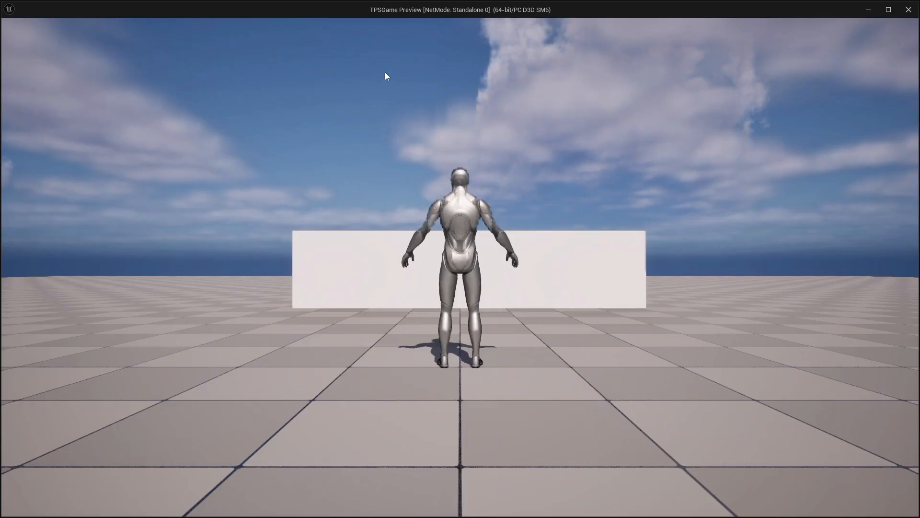
# Walk the character into and along the wall in the running preview to examine its locomotion against the obstacle
pyautogui.press('w')
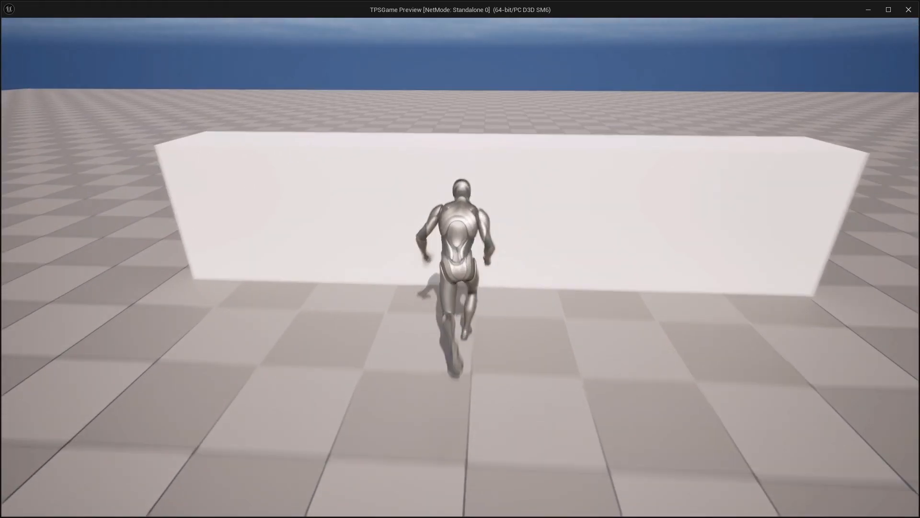
pyautogui.press('s')
pyautogui.press('w')
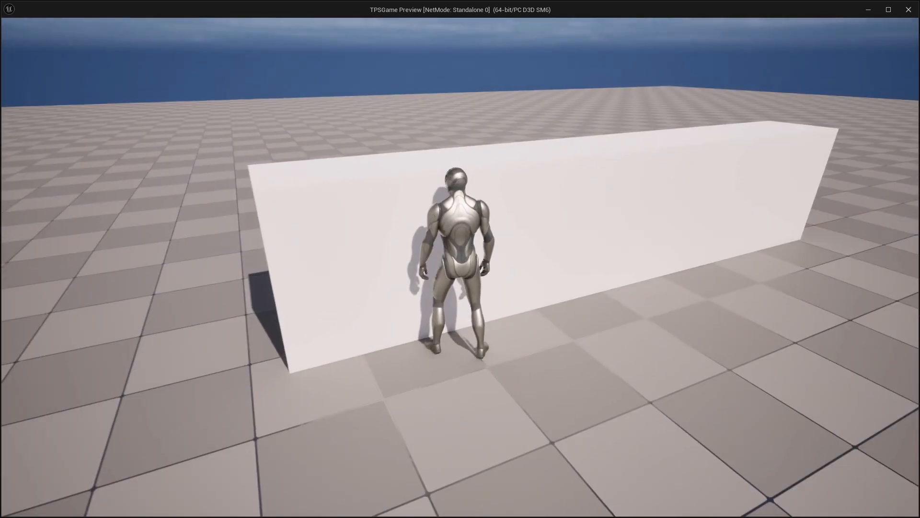
pyautogui.press('a')
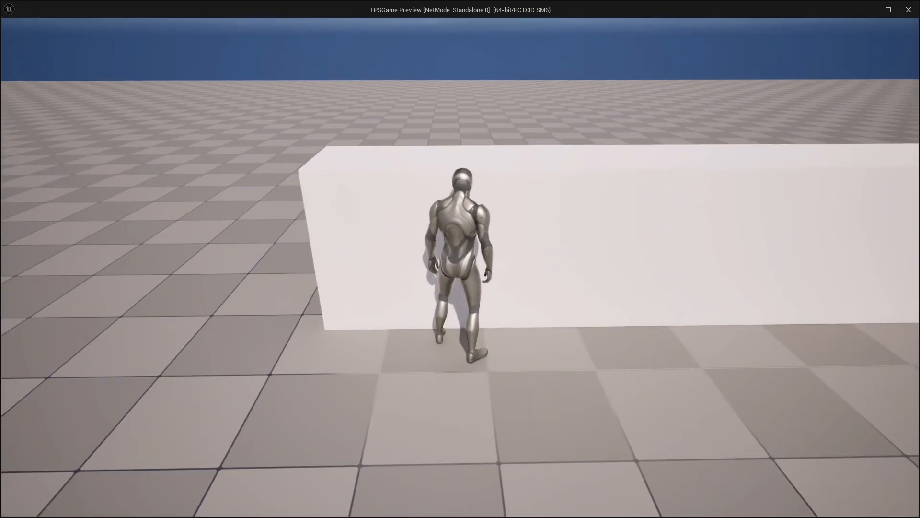
pyautogui.press('w')
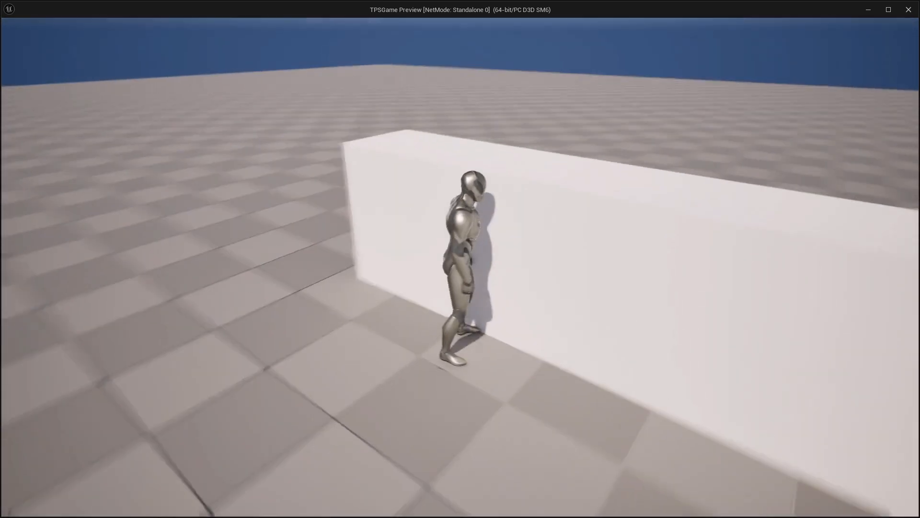
pyautogui.press('s')
pyautogui.press('w')
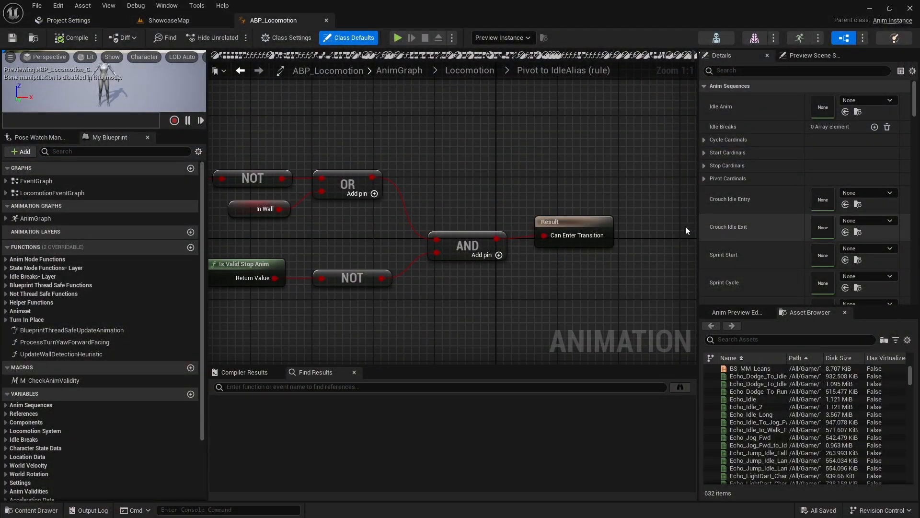
pyautogui.moveTo(553, 288); pyautogui.dragTo(593, 255, button='right')
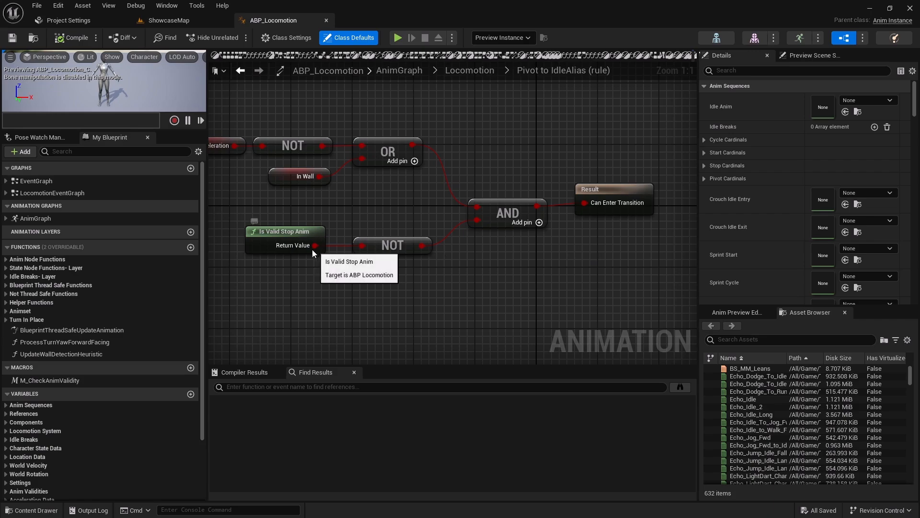
# Go to the ShowcaseMap level and add a Cube shape beside the existing wall
pyautogui.click(165, 20)
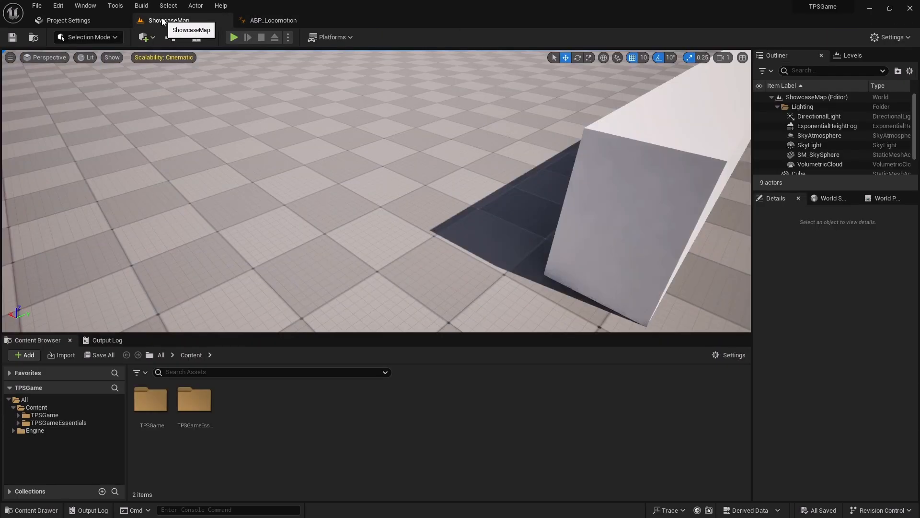
pyautogui.moveTo(430, 200); pyautogui.dragTo(502, 188, button='right')
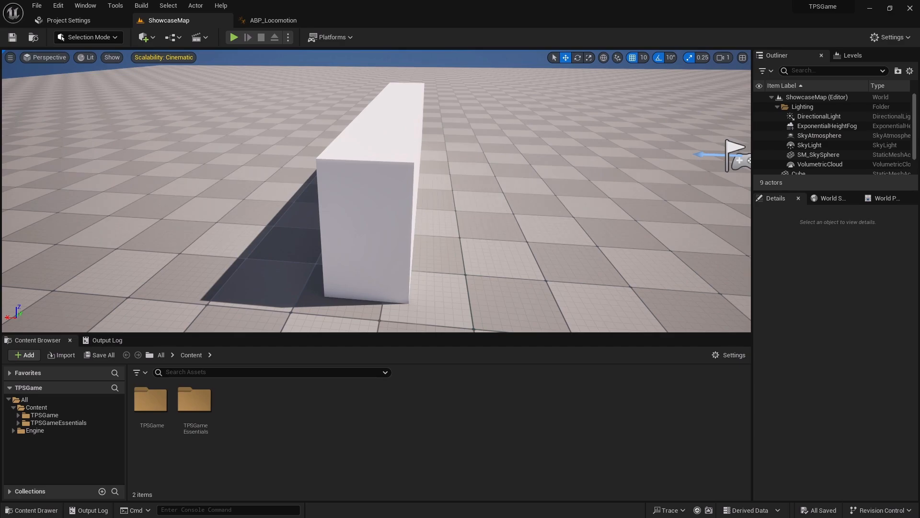
pyautogui.moveTo(432, 195)
pyautogui.mouseDown(button='right')
pyautogui.moveTo(493, 179)
pyautogui.moveTo(472, 203)
pyautogui.moveTo(432, 195)
pyautogui.mouseUp(button='right')
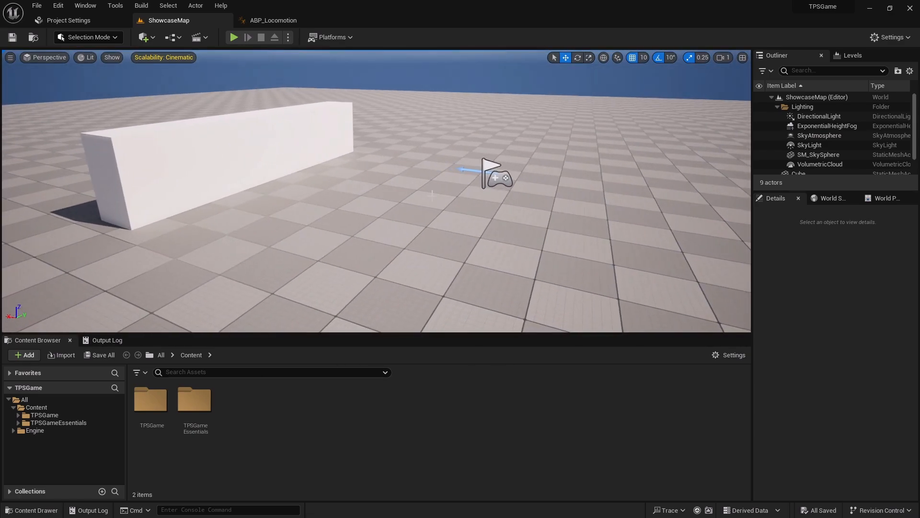
pyautogui.click(120, 40)
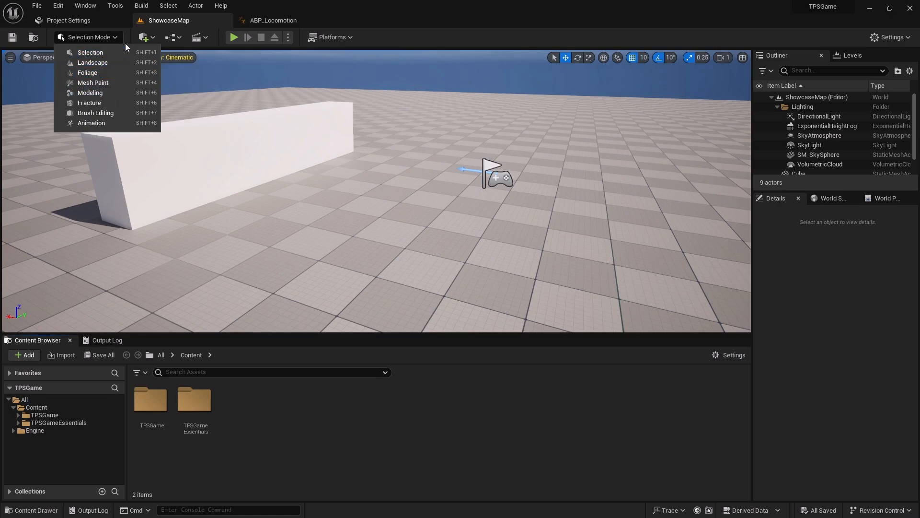
pyautogui.click(142, 37)
pyautogui.moveTo(185, 115)
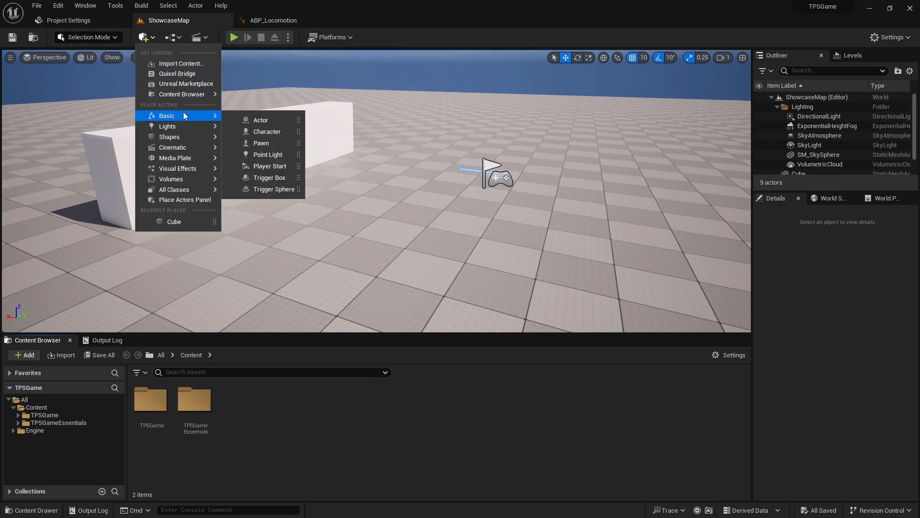
pyautogui.moveTo(207, 143)
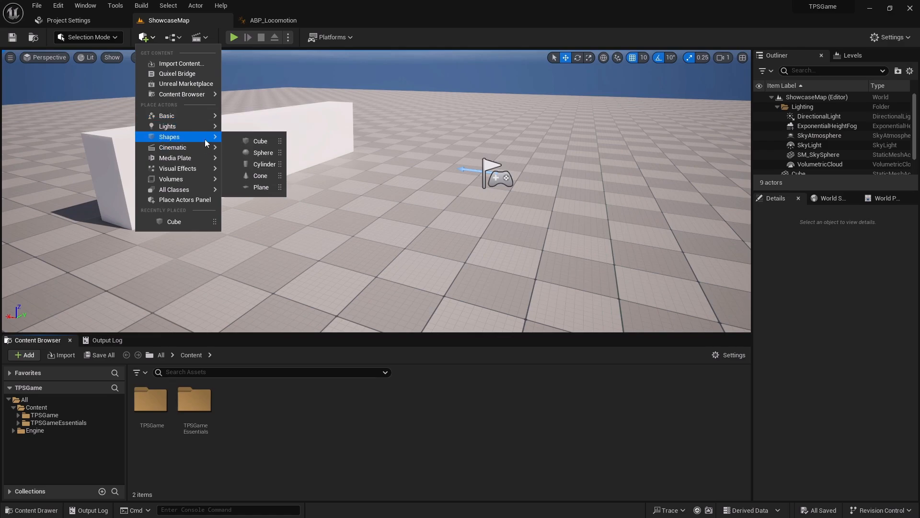
pyautogui.click(260, 141)
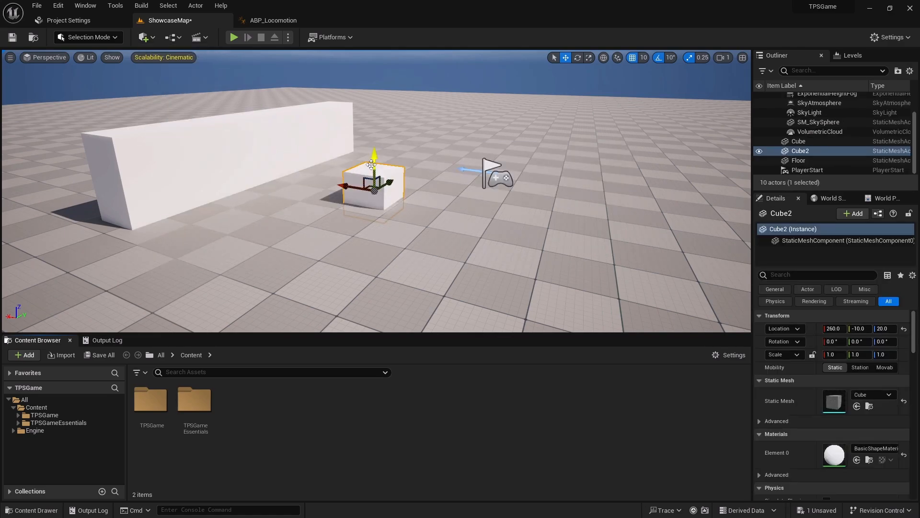
# Move the new cube along the Y axis to a location of 350
pyautogui.press('f')
pyautogui.moveTo(376, 191); pyautogui.dragTo(393, 156, button='right')
pyautogui.moveTo(412, 193); pyautogui.dragTo(369, 177, button='right')
pyautogui.moveTo(415, 224); pyautogui.dragTo(606, 198)
pyautogui.moveTo(606, 199); pyautogui.dragTo(450, 179, button='right')
# Scale the new cube to 4.5 on X and 2.25 on Y
pyautogui.press('r')
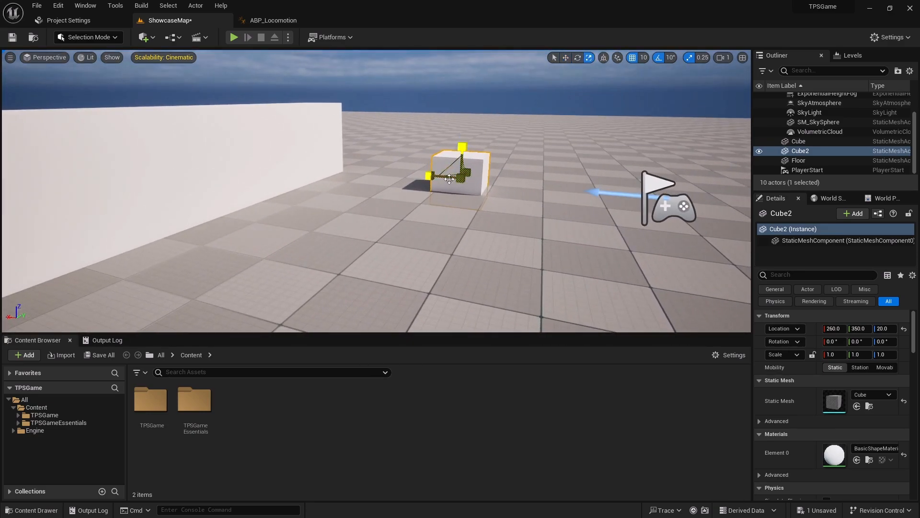
pyautogui.moveTo(428, 176); pyautogui.dragTo(364, 177)
pyautogui.moveTo(471, 173); pyautogui.dragTo(486, 192)
pyautogui.moveTo(486, 191); pyautogui.dragTo(547, 176, button='right')
# Rotate the scaled cube 20° about the Y axis to form a ramp
pyautogui.press('w')
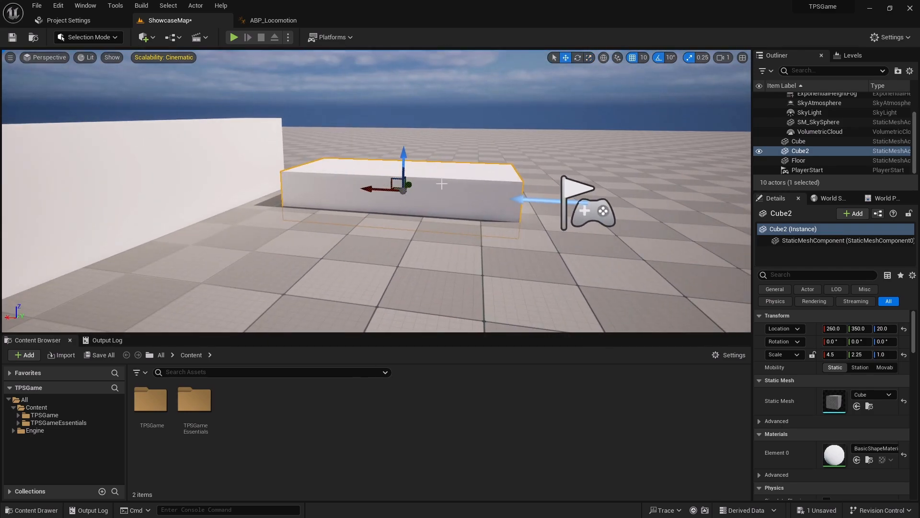
pyautogui.press('e')
pyautogui.moveTo(398, 172); pyautogui.dragTo(337, 186)
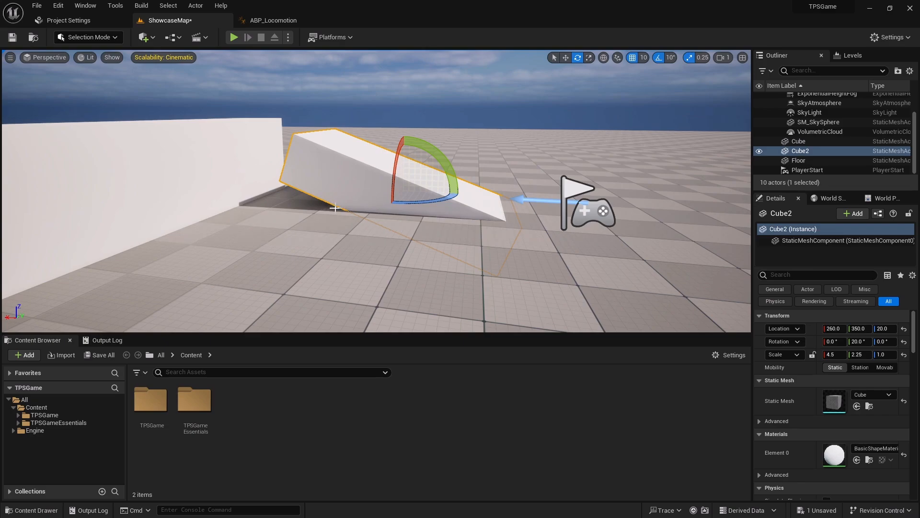
# Lower the ramp to a Z location of -60 and scale its Z to 2.75 so it sits in the floor
pyautogui.press('w')
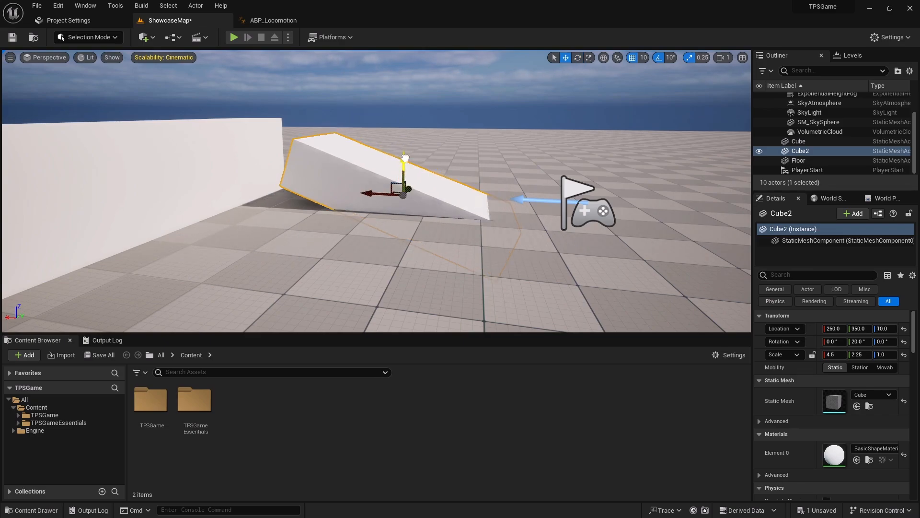
pyautogui.press('e')
pyautogui.moveTo(404, 162); pyautogui.dragTo(406, 195)
pyautogui.press('w')
pyautogui.press('w')
pyautogui.press('d')
pyautogui.moveTo(407, 196); pyautogui.dragTo(228, 49, button='right')
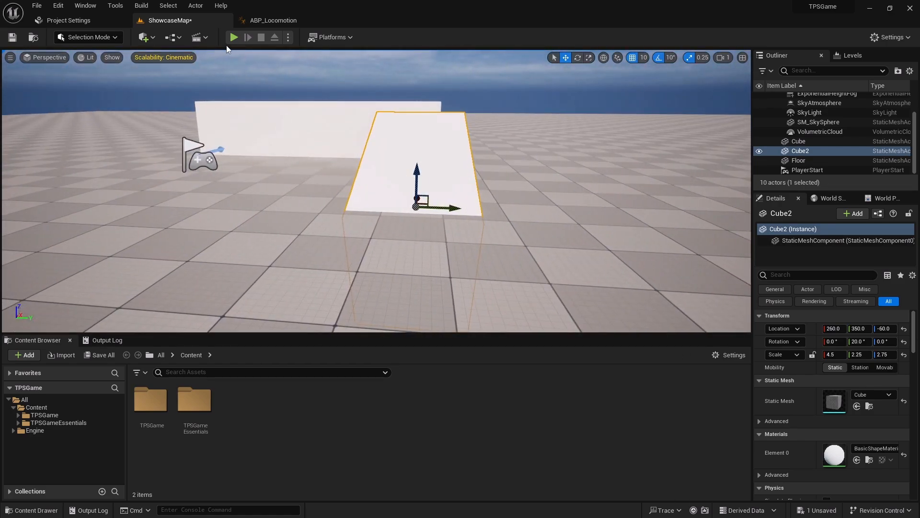
# Play the level in the viewport, run the character to the ramp, and stop the session
pyautogui.click(234, 37)
pyautogui.click(453, 243)
pyautogui.press('w')
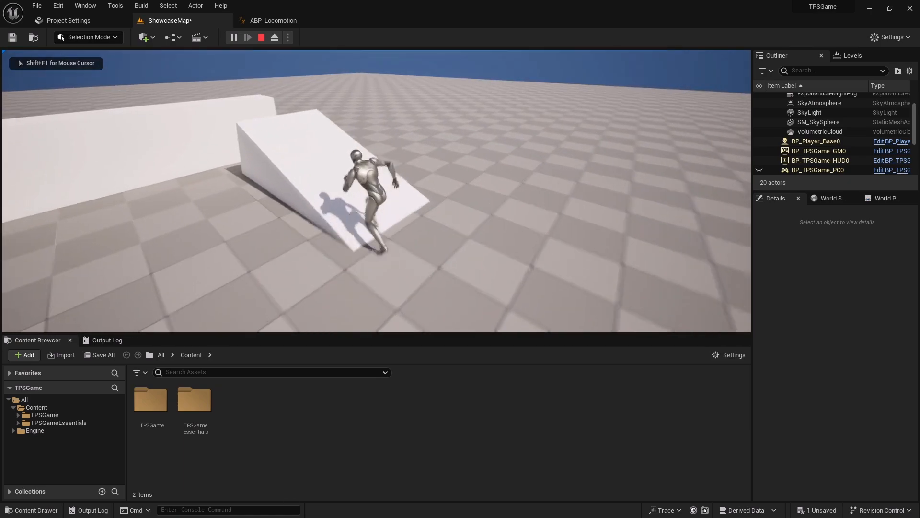
pyautogui.press('Escape')
# Launch a preview from ABP_Locomotion and run the character over the ramp, examining how its feet meet the slope
pyautogui.click(282, 20)
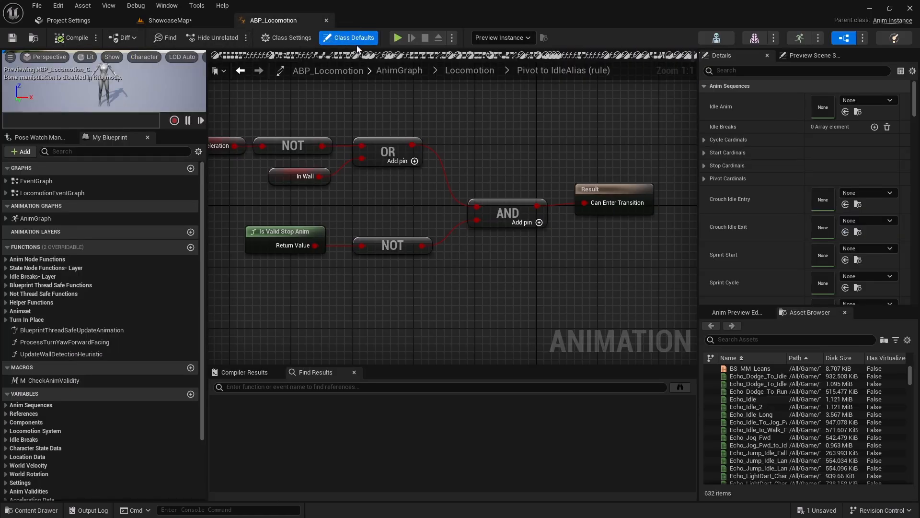
pyautogui.click(398, 37)
pyautogui.press('w')
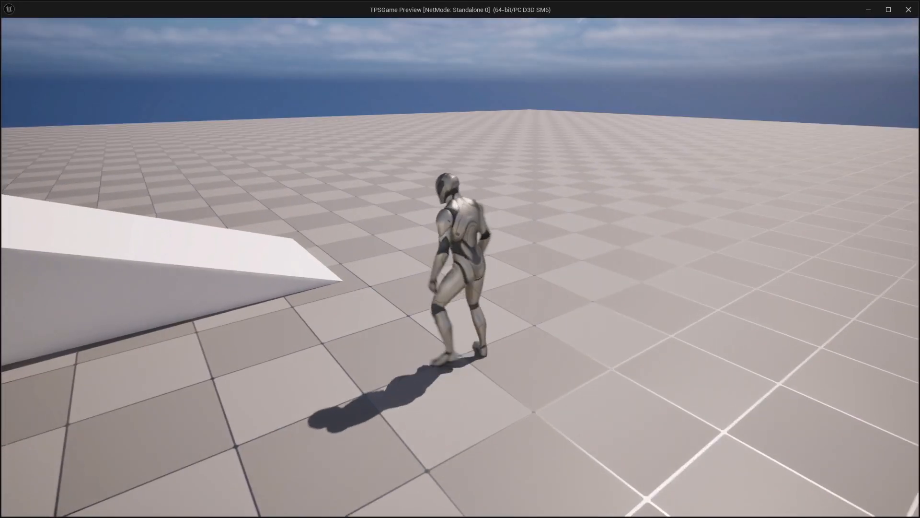
pyautogui.press('w')
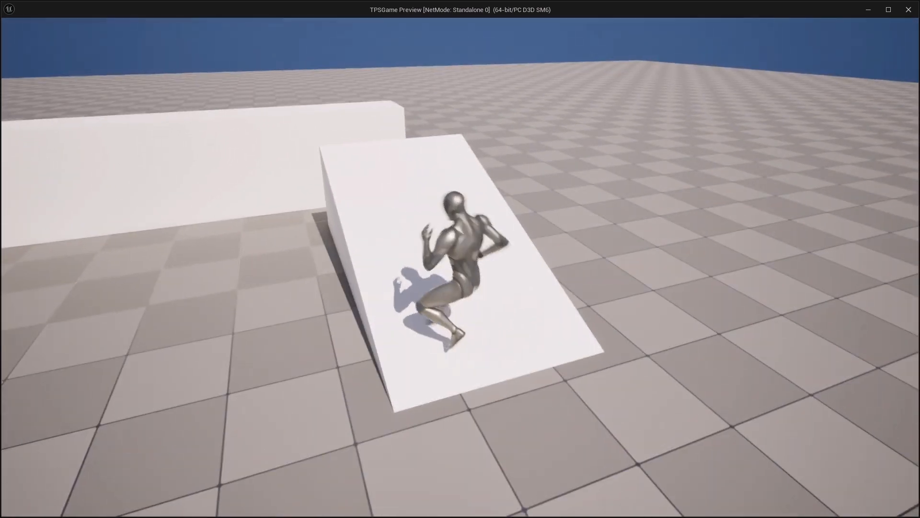
pyautogui.press('w')
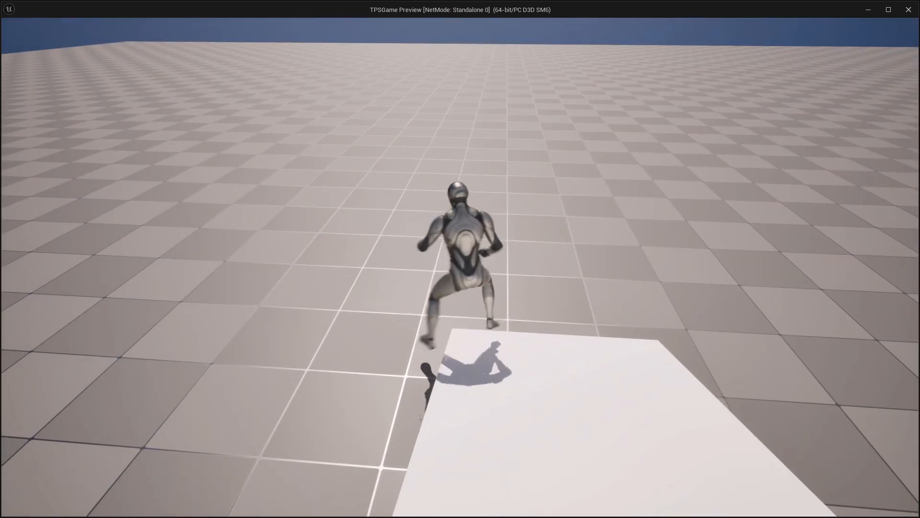
pyautogui.press('w')
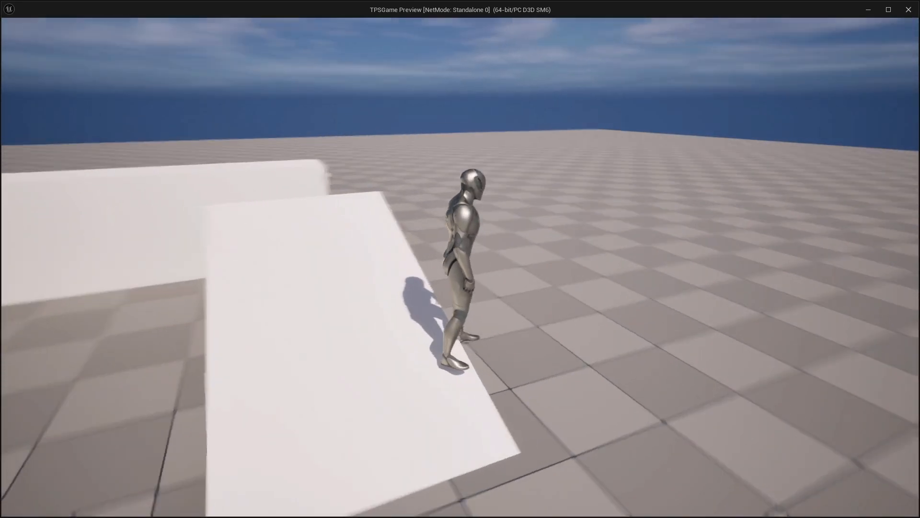
pyautogui.press('w')
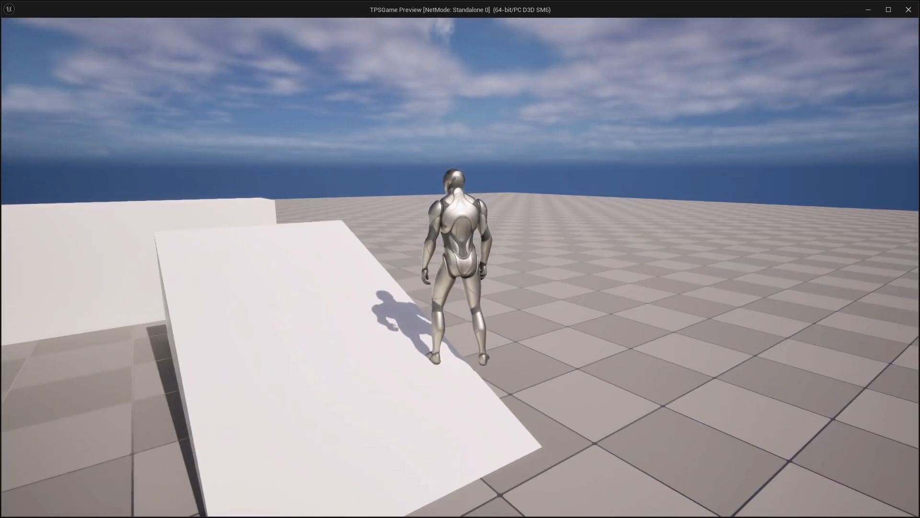
pyautogui.press('Escape')
# Open the AnimGraph of ABP_Locomotion
pyautogui.moveTo(468, 303); pyautogui.dragTo(441, 265, button='right')
pyautogui.moveTo(378, 250); pyautogui.dragTo(445, 231, button='right')
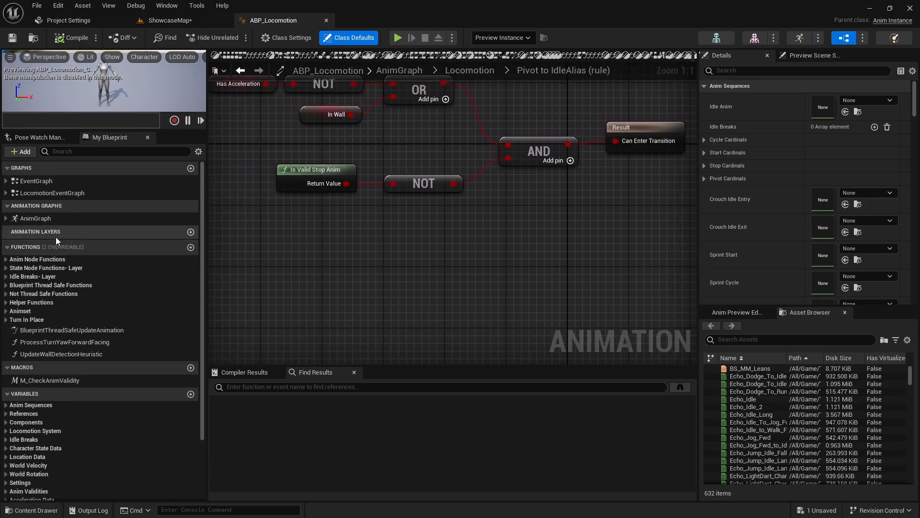
pyautogui.doubleClick(48, 218)
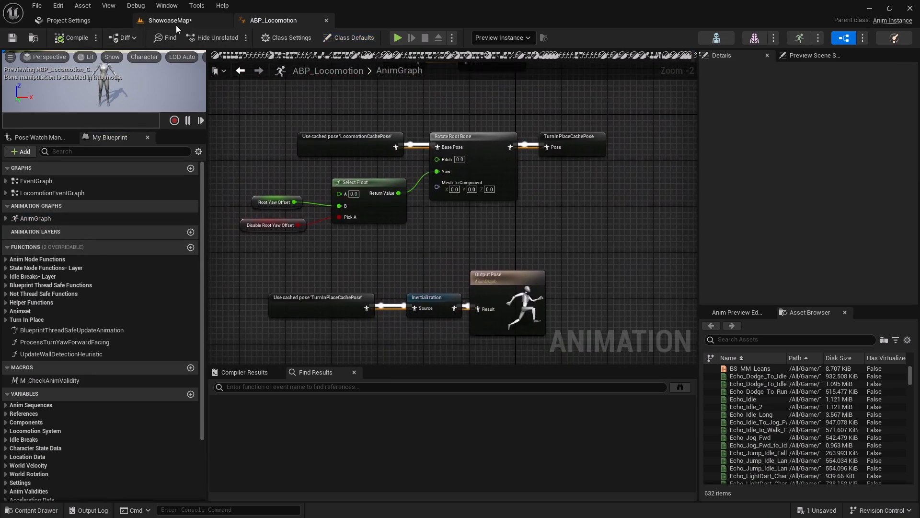
# Open the SK_Mannequin skeleton from TPSGameEssentials/Characters/Mannequins/Meshes
pyautogui.click(176, 22)
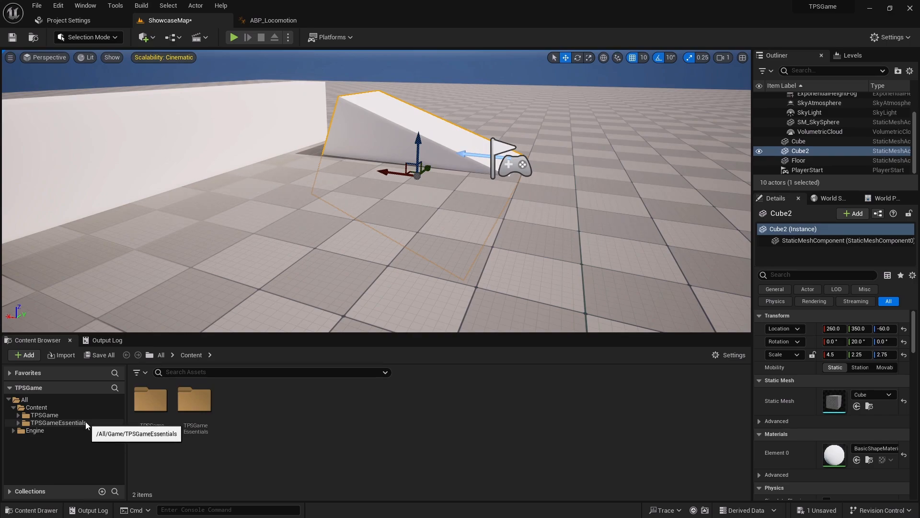
pyautogui.doubleClick(205, 410)
pyautogui.doubleClick(284, 405)
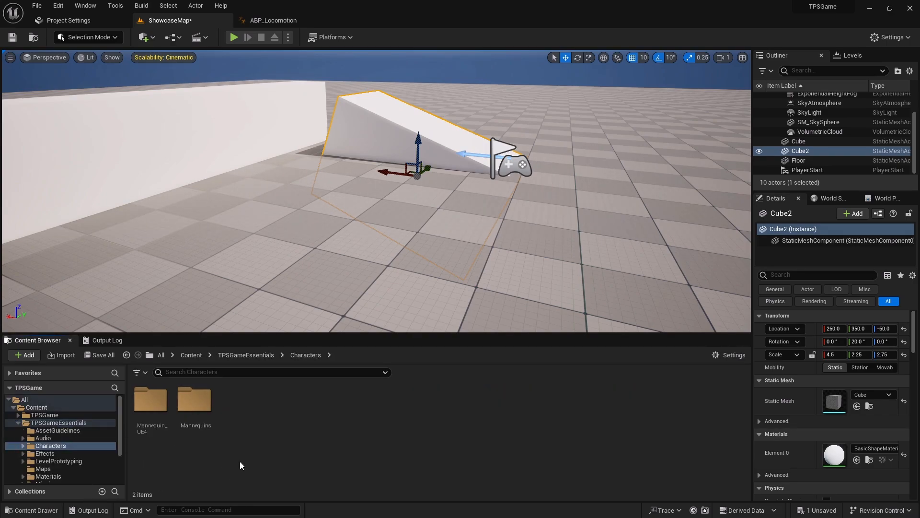
pyautogui.doubleClick(194, 415)
pyautogui.doubleClick(237, 418)
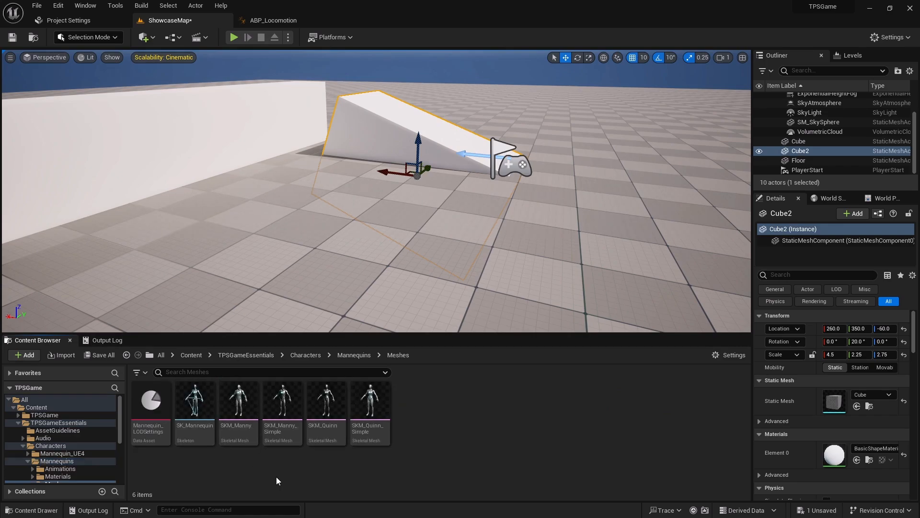
pyautogui.doubleClick(210, 429)
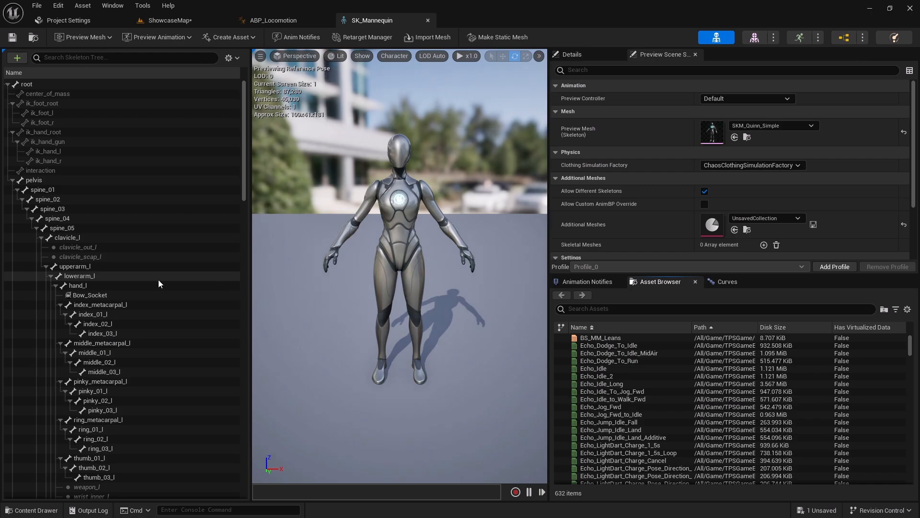
# Filter the skeleton tree by "ik", try translating the ik_foot_l bone, and undo the move
pyautogui.scroll(-3, 111, 274)
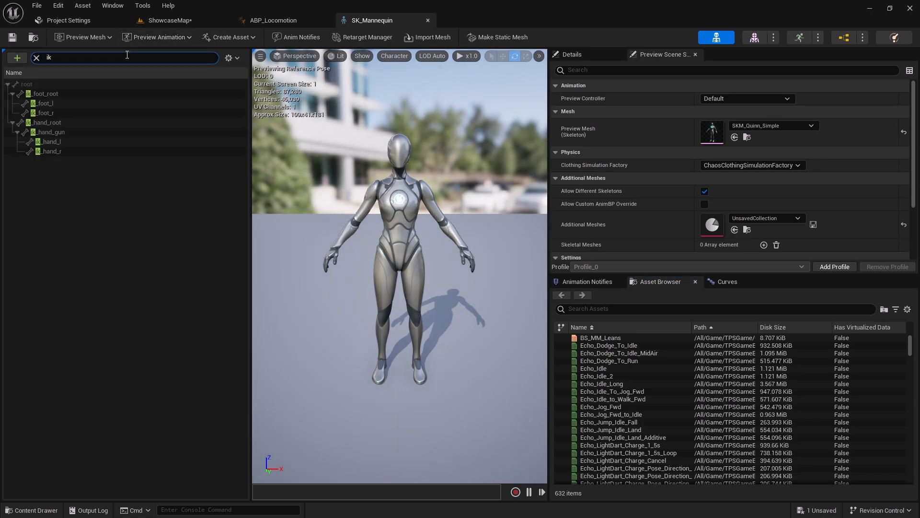
pyautogui.click(64, 105)
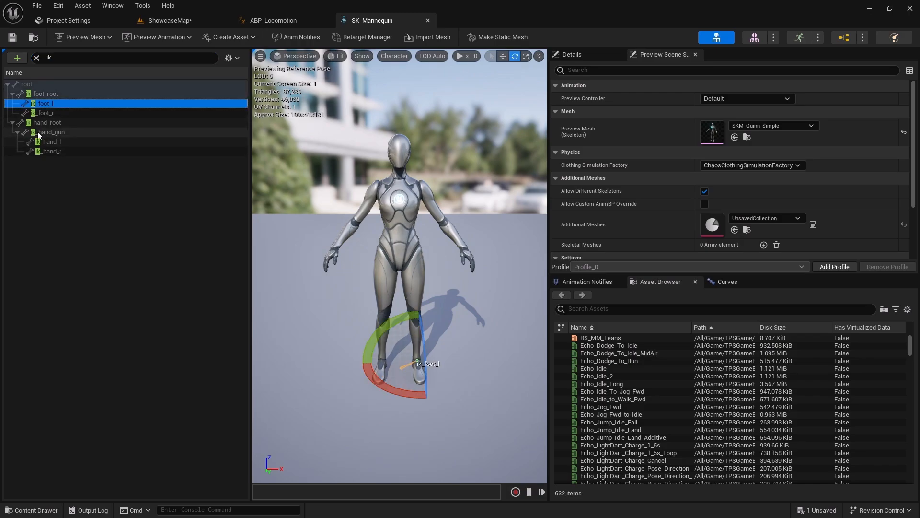
pyautogui.moveTo(344, 252); pyautogui.dragTo(287, 249, button='right')
pyautogui.press('d')
pyautogui.moveTo(383, 269); pyautogui.dragTo(379, 268, button='right')
pyautogui.press('w')
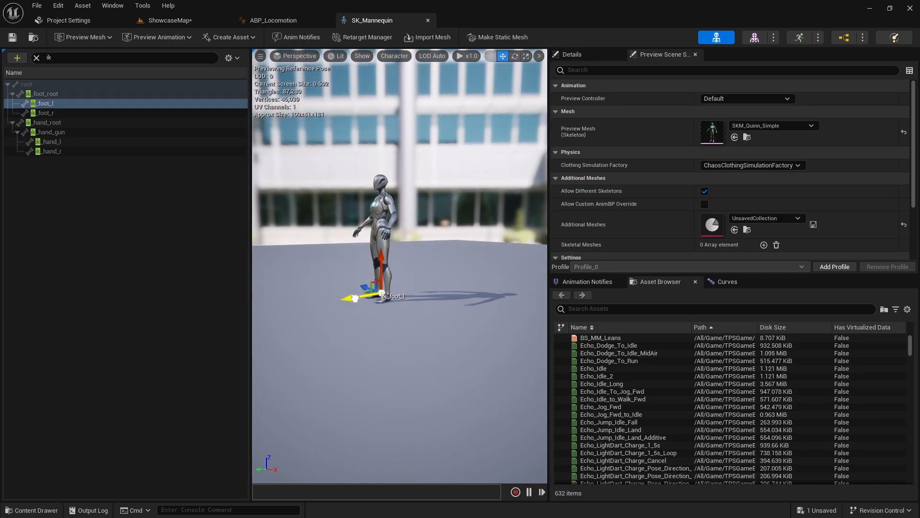
pyautogui.hotkey('ctrl', 'z')
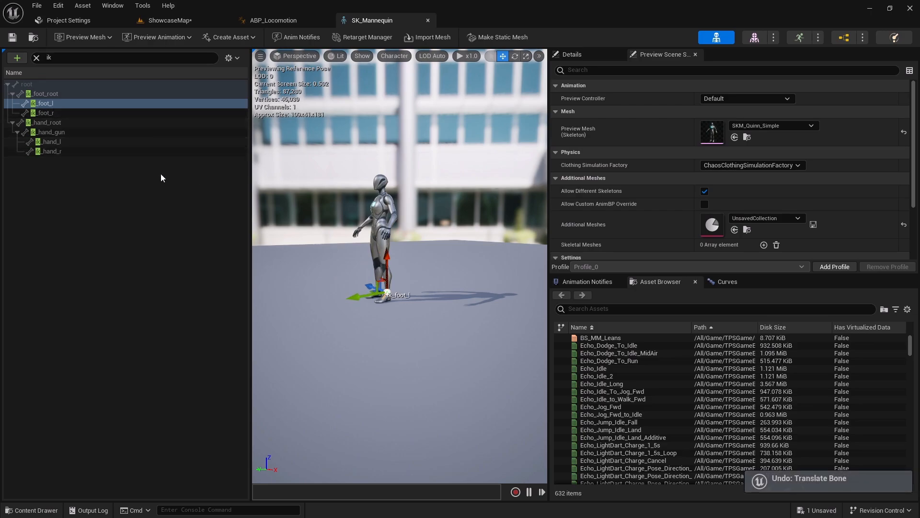
# Inspect the ik_foot_l bone up close on the mannequin's left foot and undo the latest translate and rotate operations
pyautogui.press('w')
pyautogui.moveTo(336, 220); pyautogui.dragTo(345, 250, button='right')
pyautogui.press('s')
pyautogui.press('w')
pyautogui.moveTo(271, 203); pyautogui.dragTo(266, 211, button='right')
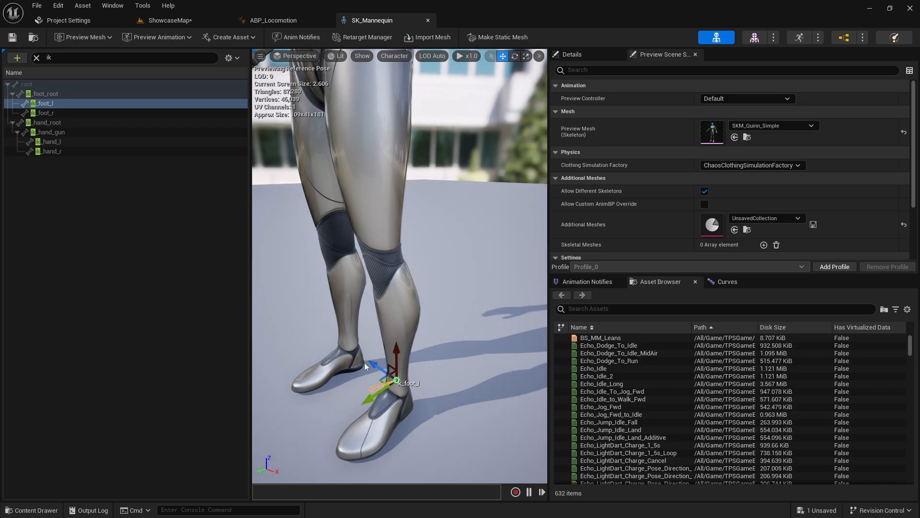
pyautogui.hotkey('ctrl', 'z')
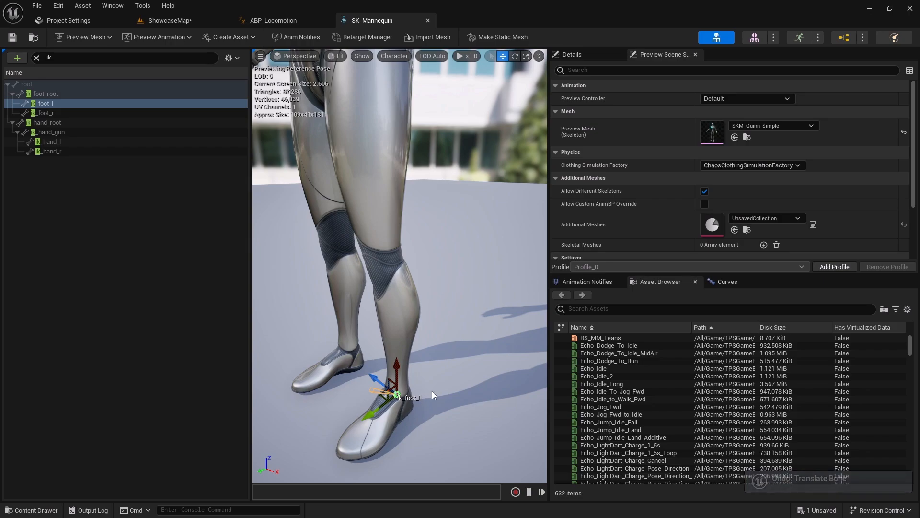
pyautogui.hotkey('ctrl', 'z')
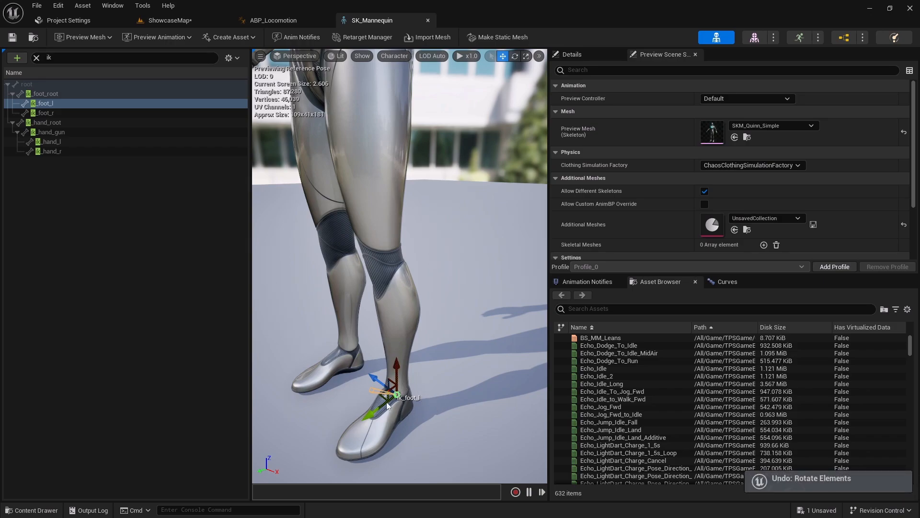
pyautogui.moveTo(405, 413)
pyautogui.mouseDown(button='right')
pyautogui.moveTo(467, 398)
pyautogui.moveTo(402, 409)
pyautogui.mouseUp(button='right')
# Select the ik_foot_l, ik_foot_r, ik_hand_root and ik_hand_gun bones in turn to examine their positions on the mannequin
pyautogui.click(65, 112)
pyautogui.click(67, 104)
pyautogui.click(68, 121)
pyautogui.click(70, 105)
pyautogui.click(70, 114)
pyautogui.click(71, 105)
pyautogui.click(73, 113)
pyautogui.click(78, 105)
pyautogui.click(76, 114)
pyautogui.click(78, 131)
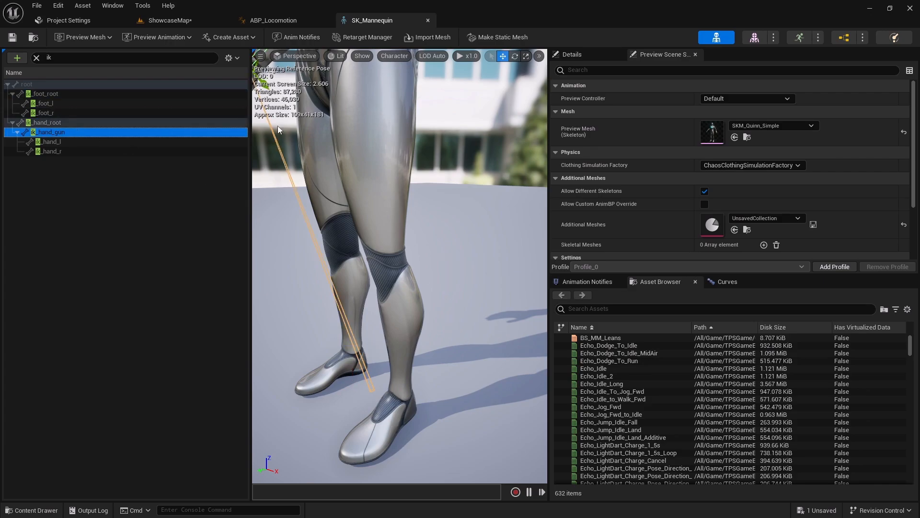
# In ShowcaseMap, steepen the Cube2 ramp to a 20° rotation and lower it to Z -60
pyautogui.click(170, 27)
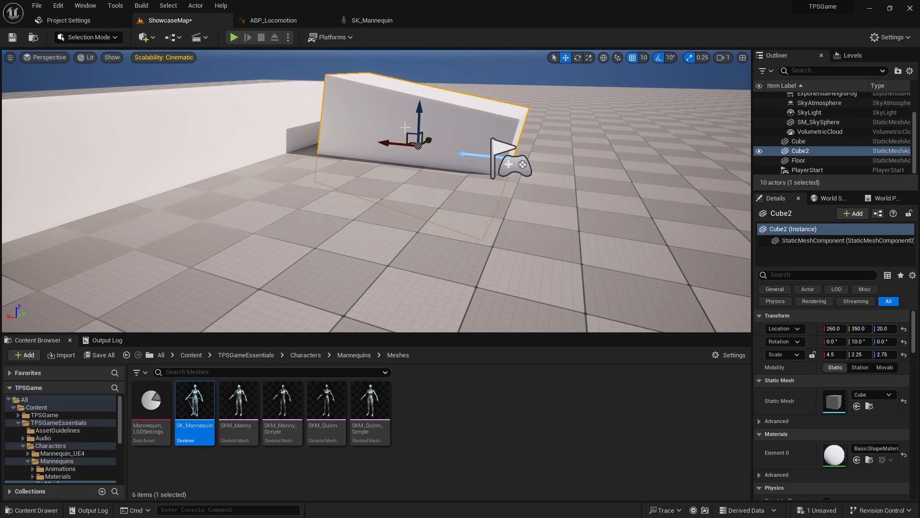
pyautogui.moveTo(419, 123); pyautogui.dragTo(425, 109, button='right')
pyautogui.press('e')
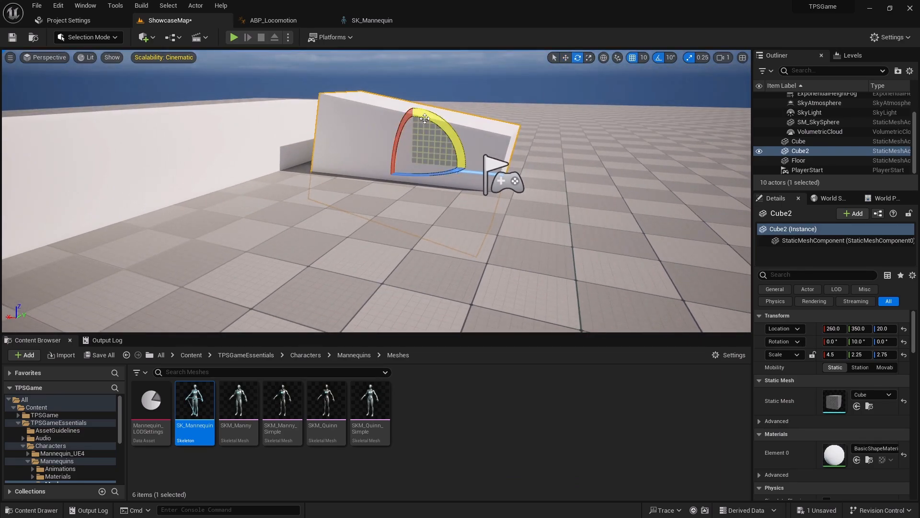
pyautogui.moveTo(433, 120); pyautogui.dragTo(453, 132)
pyautogui.press('w')
pyautogui.moveTo(411, 129); pyautogui.dragTo(412, 159)
pyautogui.moveTo(412, 159); pyautogui.dragTo(333, 56, button='right')
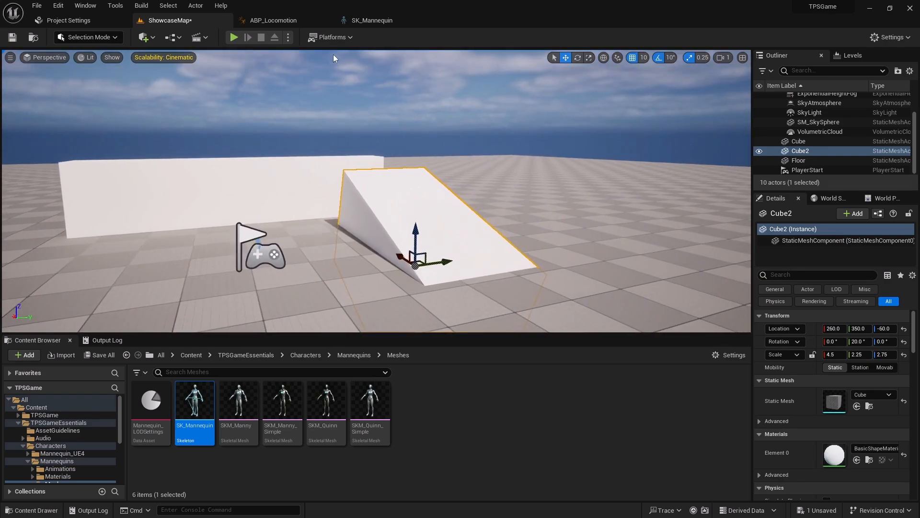
# Return to ABP_Locomotion and open its AnimGraph at the Output Pose chain
pyautogui.click(283, 20)
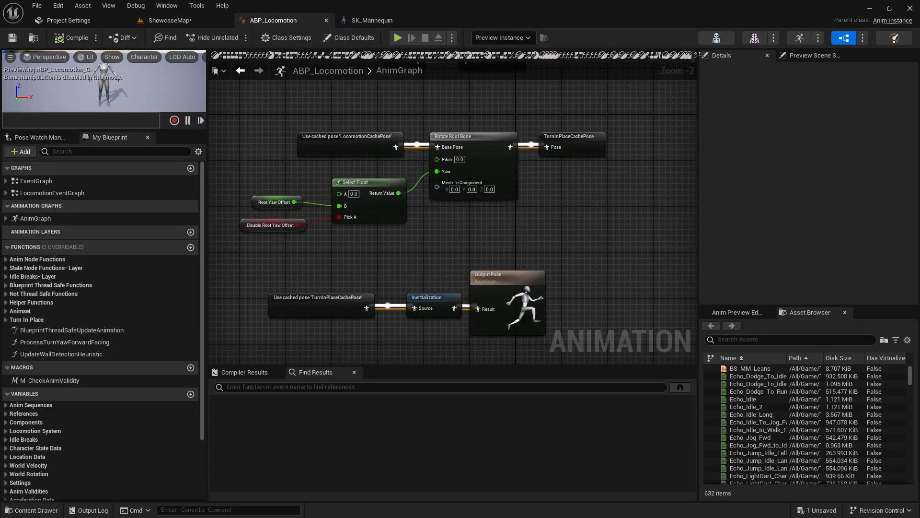
pyautogui.moveTo(338, 264); pyautogui.dragTo(406, 186, button='right')
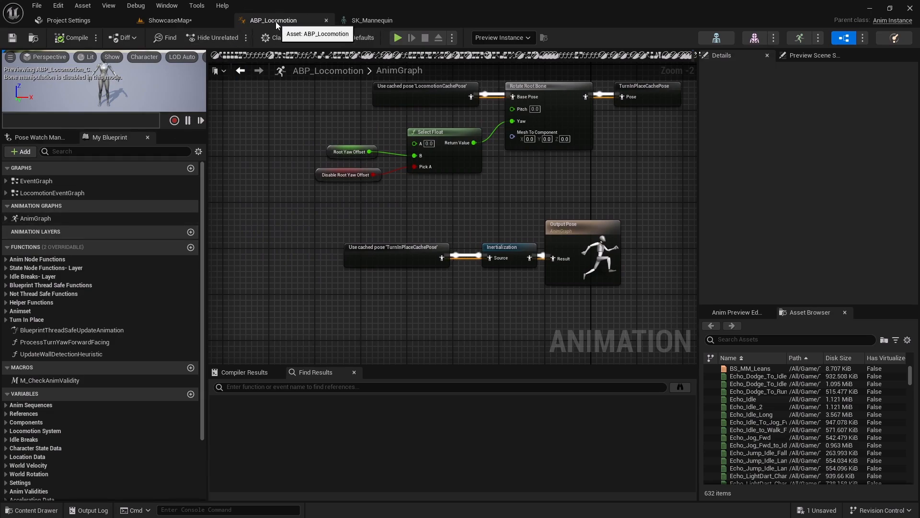
pyautogui.doubleClick(35, 221)
pyautogui.click(36, 223)
pyautogui.moveTo(445, 218); pyautogui.dragTo(422, 226, button='right')
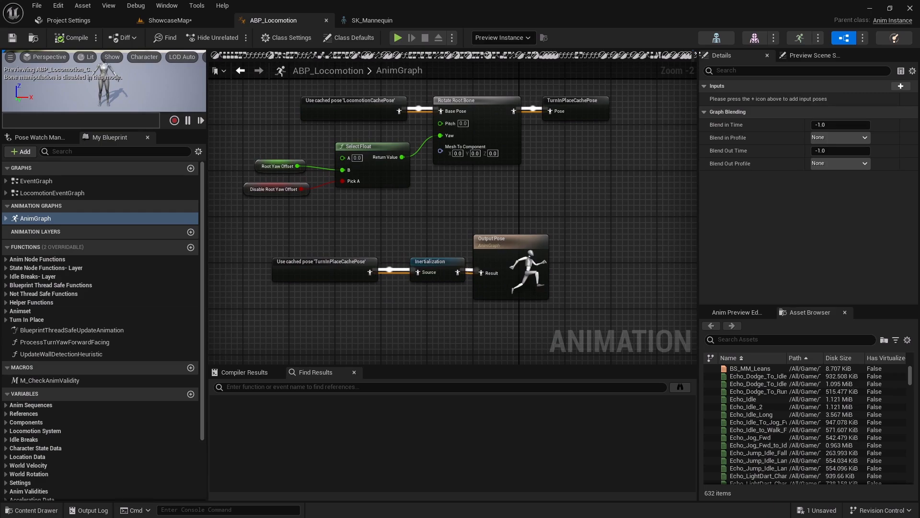
# Move the Inertialization and Output Pose nodes down, away from the cached TurnInPlaceCachePose node
pyautogui.moveTo(394, 312); pyautogui.dragTo(376, 267, button='right')
pyautogui.moveTo(403, 180); pyautogui.dragTo(467, 342)
pyautogui.moveTo(319, 216); pyautogui.dragTo(324, 298, button='right')
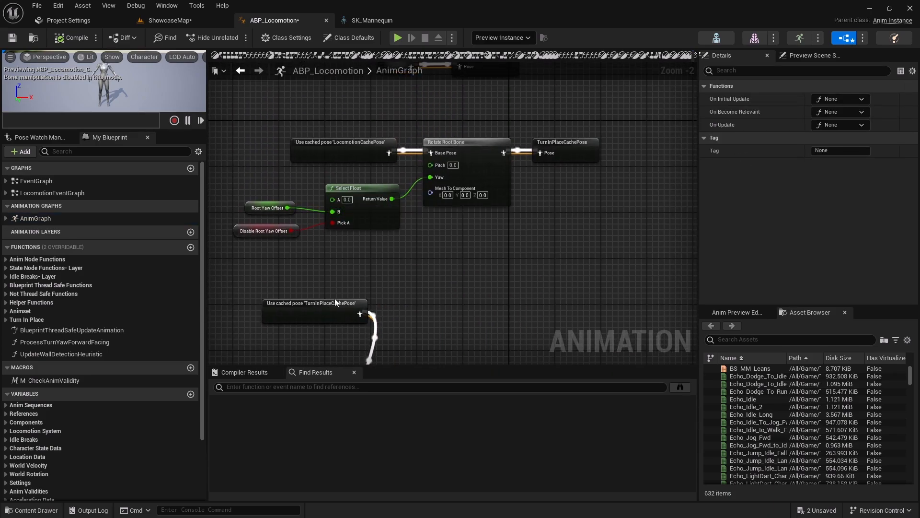
# Enclose the Locomotion state machine and LocomotionCachePose nodes in a comment box titled "Locomotion"
pyautogui.scroll(-4, 373, 287)
pyautogui.scroll(6, 393, 204)
pyautogui.moveTo(377, 273); pyautogui.dragTo(423, 189, button='right')
pyautogui.moveTo(331, 108); pyautogui.dragTo(548, 200)
pyautogui.moveTo(480, 197); pyautogui.dragTo(553, 216, button='right')
pyautogui.scroll(-1, 499, 192)
pyautogui.write('c')
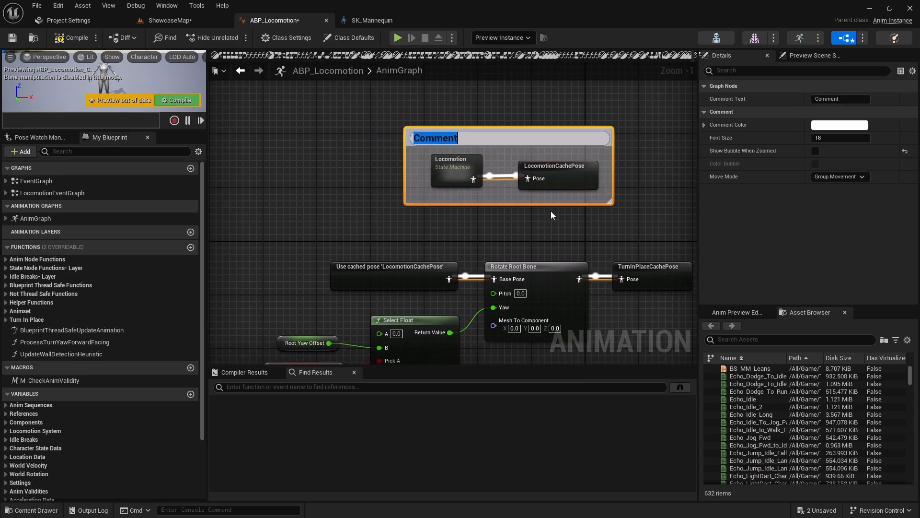
pyautogui.write('Locomotion')
# Set the Locomotion comment's colour to black and move the box farther up from the nodes below
pyautogui.click(832, 126)
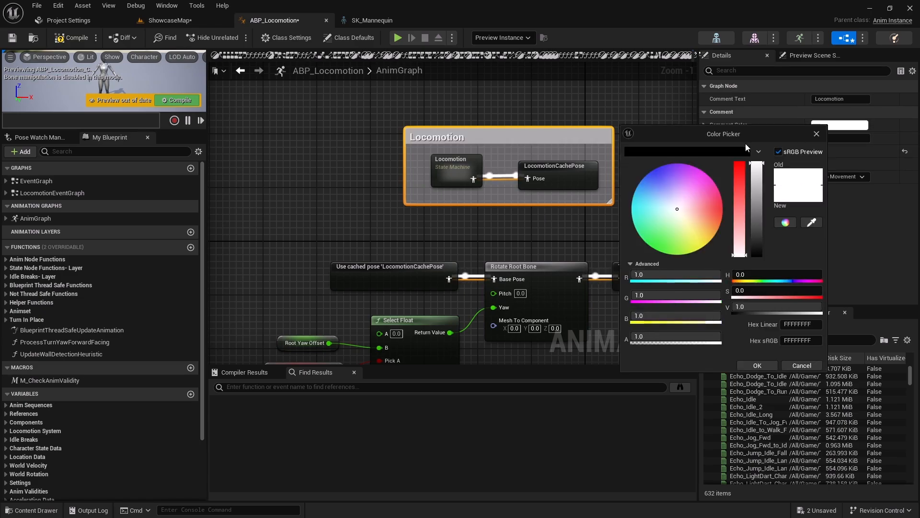
pyautogui.moveTo(757, 165); pyautogui.dragTo(754, 332)
pyautogui.click(758, 365)
pyautogui.moveTo(474, 140); pyautogui.dragTo(502, 168, button='right')
pyautogui.moveTo(503, 169); pyautogui.dragTo(425, 115)
# Enclose the Rotate Root Bone, Select Float and TurnInPlaceCachePose node group in a comment titled "Turn in Place"
pyautogui.moveTo(521, 263); pyautogui.dragTo(484, 162, button='right')
pyautogui.scroll(-1, 553, 198)
pyautogui.moveTo(676, 305); pyautogui.dragTo(318, 173)
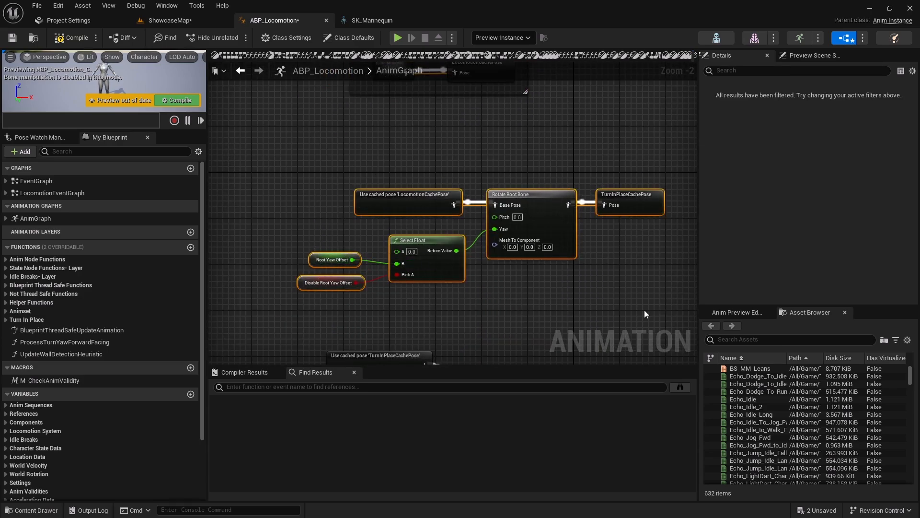
pyautogui.moveTo(622, 283); pyautogui.dragTo(598, 306, button='right')
pyautogui.write('c')
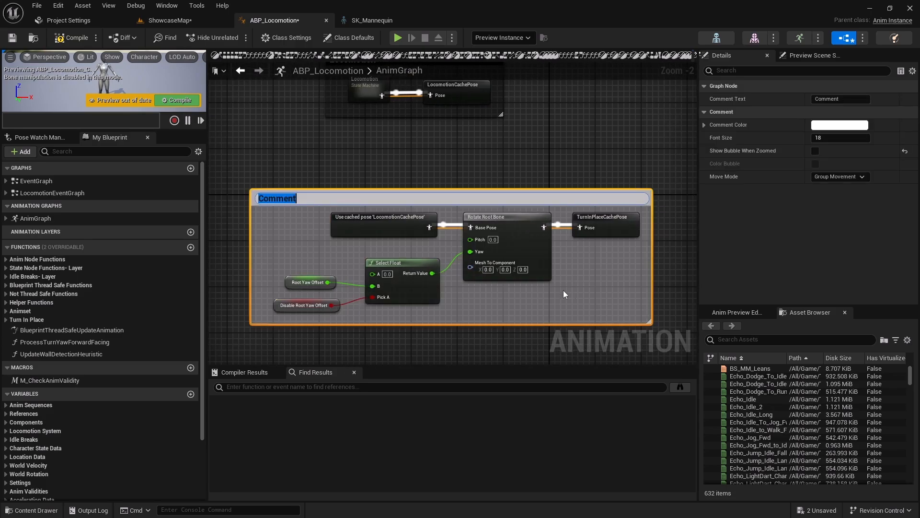
pyautogui.write('Turn')
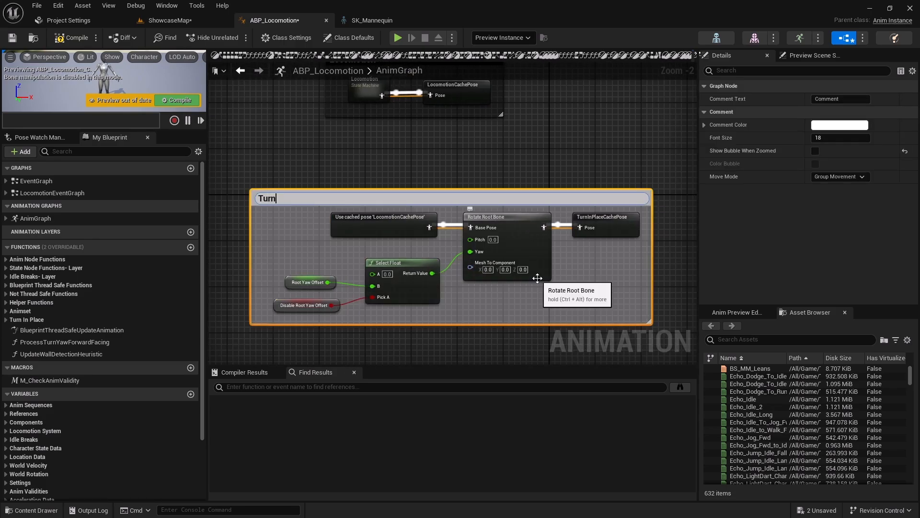
pyautogui.write(' in Place')
pyautogui.press('Return')
# Set the Turn in Place comment's colour to black
pyautogui.click(838, 125)
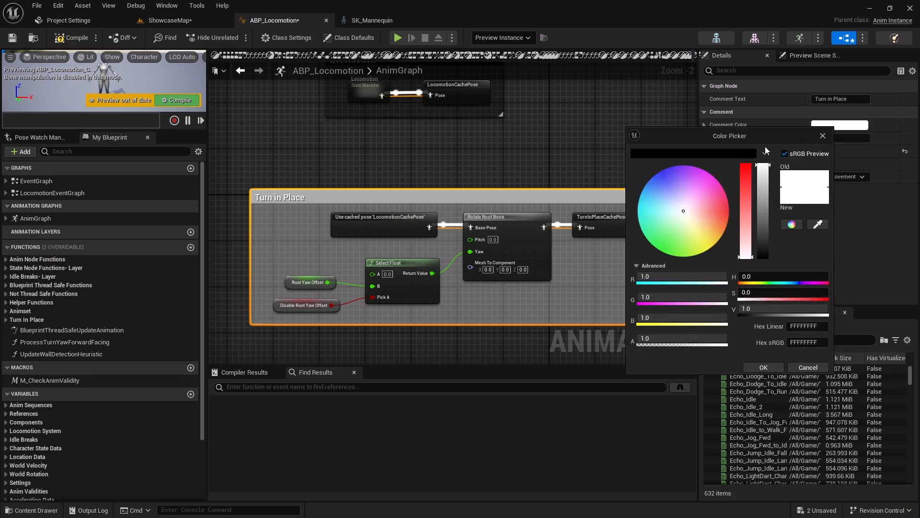
pyautogui.click(762, 255)
pyautogui.click(762, 364)
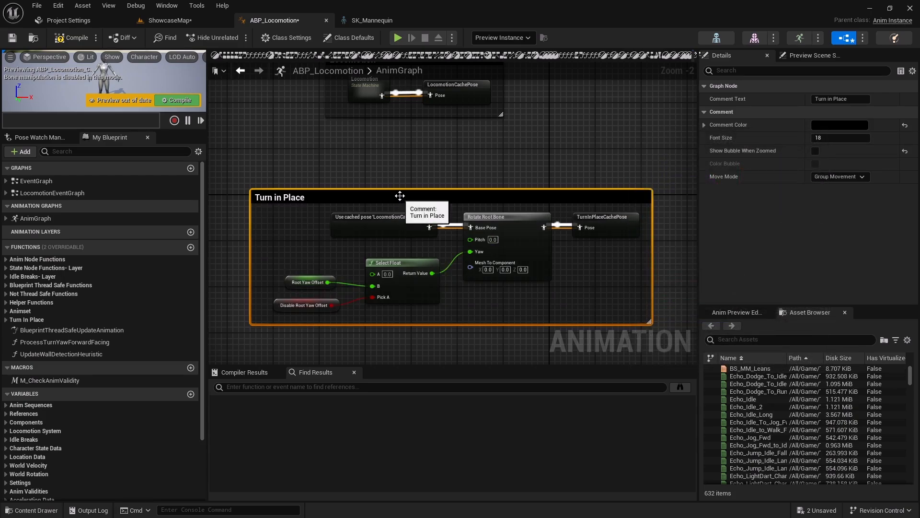
# Reposition the cached TurnInPlaceCachePose node beneath the Turn in Place comment
pyautogui.scroll(-2, 476, 145)
pyautogui.moveTo(419, 255); pyautogui.dragTo(430, 280, button='right')
pyautogui.moveTo(363, 281); pyautogui.dragTo(381, 242)
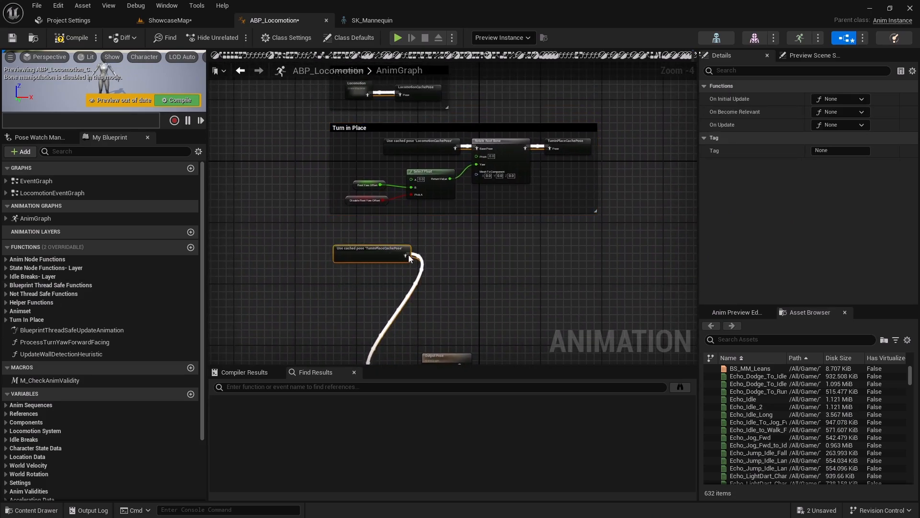
# Insert a Control Rig node after the cached TurnInPlaceCachePose node and glance over its settings
pyautogui.scroll(4, 416, 255)
pyautogui.moveTo(411, 307); pyautogui.dragTo(418, 245, button='right')
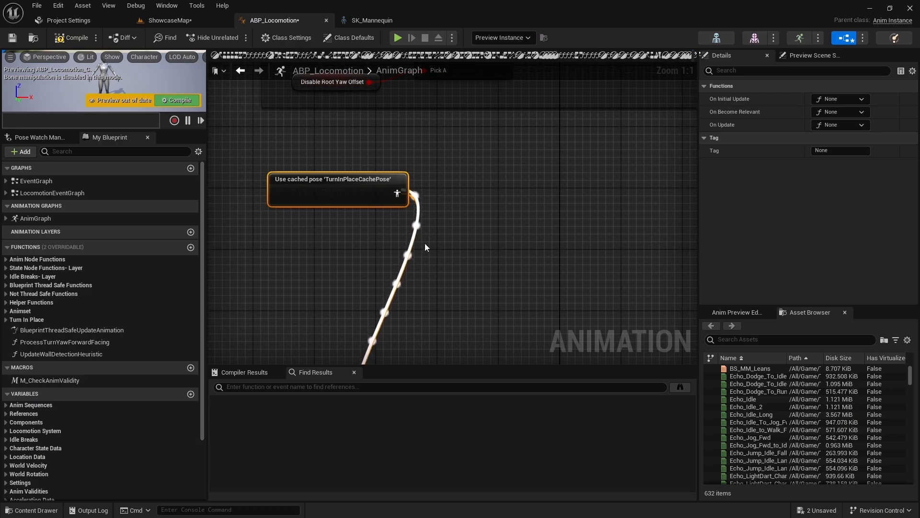
pyautogui.moveTo(412, 193); pyautogui.dragTo(499, 190)
pyautogui.write('con')
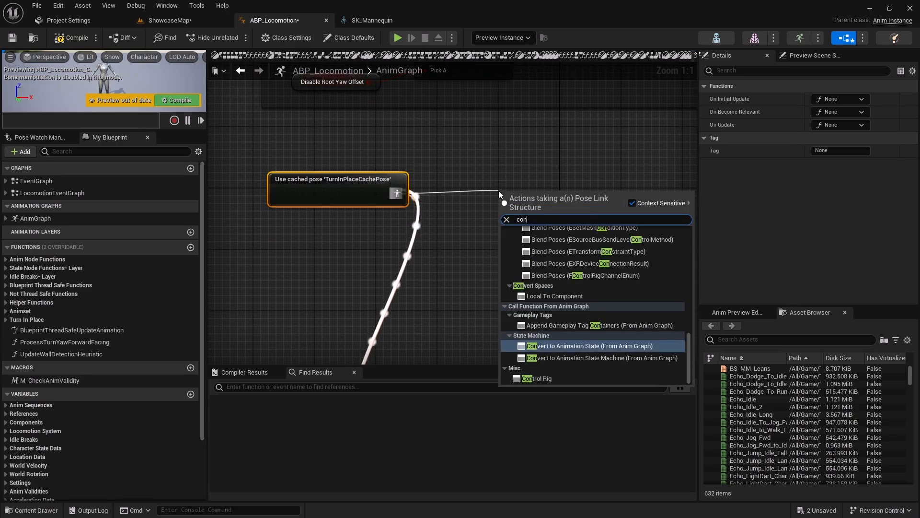
pyautogui.click(539, 379)
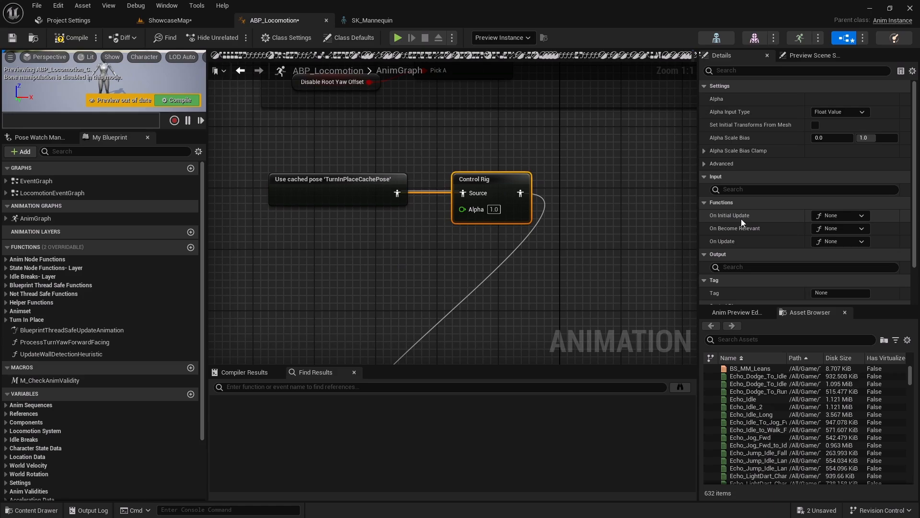
pyautogui.scroll(-2, 743, 220)
pyautogui.scroll(2, 747, 220)
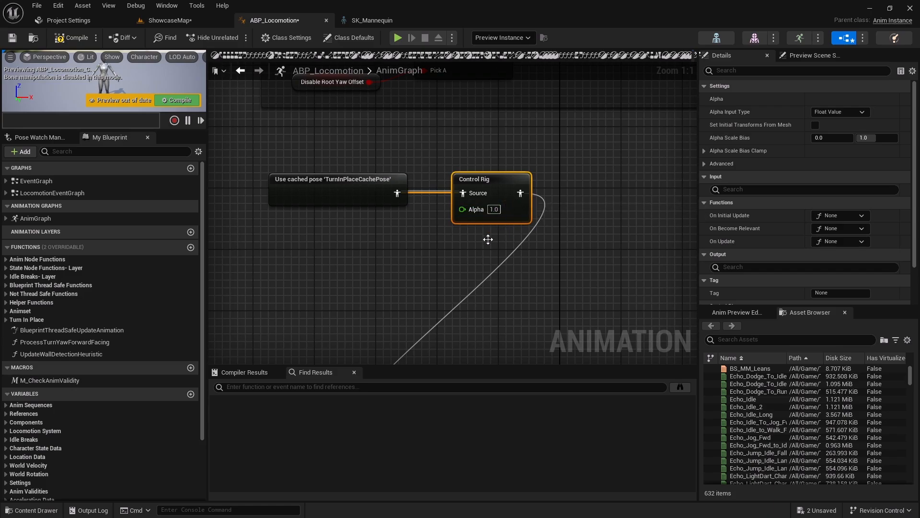
# Move the Inertialization and Output Pose nodes up beside the Control Rig node, aligning the chain in one row
pyautogui.scroll(-3, 445, 196)
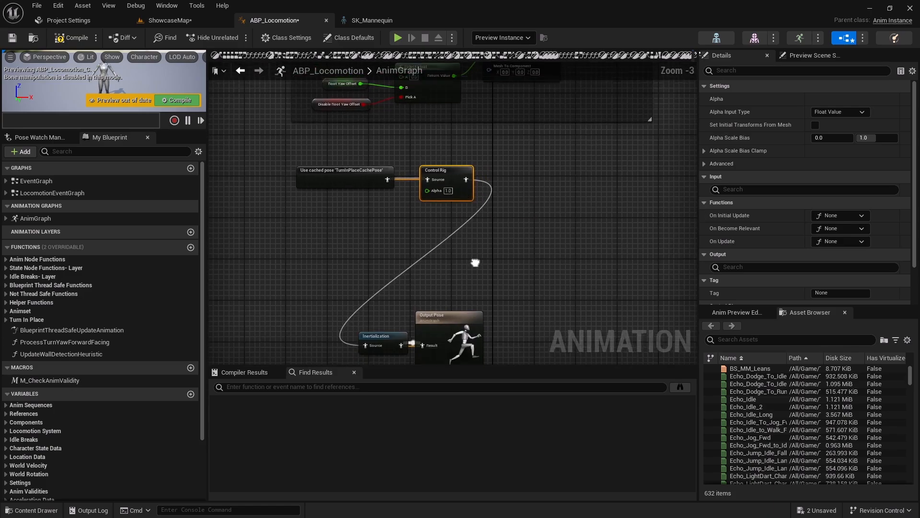
pyautogui.moveTo(412, 282); pyautogui.dragTo(458, 304)
pyautogui.moveTo(493, 294); pyautogui.dragTo(415, 320, button='right')
pyautogui.click(353, 306)
pyautogui.moveTo(301, 303); pyautogui.dragTo(518, 162)
pyautogui.moveTo(517, 162); pyautogui.dragTo(553, 182, button='right')
pyautogui.moveTo(546, 269); pyautogui.dragTo(605, 294, button='right')
pyautogui.scroll(2, 598, 296)
pyautogui.moveTo(618, 290); pyautogui.dragTo(290, 225)
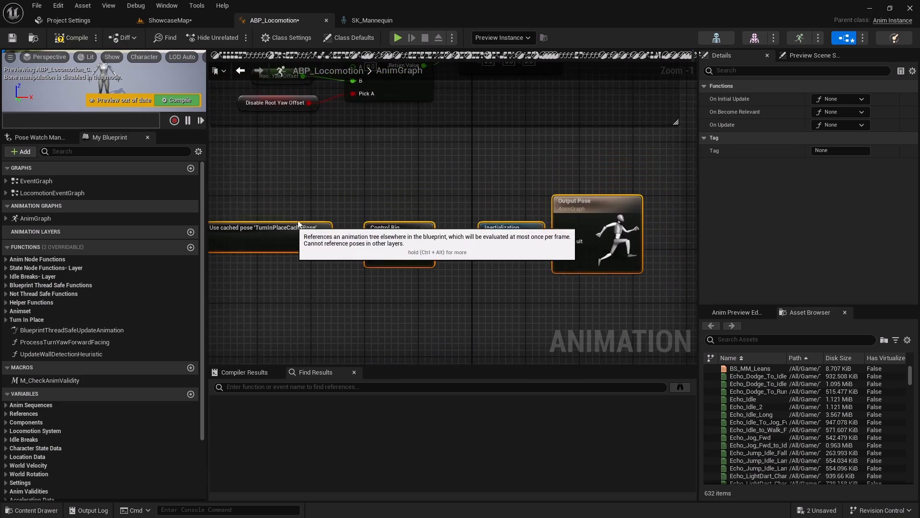
pyautogui.click(355, 268)
# Examine the Control Rig node's settings, including its Advanced and Alpha Scale Bias Clamp options
pyautogui.moveTo(395, 240); pyautogui.dragTo(375, 218, button='right')
pyautogui.click(376, 217)
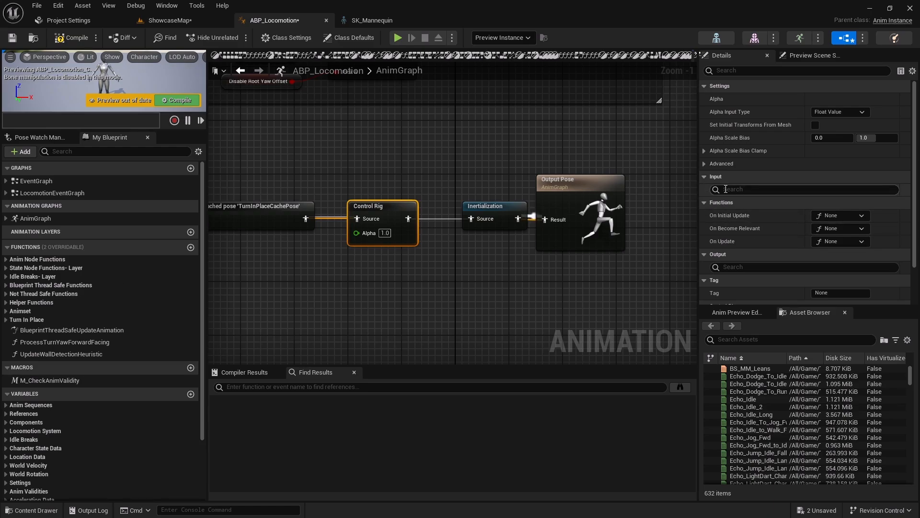
pyautogui.scroll(-3, 790, 187)
pyautogui.scroll(3, 789, 192)
pyautogui.click(703, 162)
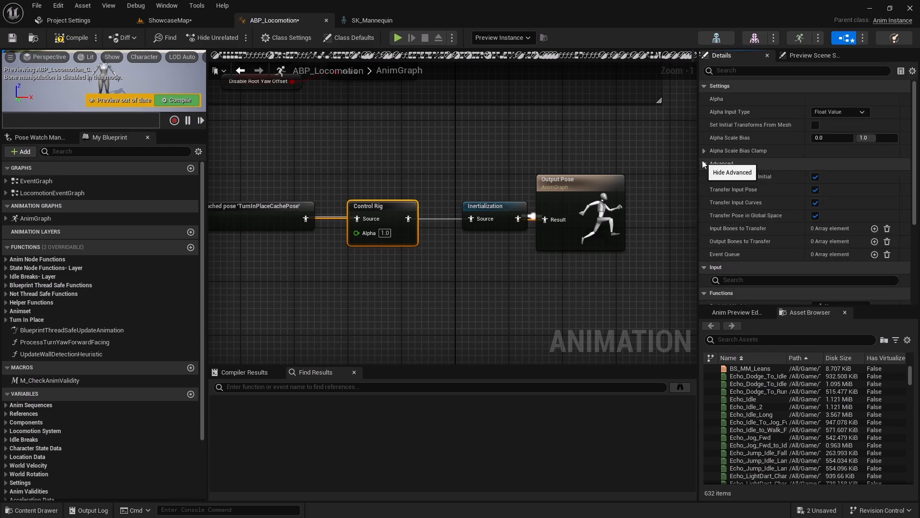
pyautogui.click(707, 151)
pyautogui.moveTo(478, 269); pyautogui.dragTo(526, 272, button='right')
# Compile ABP_Locomotion and jump to the Control Rig node named in the compiler results
pyautogui.click(71, 38)
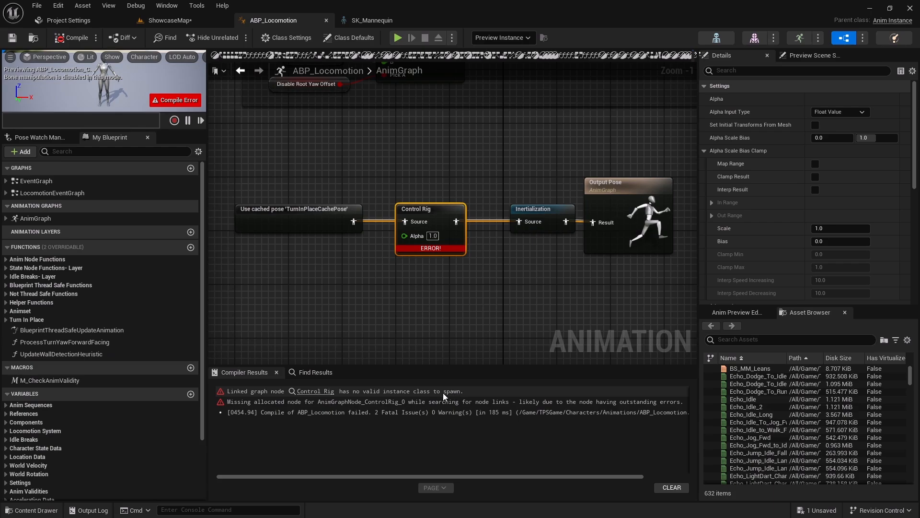
pyautogui.click(315, 391)
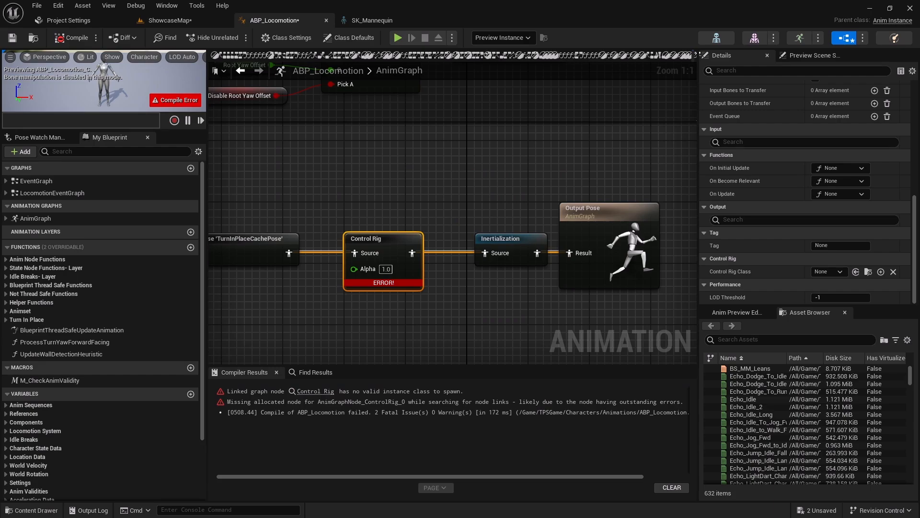
pyautogui.moveTo(458, 185)
pyautogui.mouseDown(button='right')
pyautogui.moveTo(479, 173)
pyautogui.moveTo(466, 179)
pyautogui.mouseUp(button='right')
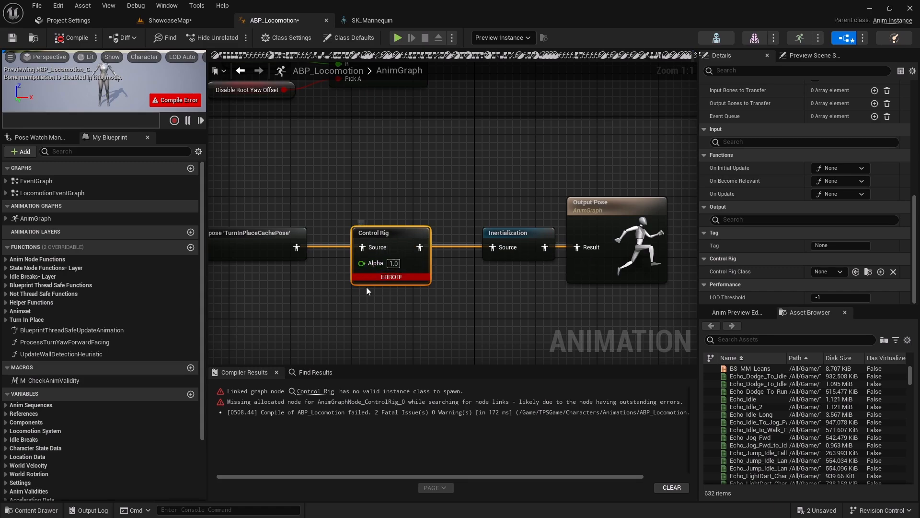
# Review the classes available for the node's Control Rig Class, including CR_Mannequin_BasicFootIK and its asset path
pyautogui.moveTo(389, 281)
pyautogui.moveTo(436, 308)
pyautogui.mouseDown(button='right')
pyautogui.moveTo(429, 296)
pyautogui.moveTo(435, 306)
pyautogui.mouseUp(button='right')
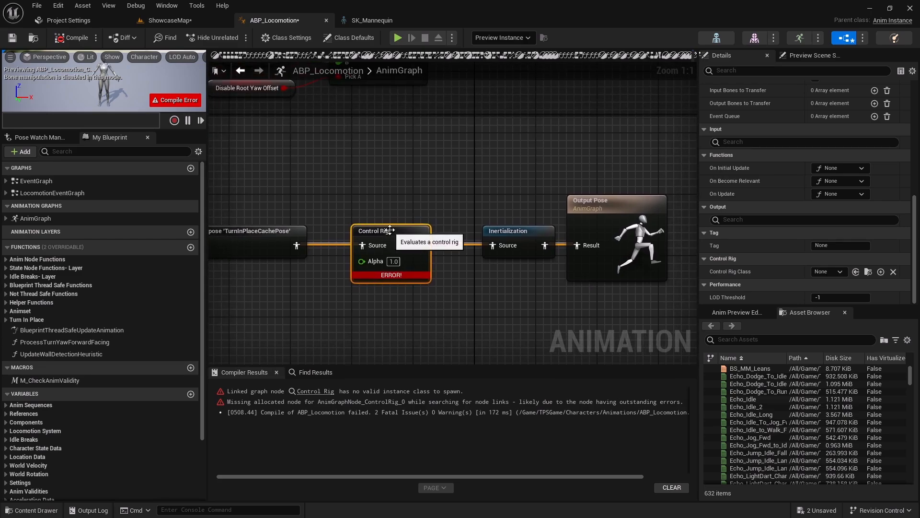
pyautogui.scroll(-2, 756, 214)
pyautogui.scroll(2, 756, 214)
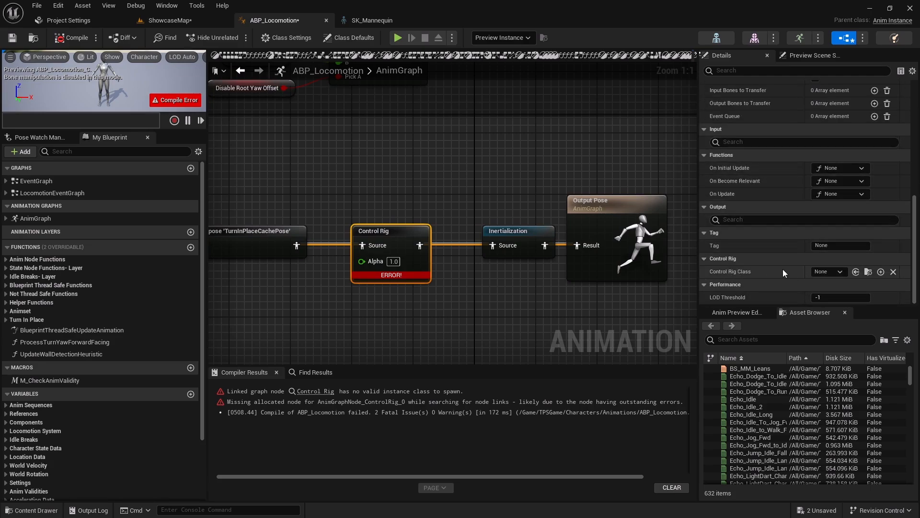
pyautogui.click(834, 272)
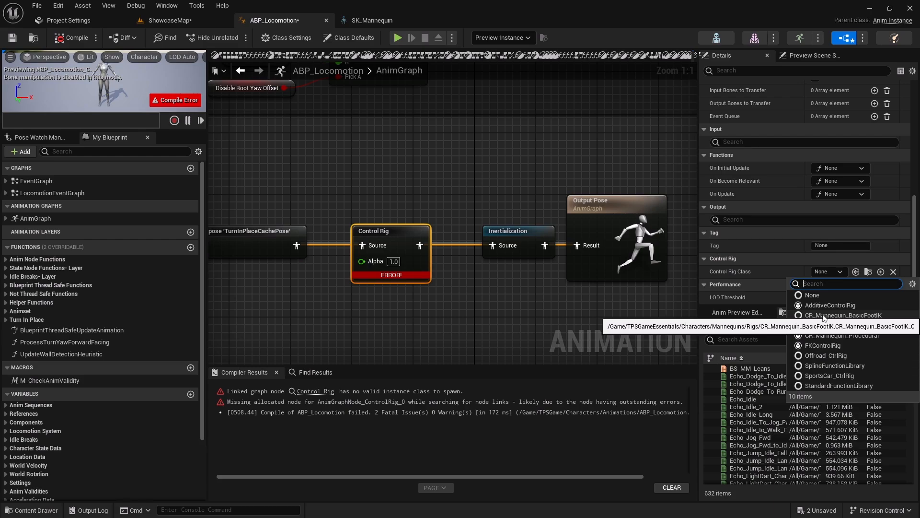
# Open the CR_Mannequin_BasicFootIK control rig from the project's Characters/Mannequins/Rigs folder
pyautogui.click(180, 21)
pyautogui.scroll(-2, 75, 422)
pyautogui.scroll(5, 76, 438)
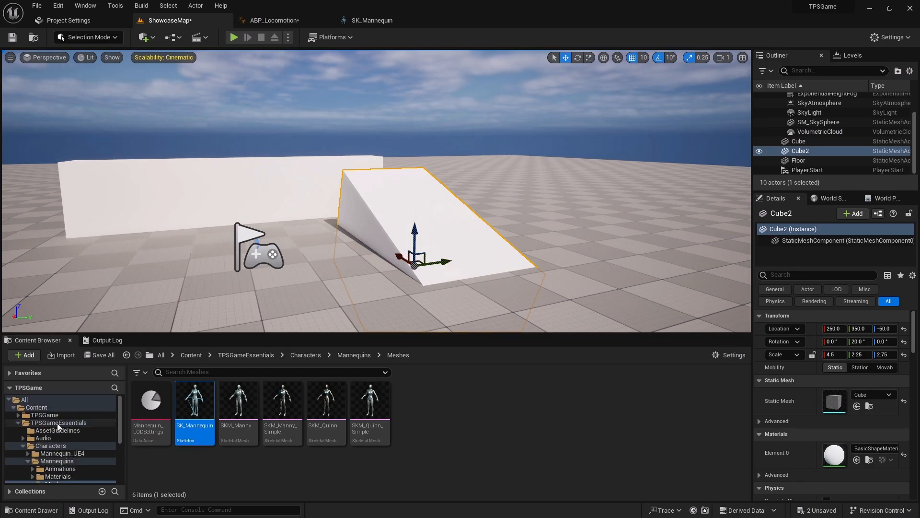
pyautogui.scroll(-2, 76, 456)
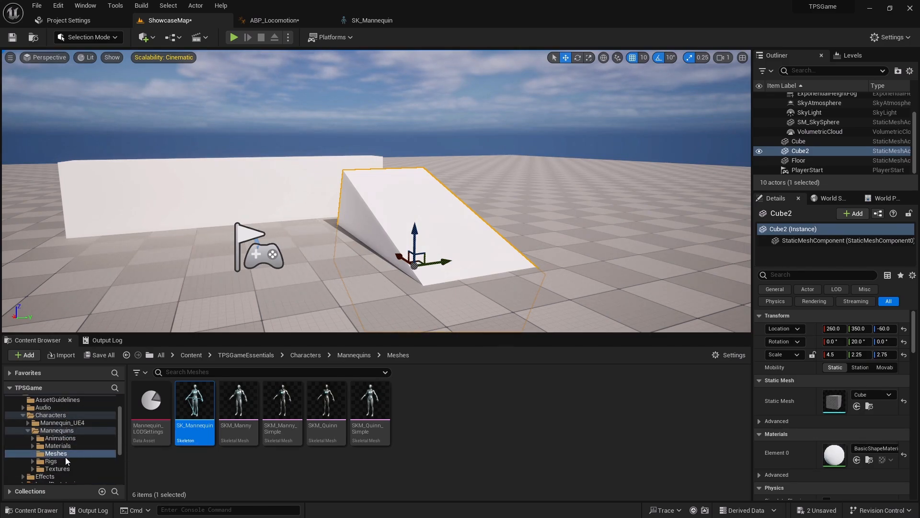
pyautogui.click(63, 462)
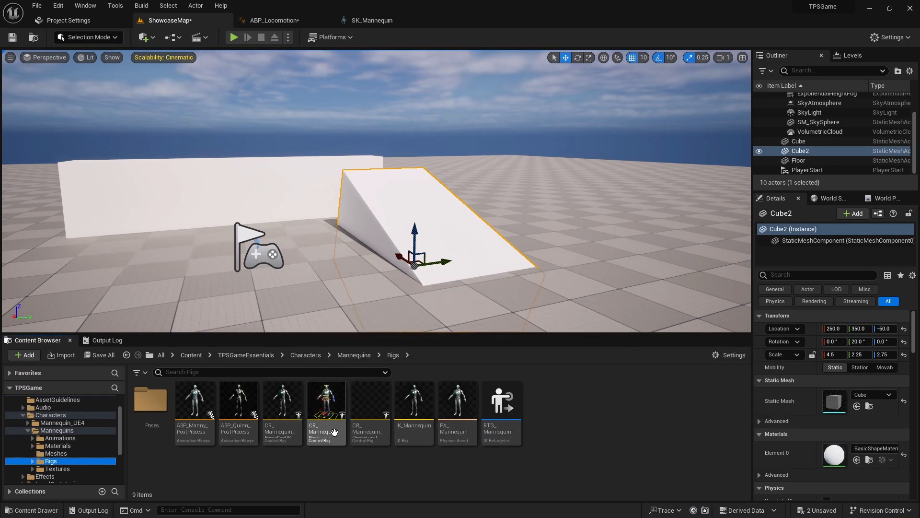
pyautogui.moveTo(327, 423)
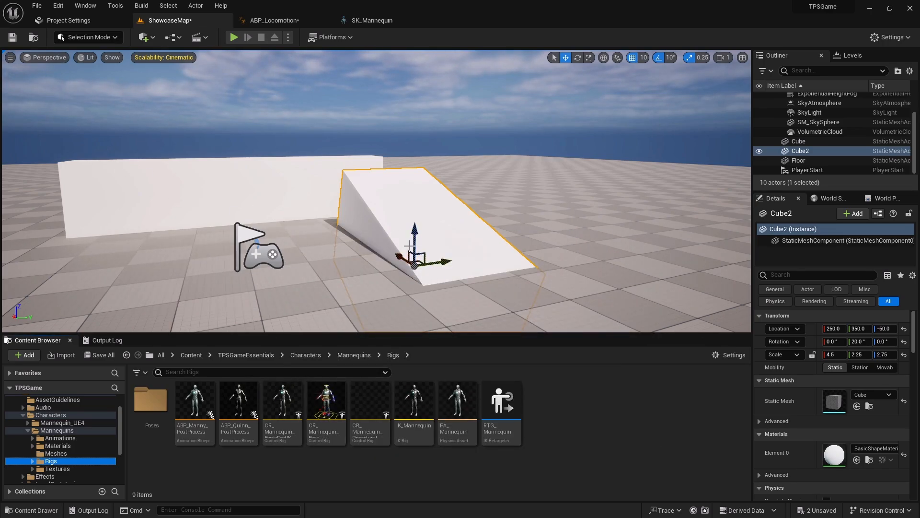
pyautogui.doubleClick(291, 405)
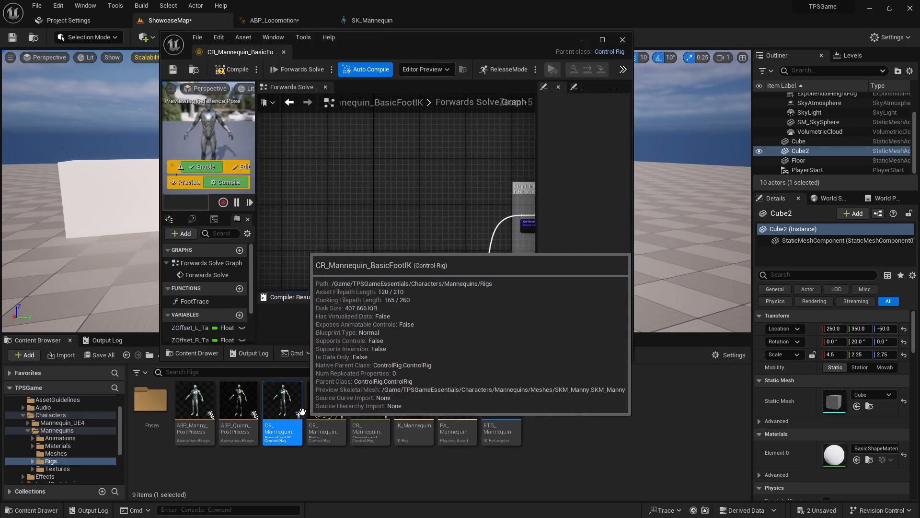
# Dock the CR_Mannequin_BasicFootIK editor alongside the other open assets and compile the rig
pyautogui.moveTo(238, 52); pyautogui.dragTo(479, 20)
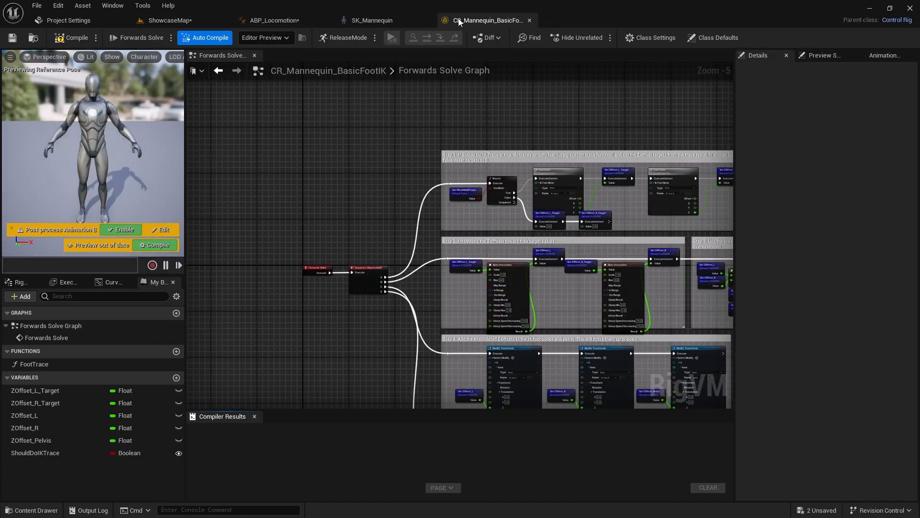
pyautogui.scroll(-5, 451, 147)
pyautogui.click(71, 37)
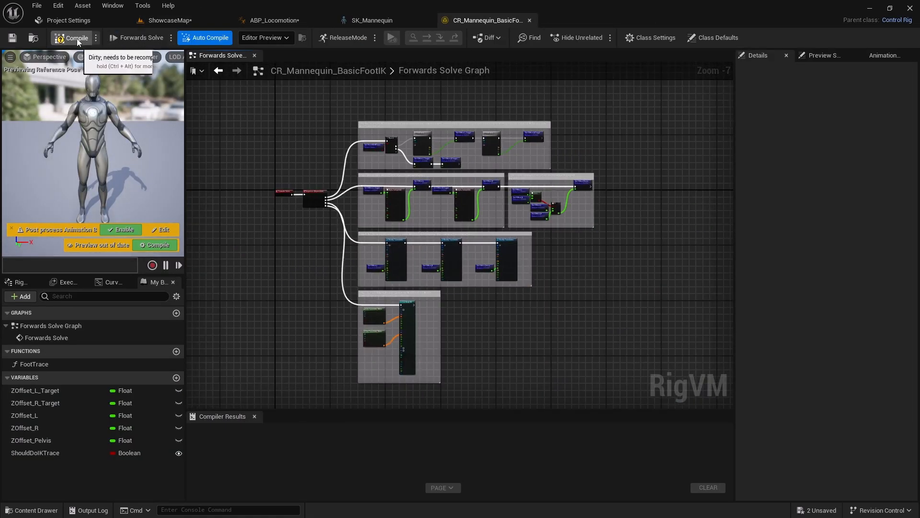
# Examine the rig's Forwards Solve Graph, including the commented solve stages and the Step 1 foot trace and Z offset target logic
pyautogui.scroll(7, 352, 185)
pyautogui.scroll(-3, 352, 186)
pyautogui.moveTo(350, 210); pyautogui.dragTo(446, 154, button='right')
pyautogui.scroll(-4, 414, 188)
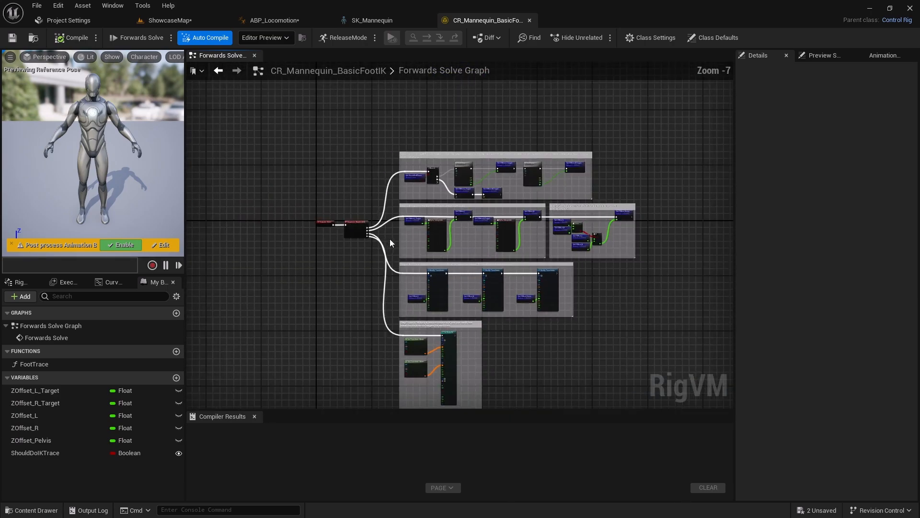
pyautogui.moveTo(389, 239); pyautogui.dragTo(327, 198, button='right')
pyautogui.scroll(6, 417, 318)
pyautogui.moveTo(393, 213); pyautogui.dragTo(386, 334, button='right')
pyautogui.scroll(-3, 384, 335)
pyautogui.moveTo(451, 169); pyautogui.dragTo(439, 267, button='right')
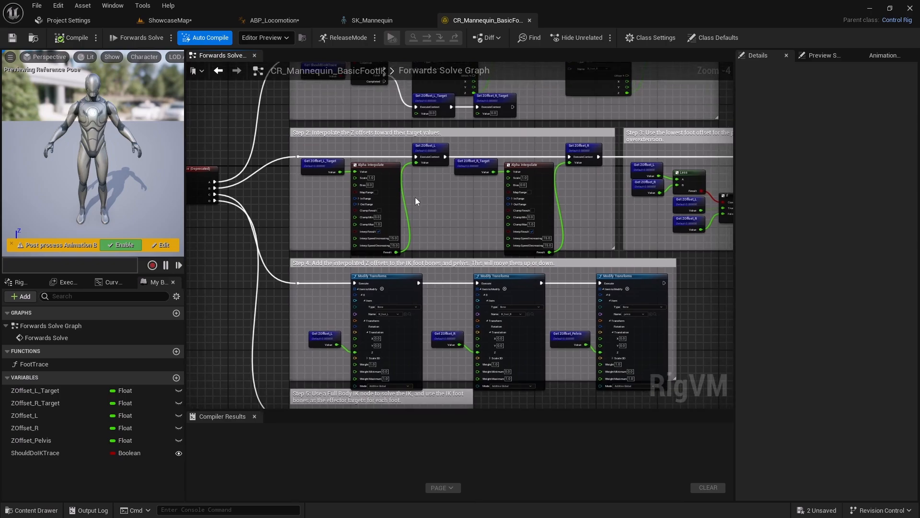
pyautogui.moveTo(415, 196); pyautogui.dragTo(409, 258, button='right')
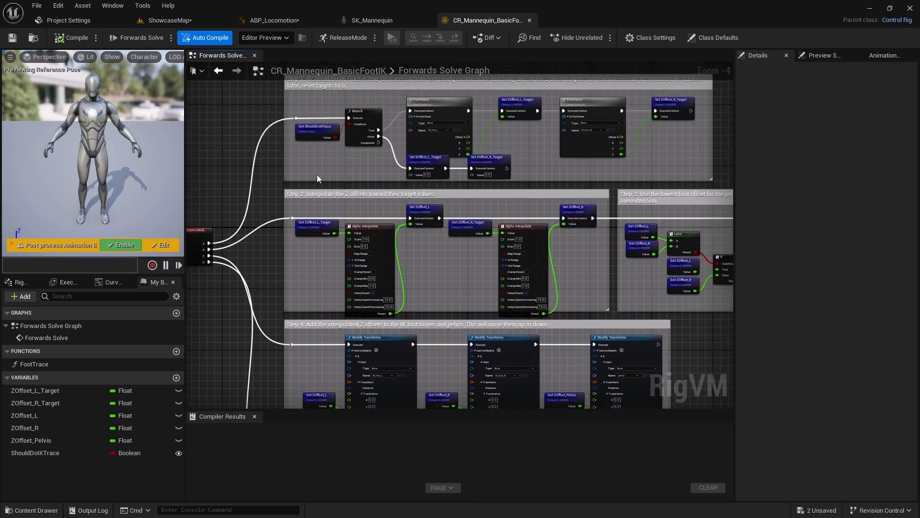
pyautogui.moveTo(315, 178); pyautogui.dragTo(286, 233, button='right')
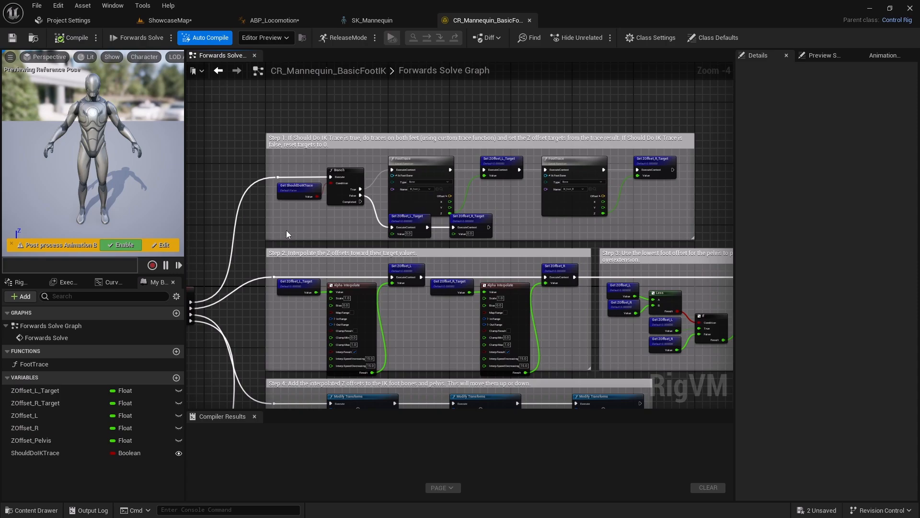
pyautogui.scroll(2, 288, 221)
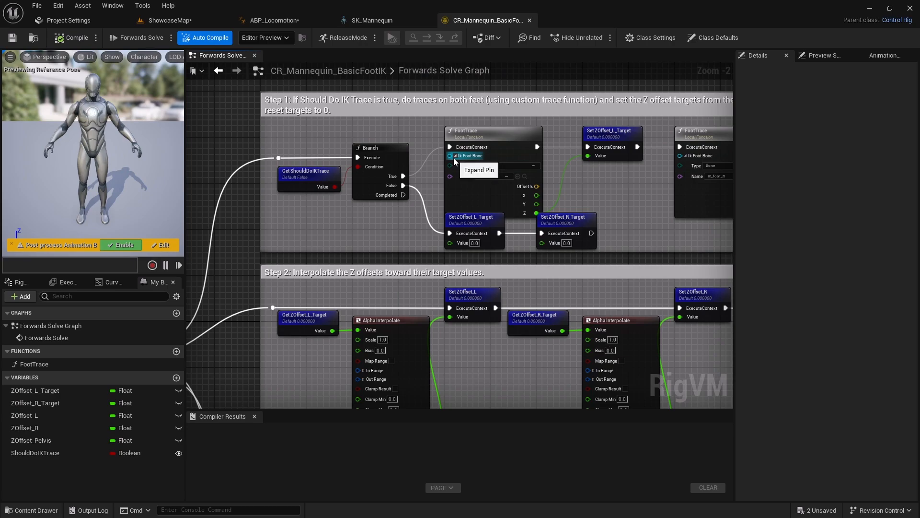
pyautogui.moveTo(426, 224); pyautogui.dragTo(410, 249, button='right')
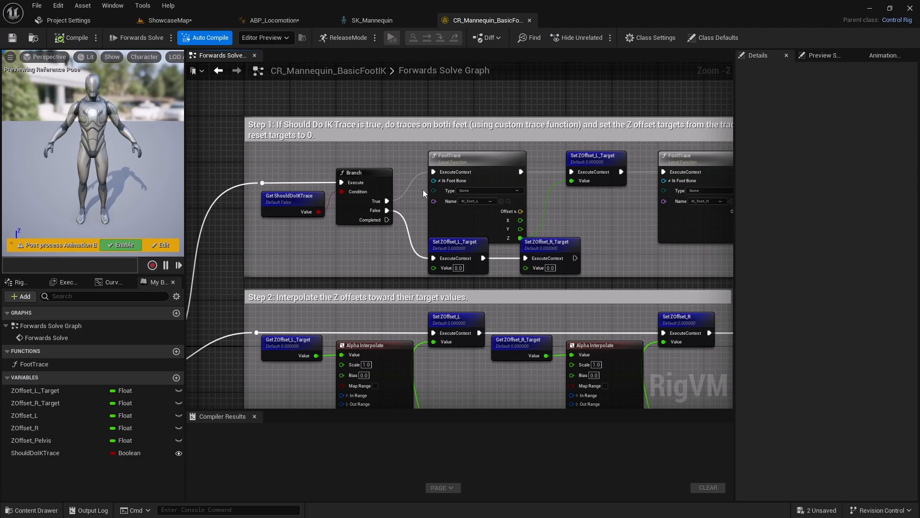
pyautogui.scroll(-1, 424, 194)
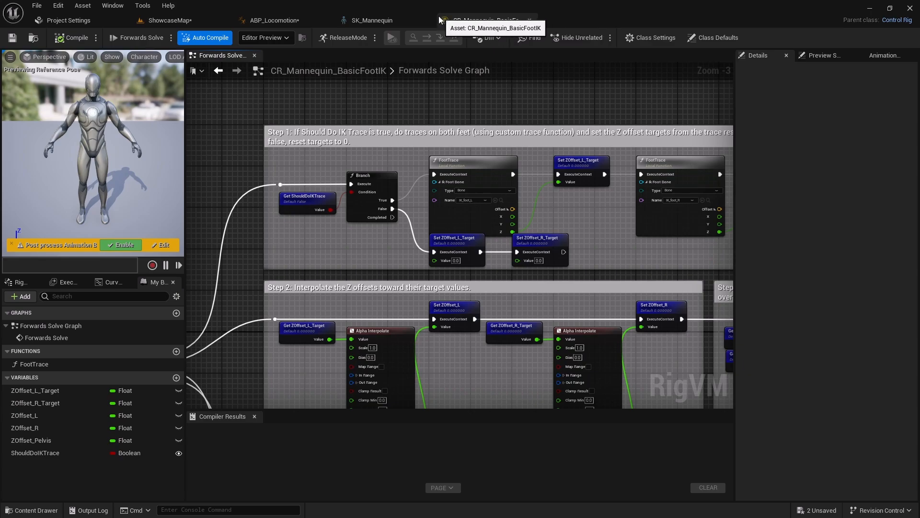
# Set the Control Rig node's class in ABP_Locomotion to CR_Mannequin_BasicFootIK, and compile and save the blueprint
pyautogui.click(274, 20)
pyautogui.moveTo(447, 305); pyautogui.dragTo(418, 283, button='right')
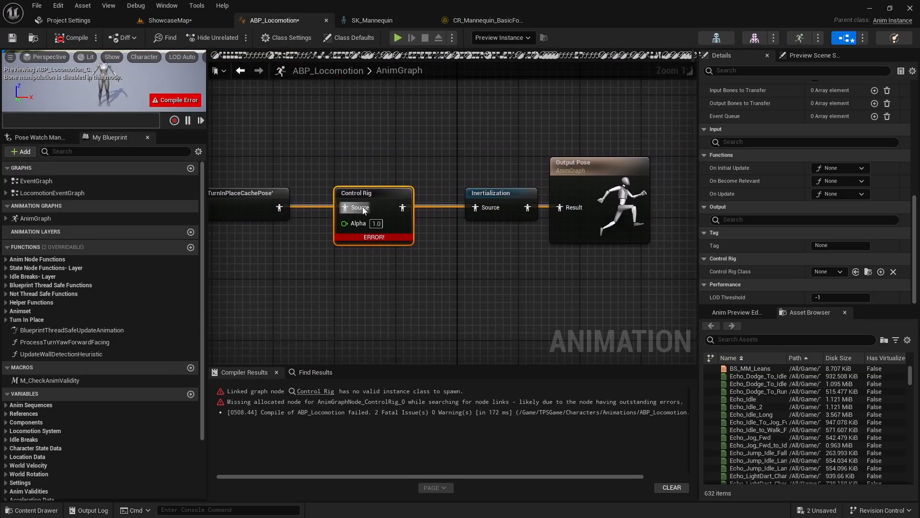
pyautogui.click(828, 271)
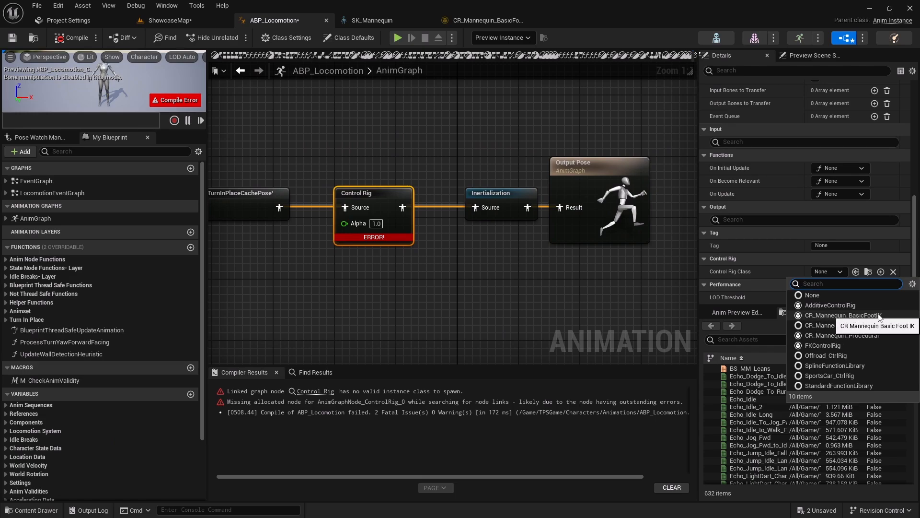
pyautogui.click(878, 315)
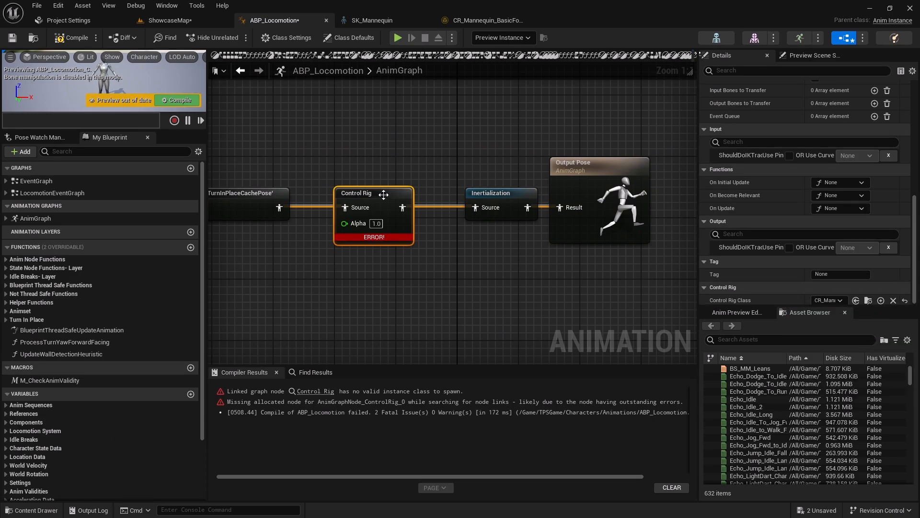
pyautogui.click(74, 38)
pyautogui.click(13, 37)
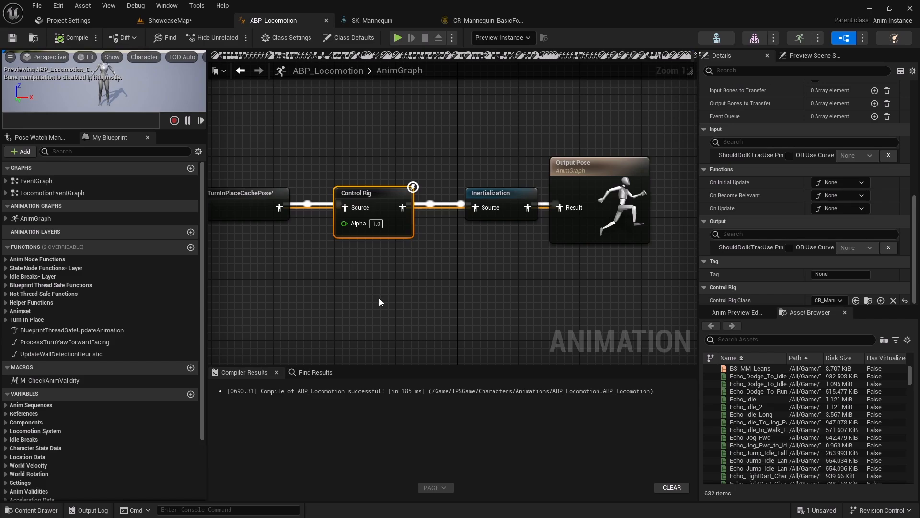
# Review the Control Rig node's ShouldDoIKTrace input and the matching Boolean variable's settings in CR_Mannequin_BasicFootIK
pyautogui.moveTo(387, 291); pyautogui.dragTo(411, 275, button='right')
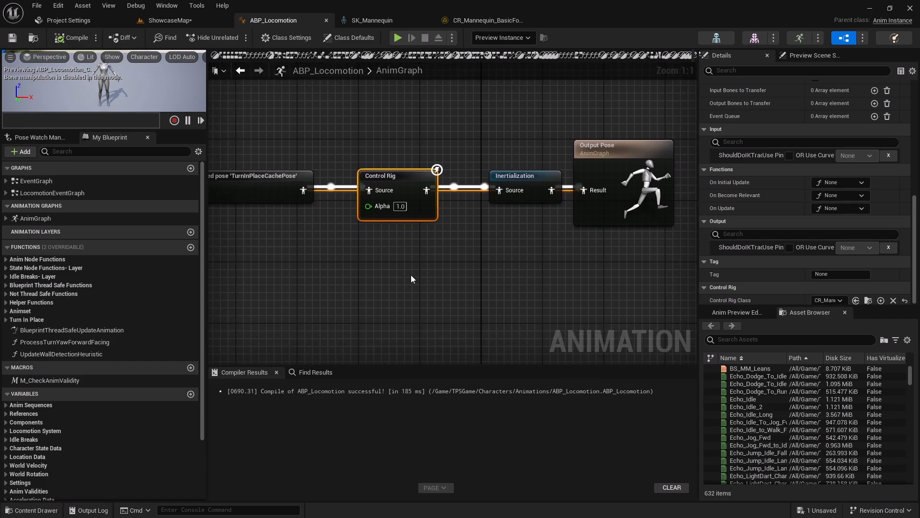
pyautogui.scroll(-1, 409, 269)
pyautogui.moveTo(423, 250); pyautogui.dragTo(423, 270, button='right')
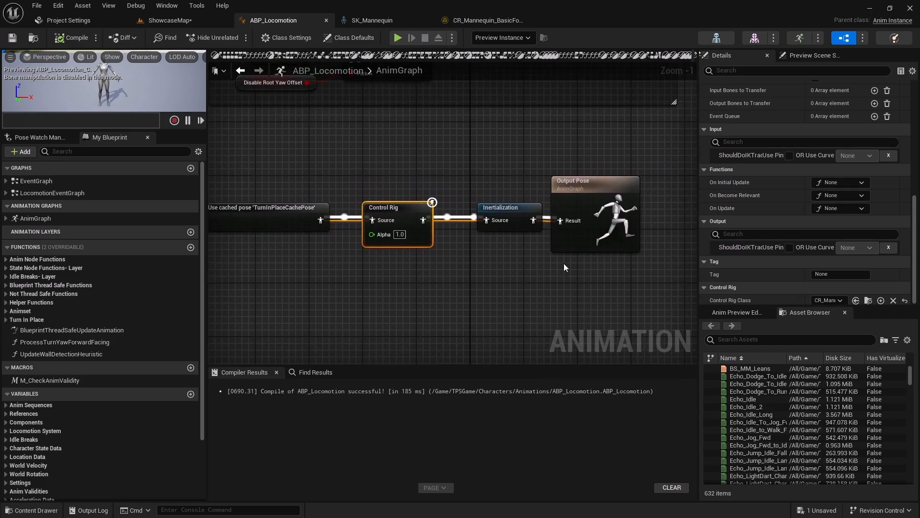
pyautogui.scroll(3, 744, 241)
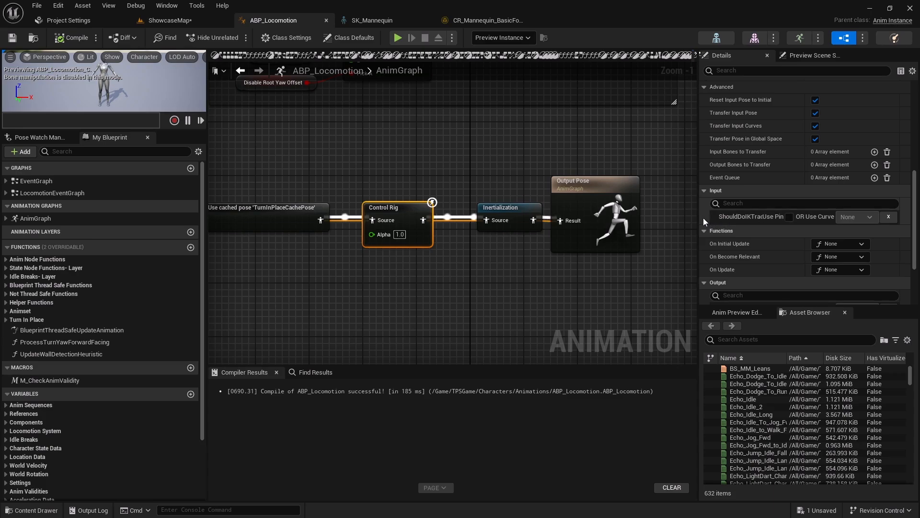
pyautogui.moveTo(698, 217); pyautogui.dragTo(630, 220)
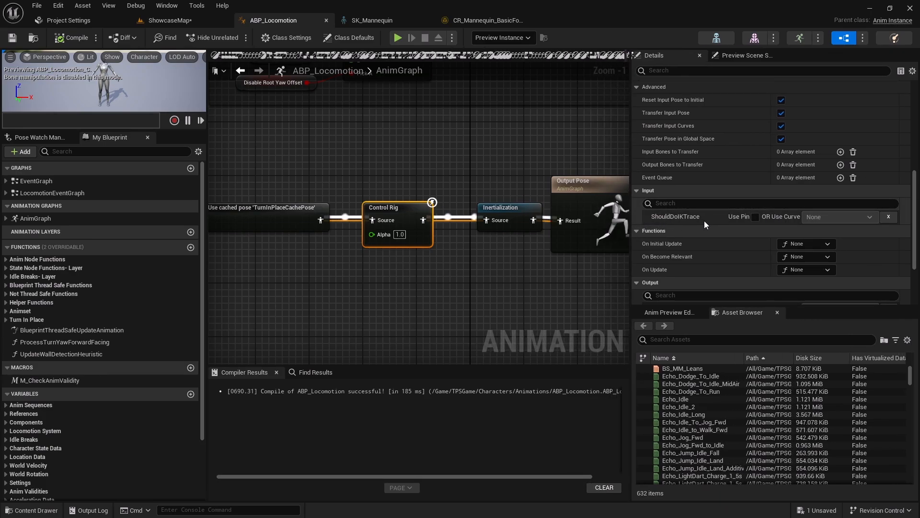
pyautogui.click(493, 22)
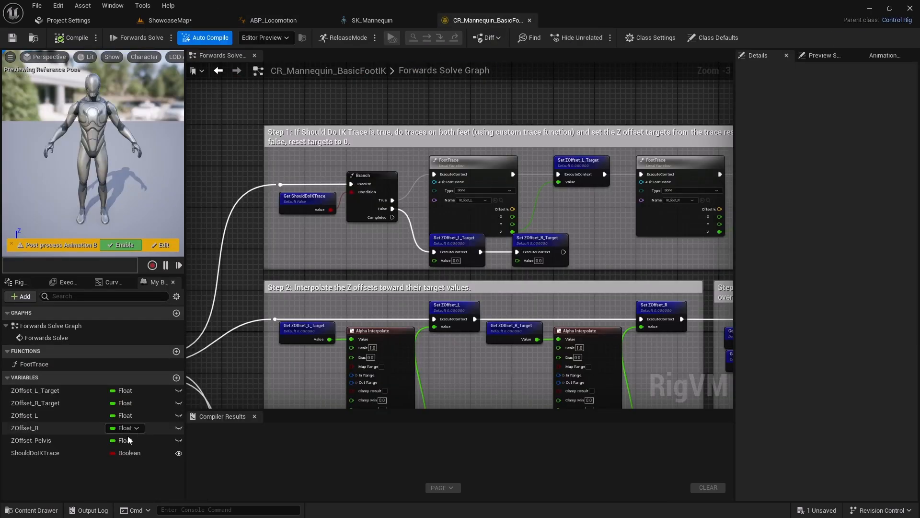
pyautogui.click(54, 453)
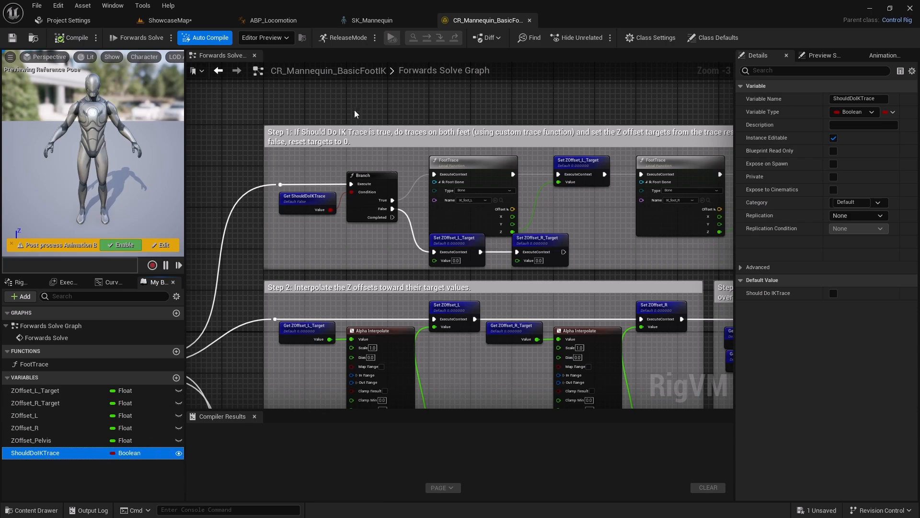
# Expose ShouldDoIKTrace as an input pin on ABP_Locomotion's Control Rig node and compile
pyautogui.click(259, 22)
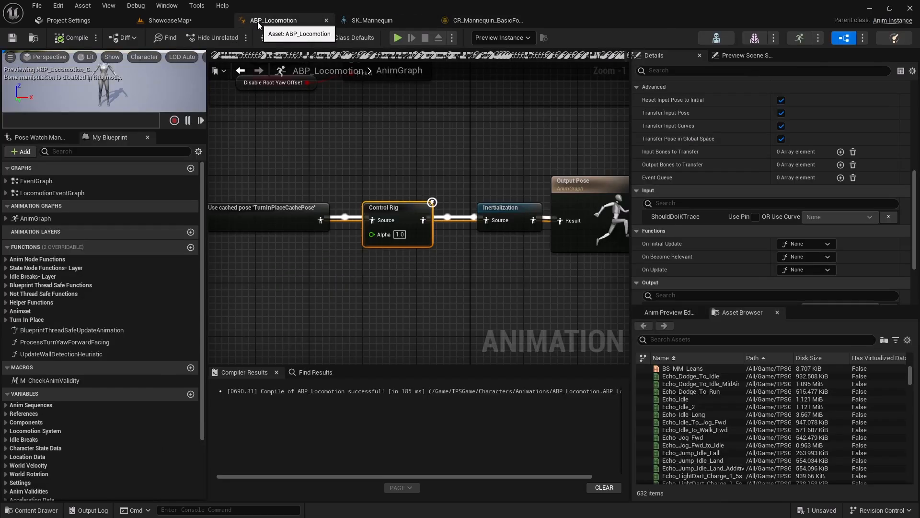
pyautogui.click(756, 217)
pyautogui.click(57, 42)
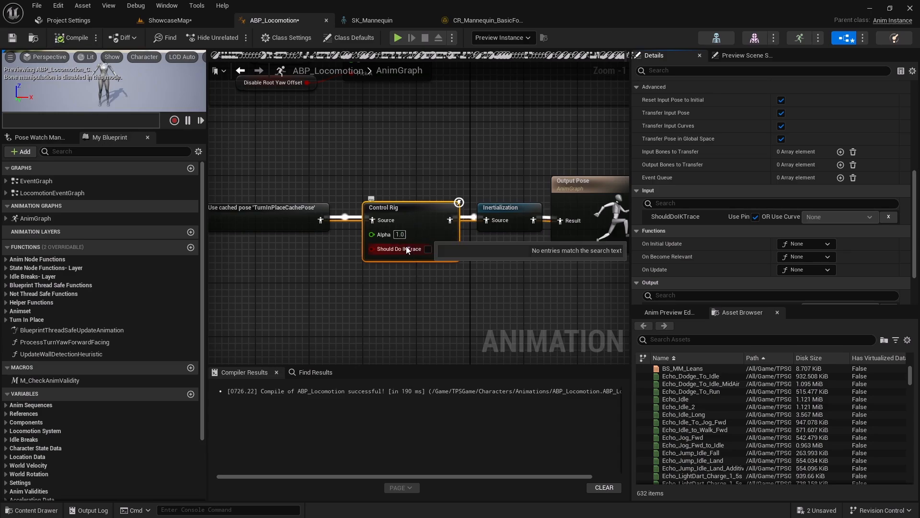
# Enable Should Do IKTrace on the Control Rig node, and compile and save ABP_Locomotion
pyautogui.click(428, 249)
pyautogui.scroll(1, 420, 246)
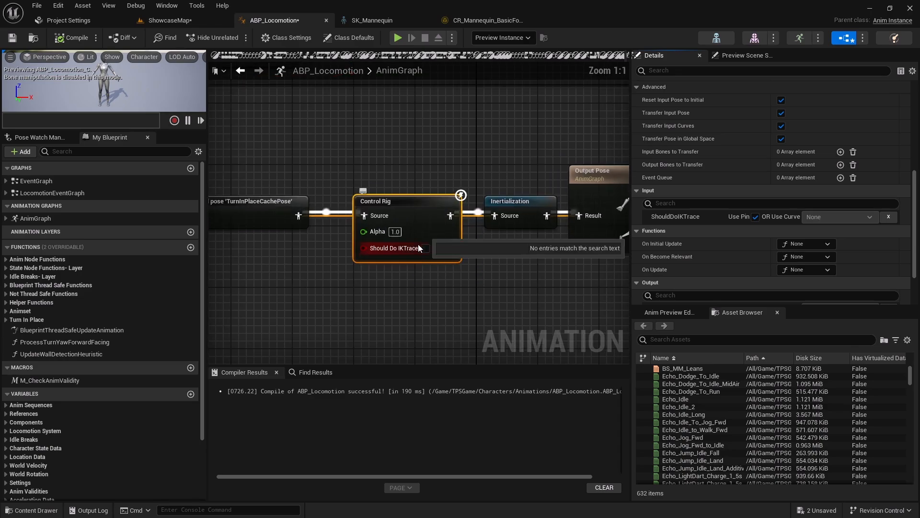
pyautogui.click(71, 37)
pyautogui.click(12, 38)
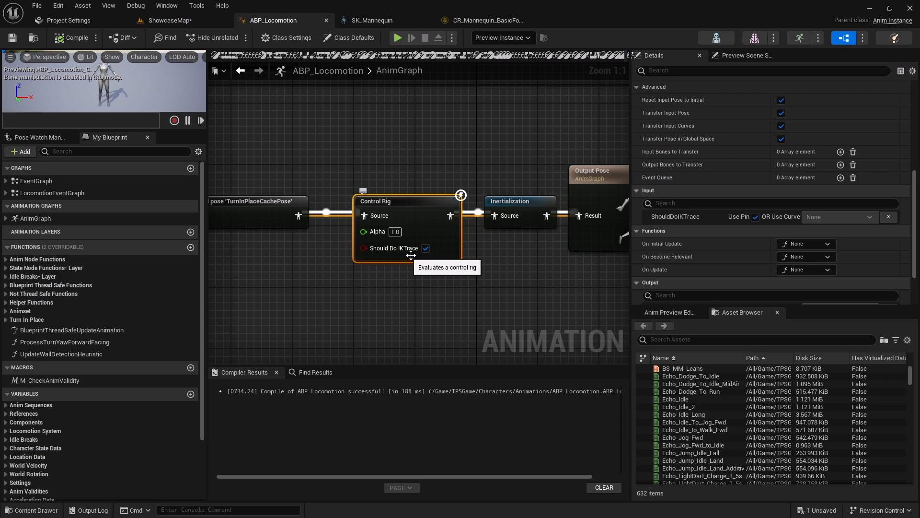
# Play the level and walk the mannequin onto the ramp to check how its feet adapt to the slope
pyautogui.scroll(-3, 405, 259)
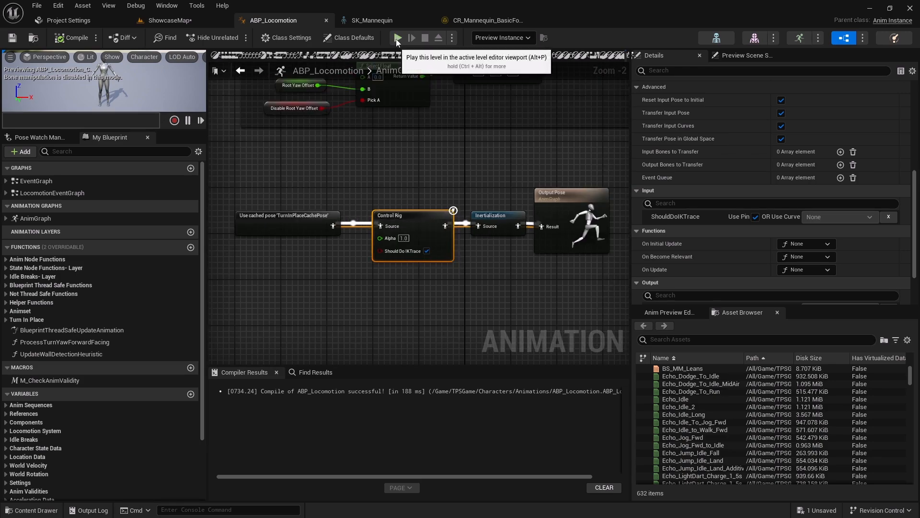
pyautogui.click(397, 38)
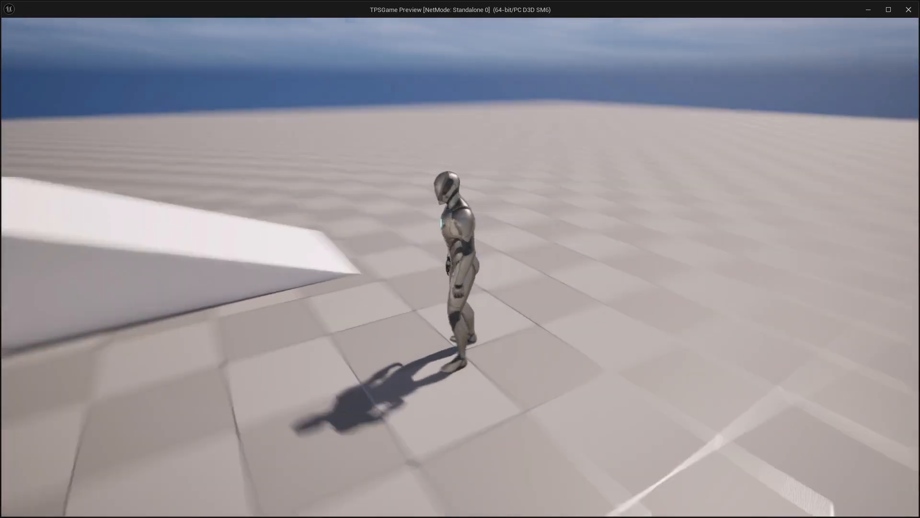
pyautogui.press('a')
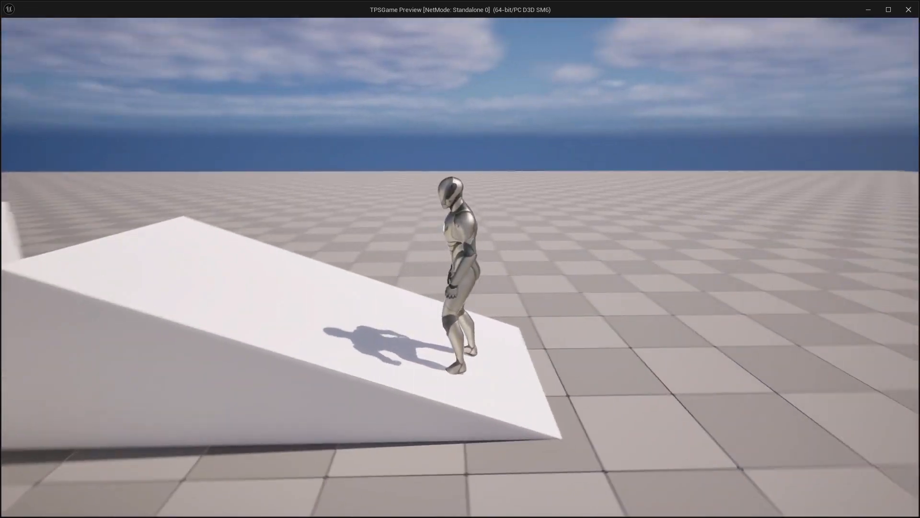
pyautogui.press('w')
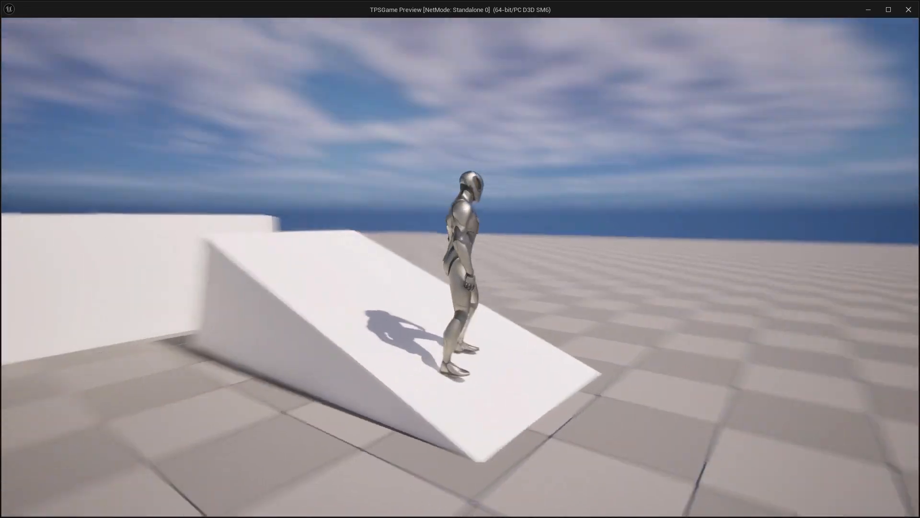
pyautogui.press('w')
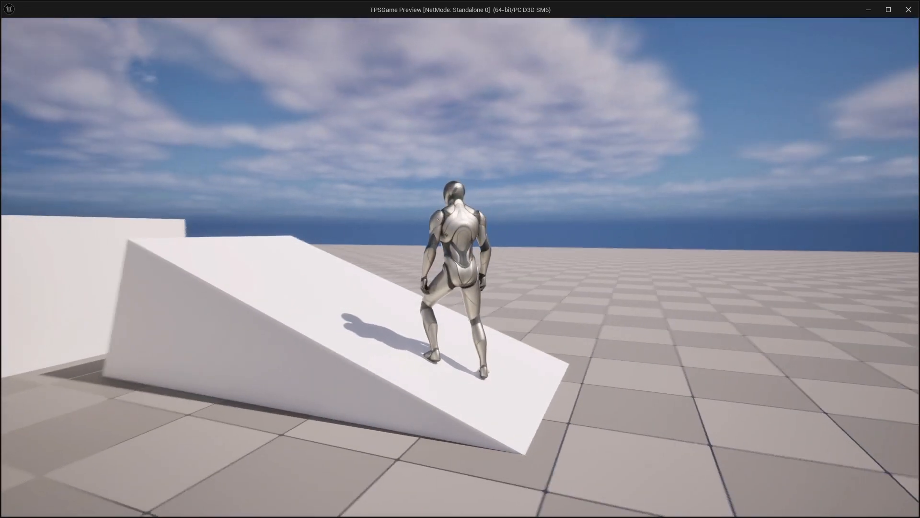
pyautogui.press('a')
pyautogui.press('w')
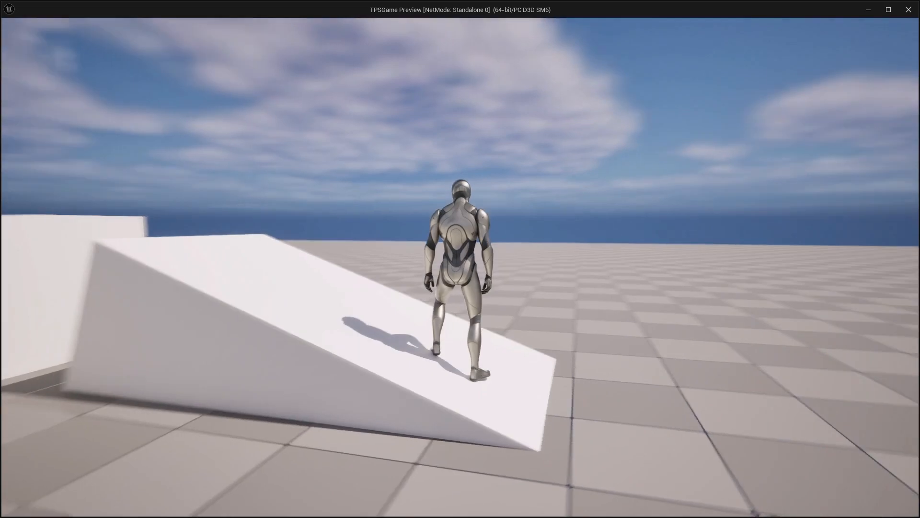
pyautogui.press('w')
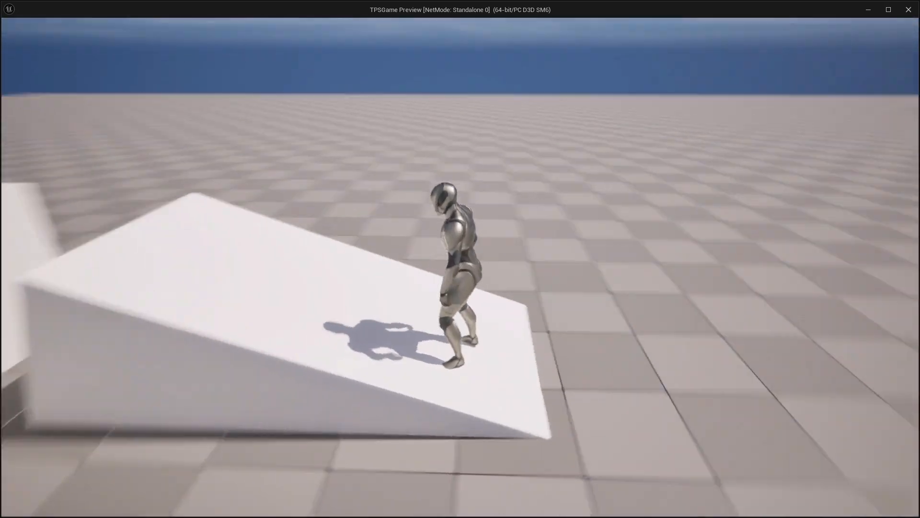
# Move the mannequin to the ramp's upper edge to check how its feet settle there
pyautogui.press('space')
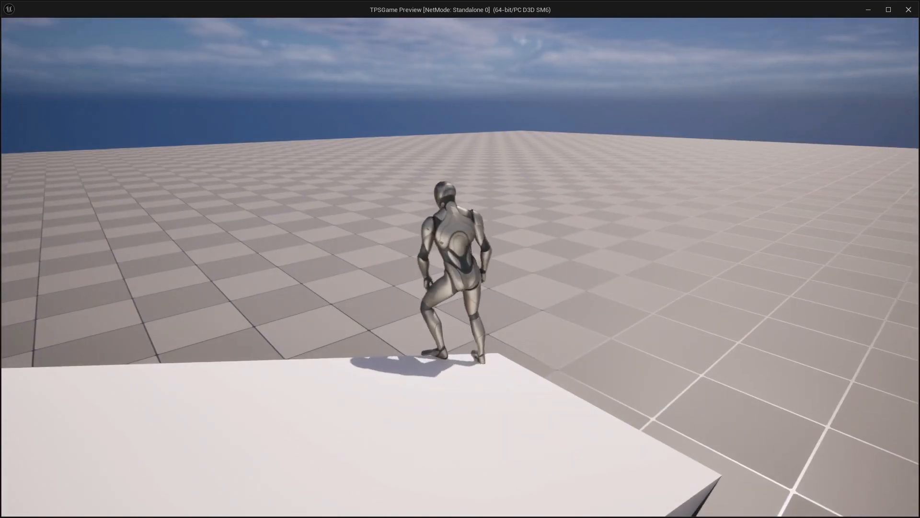
pyautogui.press('w')
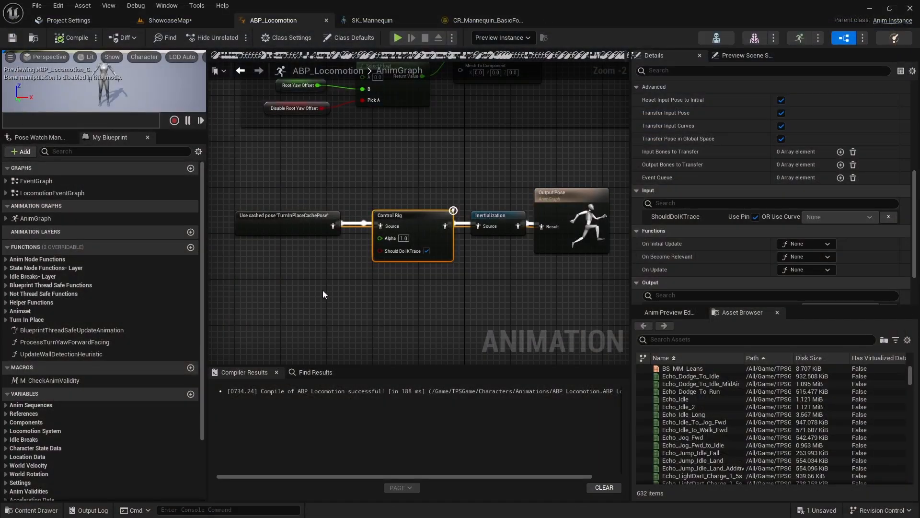
# Disable Should Do IKTrace on the Control Rig node and play the level to check the mannequin's feet on the ramp
pyautogui.moveTo(323, 289); pyautogui.dragTo(329, 271, button='right')
pyautogui.click(386, 234)
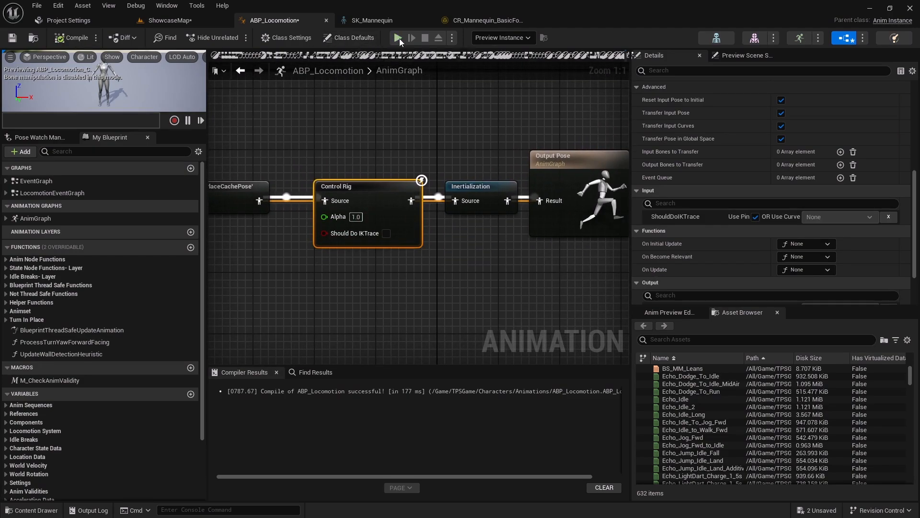
pyautogui.click(398, 37)
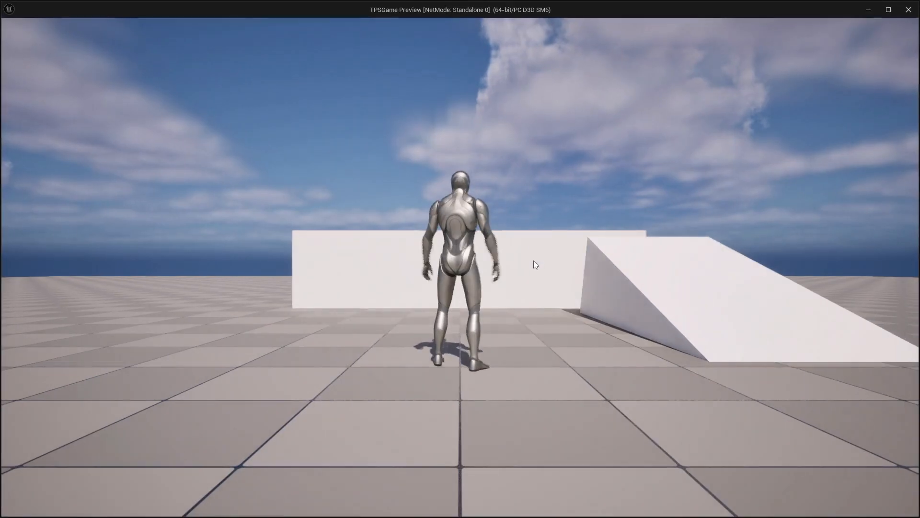
pyautogui.click(533, 260)
pyautogui.press('w')
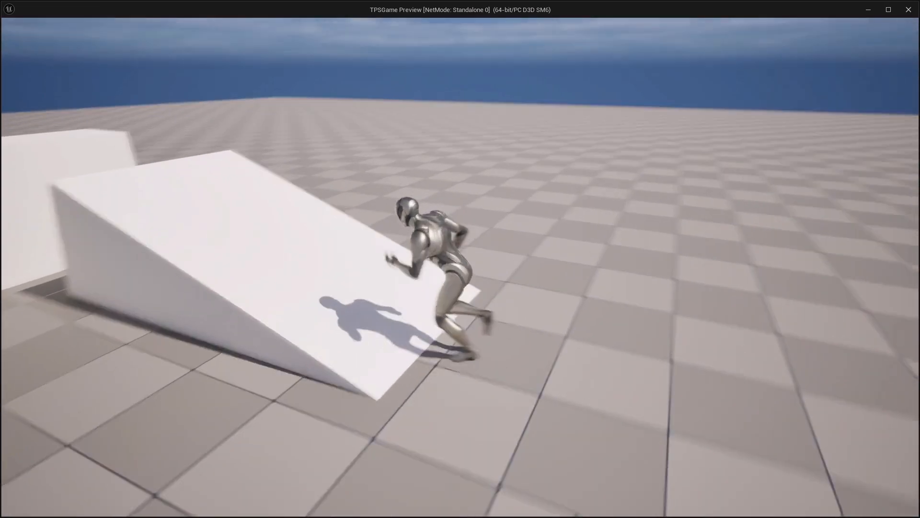
pyautogui.press('w')
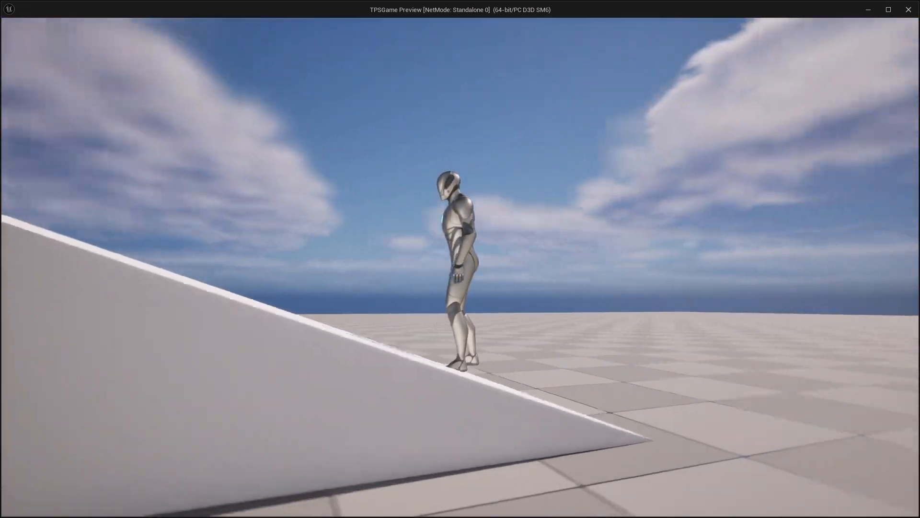
pyautogui.press('w')
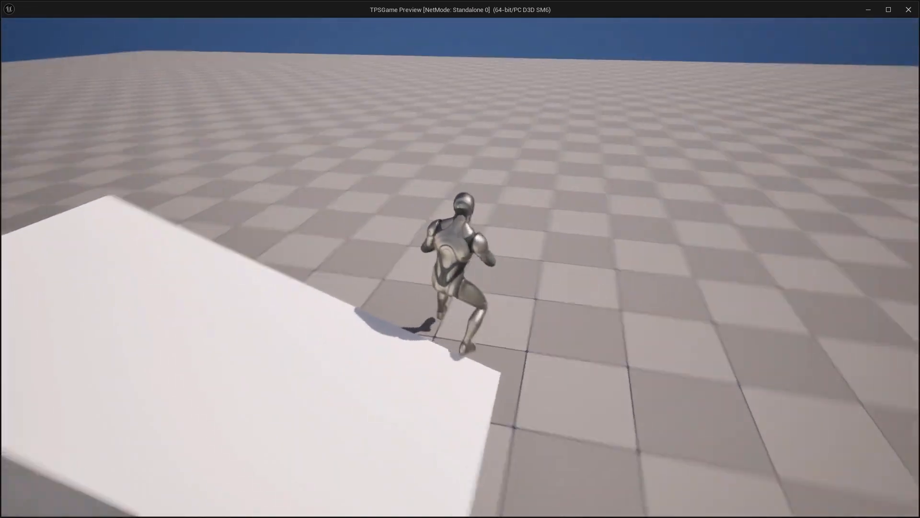
pyautogui.press('w')
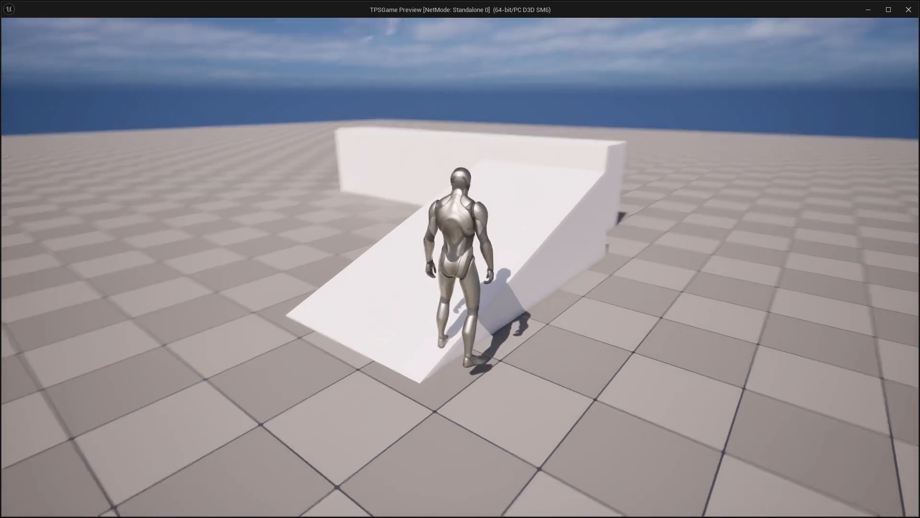
pyautogui.press('Escape')
# Enable Should Do IKTrace on the Control Rig node again and compile ABP_Locomotion
pyautogui.moveTo(463, 267); pyautogui.dragTo(484, 238, button='right')
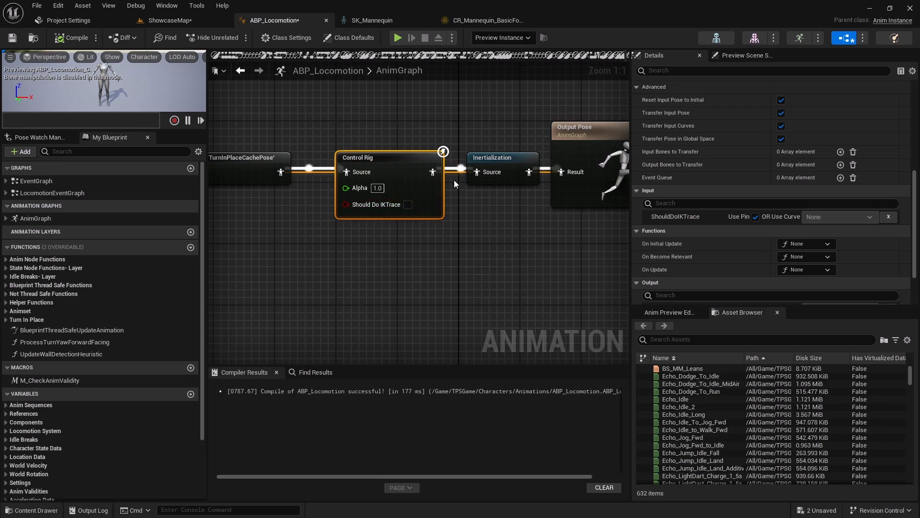
pyautogui.click(407, 205)
pyautogui.click(68, 39)
pyautogui.moveTo(365, 243); pyautogui.dragTo(389, 239, button='right')
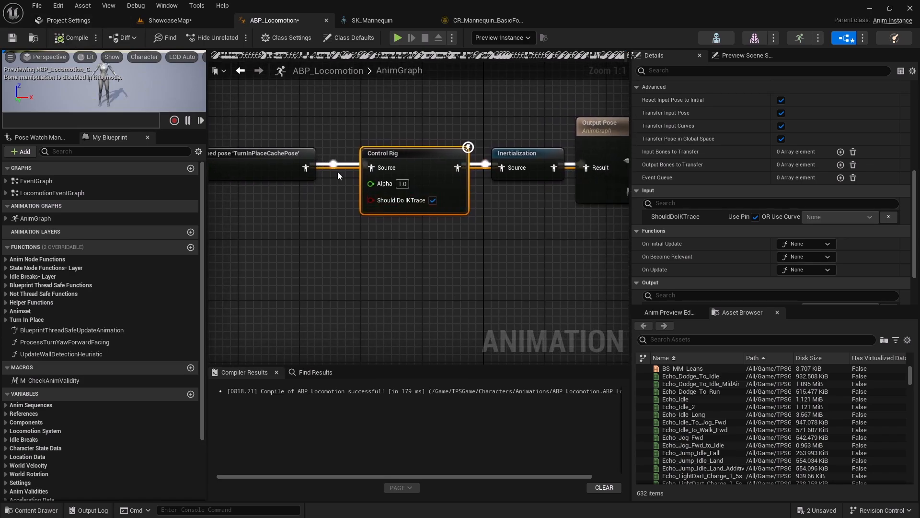
# Set the Control Rig node's Alpha to 0.0 and play the level to check the mannequin's feet on the ramp
pyautogui.click(385, 184)
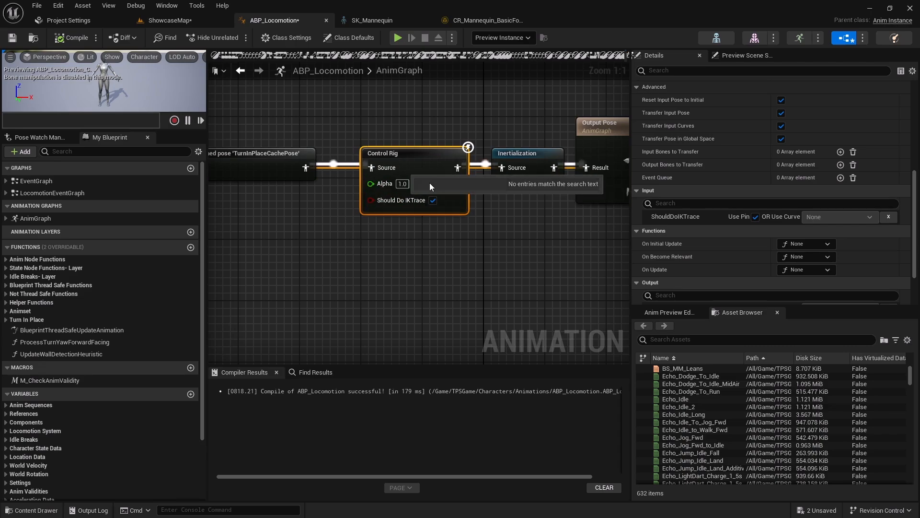
pyautogui.moveTo(382, 248); pyautogui.dragTo(364, 254, button='right')
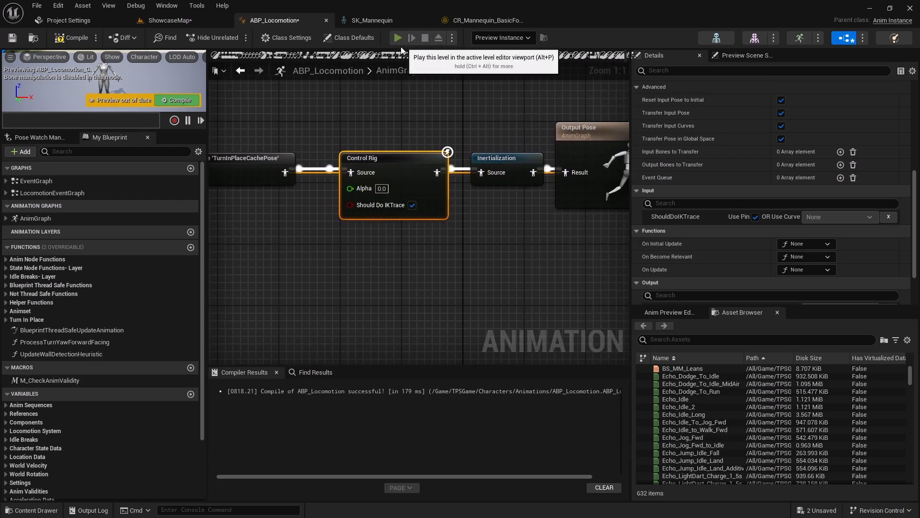
pyautogui.click(398, 38)
pyautogui.press('w')
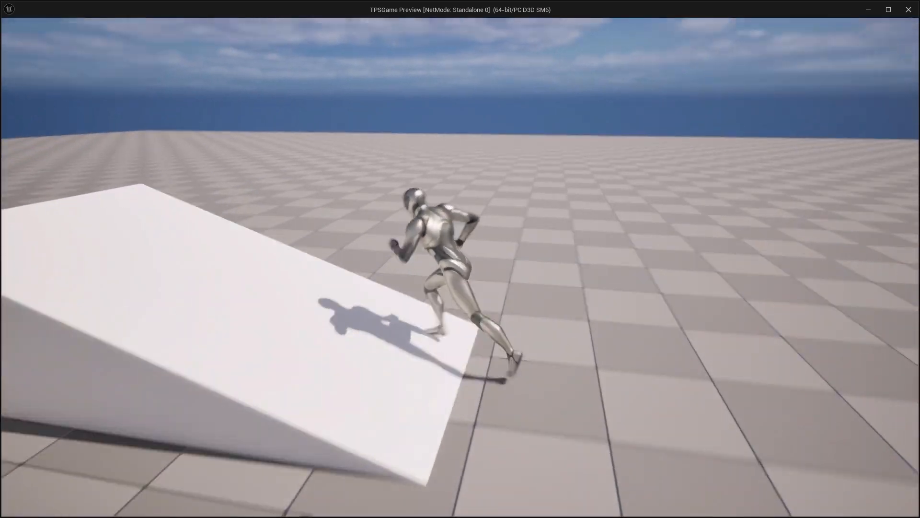
pyautogui.press('w')
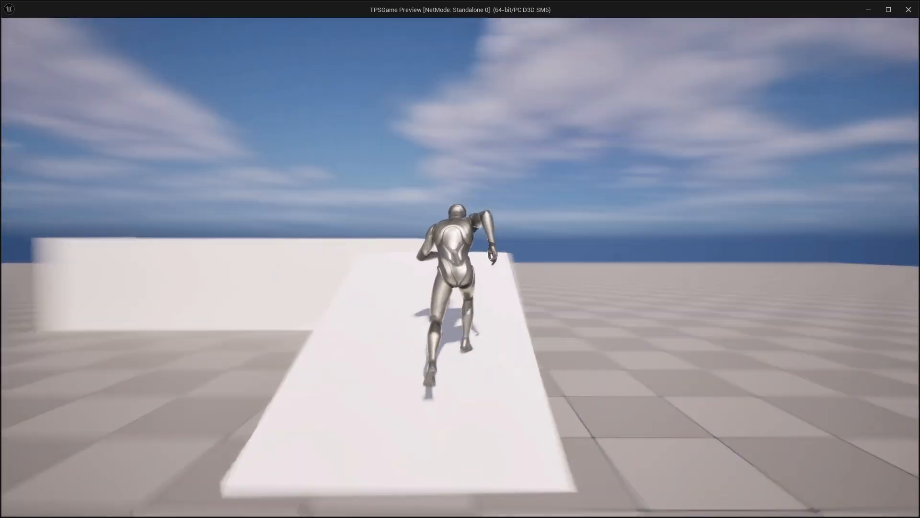
pyautogui.press('a')
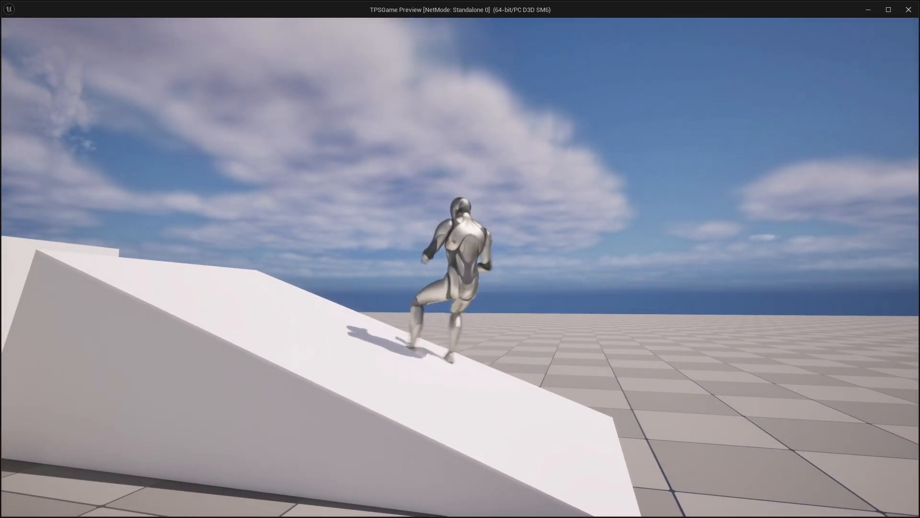
pyautogui.press('d')
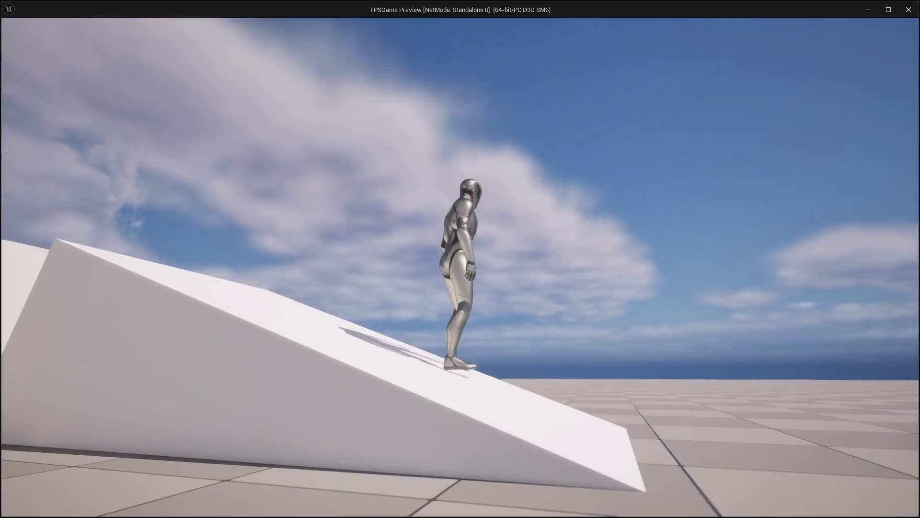
pyautogui.press('Escape')
# Set the Control Rig node's Alpha to 0.5 and play the level to compare the foot placement on the ramp
pyautogui.click(382, 189)
pyautogui.write('0.5')
pyautogui.press('Return')
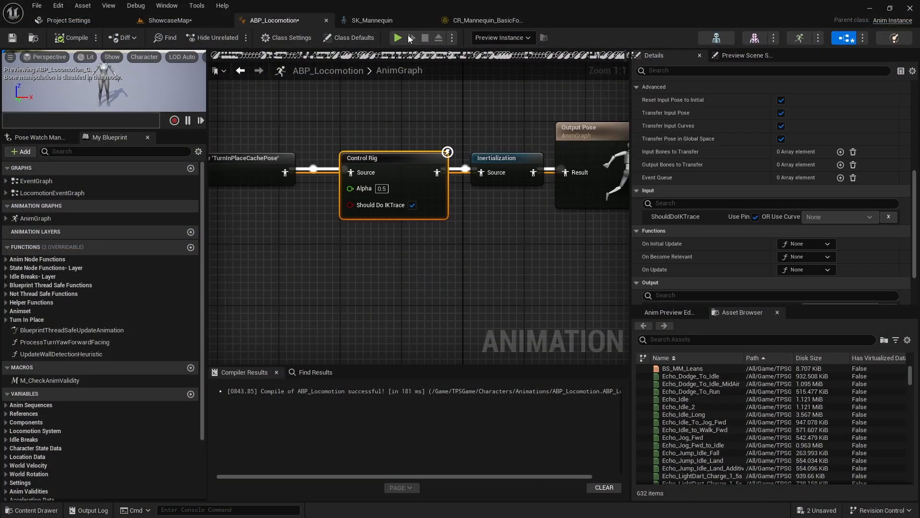
pyautogui.click(398, 37)
pyautogui.click(434, 122)
pyautogui.press('w')
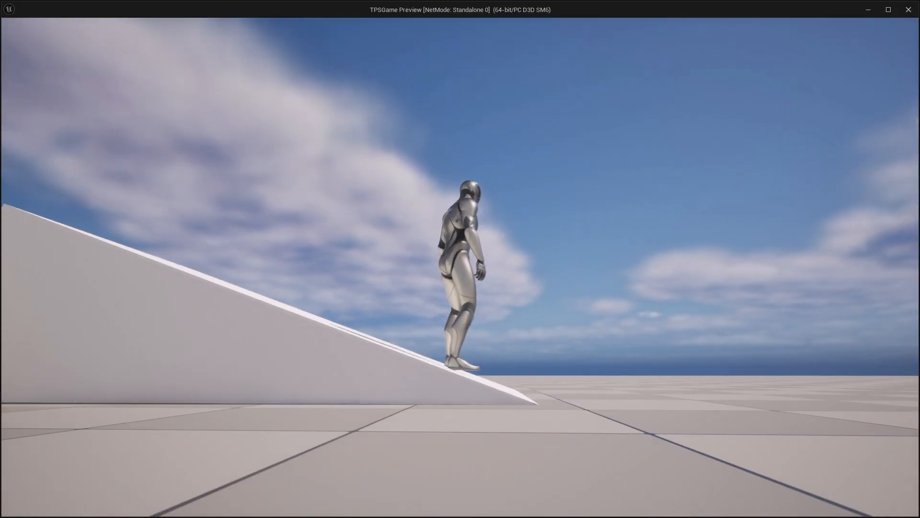
pyautogui.press('w')
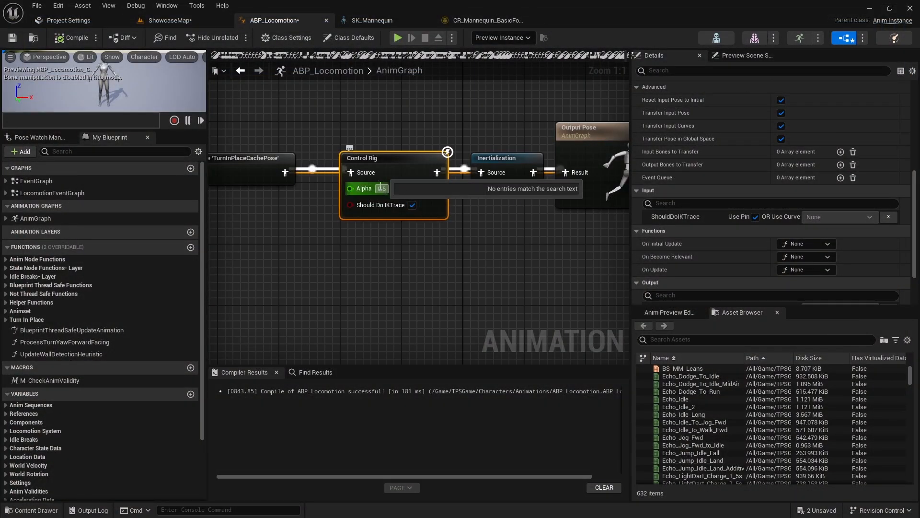
# Set the Control Rig node's Alpha to 1.0, and compile and save ABP_Locomotion
pyautogui.click(382, 189)
pyautogui.write('1')
pyautogui.click(72, 38)
pyautogui.click(11, 41)
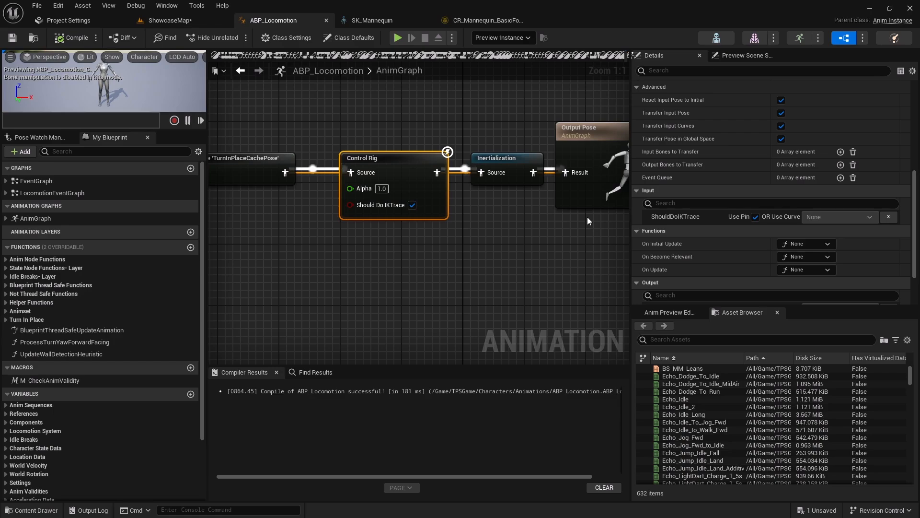
pyautogui.moveTo(377, 139); pyautogui.dragTo(363, 173, button='right')
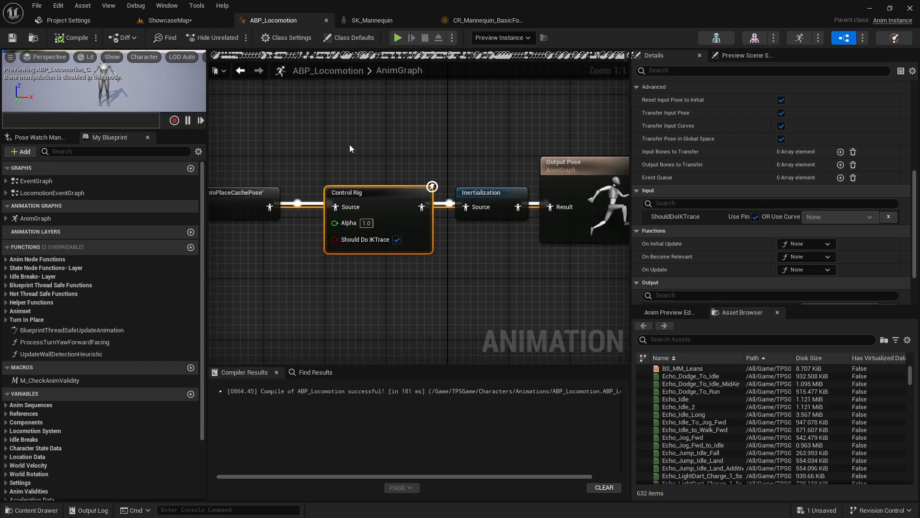
# Review the commented foot IK steps in CR_Mannequin_BasicFootIK's Forwards Solve Graph, from the foot trace to the Full Body IK node
pyautogui.click(479, 21)
pyautogui.scroll(-2, 465, 135)
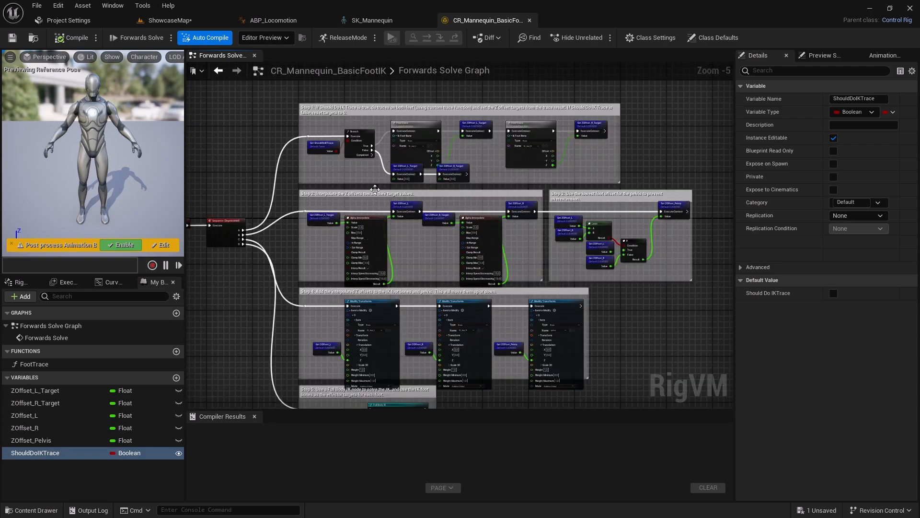
pyautogui.scroll(1, 391, 141)
pyautogui.moveTo(578, 232); pyautogui.dragTo(565, 173, button='right')
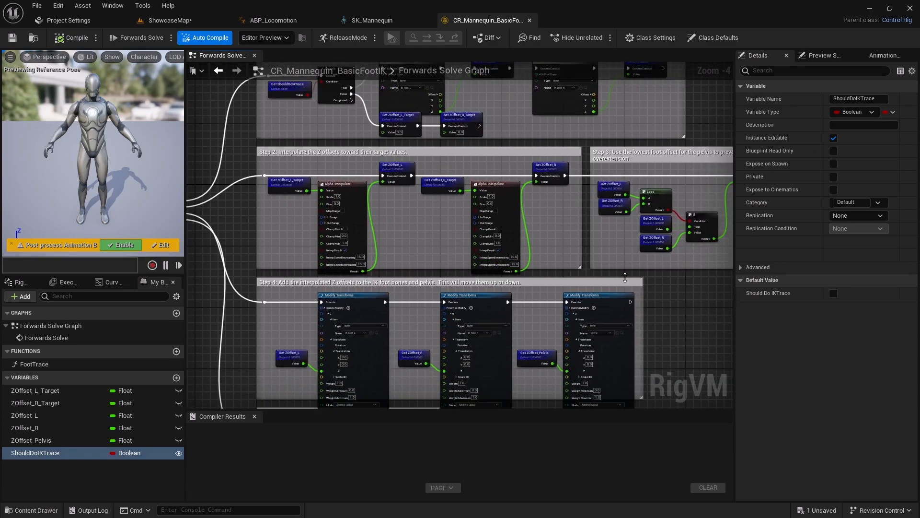
pyautogui.moveTo(663, 284); pyautogui.dragTo(658, 212, button='right')
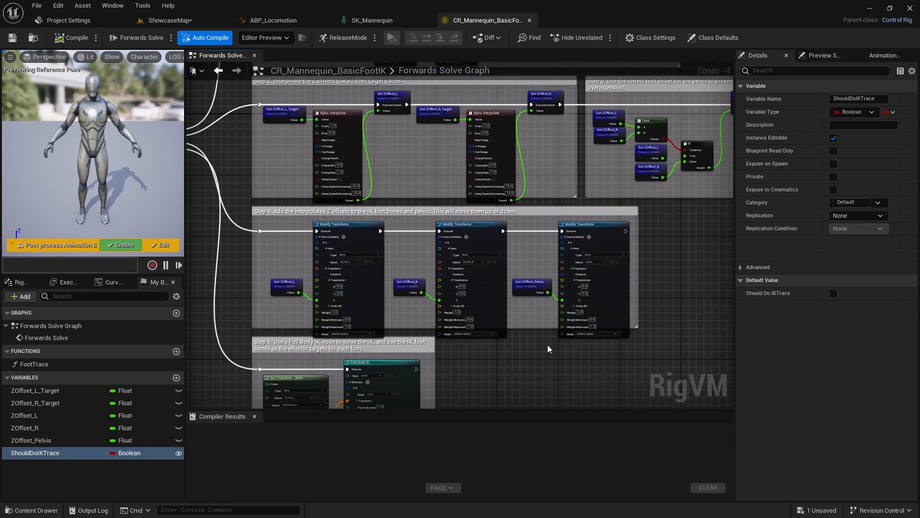
pyautogui.moveTo(398, 362); pyautogui.dragTo(417, 297, button='right')
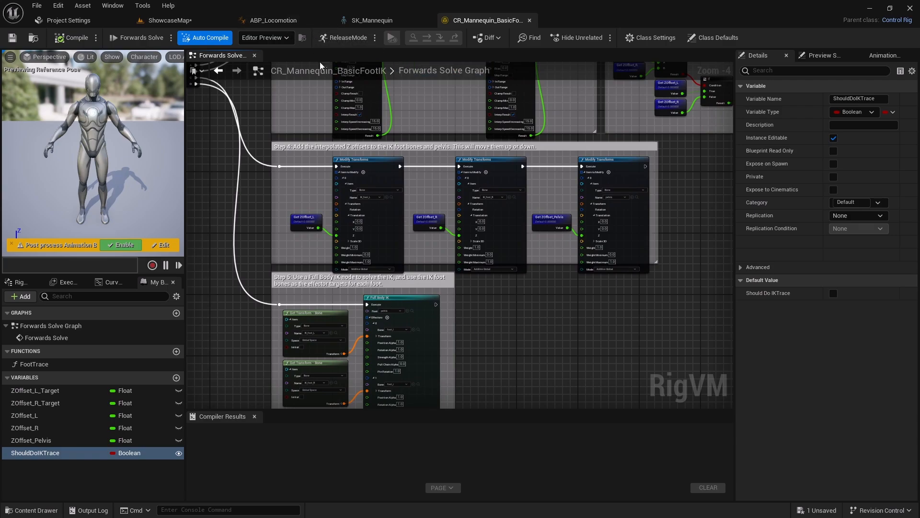
pyautogui.scroll(-1, 422, 220)
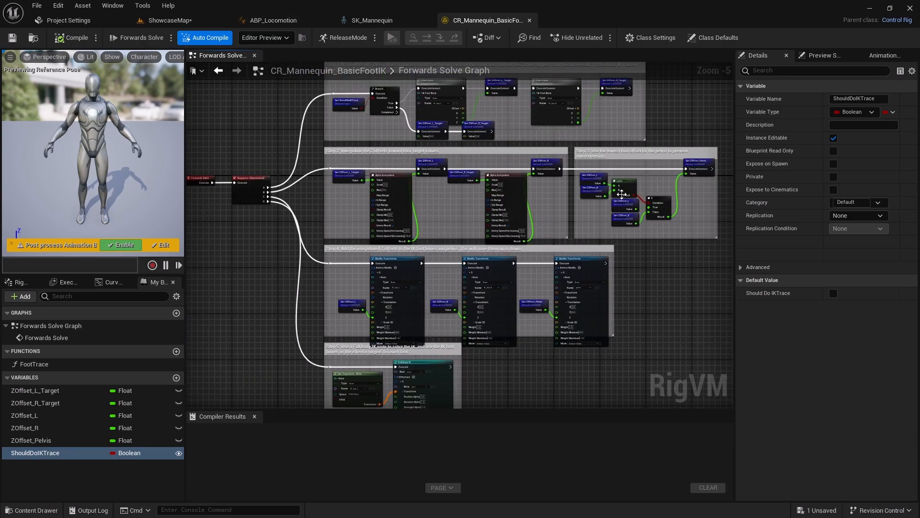
pyautogui.moveTo(483, 363); pyautogui.dragTo(486, 290, button='right')
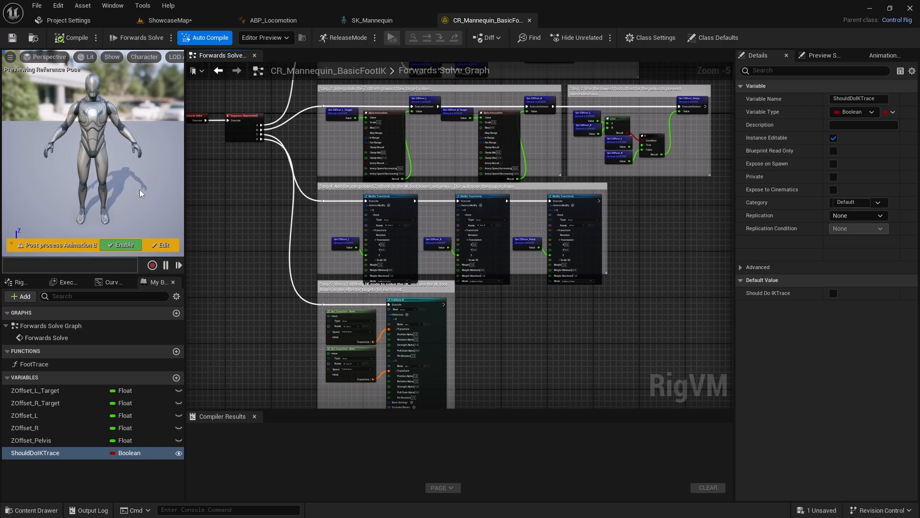
pyautogui.moveTo(412, 192); pyautogui.dragTo(392, 287, button='right')
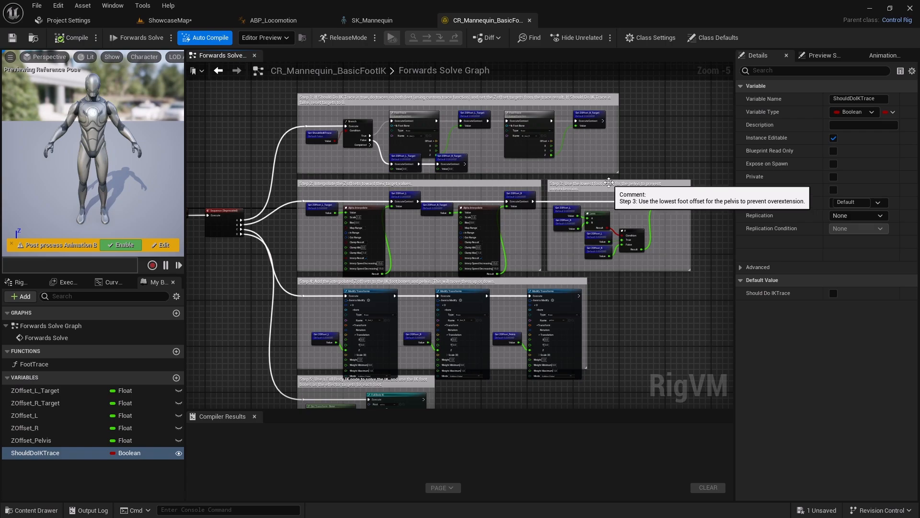
# In ABP_Locomotion's AnimGraph, shift the Control Rig, Inertialization and Output Pose nodes farther from the TurnInPlaceCachePose node
pyautogui.click(274, 20)
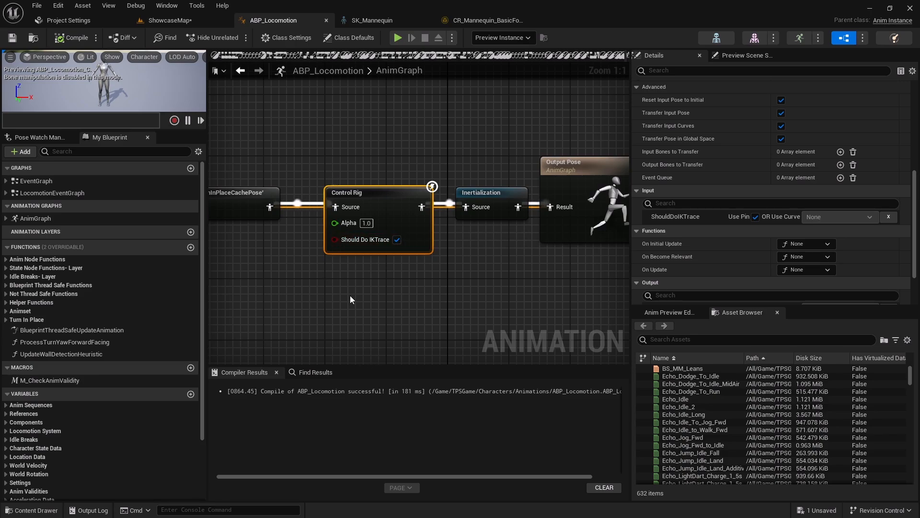
pyautogui.scroll(-2, 347, 296)
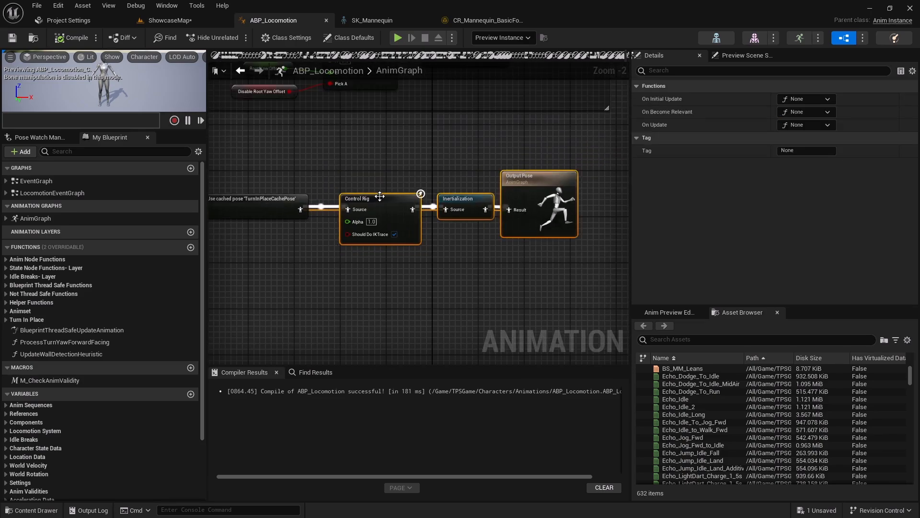
pyautogui.moveTo(379, 196); pyautogui.dragTo(414, 196)
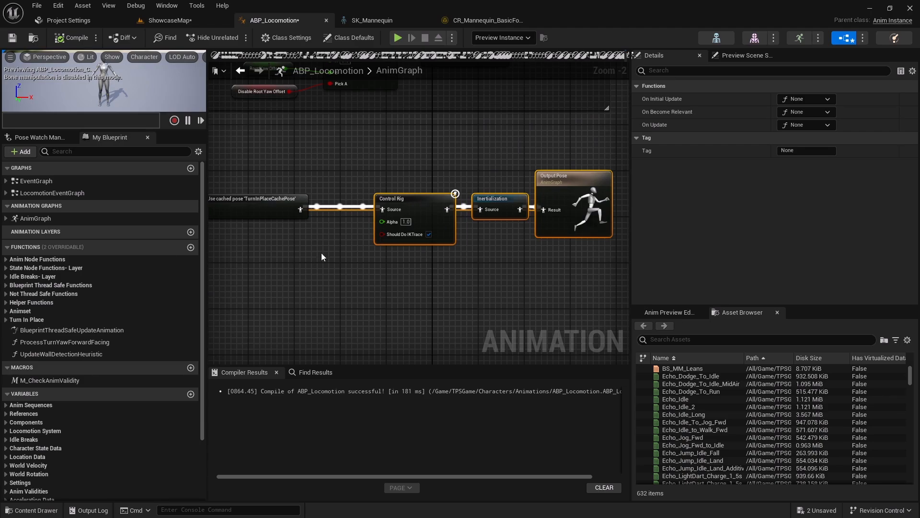
# Promote the Control Rig node's Alpha input to a Float variable named IKAlpha
pyautogui.scroll(2, 321, 255)
pyautogui.moveTo(365, 207); pyautogui.dragTo(282, 263)
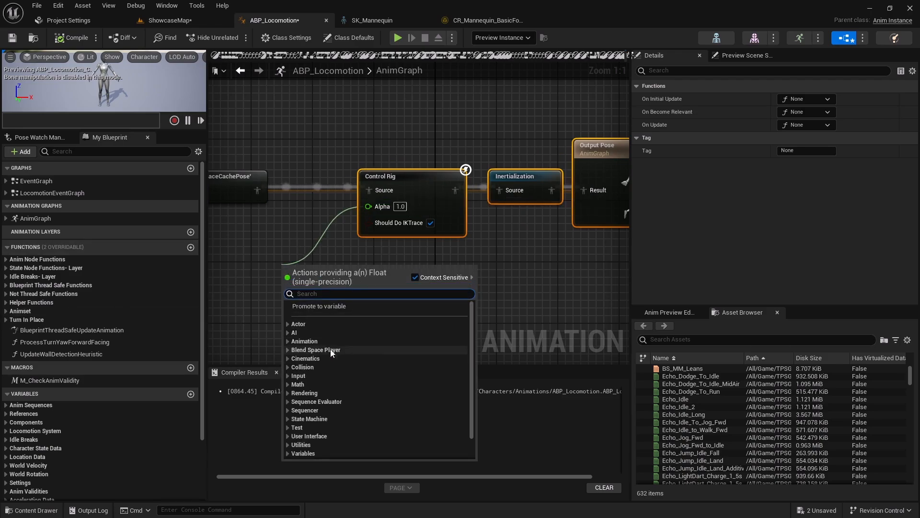
pyautogui.click(320, 310)
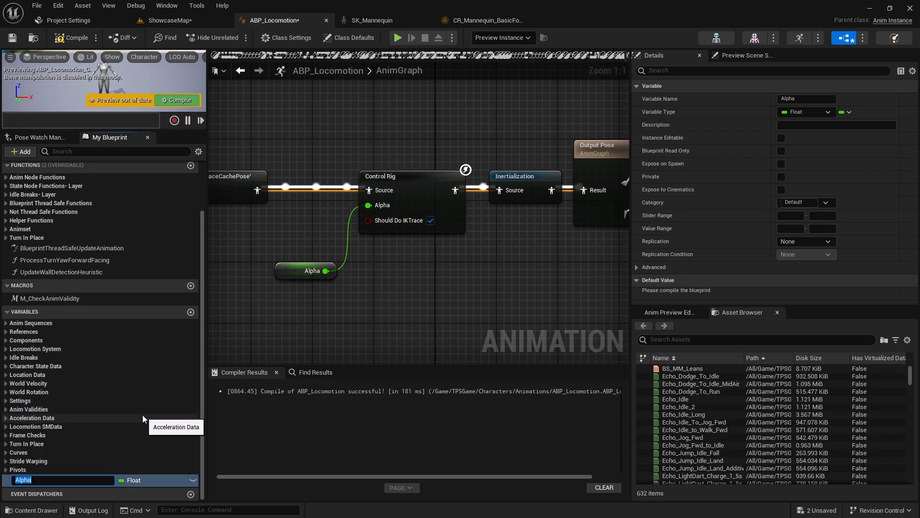
pyautogui.write('IKAlpha')
pyautogui.press('Return')
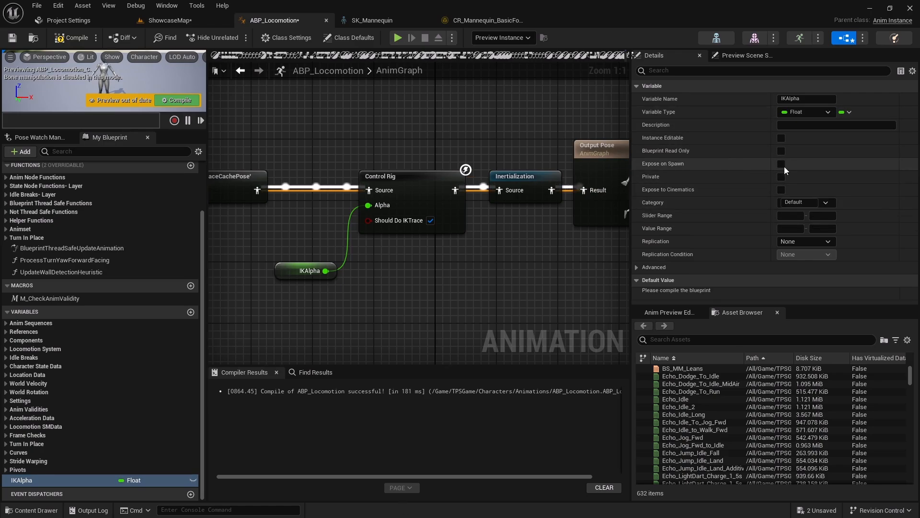
# Assign the IKAlpha variable to a new category named Skeletal Control Data
pyautogui.click(786, 202)
pyautogui.write('Skeletal Control Data')
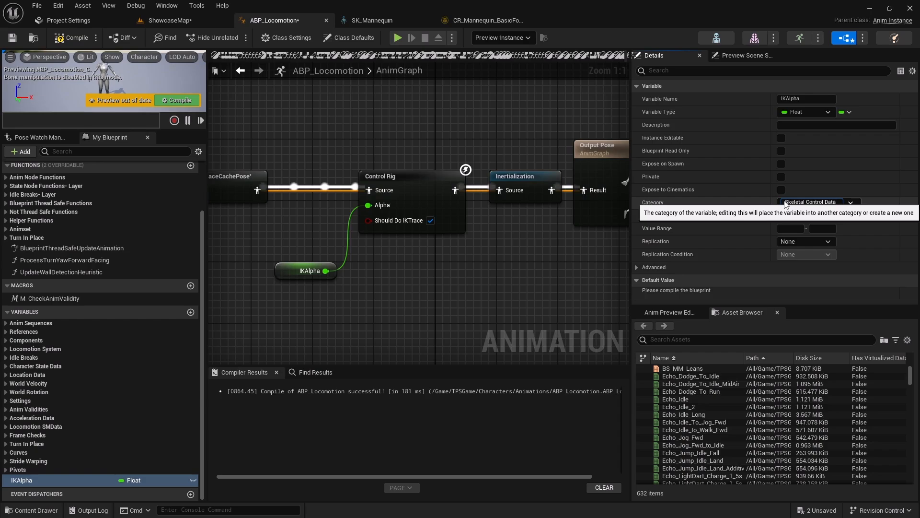
pyautogui.press('Return')
# Place the IKAlpha getter closer to the Control Rig node's Alpha input, and compile ABP_Locomotion
pyautogui.moveTo(355, 279); pyautogui.dragTo(437, 284, button='right')
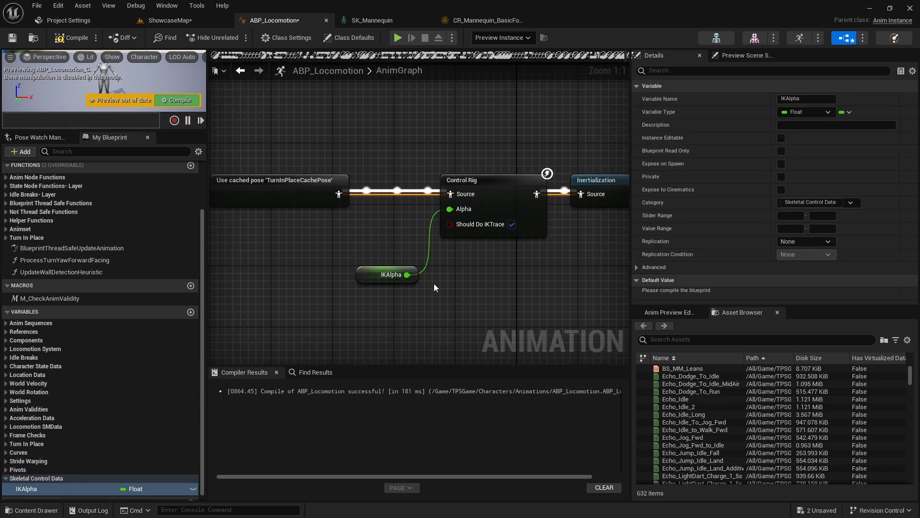
pyautogui.moveTo(376, 269); pyautogui.dragTo(367, 230)
pyautogui.scroll(-3, 388, 251)
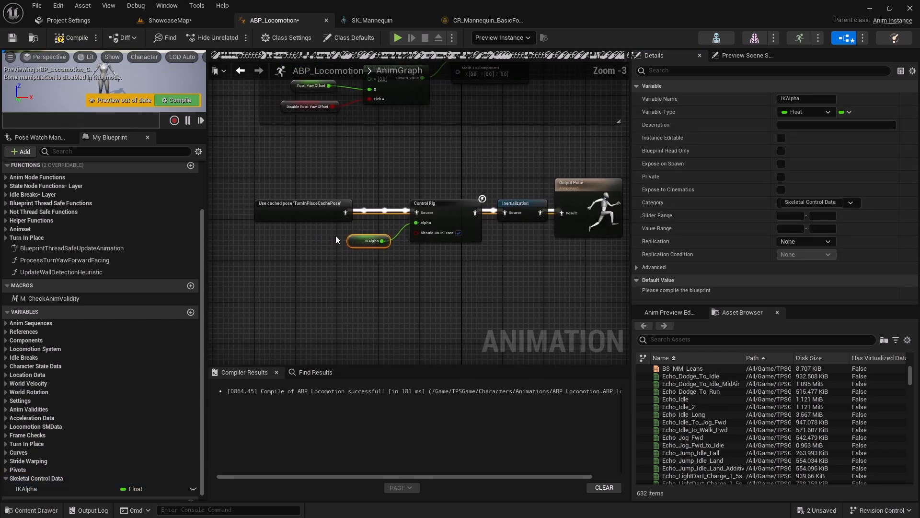
pyautogui.click(72, 38)
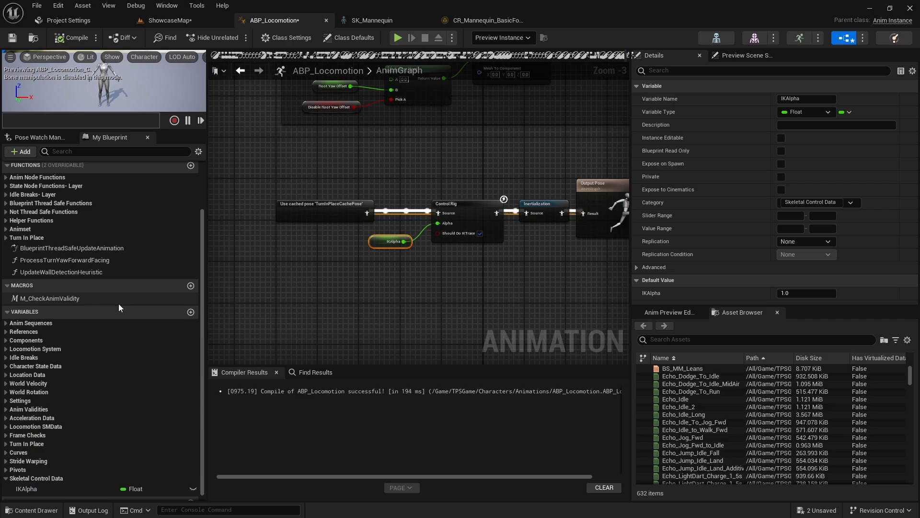
# Open the BlueprintThreadSafeUpdateAnimation function and go to the Is First Update SET node at the end of its execution chain
pyautogui.scroll(2, 110, 288)
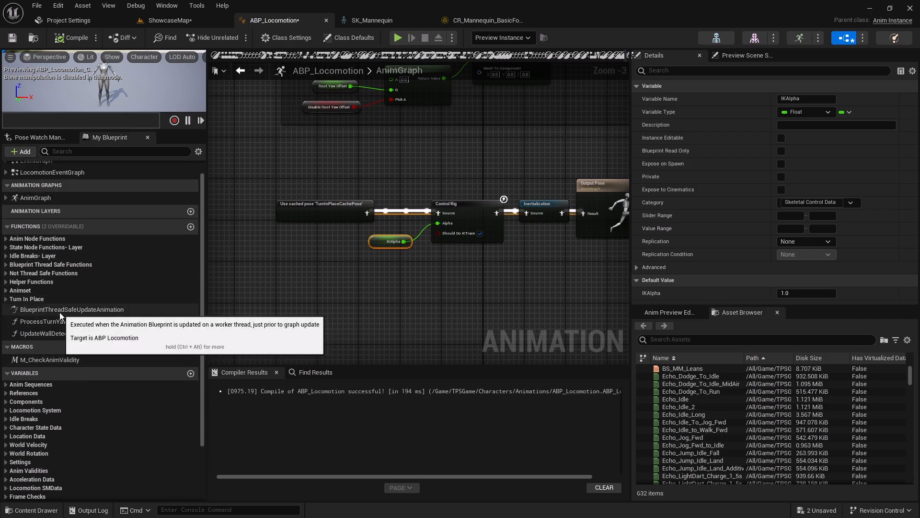
pyautogui.doubleClick(72, 310)
pyautogui.moveTo(282, 257); pyautogui.dragTo(351, 208, button='right')
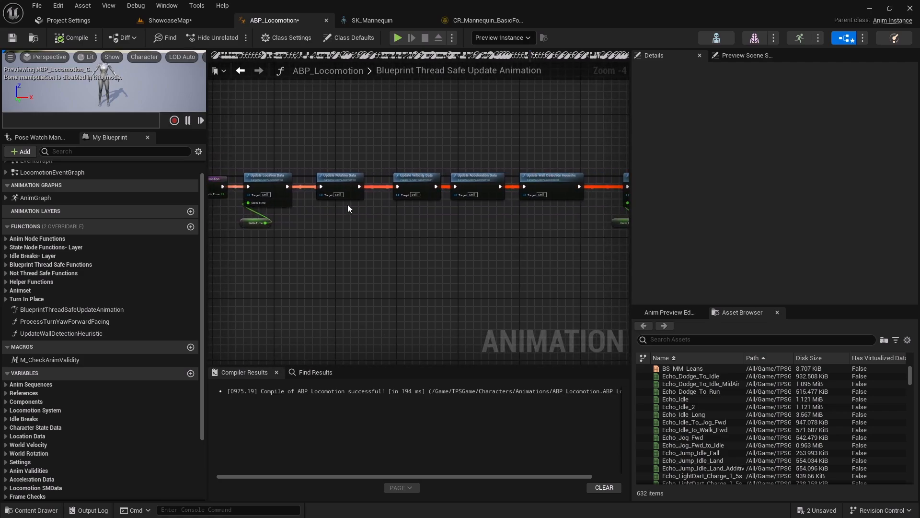
pyautogui.moveTo(530, 216); pyautogui.dragTo(346, 228, button='right')
pyautogui.scroll(1, 479, 205)
pyautogui.click(393, 190)
pyautogui.scroll(2, 467, 256)
pyautogui.moveTo(290, 209); pyautogui.dragTo(354, 237)
pyautogui.moveTo(405, 243)
pyautogui.mouseDown(button='right')
pyautogui.moveTo(345, 241)
pyautogui.moveTo(401, 246)
pyautogui.mouseUp(button='right')
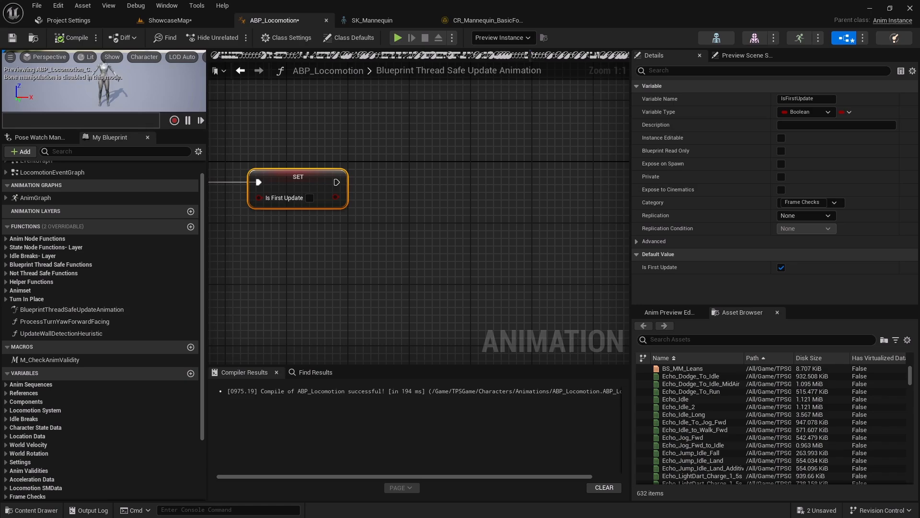
pyautogui.moveTo(335, 261); pyautogui.dragTo(273, 267, button='right')
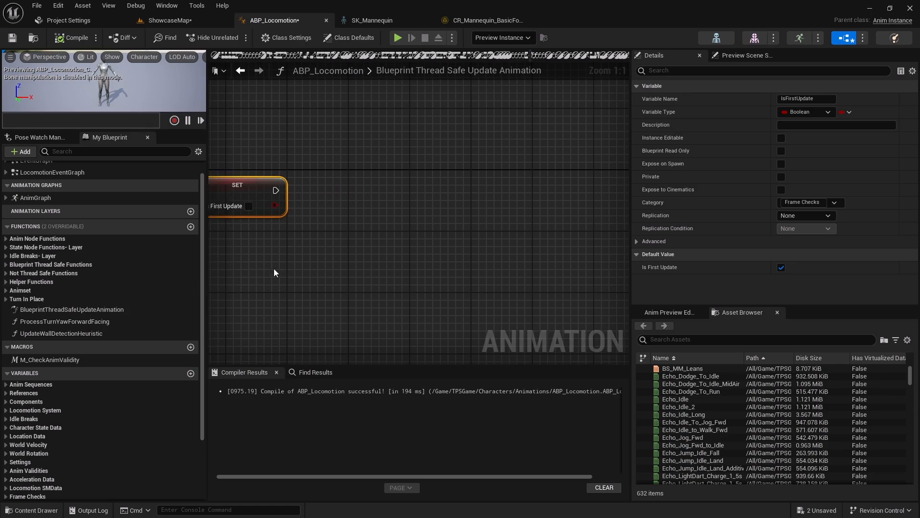
# Add an IKAlpha getter beyond the Is First Update SET node and connect it to the Current input of a new FInterp To node
pyautogui.scroll(-4, 62, 452)
pyautogui.moveTo(29, 464); pyautogui.dragTo(384, 254)
pyautogui.moveTo(402, 260); pyautogui.dragTo(322, 256, button='right')
pyautogui.moveTo(321, 243); pyautogui.dragTo(356, 246)
pyautogui.write('finter')
pyautogui.press('Return')
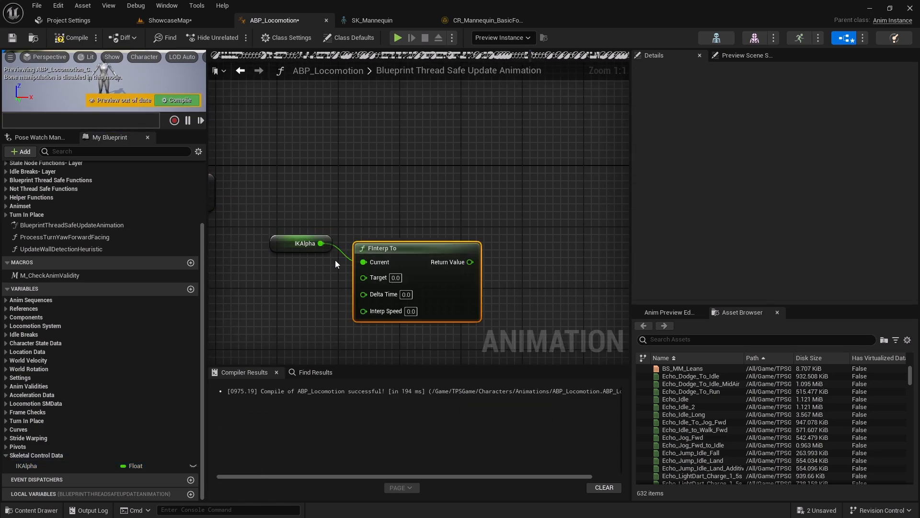
# Feed the FInterp To node's Delta Time input from a Delta Time getter
pyautogui.moveTo(359, 262); pyautogui.dragTo(370, 234, button='right')
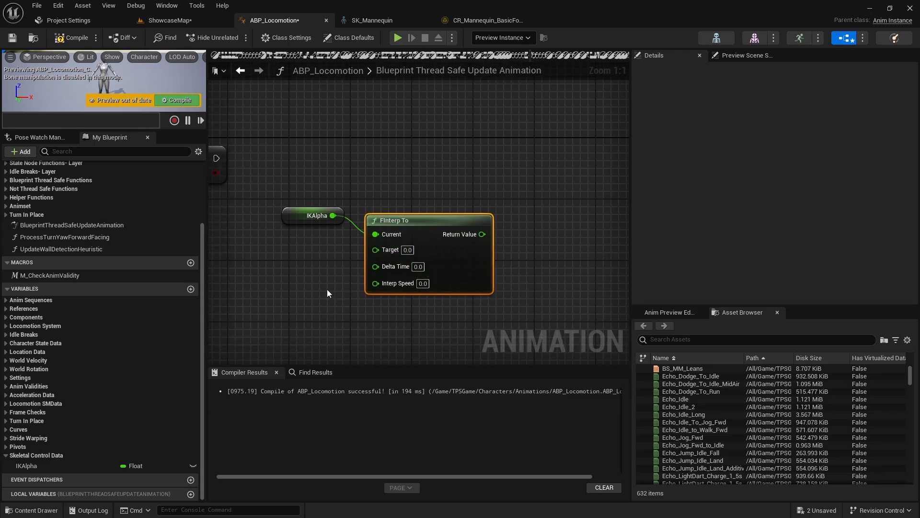
pyautogui.moveTo(327, 293); pyautogui.dragTo(350, 286, button='right')
pyautogui.moveTo(416, 249); pyautogui.dragTo(358, 292)
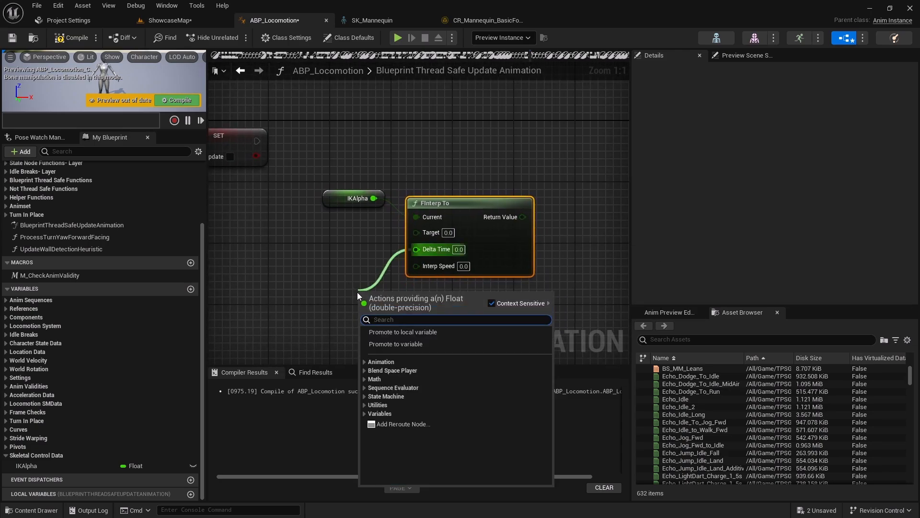
pyautogui.write('get delta')
pyautogui.click(387, 443)
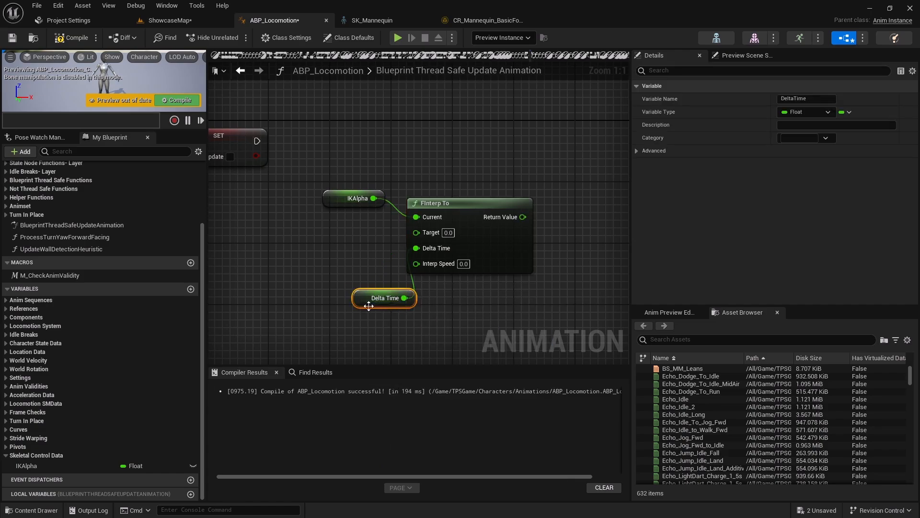
# Set the FInterp To node's Interp Speed to 10.0
pyautogui.scroll(-10, 426, 273)
pyautogui.moveTo(277, 260); pyautogui.dragTo(306, 261, button='right')
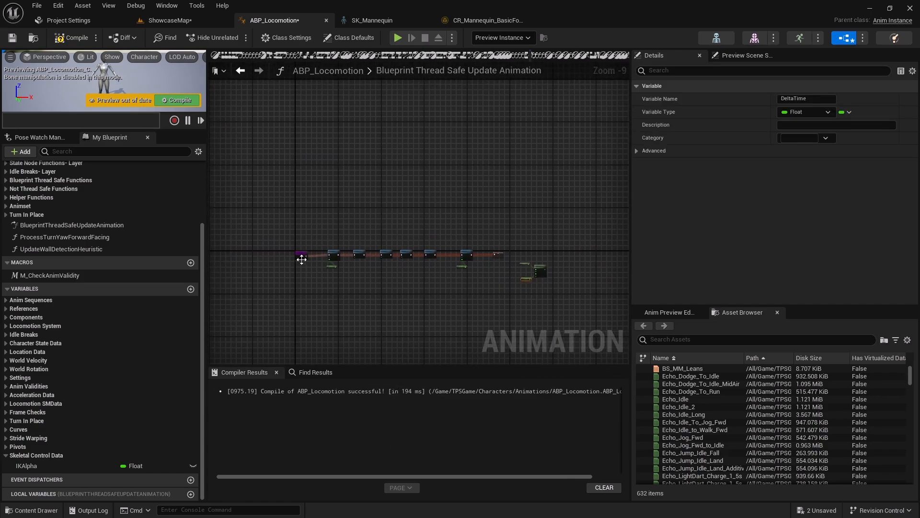
pyautogui.scroll(10, 351, 252)
pyautogui.scroll(-6, 364, 260)
pyautogui.scroll(6, 404, 276)
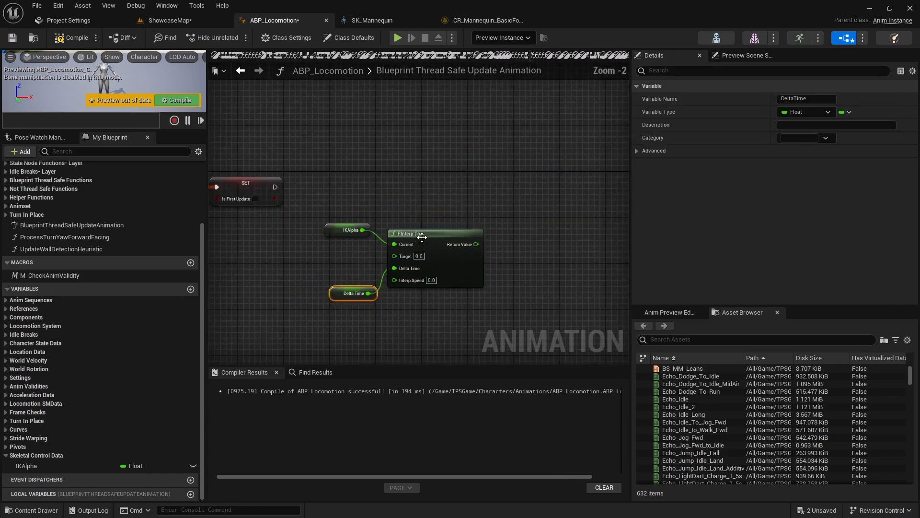
pyautogui.click(443, 257)
pyautogui.write('10')
pyautogui.click(467, 303)
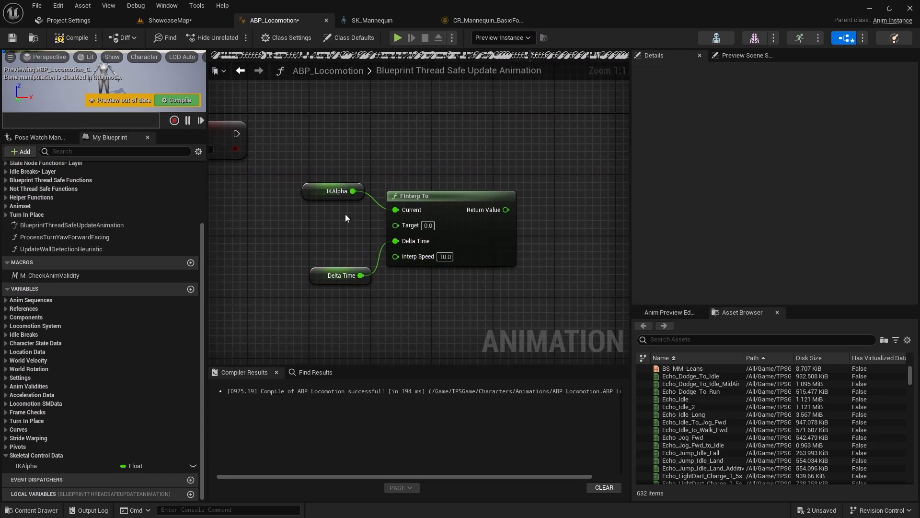
# Set the FInterp To node's Target to 1.0
pyautogui.click(333, 192)
pyautogui.moveTo(353, 173); pyautogui.dragTo(323, 210, button='right')
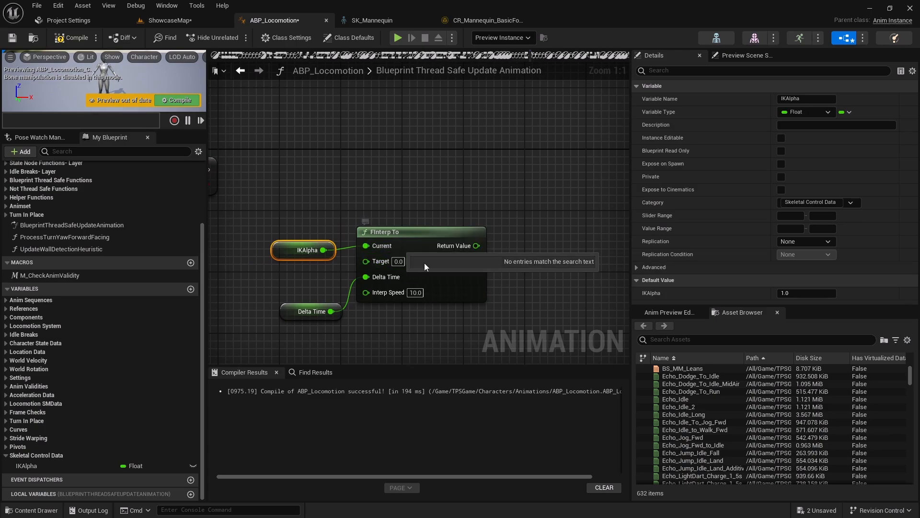
pyautogui.click(398, 262)
pyautogui.write('1')
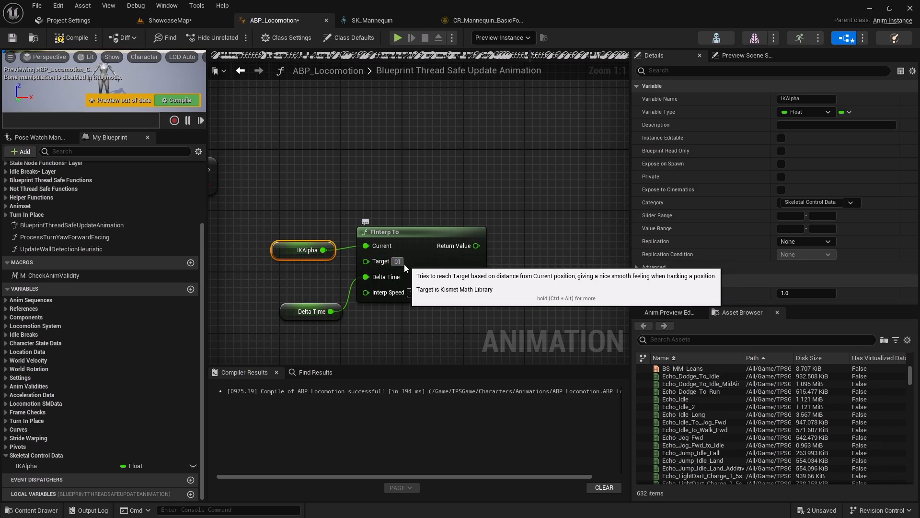
pyautogui.click(372, 226)
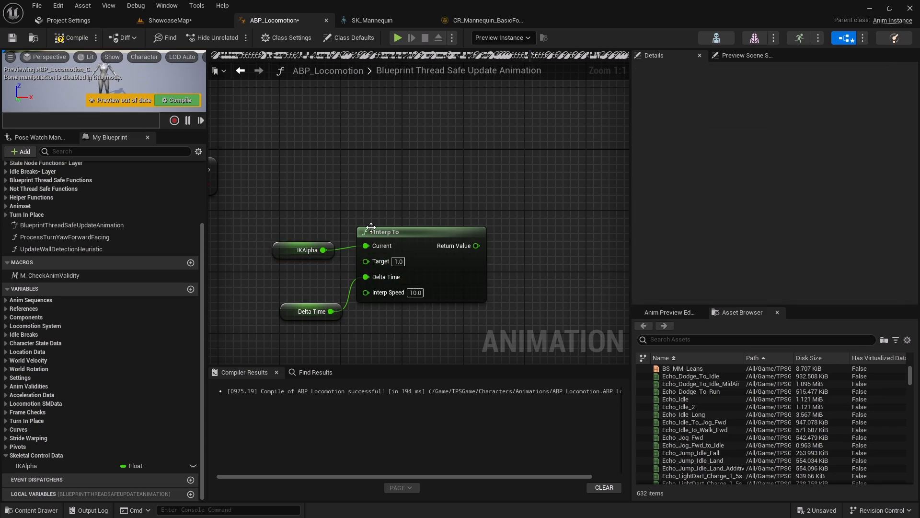
pyautogui.click(287, 246)
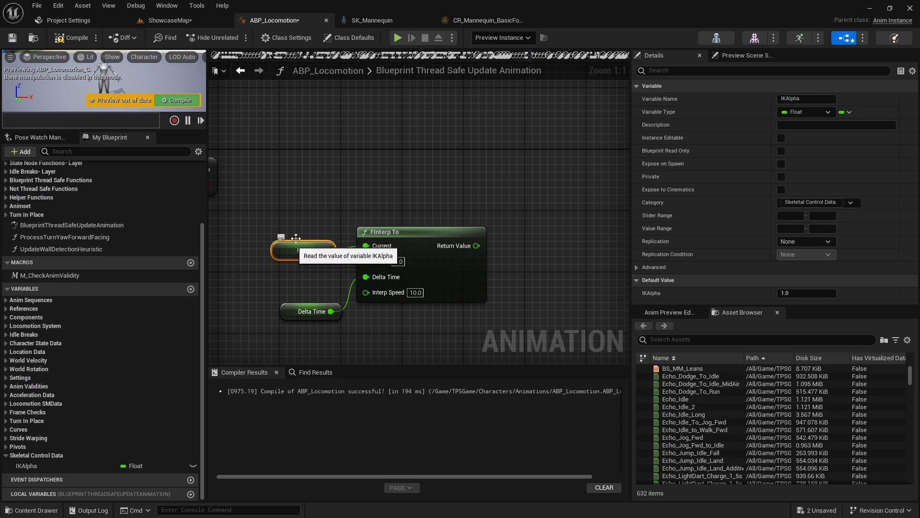
pyautogui.click(402, 261)
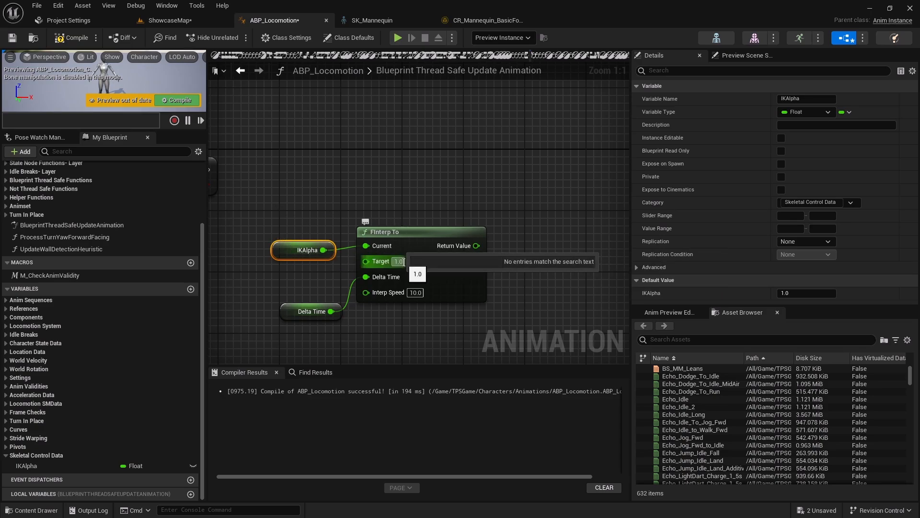
# Chain an IKAlpha SET node after the Is First Update SET node and feed it the FInterp To Return Value
pyautogui.moveTo(311, 196); pyautogui.dragTo(343, 186, button='right')
pyautogui.moveTo(351, 181); pyautogui.dragTo(328, 185, button='right')
pyautogui.keyDown('alt'); pyautogui.moveTo(48, 472); pyautogui.dragTo(541, 160); pyautogui.keyUp('alt')
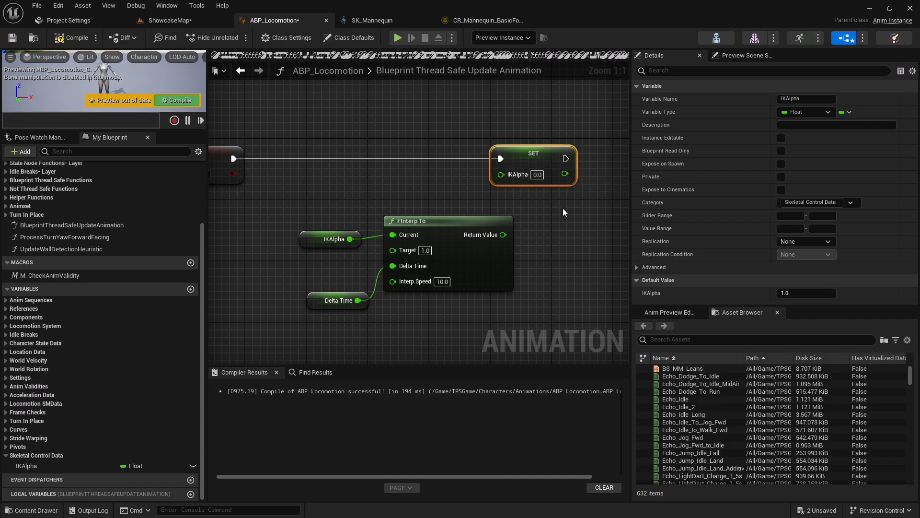
pyautogui.moveTo(557, 206); pyautogui.dragTo(509, 196, button='right')
pyautogui.moveTo(459, 164); pyautogui.dragTo(452, 224)
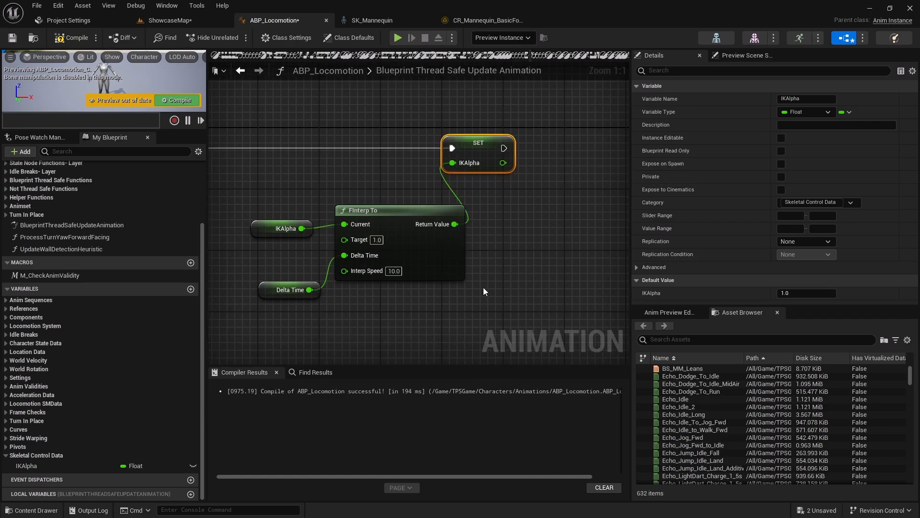
# Straighten the IKAlpha-to-FInterp To connection, align the Delta Time getter beneath IKAlpha, and compile and save ABP_Locomotion
pyautogui.moveTo(483, 287); pyautogui.dragTo(505, 268, button='right')
pyautogui.moveTo(426, 220); pyautogui.dragTo(426, 220)
pyautogui.press('q')
pyautogui.click(418, 296)
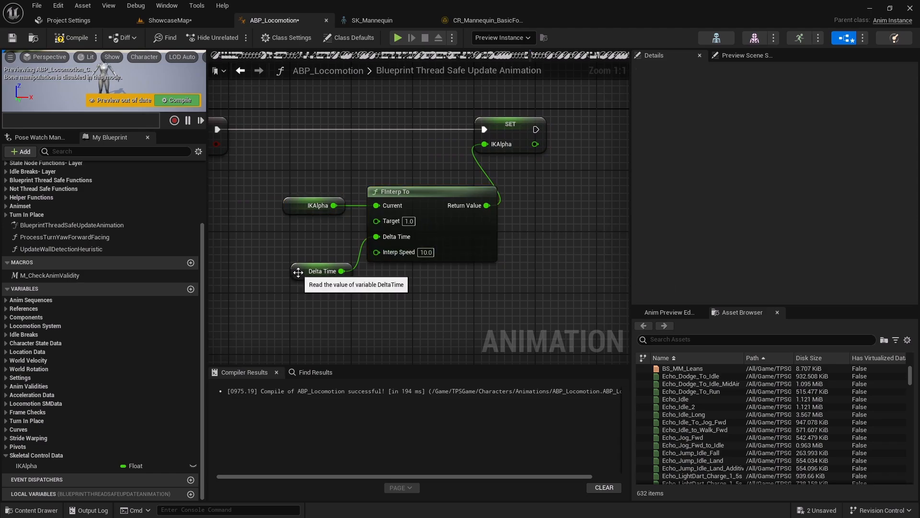
pyautogui.moveTo(298, 269); pyautogui.dragTo(289, 266)
pyautogui.moveTo(307, 288); pyautogui.dragTo(338, 281, button='right')
pyautogui.click(71, 38)
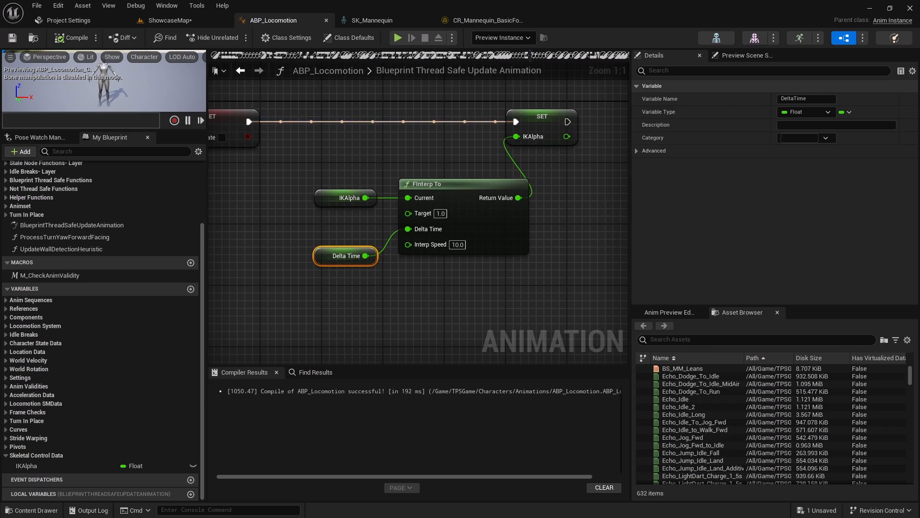
pyautogui.moveTo(469, 290); pyautogui.dragTo(429, 287, button='right')
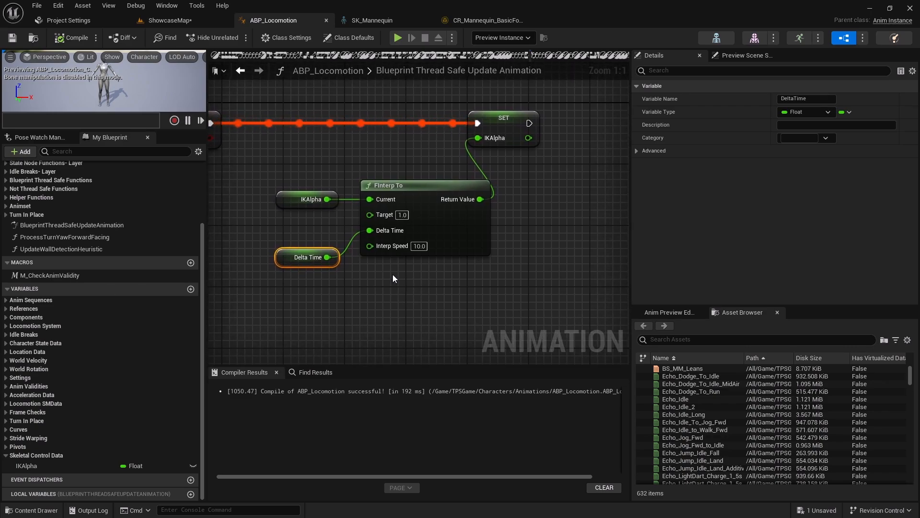
# Play-test the foot IK by running the character onto the ramp and stopping at different spots along its slope and edges
pyautogui.click(399, 39)
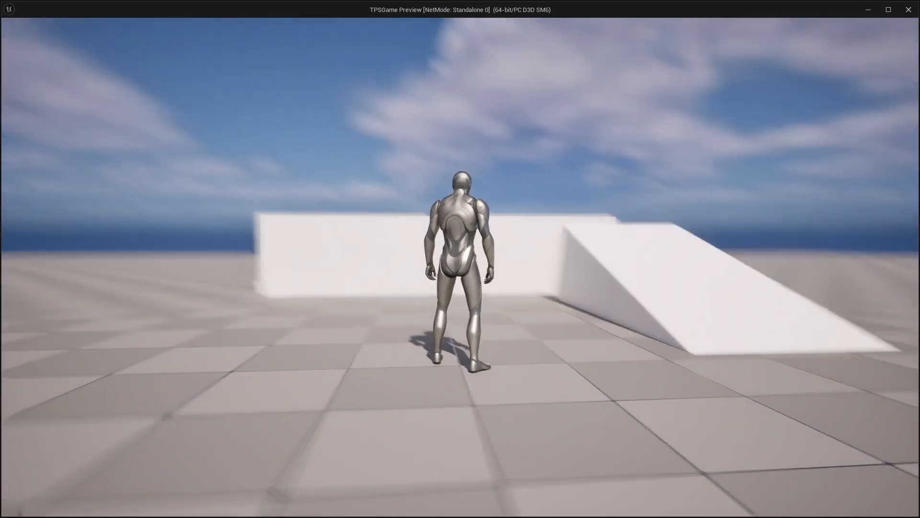
pyautogui.press('w')
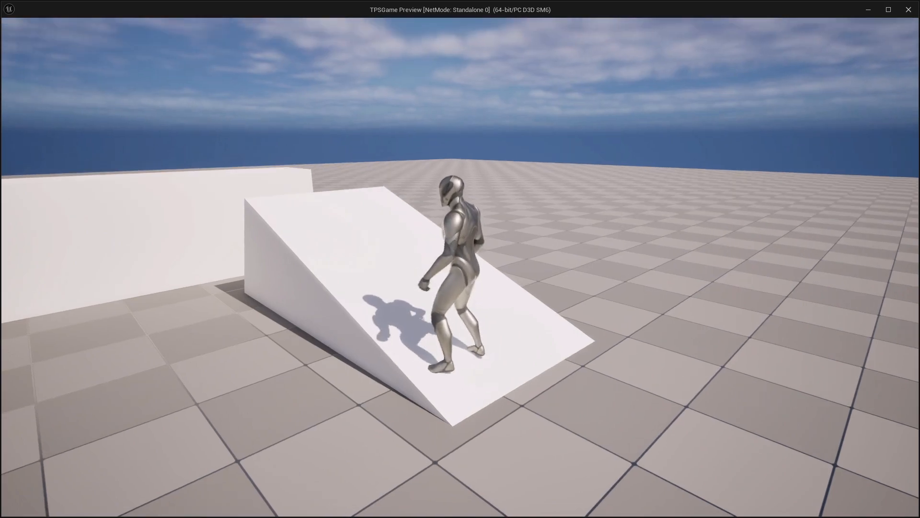
pyautogui.press('w')
pyautogui.press('w')
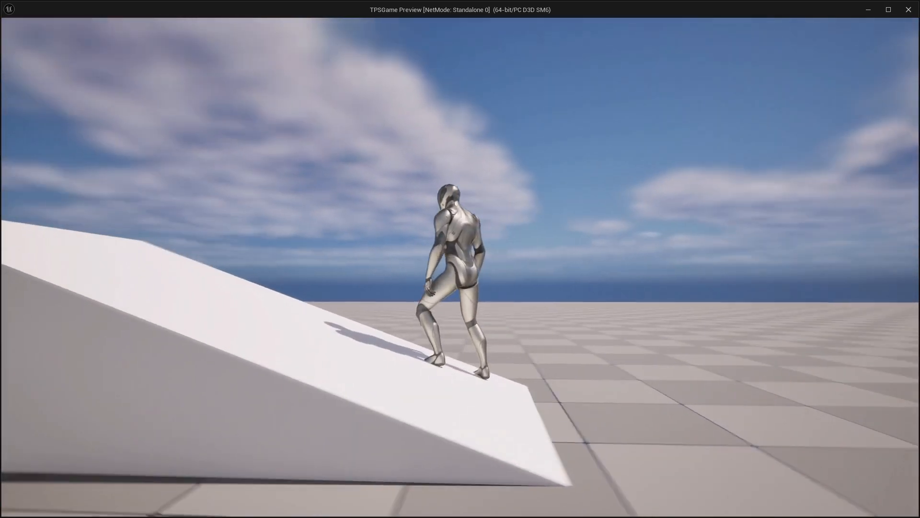
pyautogui.press('d')
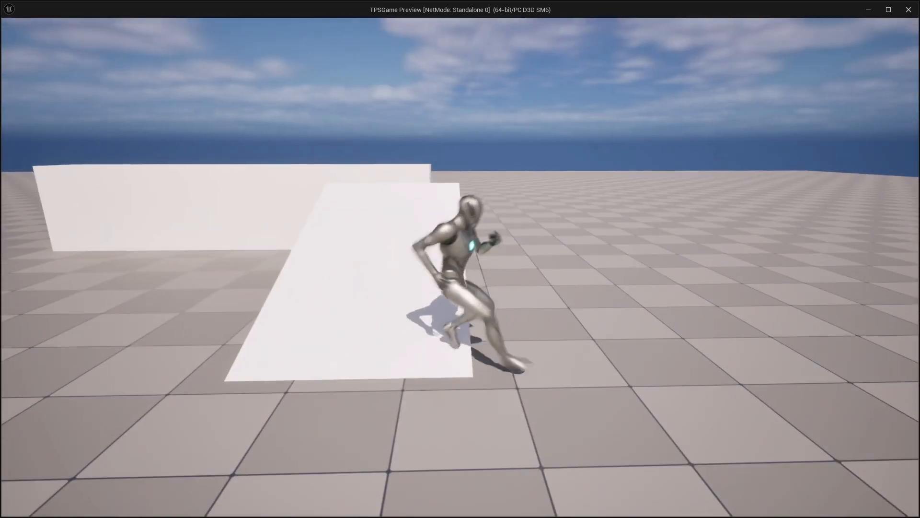
pyautogui.press('space')
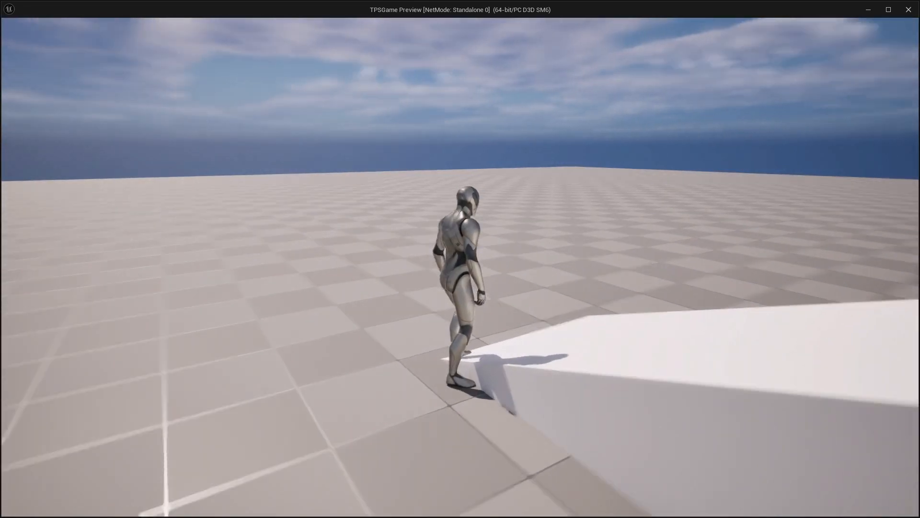
pyautogui.press('w')
pyautogui.press('space')
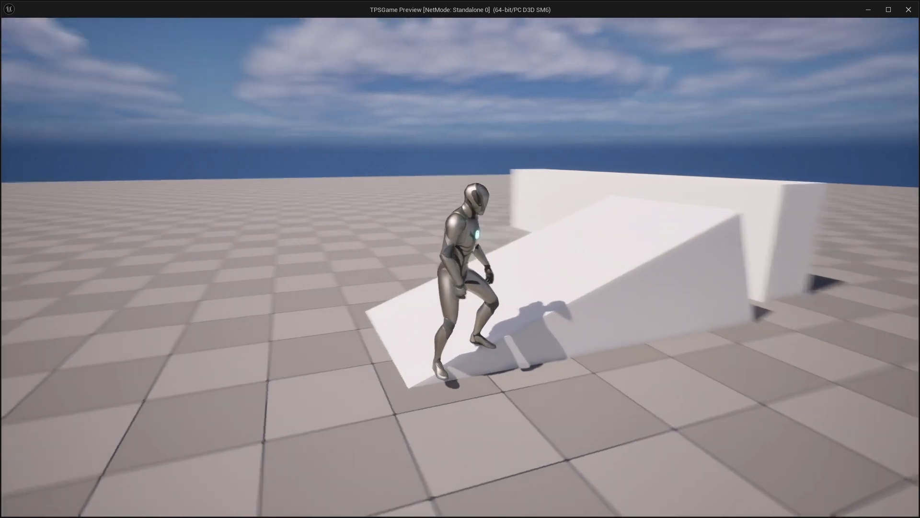
pyautogui.press('w')
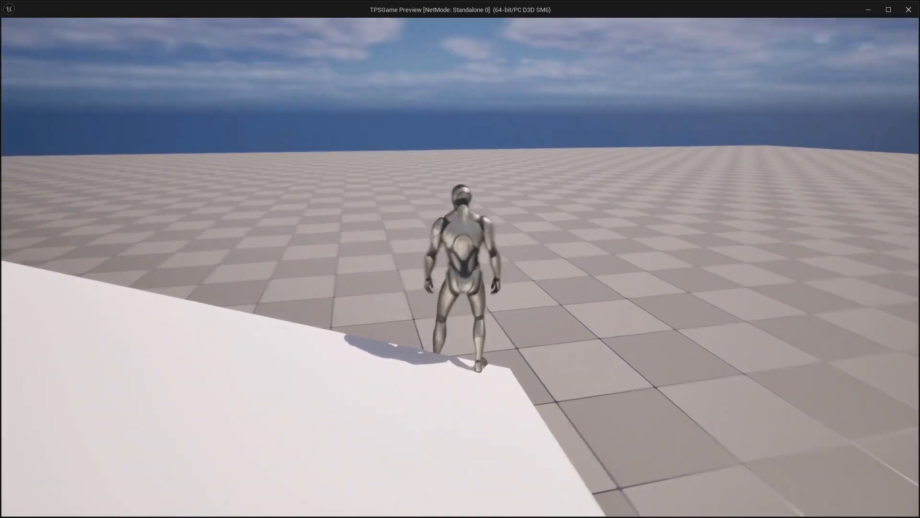
pyautogui.press('w')
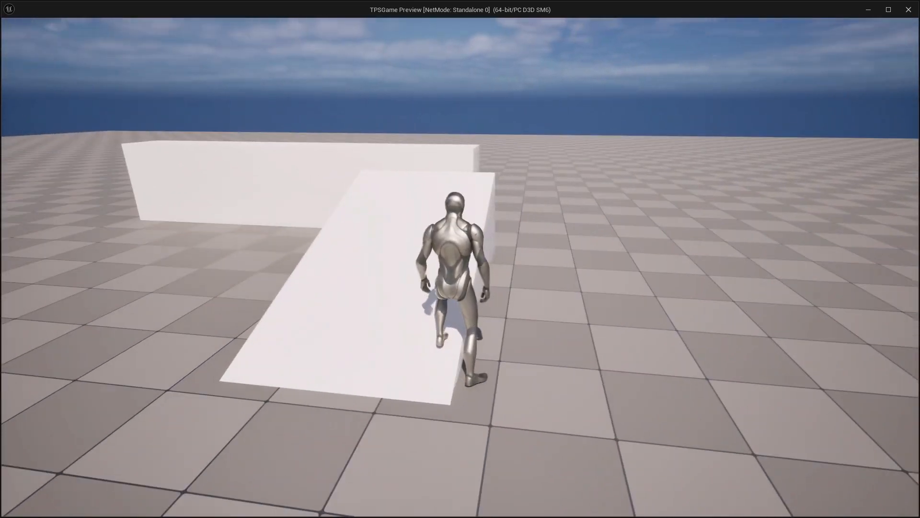
pyautogui.press('d')
pyautogui.press('w')
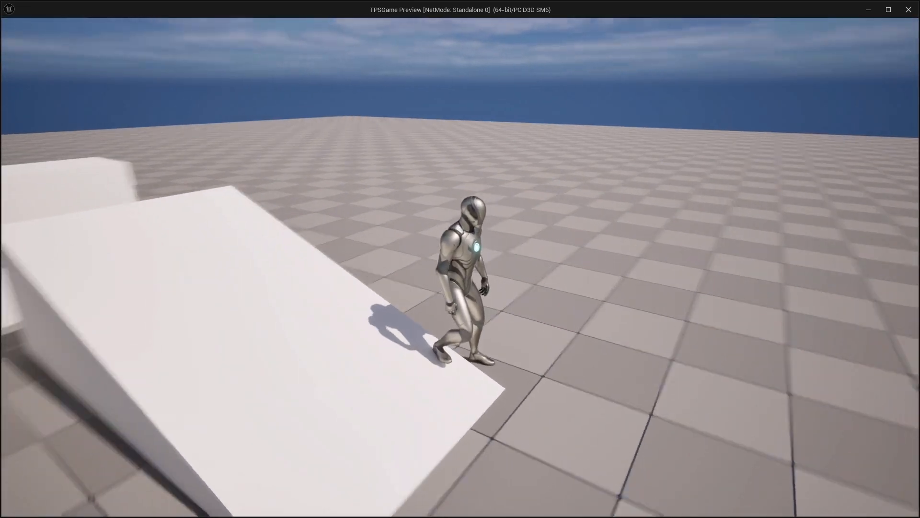
pyautogui.press('w')
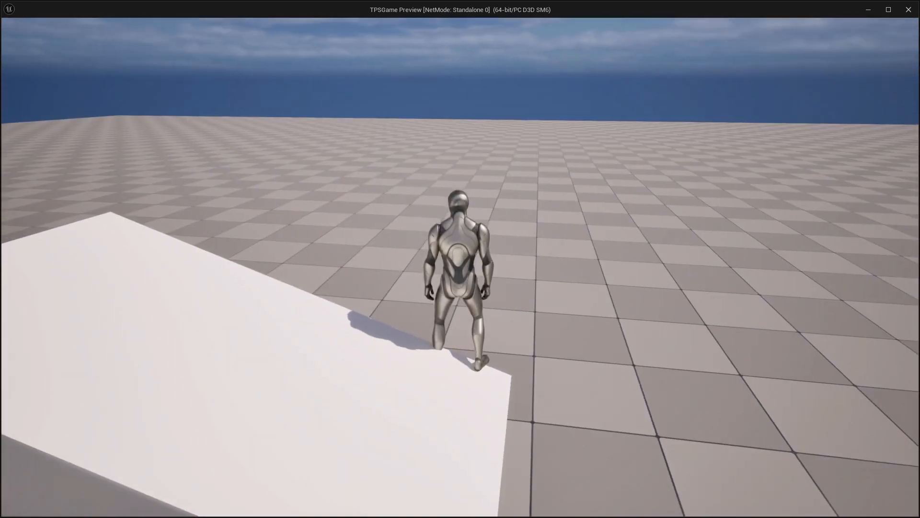
# Run the character around the ramp's lower end, stop across its edge and slope to check foot placement, and end the play session
pyautogui.press('w')
pyautogui.press('w')
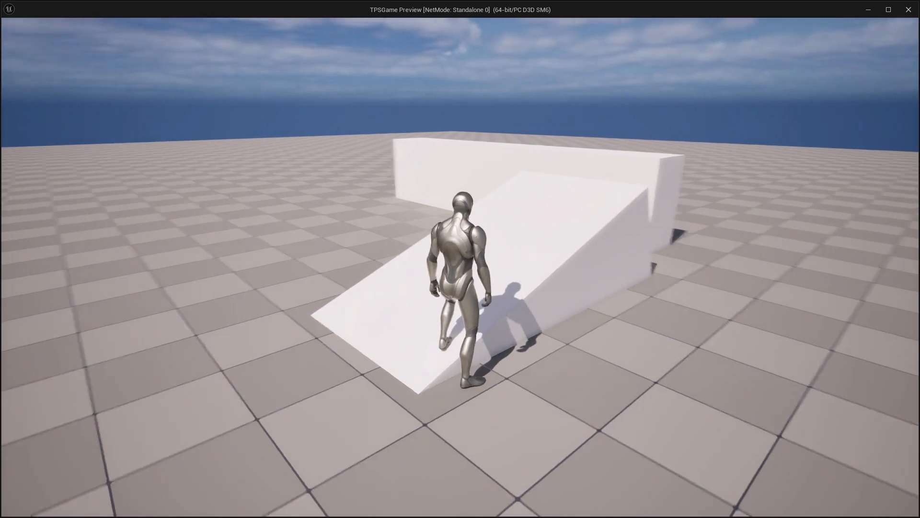
pyautogui.press('w')
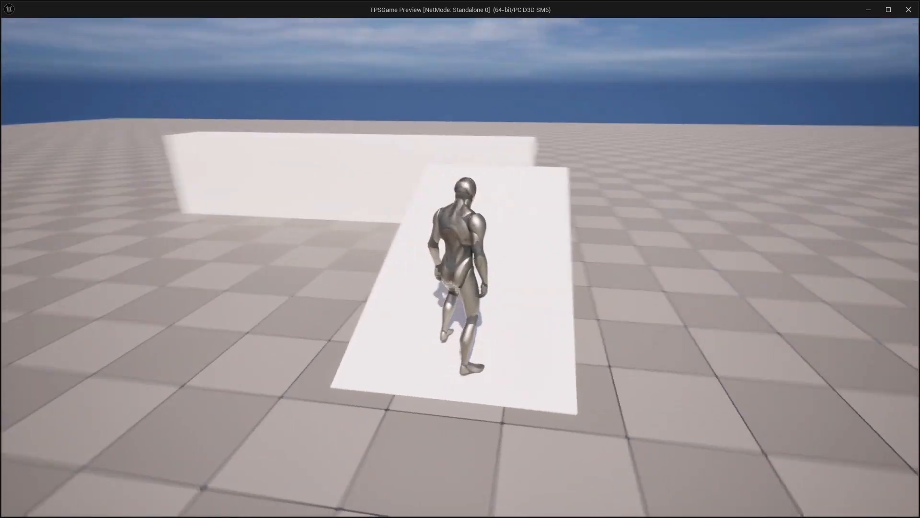
pyautogui.press('w')
pyautogui.press('w')
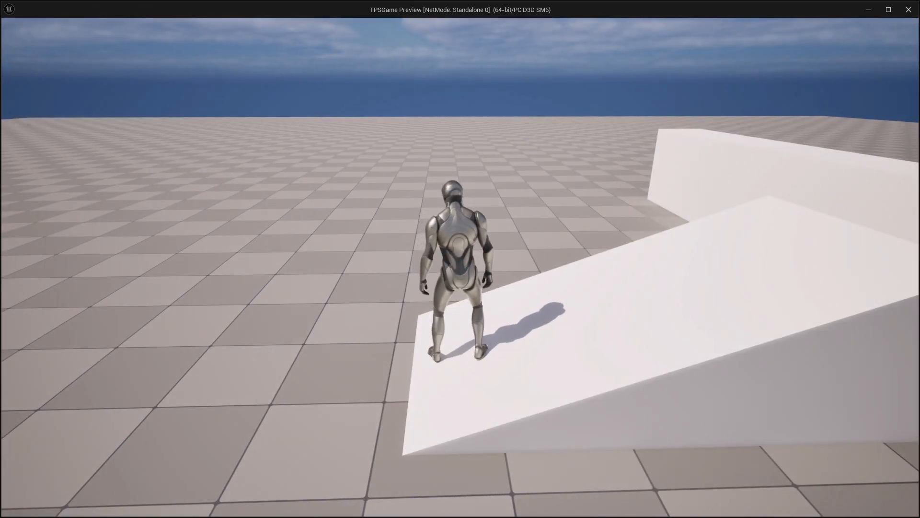
pyautogui.press('Escape')
# Move the IKAlpha, Delta Time, FInterp To and SET IKAlpha nodes together farther along the execution wire, away from the Is First Update SET node
pyautogui.moveTo(383, 322); pyautogui.dragTo(372, 266, button='right')
pyautogui.moveTo(315, 252); pyautogui.dragTo(394, 267, button='right')
pyautogui.scroll(-3, 392, 268)
pyautogui.scroll(1, 440, 199)
pyautogui.moveTo(440, 203)
pyautogui.scroll(2, 440, 203)
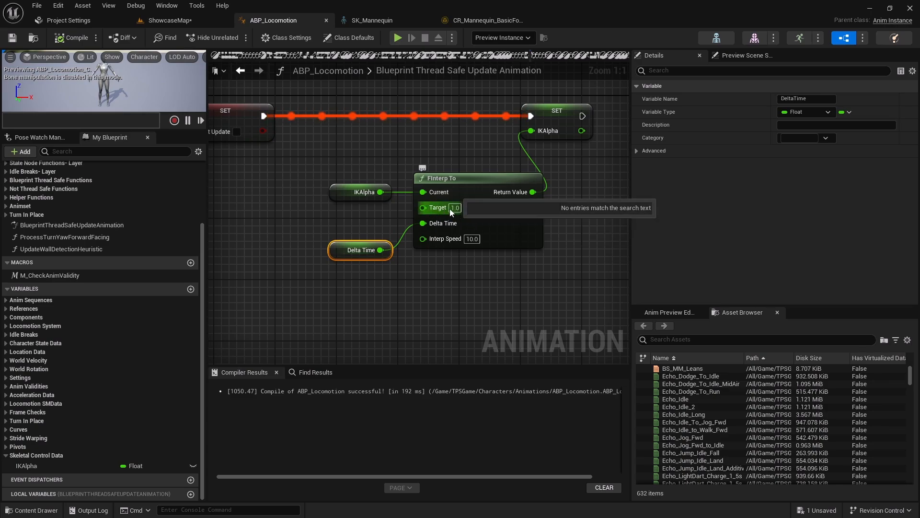
pyautogui.moveTo(464, 286); pyautogui.dragTo(361, 228)
pyautogui.click(528, 283)
pyautogui.moveTo(595, 283); pyautogui.dragTo(374, 131)
pyautogui.moveTo(541, 117); pyautogui.dragTo(587, 117)
pyautogui.moveTo(385, 315); pyautogui.dragTo(324, 311, button='right')
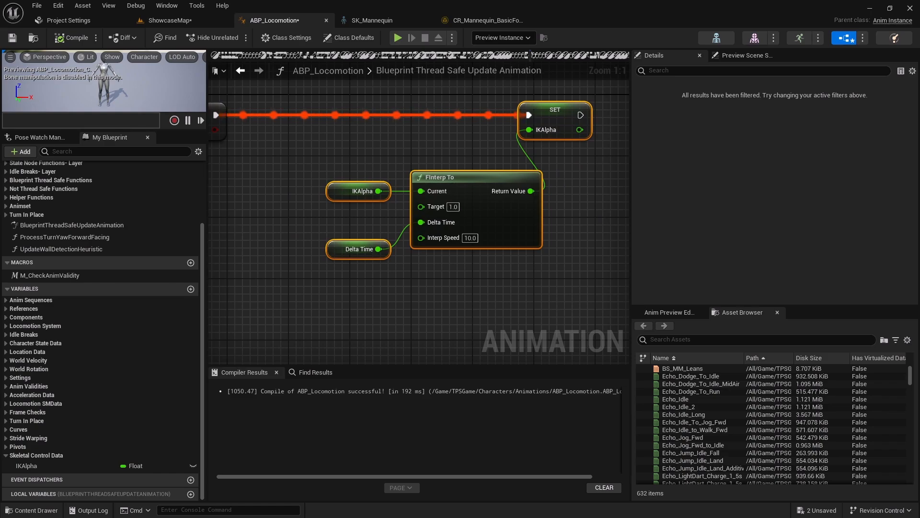
# From the ShowcaseMap level, browse the Mannequins content to the Animations/Lyra/Locomotion/Unarmed folder
pyautogui.click(190, 21)
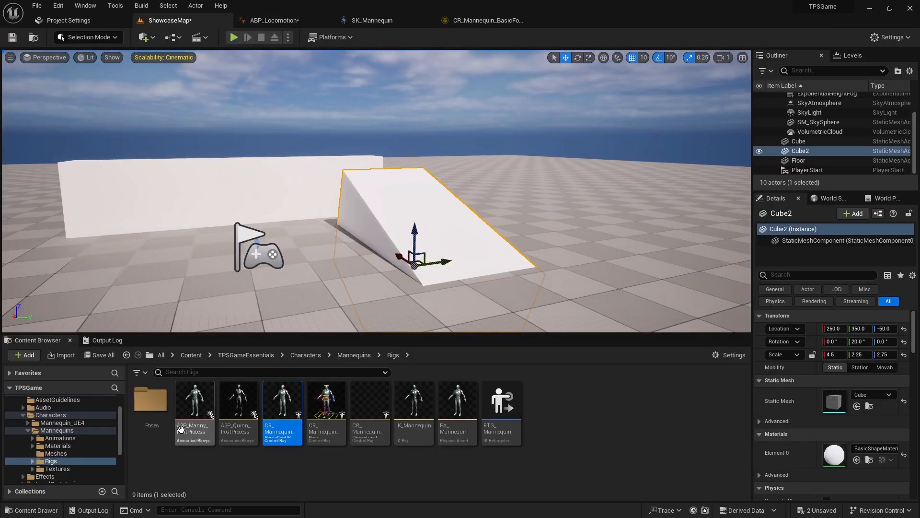
pyautogui.click(62, 438)
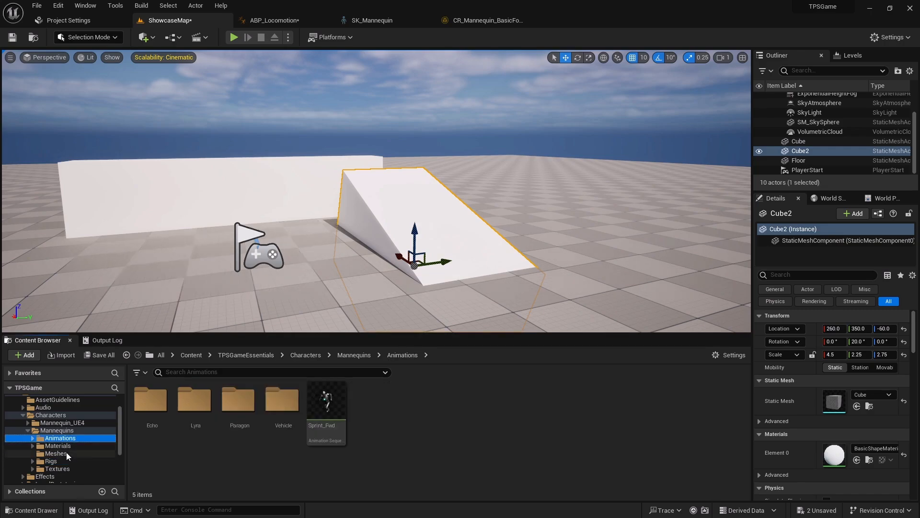
pyautogui.doubleClick(195, 412)
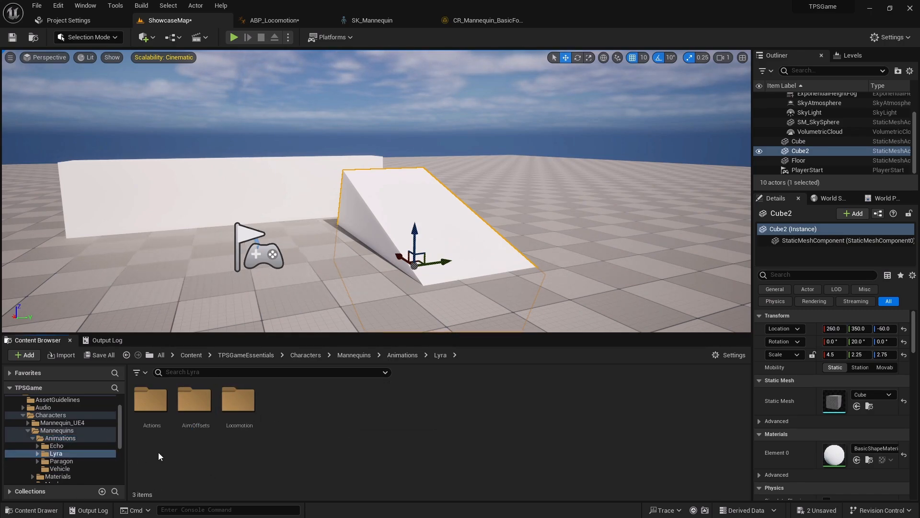
pyautogui.doubleClick(238, 408)
pyautogui.click(242, 431)
pyautogui.doubleClick(242, 431)
# Find and open the MM_Unarmed_Jog_Left_Start animation sequence to examine its curves
pyautogui.scroll(-3, 365, 454)
pyautogui.scroll(-2, 492, 418)
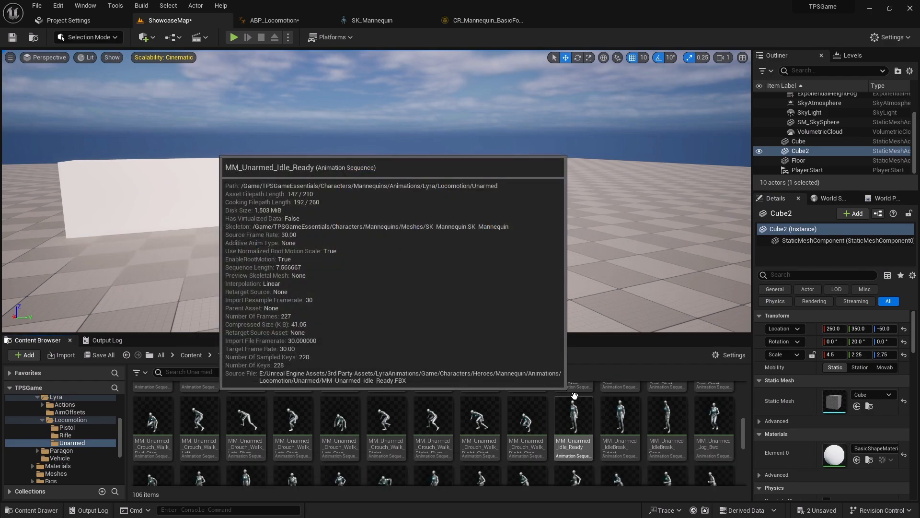
pyautogui.scroll(-2, 577, 431)
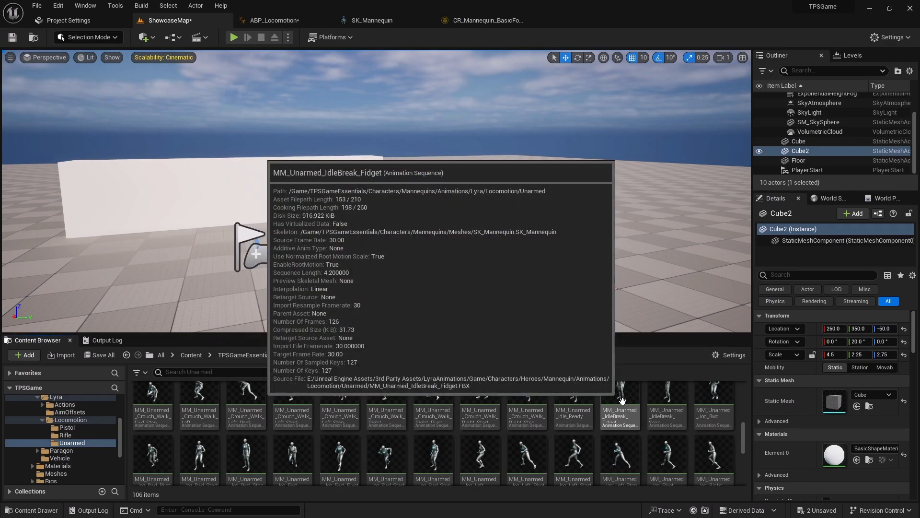
pyautogui.scroll(-1, 621, 400)
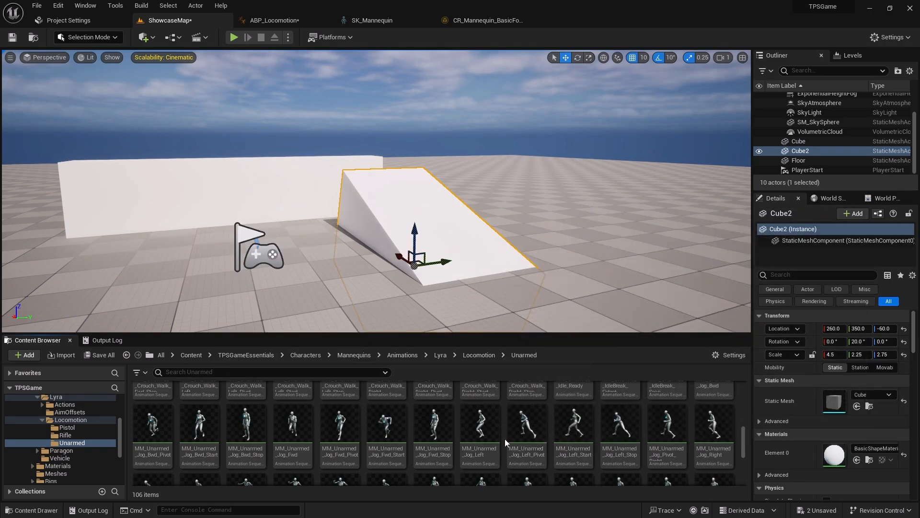
pyautogui.doubleClick(578, 429)
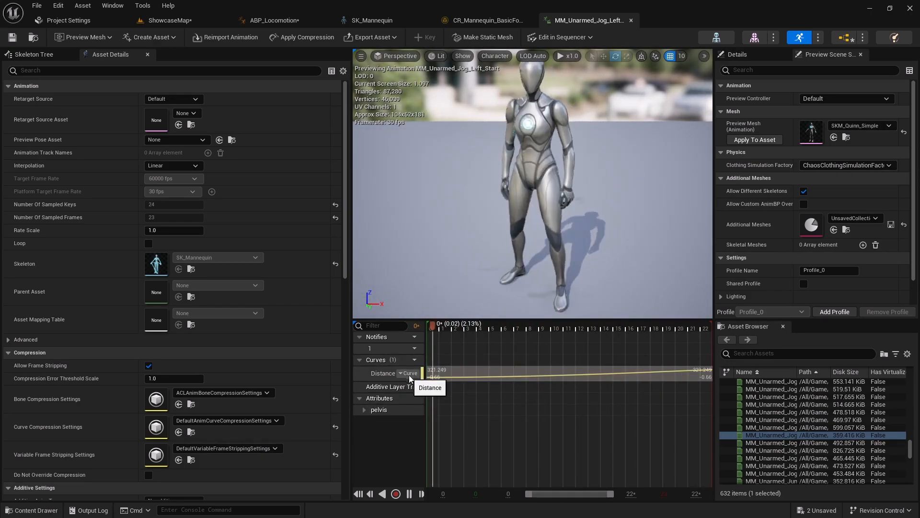
# Return to the Unarmed folder and open MM_Unarmed_Jog_Fwd to check its curve data
pyautogui.click(212, 23)
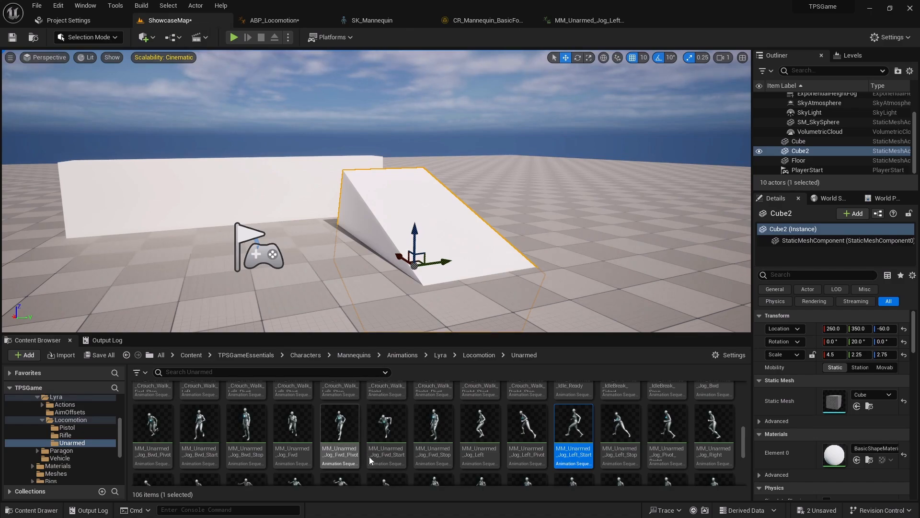
pyautogui.scroll(-1, 436, 450)
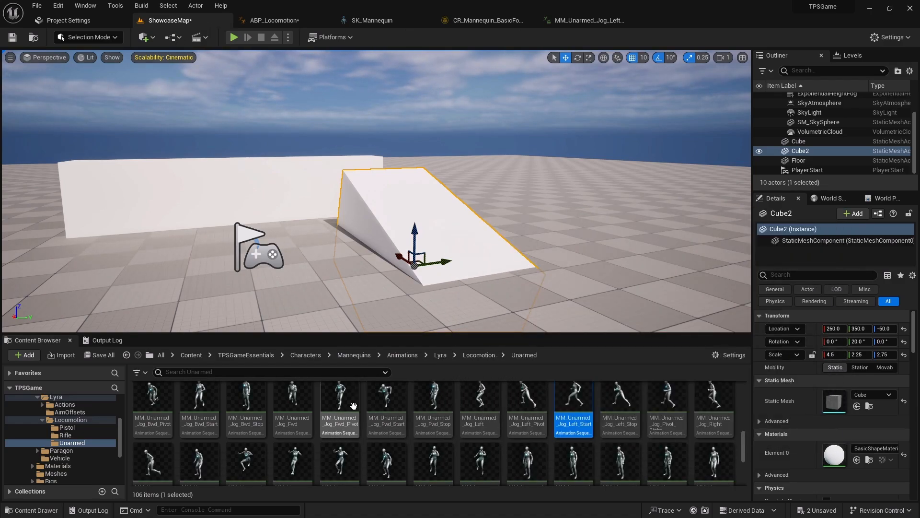
pyautogui.doubleClick(291, 407)
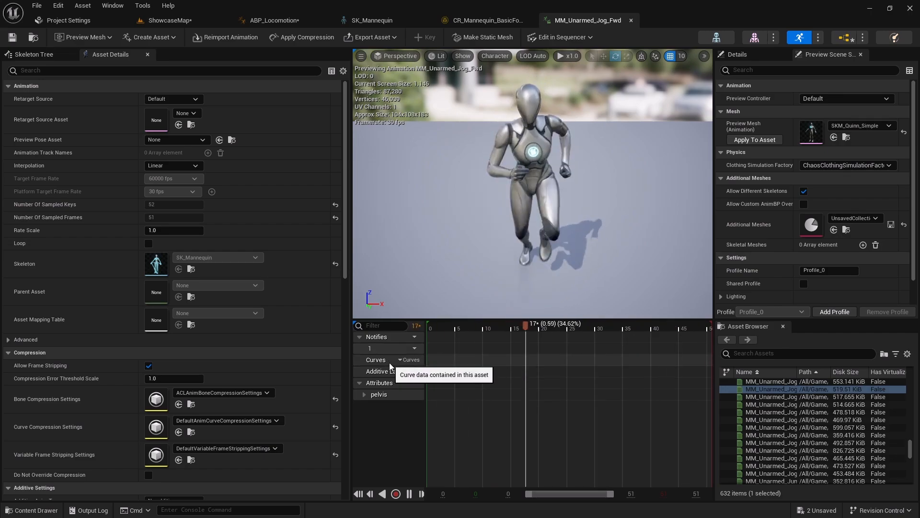
# Go back to the Unarmed animations and open MM_Unarmed_Crouch_Walk_Right_Stop to inspect its curves
pyautogui.click(170, 20)
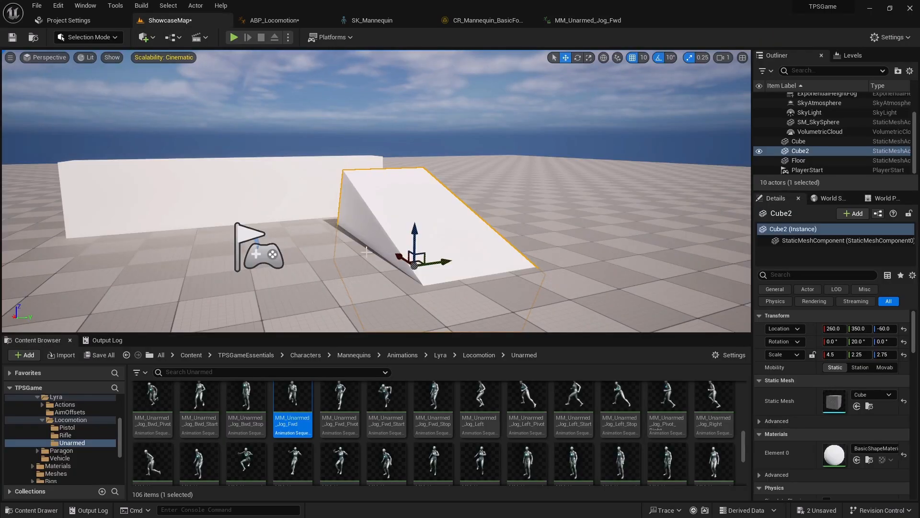
pyautogui.scroll(-5, 568, 438)
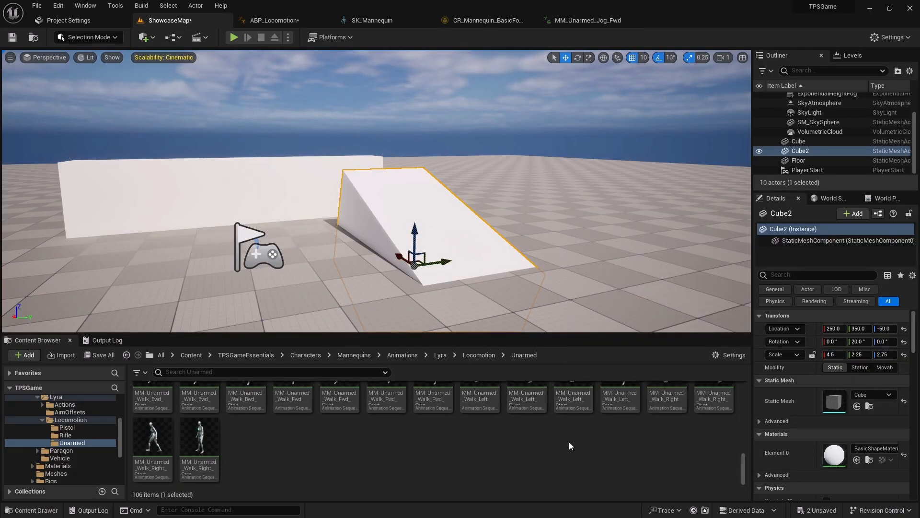
pyautogui.scroll(5, 569, 441)
pyautogui.scroll(-1, 709, 427)
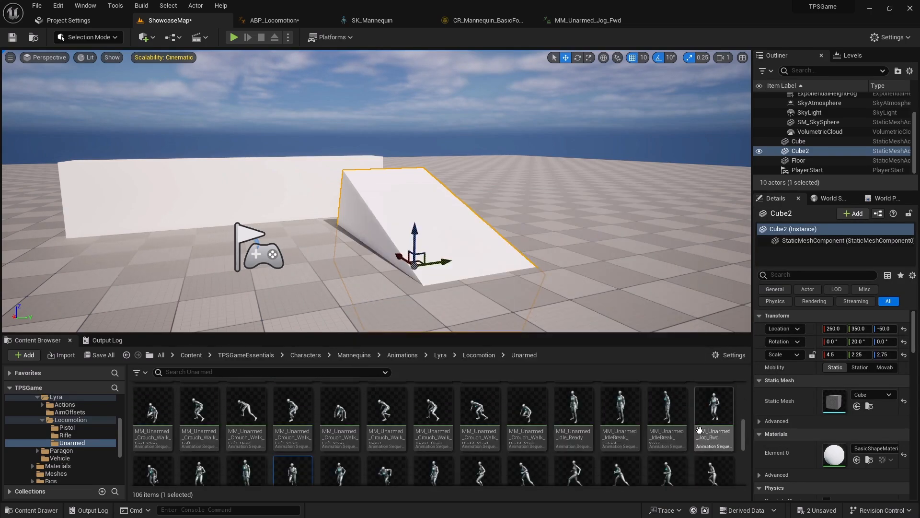
pyautogui.doubleClick(527, 415)
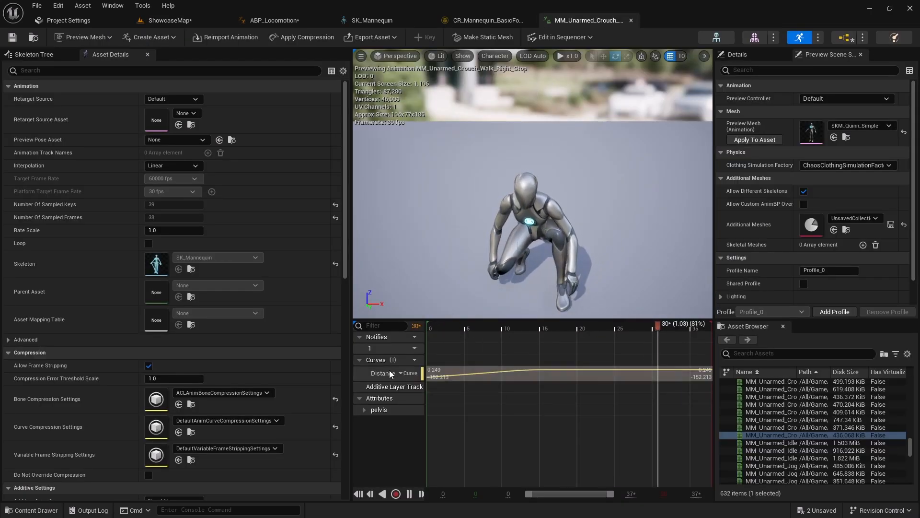
# Look through the MF and MM idle, jog, turn and walk animations in the Unarmed folder
pyautogui.click(164, 20)
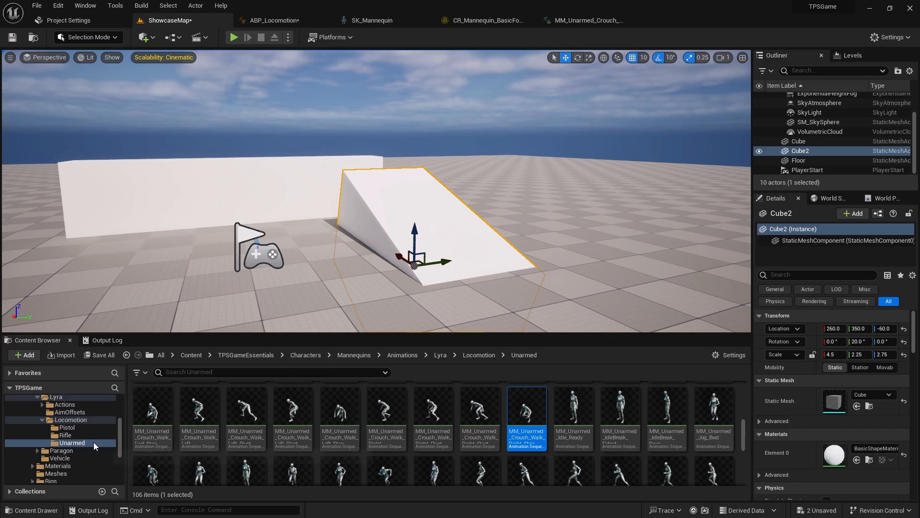
pyautogui.scroll(5, 292, 421)
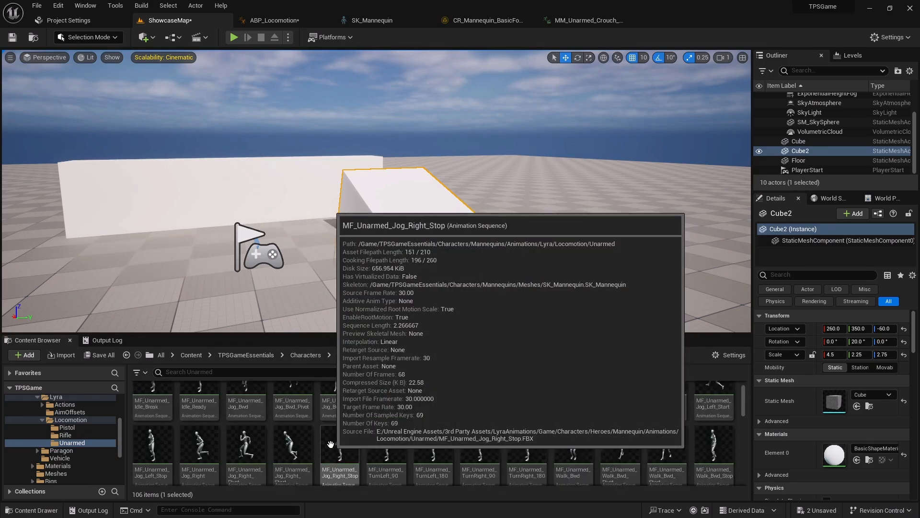
pyautogui.scroll(1, 345, 446)
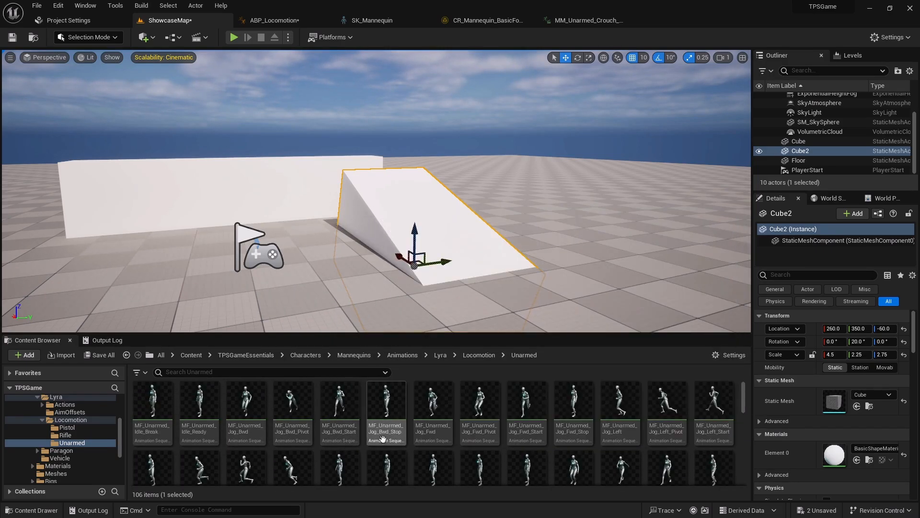
pyautogui.scroll(-3, 413, 432)
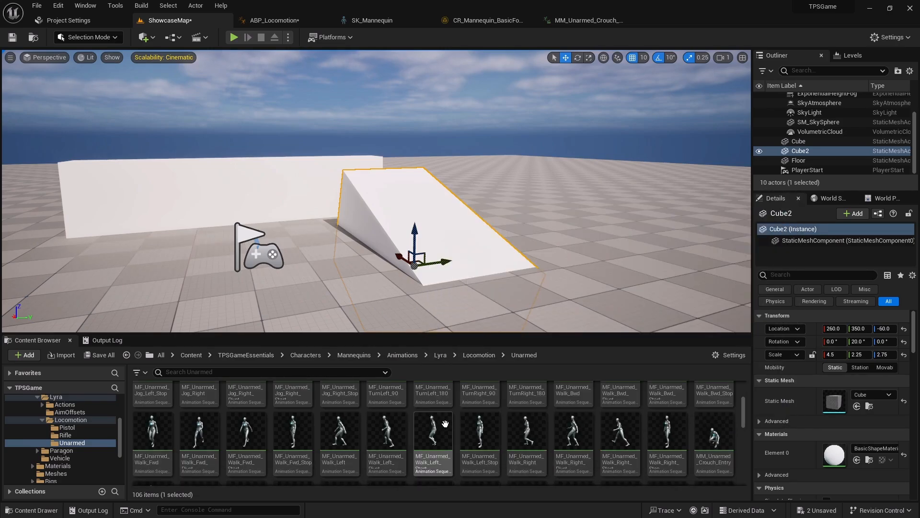
pyautogui.scroll(-2, 456, 429)
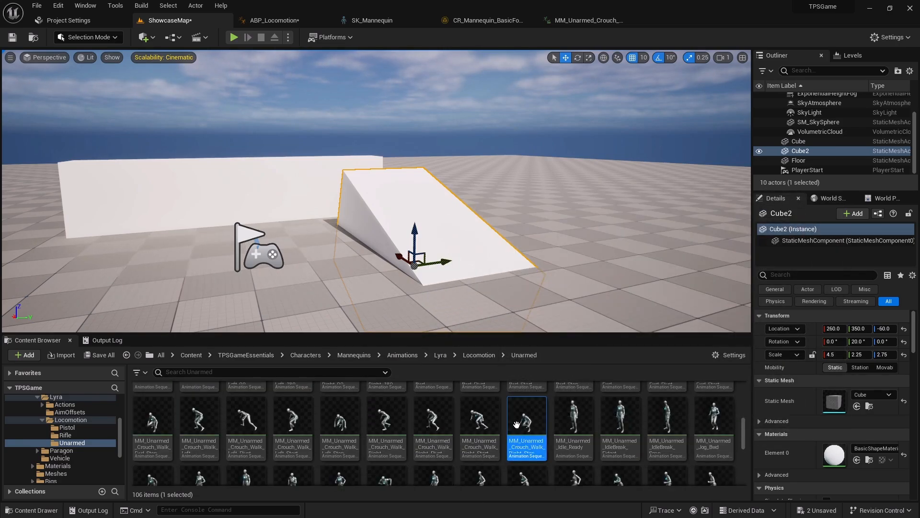
pyautogui.scroll(-1, 523, 422)
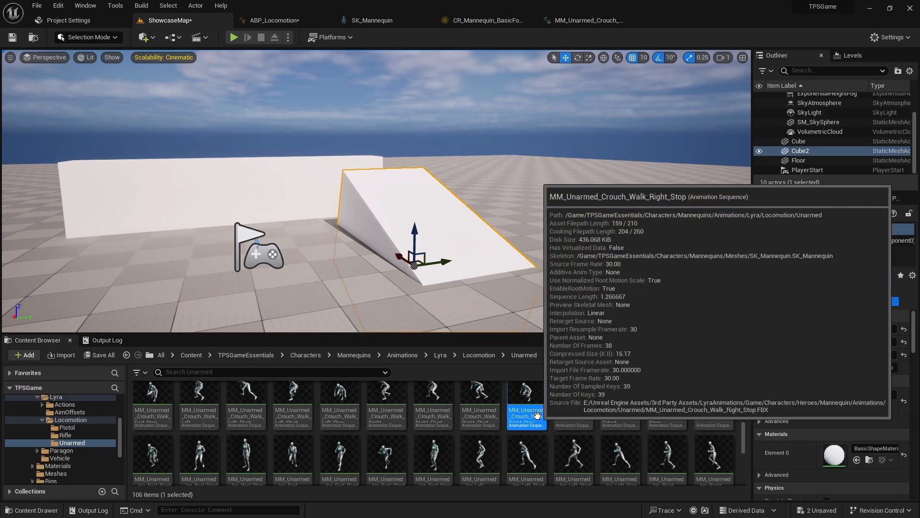
pyautogui.scroll(-3, 537, 415)
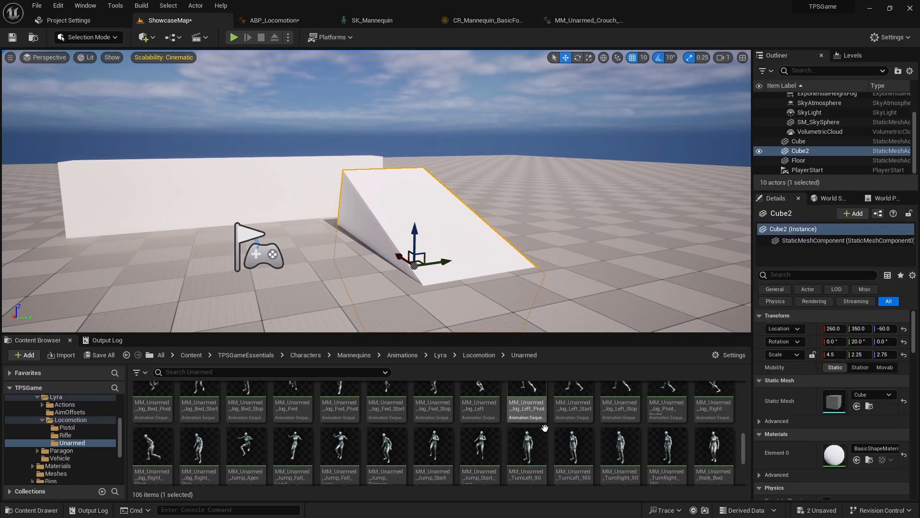
pyautogui.scroll(-2, 546, 426)
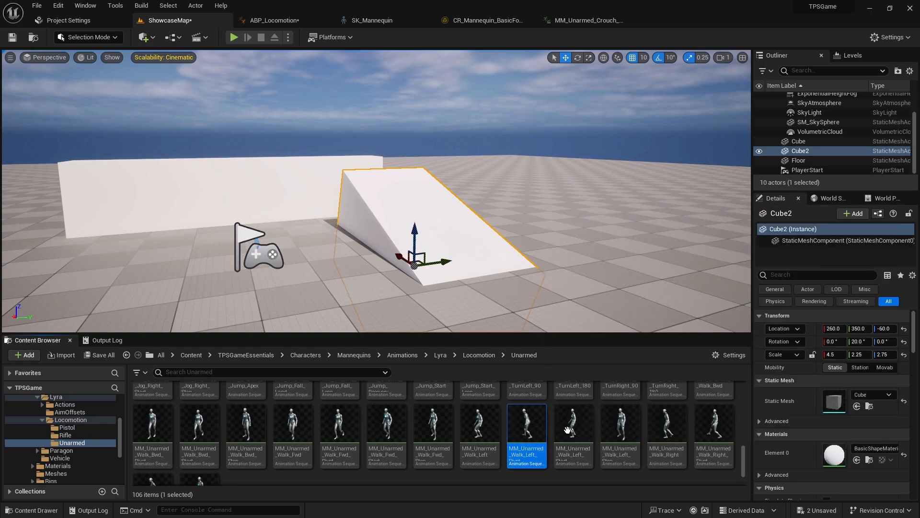
# Open MM_Unarmed_Jog_Left and MM_Unarmed_Jog_Left_Start in turn to compare their curves
pyautogui.scroll(2, 619, 400)
pyautogui.scroll(2, 619, 402)
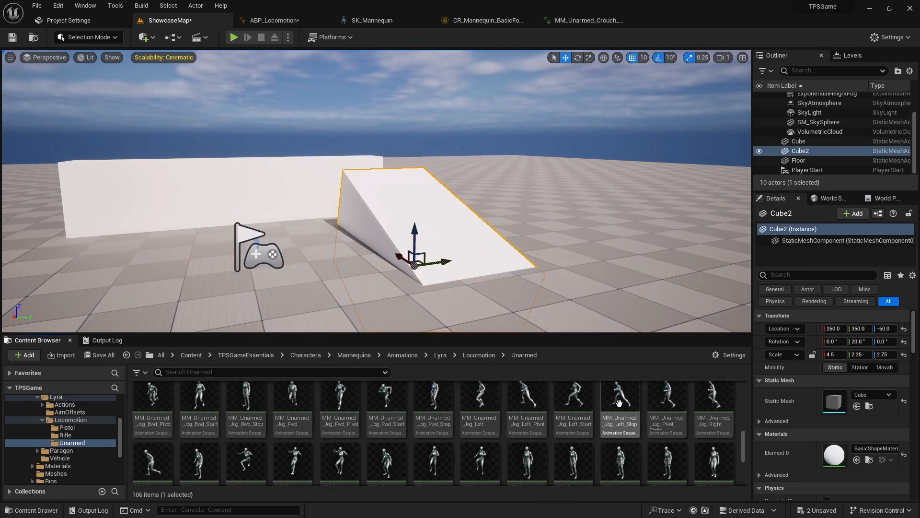
pyautogui.scroll(1, 641, 400)
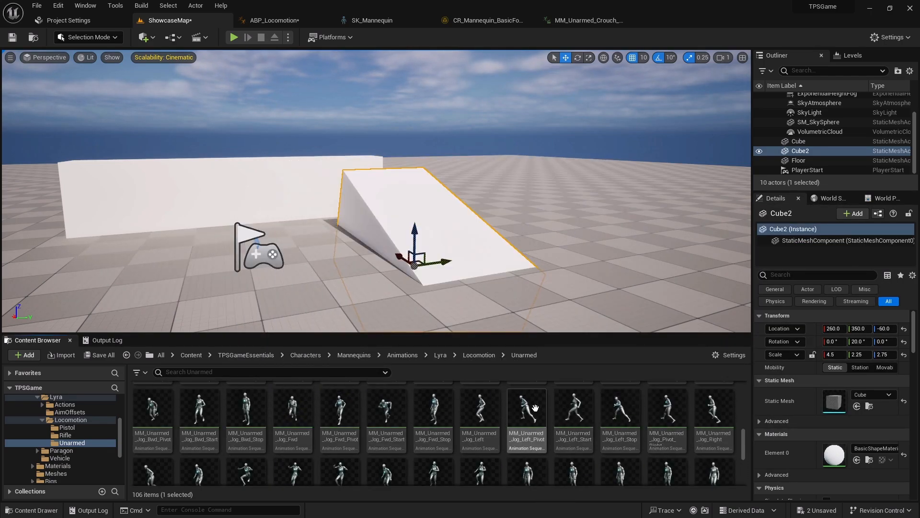
pyautogui.doubleClick(486, 412)
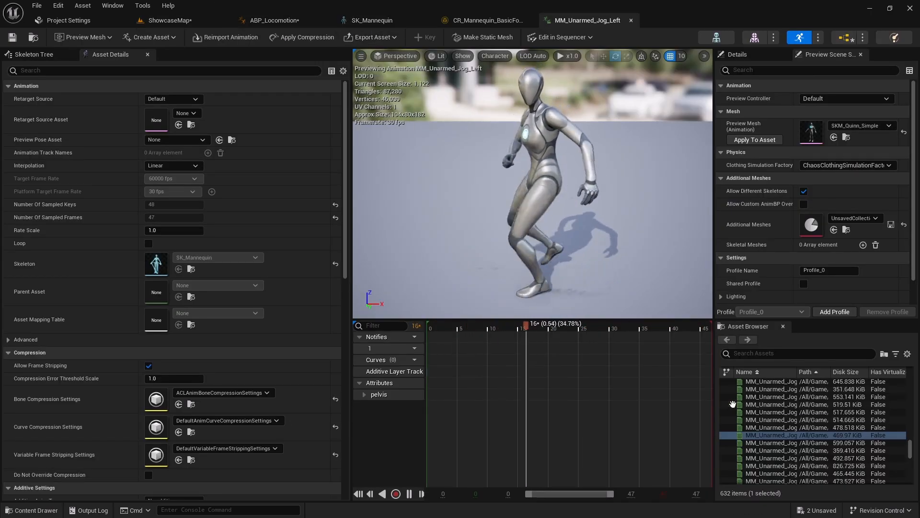
pyautogui.click(791, 450)
pyautogui.doubleClick(790, 450)
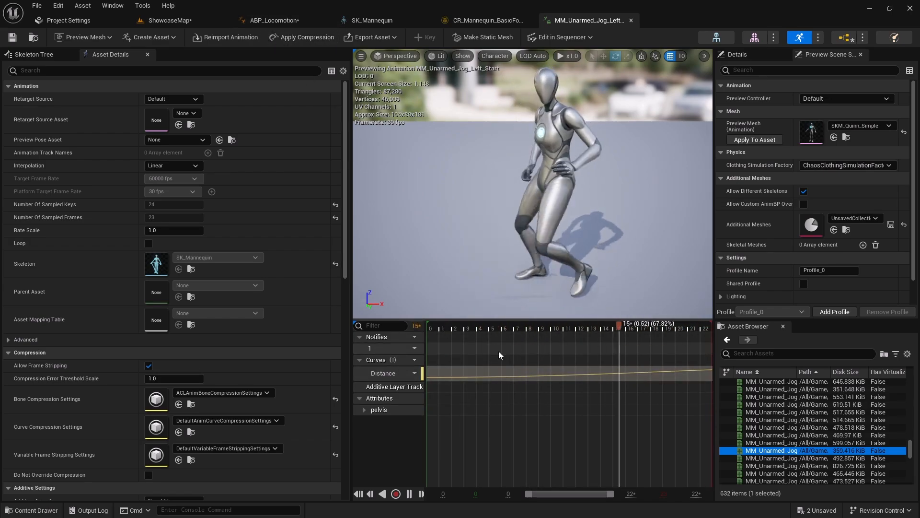
# In ABP_Locomotion's Blueprint Thread Safe Update Animation graph, add a Get Curve Value node below the Is First Update SET node
pyautogui.click(285, 20)
pyautogui.moveTo(401, 328); pyautogui.dragTo(427, 304, button='right')
pyautogui.scroll(-1, 307, 301)
pyautogui.moveTo(306, 301)
pyautogui.mouseDown(button='right')
pyautogui.moveTo(371, 281)
pyautogui.moveTo(317, 315)
pyautogui.mouseUp(button='right')
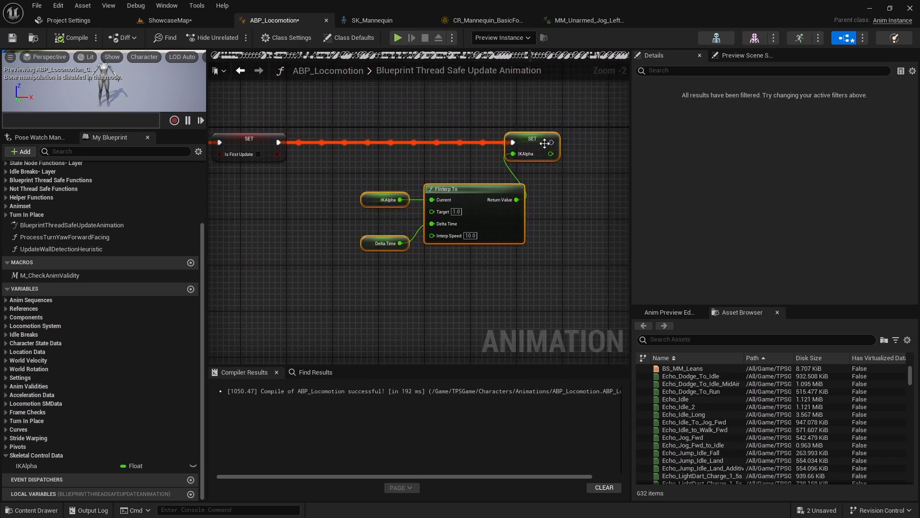
pyautogui.moveTo(525, 142); pyautogui.dragTo(643, 142, button='right')
pyautogui.moveTo(388, 158); pyautogui.dragTo(542, 158, button='right')
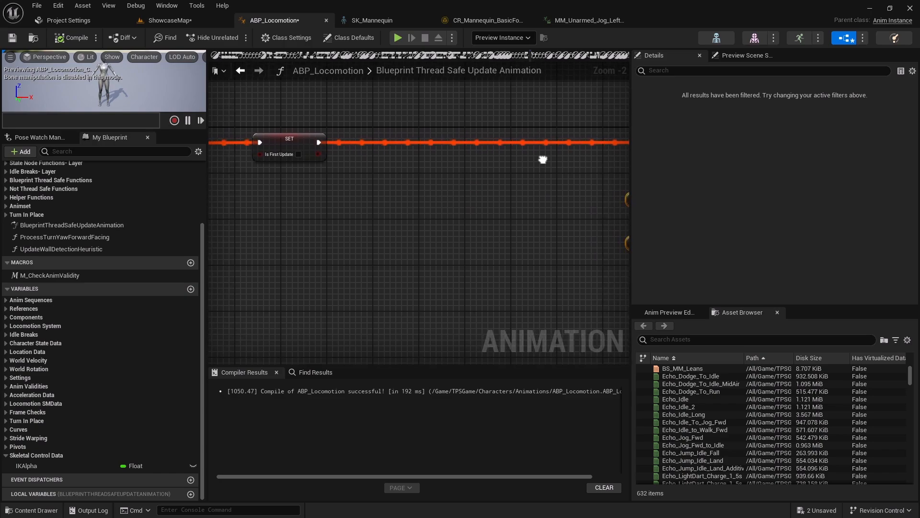
pyautogui.scroll(1, 323, 210)
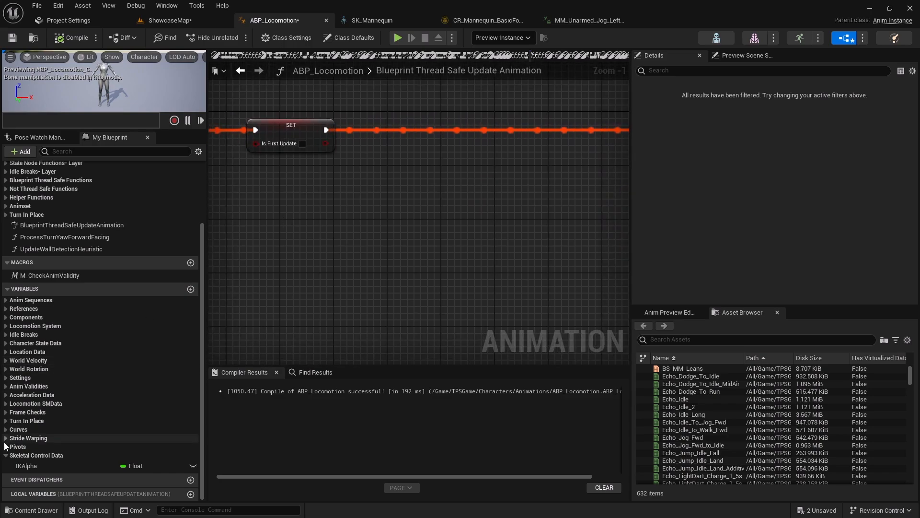
pyautogui.rightClick(329, 219)
pyautogui.write('getcu')
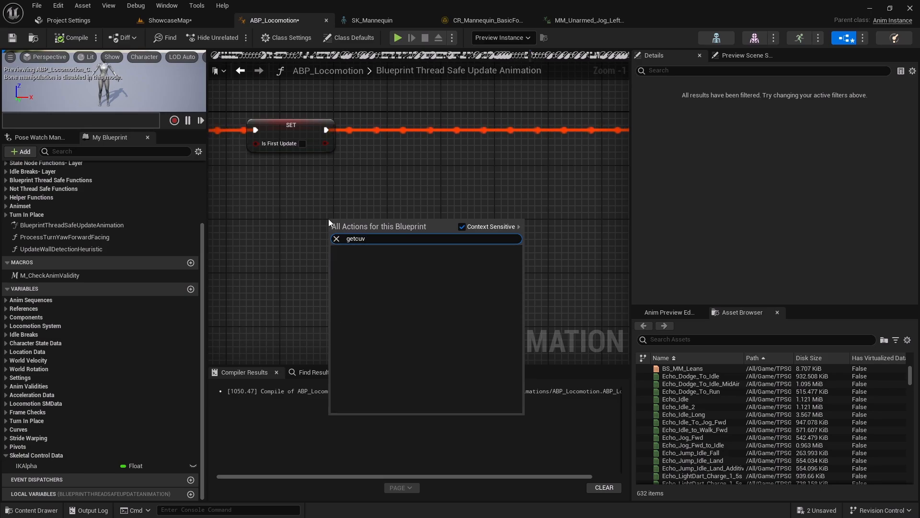
pyautogui.press('Escape')
pyautogui.scroll(1, 358, 260)
pyautogui.moveTo(388, 269); pyautogui.dragTo(456, 223, button='right')
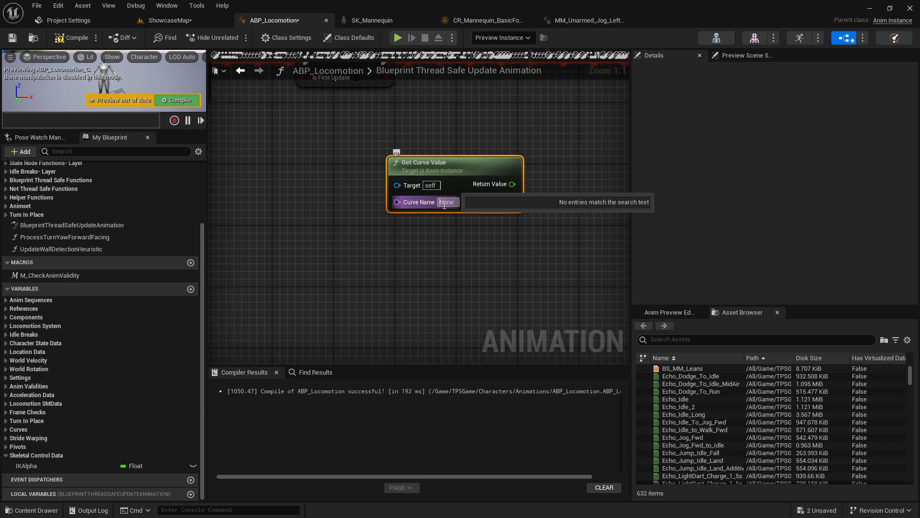
# Set the Get Curve Value node's curve name to DisableLegIK
pyautogui.click(360, 296)
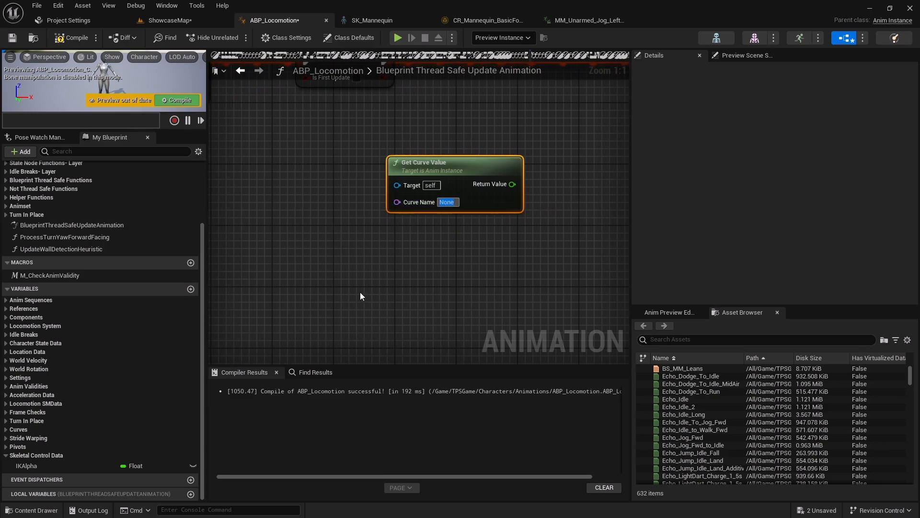
pyautogui.write('D')
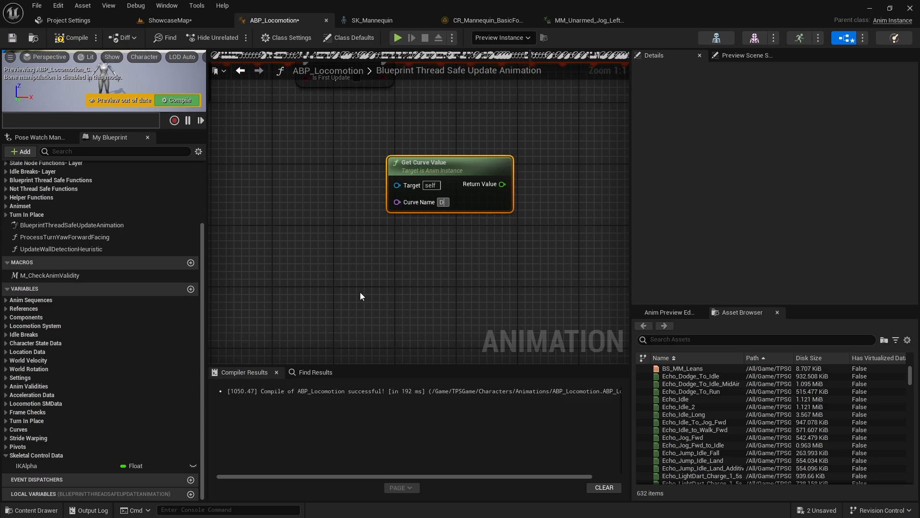
pyautogui.write('isableLegIK')
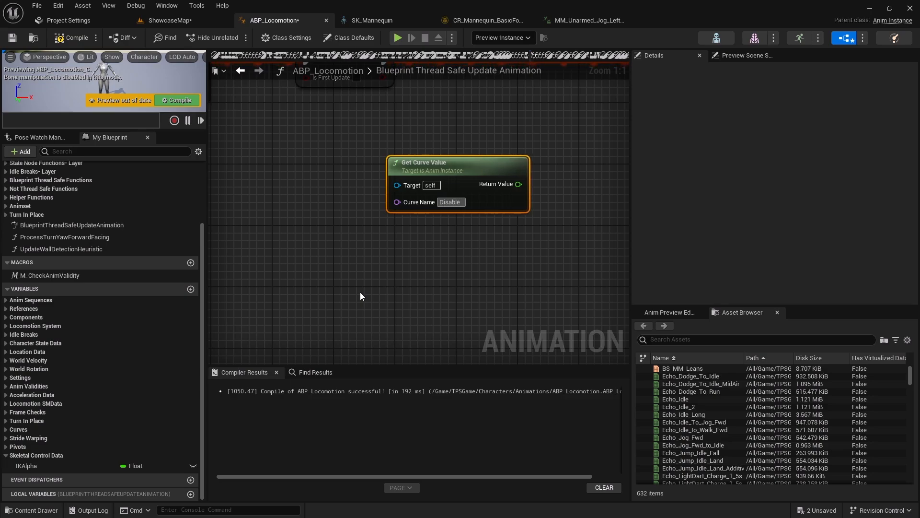
pyautogui.press('Return')
pyautogui.click(357, 300)
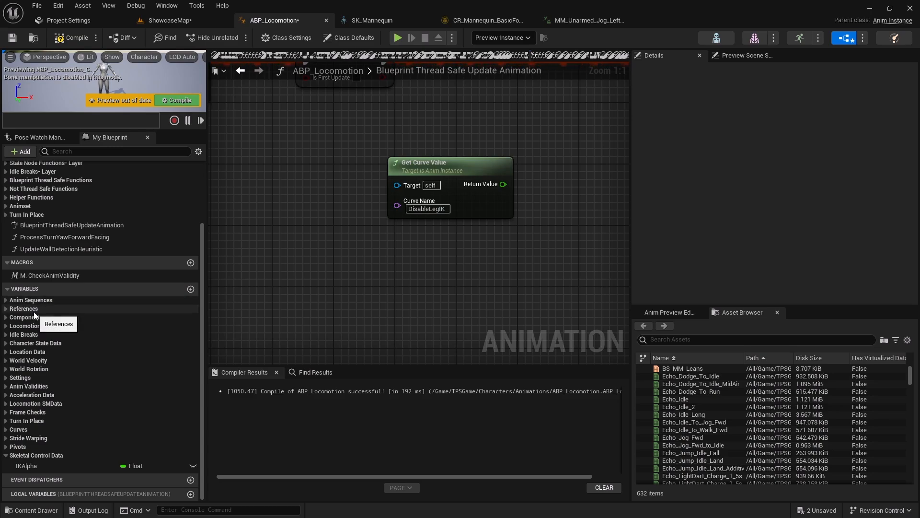
# Promote the curve name input to a variable named Curve_DisableLegIK, file it in the Curves category, and compile
pyautogui.click(14, 430)
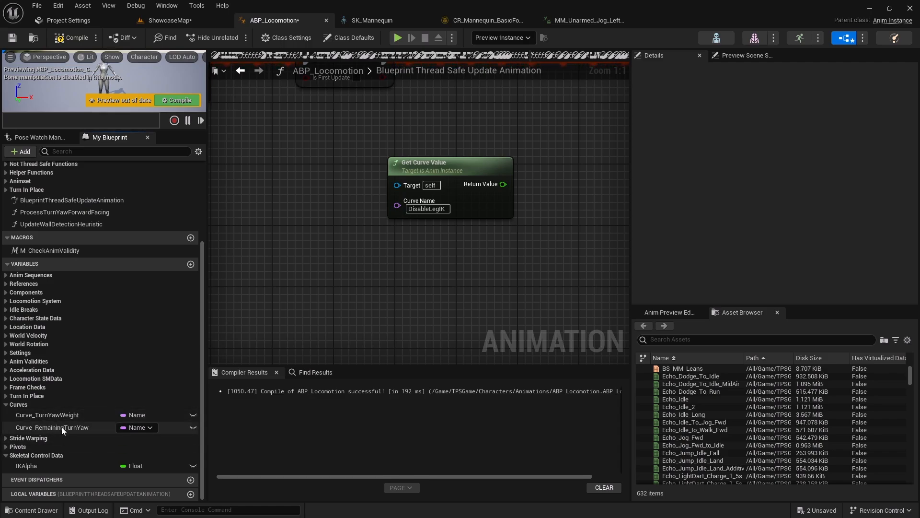
pyautogui.click(421, 210)
pyautogui.rightClick(405, 205)
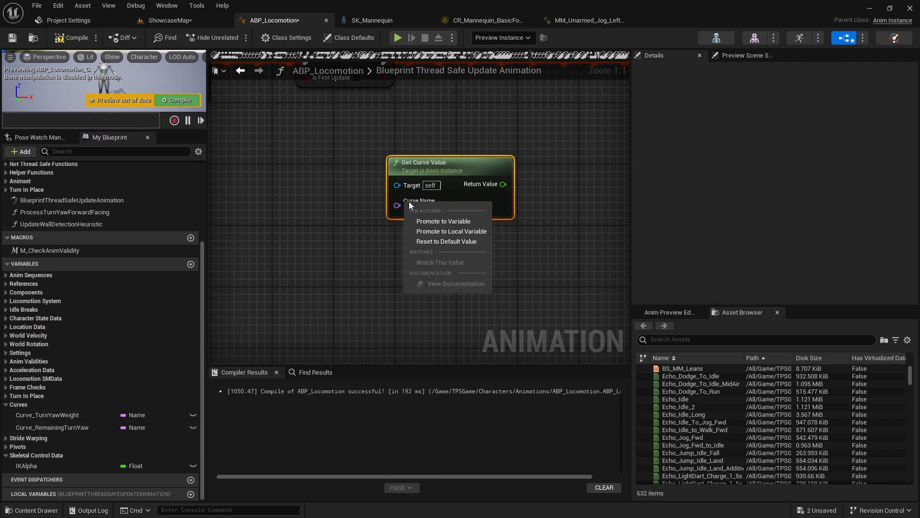
pyautogui.click(447, 219)
pyautogui.write('Curve_DisableLe')
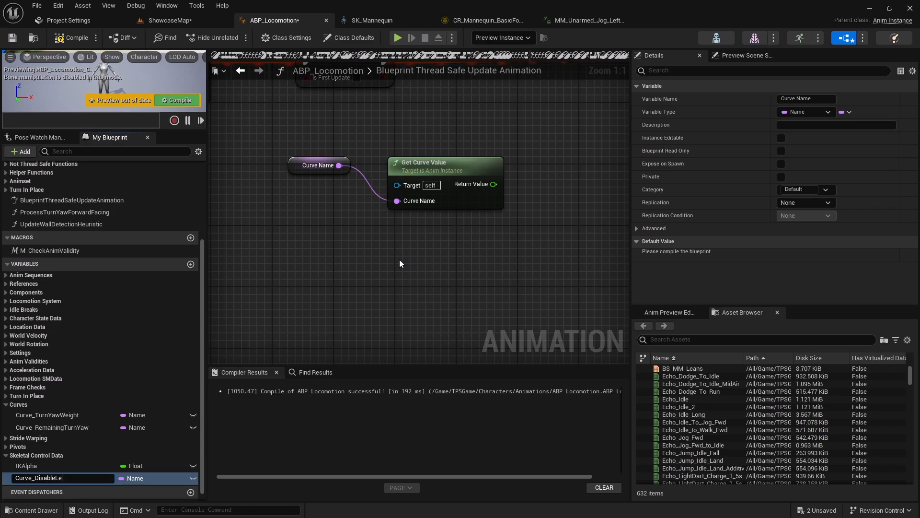
pyautogui.write('gIK')
pyautogui.press('Return')
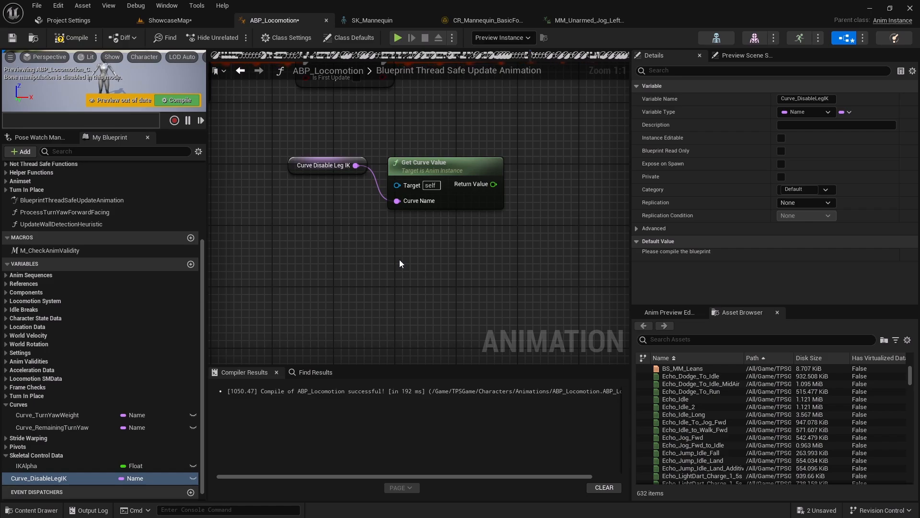
pyautogui.moveTo(45, 477); pyautogui.dragTo(31, 407)
pyautogui.click(72, 37)
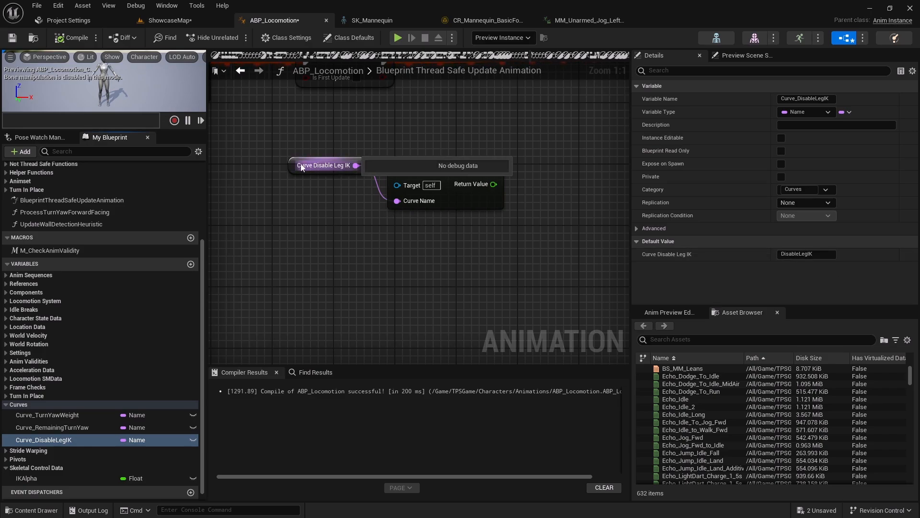
# Place the Curve Disable Leg IK getter beneath Get Curve Value and add an aligned greater-than comparison on its return value
pyautogui.moveTo(301, 164); pyautogui.dragTo(386, 229)
pyautogui.moveTo(463, 247); pyautogui.dragTo(387, 246, button='right')
pyautogui.moveTo(403, 183); pyautogui.dragTo(451, 203)
pyautogui.write('>')
pyautogui.press('Return')
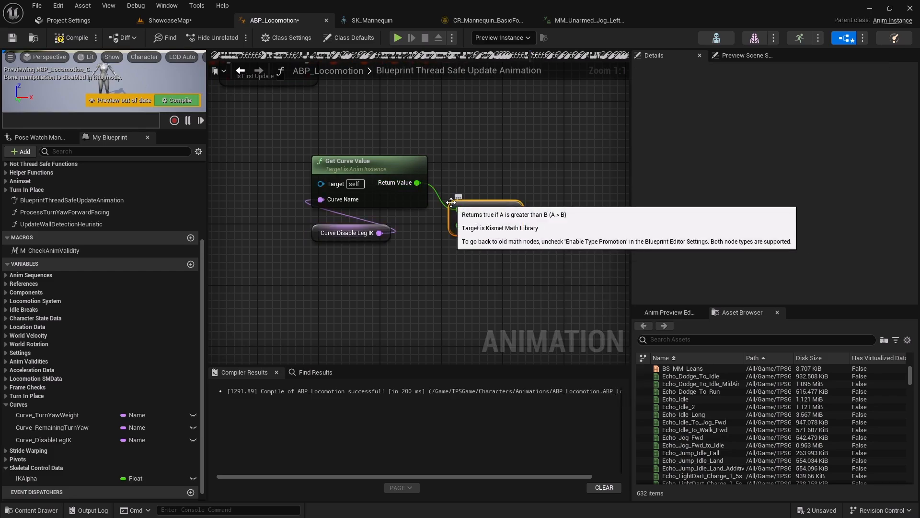
pyautogui.moveTo(480, 206); pyautogui.dragTo(480, 175)
pyautogui.moveTo(358, 129); pyautogui.dragTo(482, 188)
pyautogui.press('q')
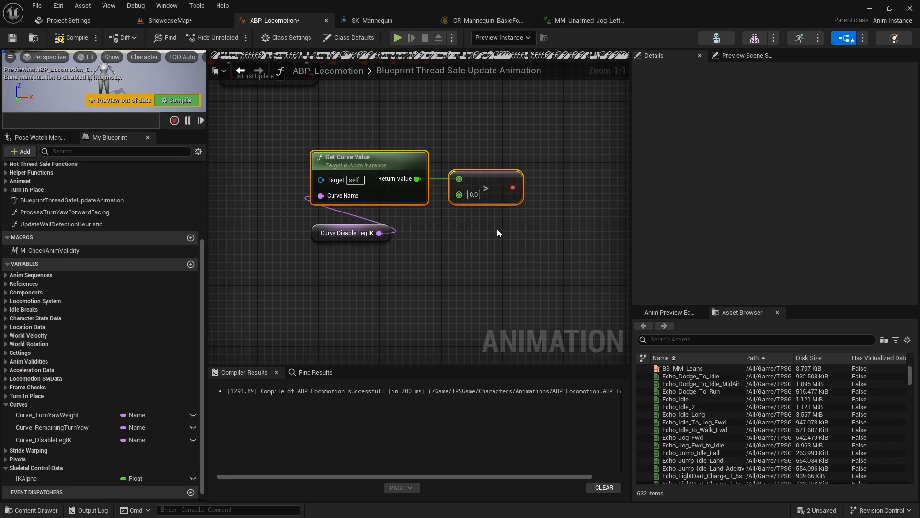
# Promote the comparison result to a boolean variable named DisableControlRig and file it in the Frame Checks category
pyautogui.moveTo(411, 227); pyautogui.dragTo(361, 224, button='right')
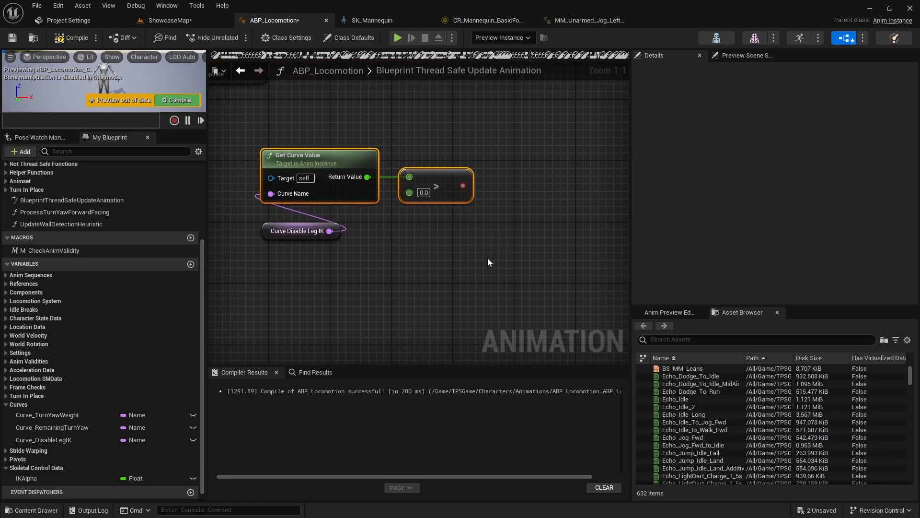
pyautogui.moveTo(510, 264); pyautogui.dragTo(473, 303, button='right')
pyautogui.scroll(-2, 473, 302)
pyautogui.moveTo(436, 251); pyautogui.dragTo(439, 183)
pyautogui.click(489, 227)
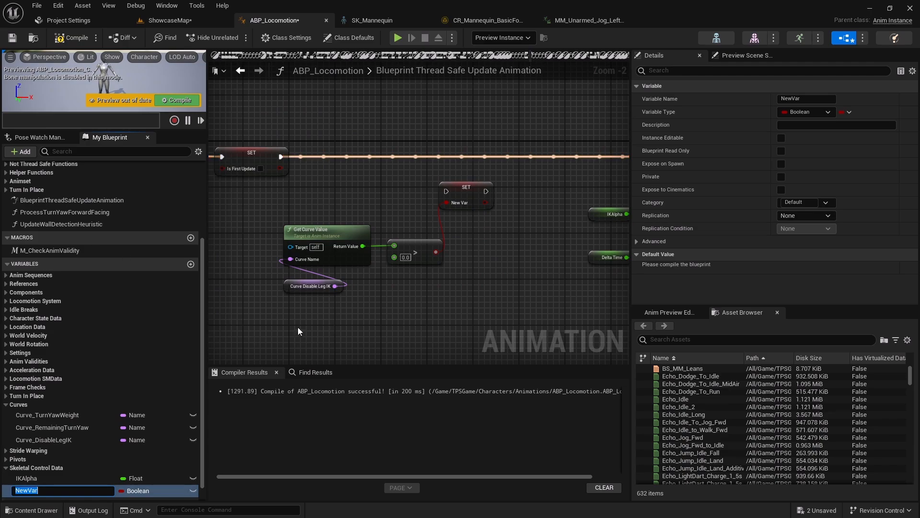
pyautogui.write('Disab')
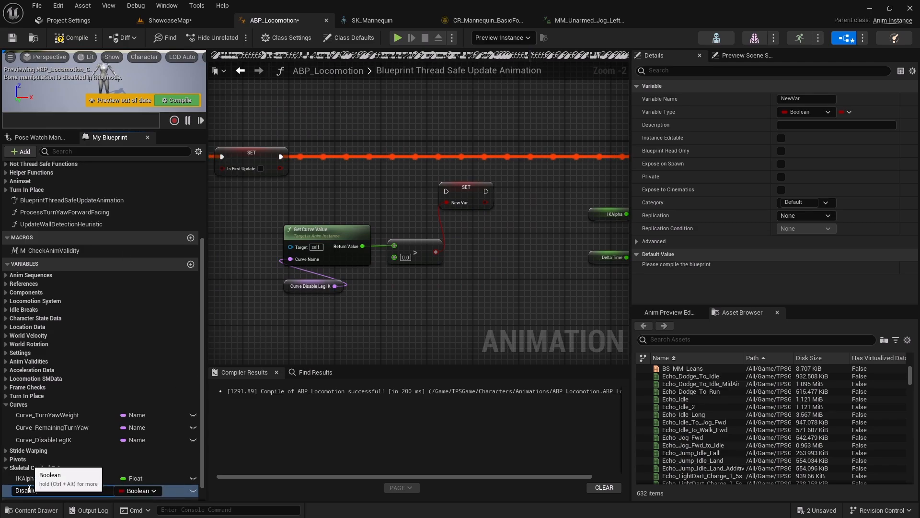
pyautogui.write('leControlRig')
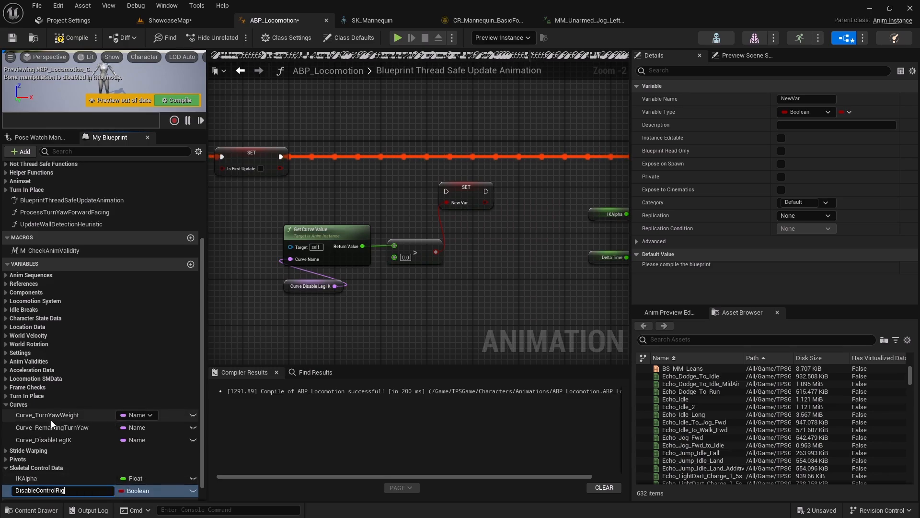
pyautogui.press('Return')
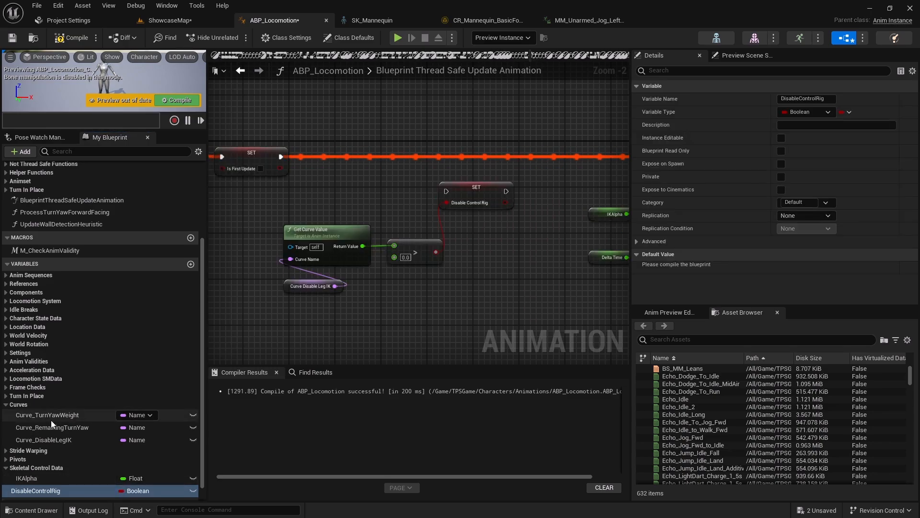
pyautogui.moveTo(35, 490); pyautogui.dragTo(21, 364)
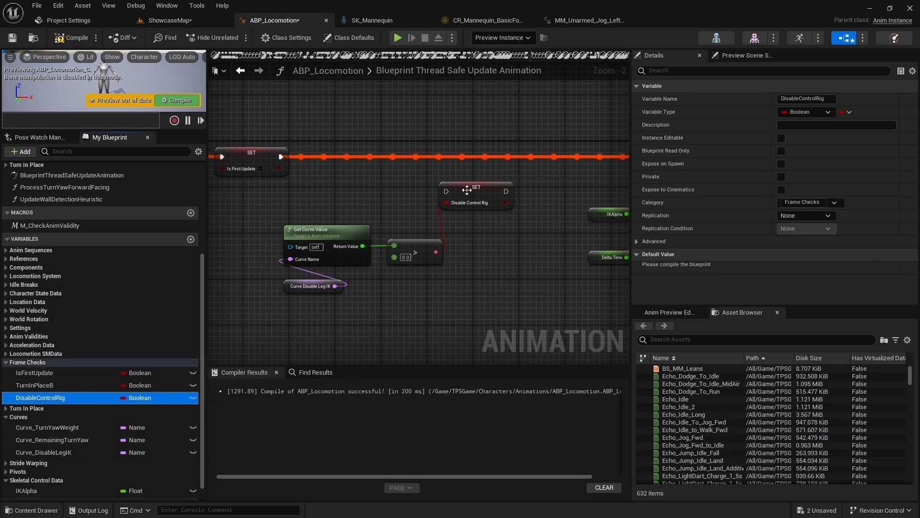
# Wire the Set Disable Control Rig node into the execution line after Set Is First Update and arrange the surrounding nodes
pyautogui.scroll(1, 444, 199)
pyautogui.moveTo(252, 151); pyautogui.dragTo(481, 157)
pyautogui.moveTo(547, 161); pyautogui.dragTo(386, 171, button='right')
pyautogui.moveTo(376, 161); pyautogui.dragTo(415, 161)
pyautogui.moveTo(289, 192); pyautogui.dragTo(697, 176, button='right')
pyautogui.moveTo(332, 202); pyautogui.dragTo(461, 321)
pyautogui.moveTo(420, 323); pyautogui.dragTo(432, 279, button='right')
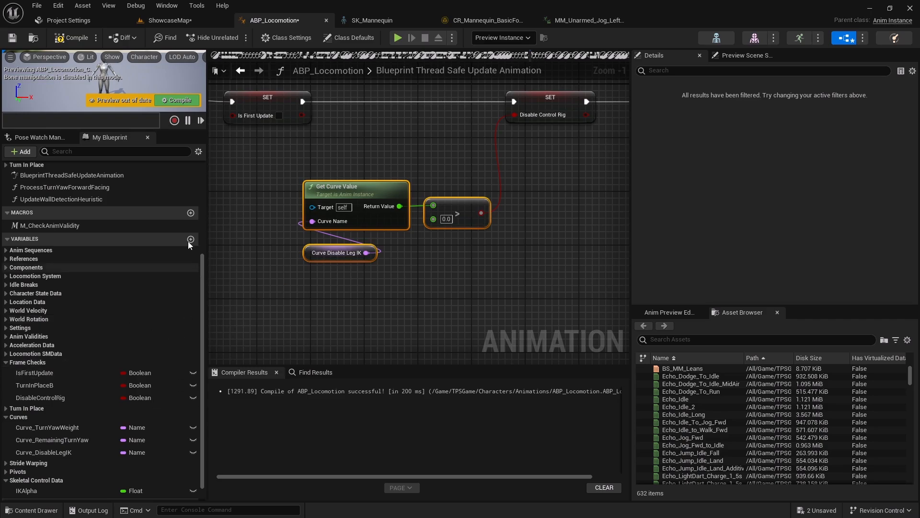
# Create a boolean variable named DisableLegIK in the Settings category and compile
pyautogui.scroll(-1, 190, 242)
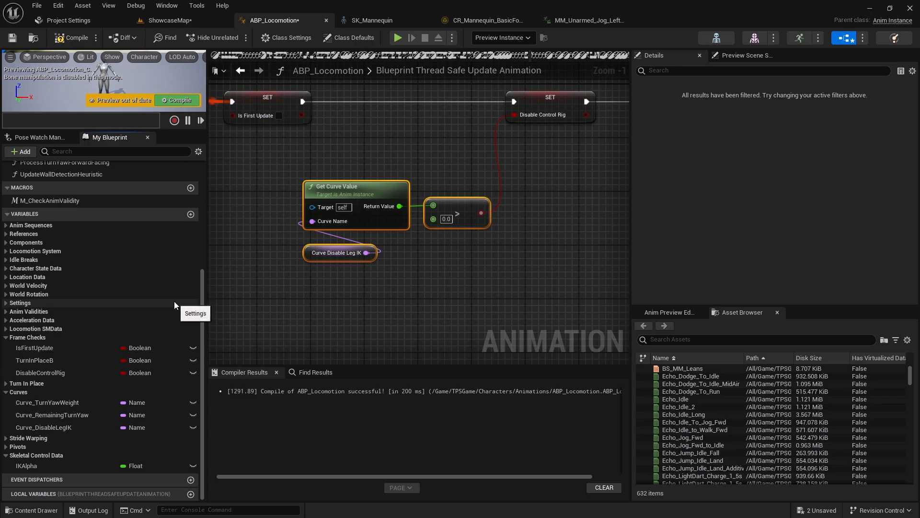
pyautogui.click(190, 214)
pyautogui.write('D')
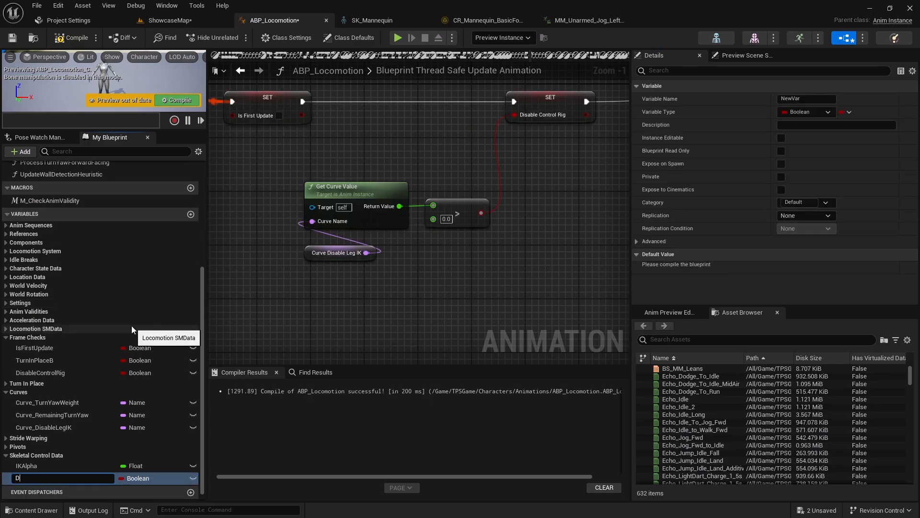
pyautogui.write('isableLegIK')
pyautogui.press('Return')
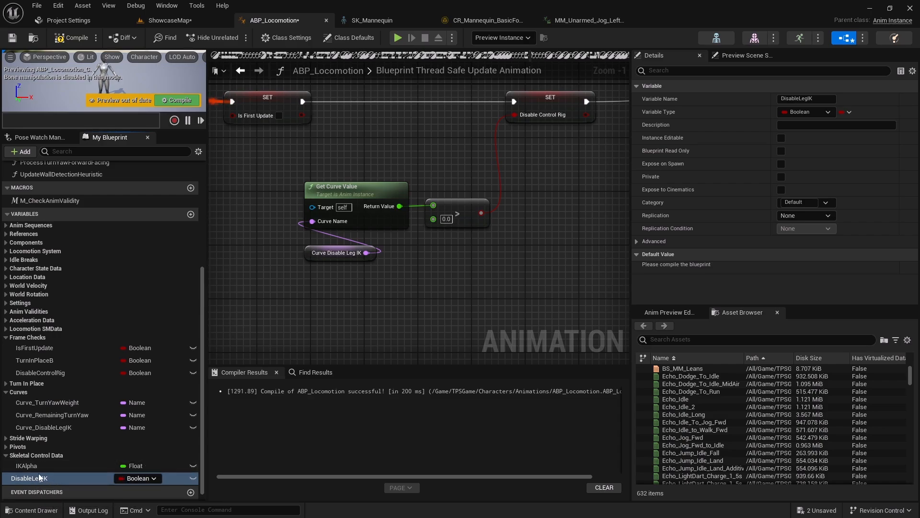
pyautogui.moveTo(22, 478); pyautogui.dragTo(32, 307)
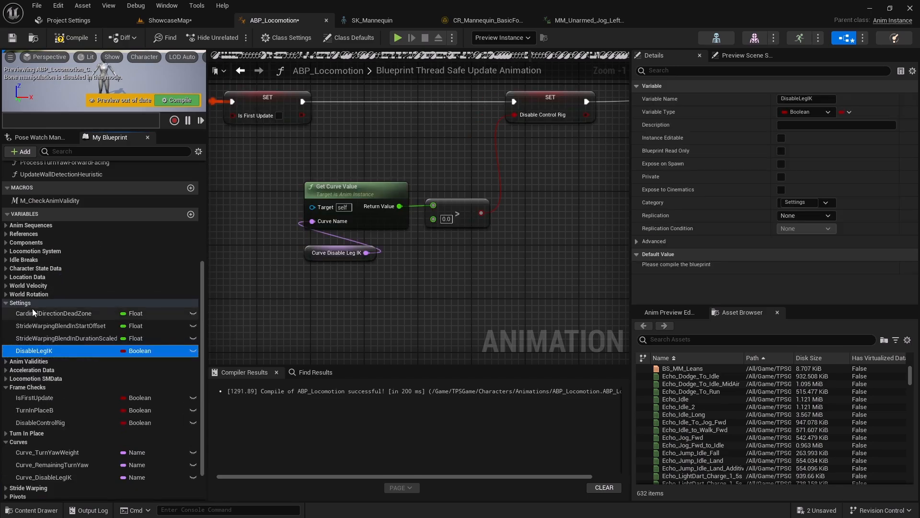
pyautogui.click(72, 37)
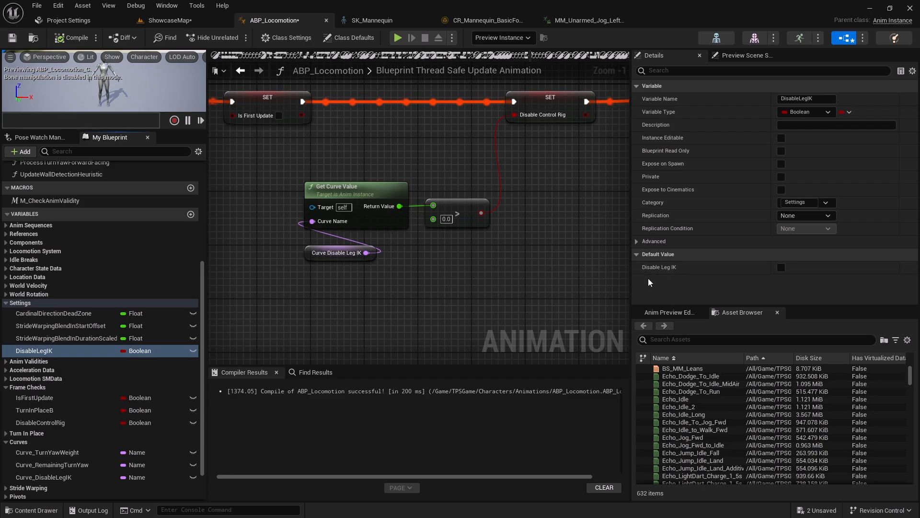
# Add a Disable Leg IK getter and combine it with the greater-than result in an OR Boolean node
pyautogui.moveTo(61, 350); pyautogui.dragTo(422, 250)
pyautogui.moveTo(481, 213); pyautogui.dragTo(504, 228)
pyautogui.write('or')
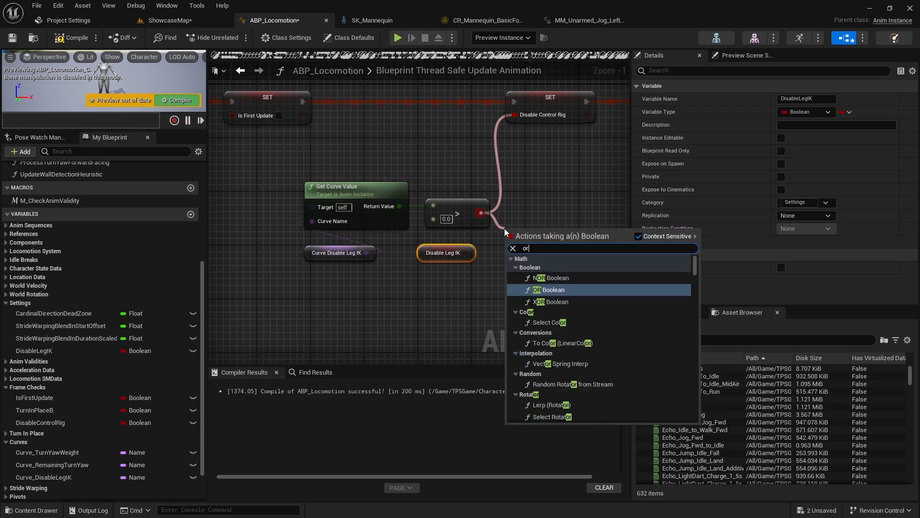
pyautogui.press('Return')
pyautogui.moveTo(467, 253); pyautogui.dragTo(526, 226)
pyautogui.moveTo(463, 252); pyautogui.dragTo(477, 254)
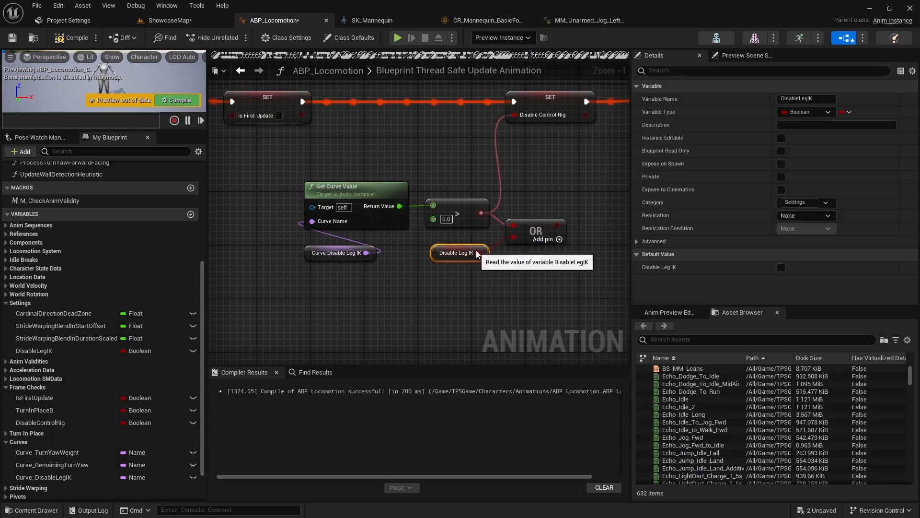
# Connect the OR node's output to the Disable Control Rig input of the Set node
pyautogui.moveTo(470, 284); pyautogui.dragTo(459, 257, button='right')
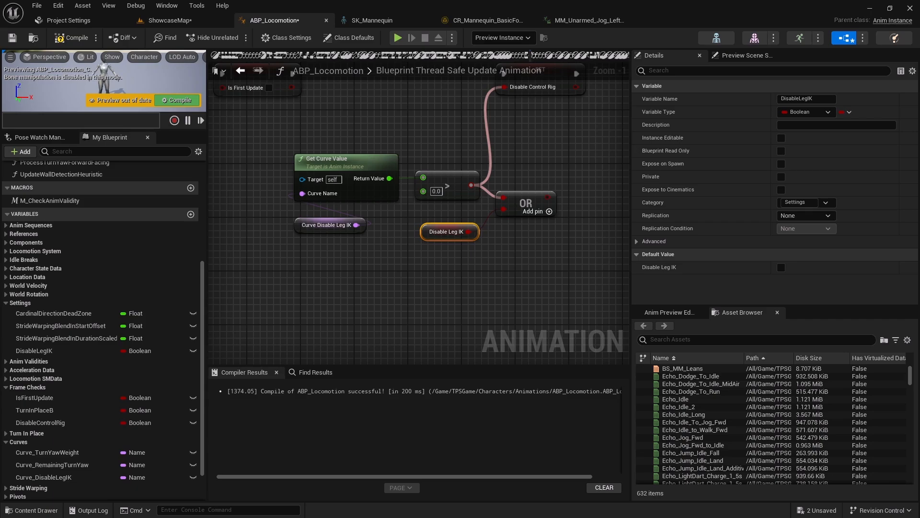
pyautogui.moveTo(502, 256); pyautogui.dragTo(416, 310, button='right')
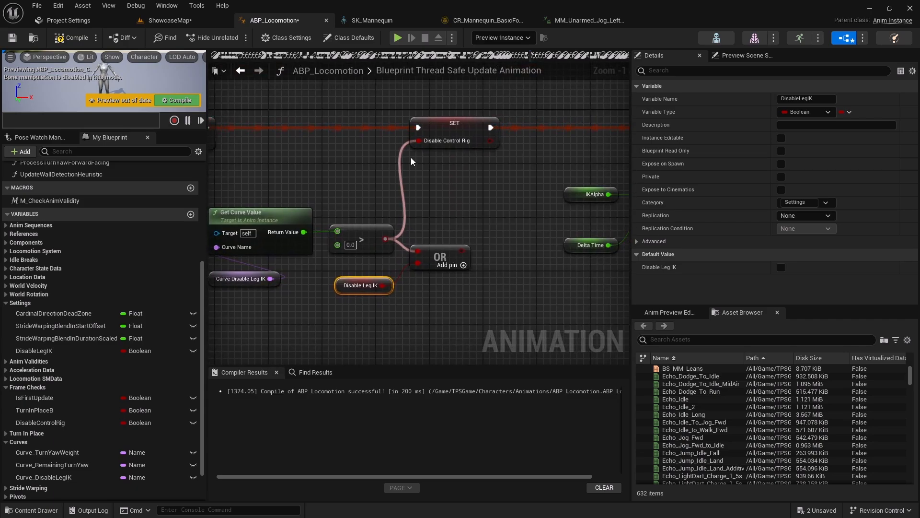
pyautogui.moveTo(462, 251); pyautogui.dragTo(411, 141)
# Rearrange the FInterp To and Delta Time nodes to open up space in front of the interpolation's Target input
pyautogui.scroll(-2, 415, 180)
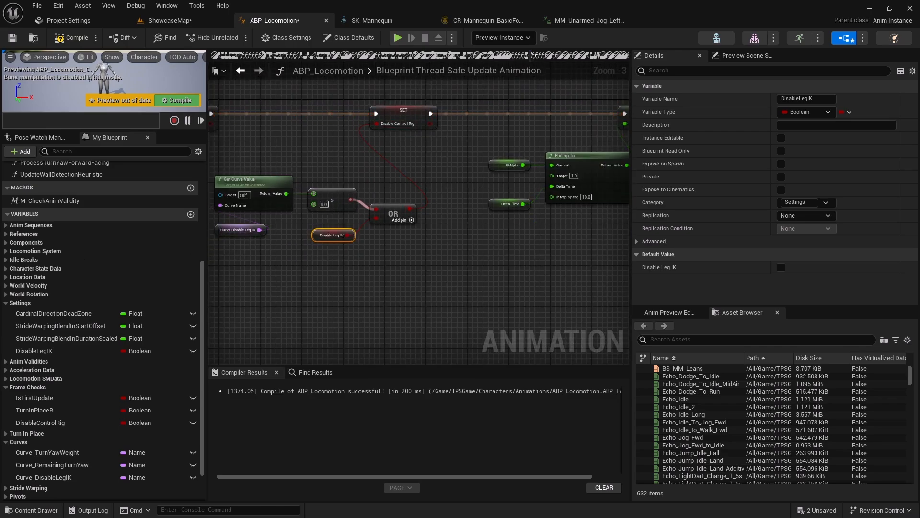
pyautogui.scroll(3, 422, 208)
pyautogui.moveTo(494, 272); pyautogui.dragTo(340, 208)
pyautogui.moveTo(444, 164); pyautogui.dragTo(534, 164)
pyautogui.click(479, 202)
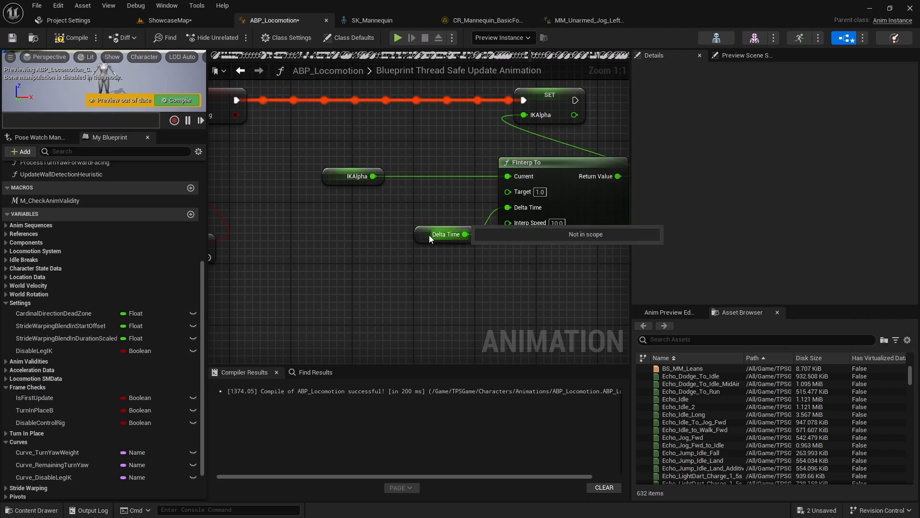
pyautogui.moveTo(430, 236); pyautogui.dragTo(323, 306)
# Add a Select Float node feeding the FInterp To Target input and place it between IKAlpha and Delta Time
pyautogui.moveTo(508, 192); pyautogui.dragTo(431, 245)
pyautogui.write('sele')
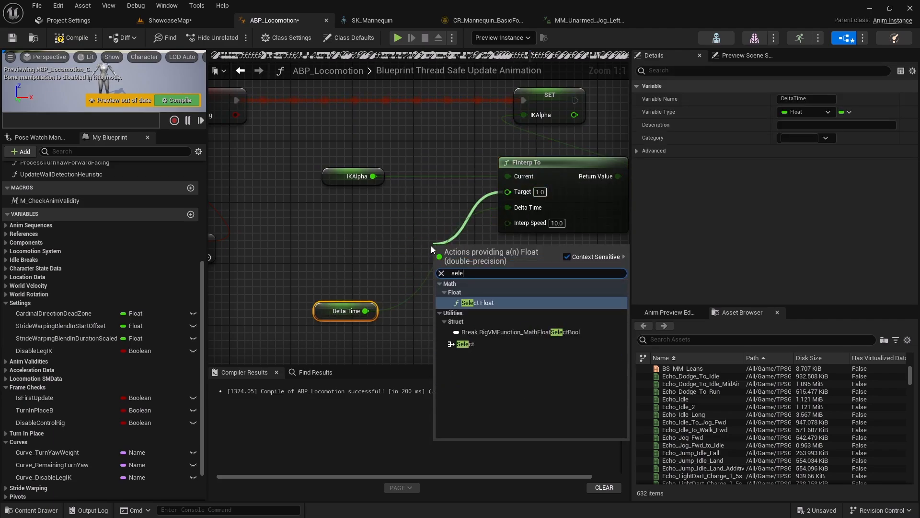
pyautogui.press('Return')
pyautogui.moveTo(466, 257); pyautogui.dragTo(411, 220)
# Connect a DisableControlRig getter to Pick A on the Select Float node and position it above Delta Time
pyautogui.scroll(-2, 159, 463)
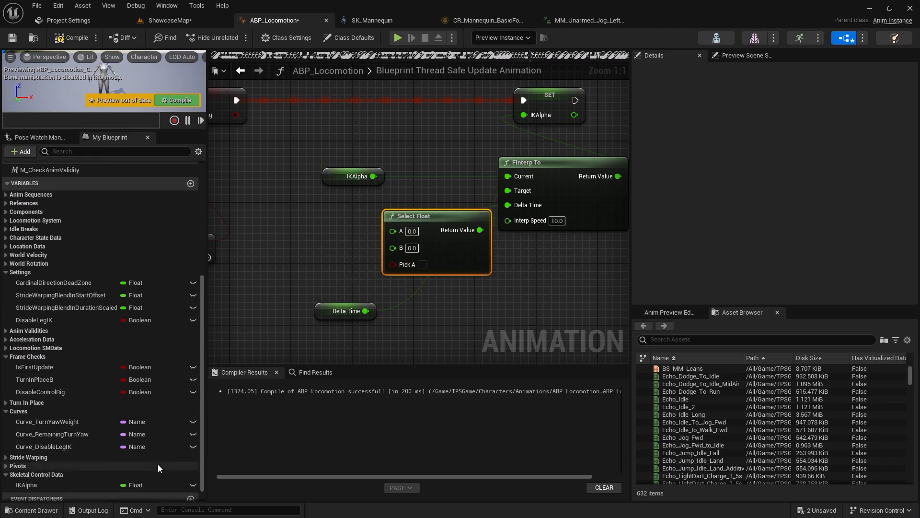
pyautogui.moveTo(40, 372); pyautogui.dragTo(401, 264)
pyautogui.moveTo(315, 266); pyautogui.dragTo(306, 266)
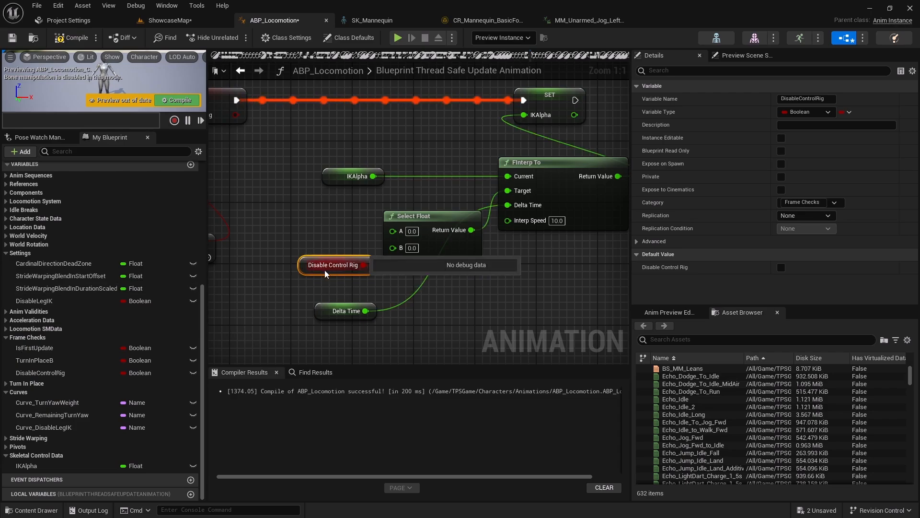
pyautogui.moveTo(326, 269); pyautogui.dragTo(318, 285)
pyautogui.moveTo(304, 291); pyautogui.dragTo(269, 282, button='right')
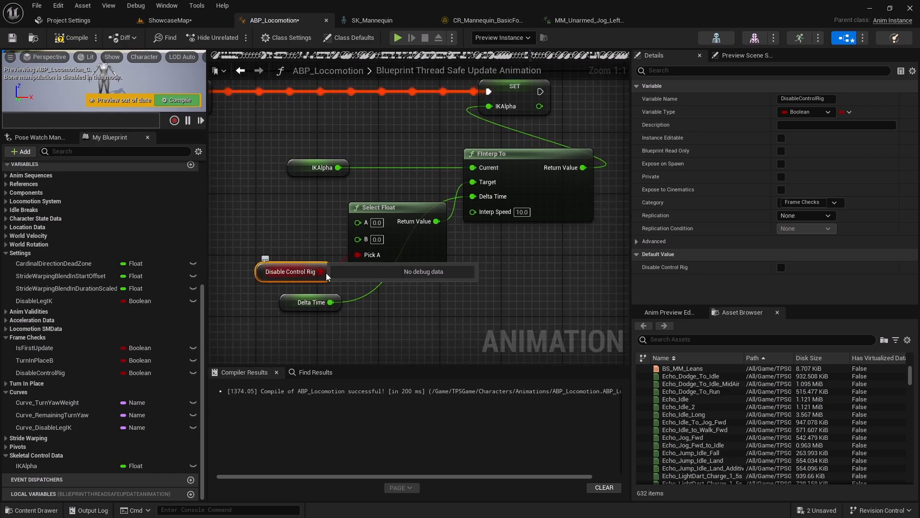
# Set the Select Float node's B value to 1.0
pyautogui.click(376, 222)
pyautogui.click(376, 239)
pyautogui.write('1')
pyautogui.click(414, 295)
# Straighten the connection between the Disable Control Rig getter and the Select Float node
pyautogui.moveTo(384, 303); pyautogui.dragTo(412, 274, button='right')
pyautogui.scroll(-3, 414, 278)
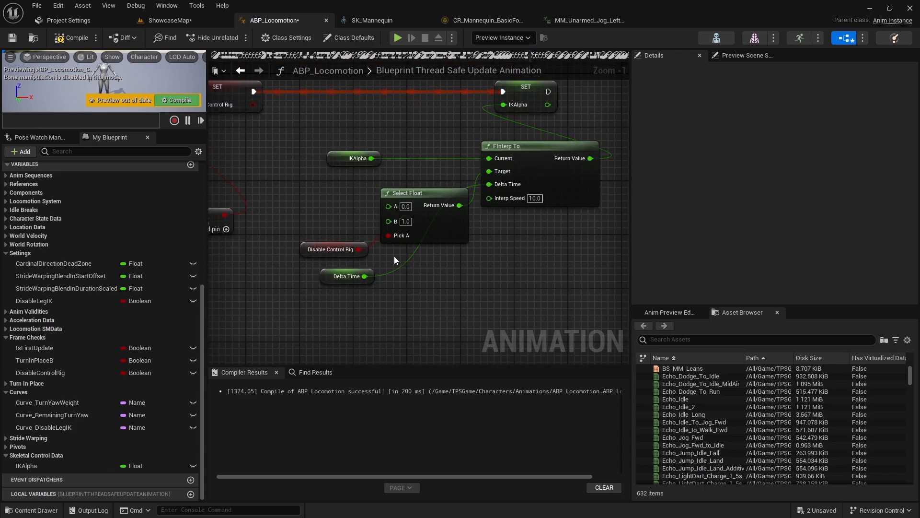
pyautogui.moveTo(396, 256); pyautogui.dragTo(361, 231)
pyautogui.press('q')
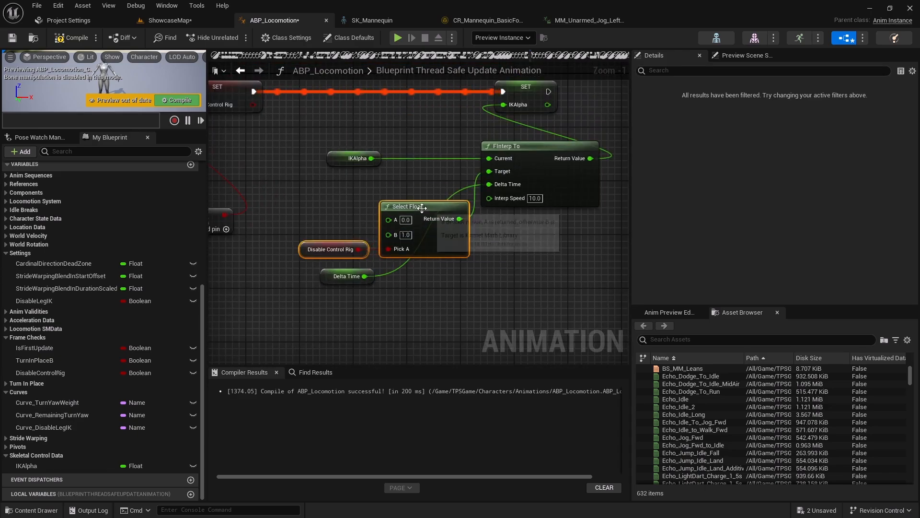
# Arrange the Select Float, Disable Control Rig and Delta Time nodes beside FInterp To, and compile and save the blueprint
pyautogui.moveTo(437, 248); pyautogui.dragTo(423, 228)
pyautogui.click(346, 268)
pyautogui.moveTo(327, 272); pyautogui.dragTo(406, 259)
pyautogui.moveTo(406, 268); pyautogui.dragTo(413, 259, button='right')
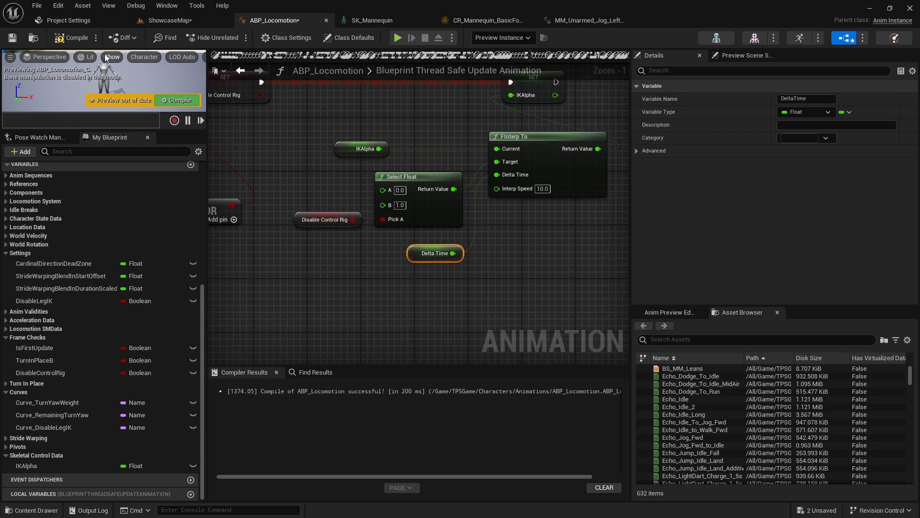
pyautogui.click(13, 38)
# Run a play session and move the character onto the ramp to check how its feet adapt to the slope
pyautogui.moveTo(327, 204); pyautogui.dragTo(411, 222, button='right')
pyautogui.scroll(-3, 431, 221)
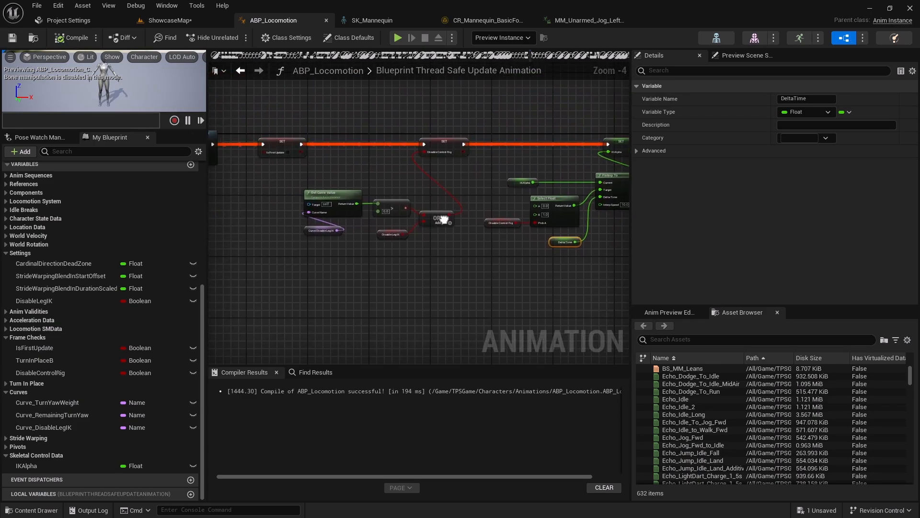
pyautogui.scroll(3, 386, 236)
pyautogui.click(398, 38)
pyautogui.press('w')
pyautogui.press('w')
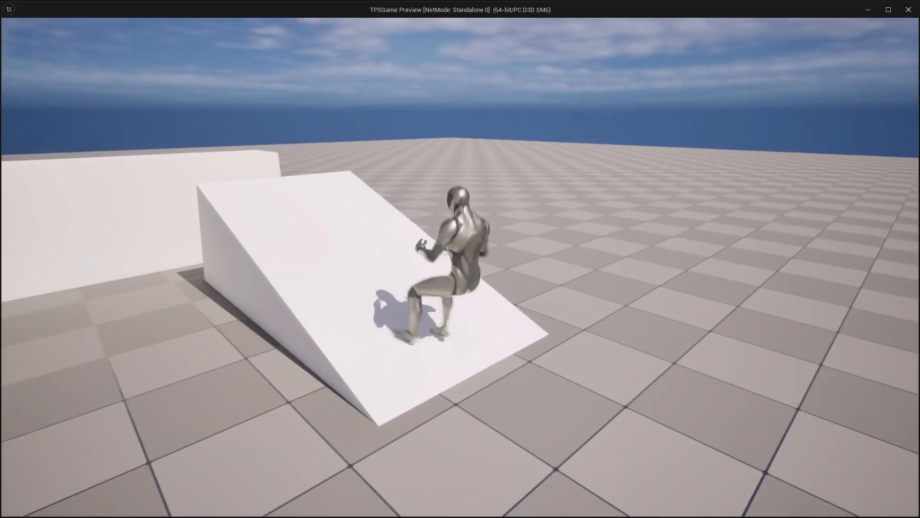
pyautogui.press('w')
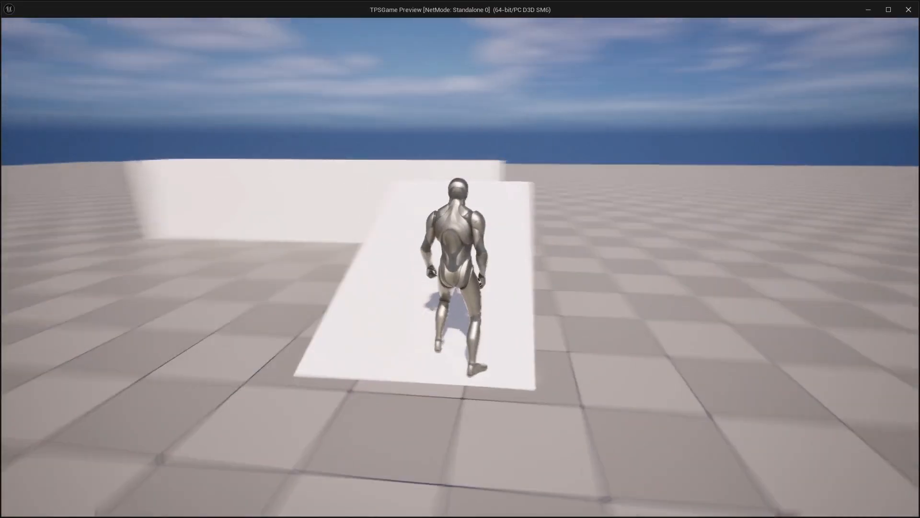
pyautogui.press('w')
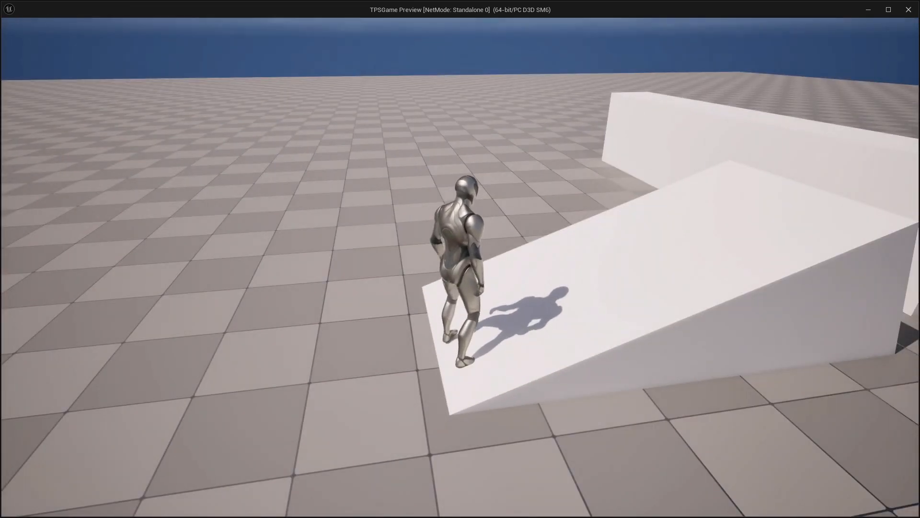
pyautogui.press('w')
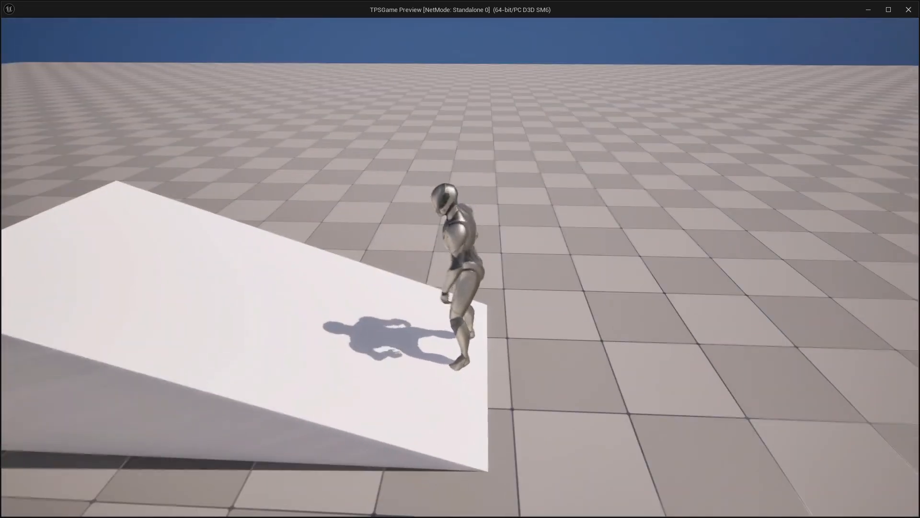
pyautogui.press('w')
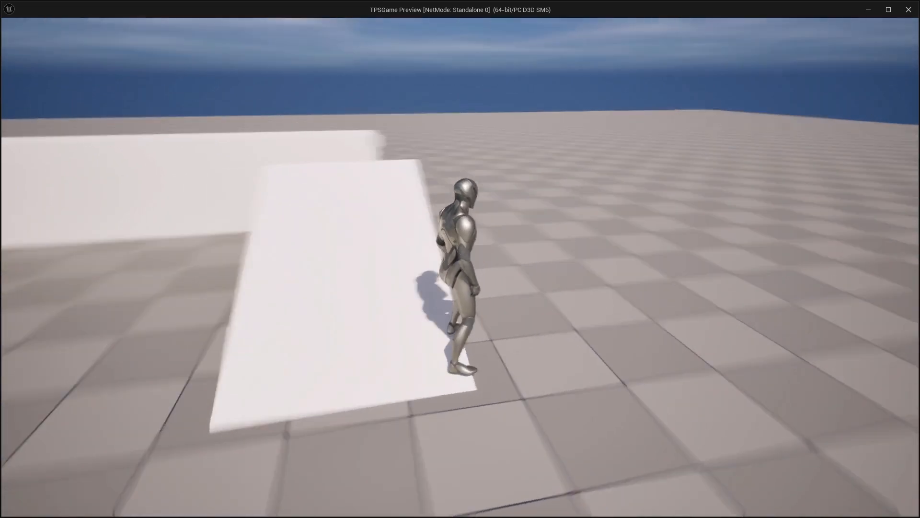
pyautogui.press('w')
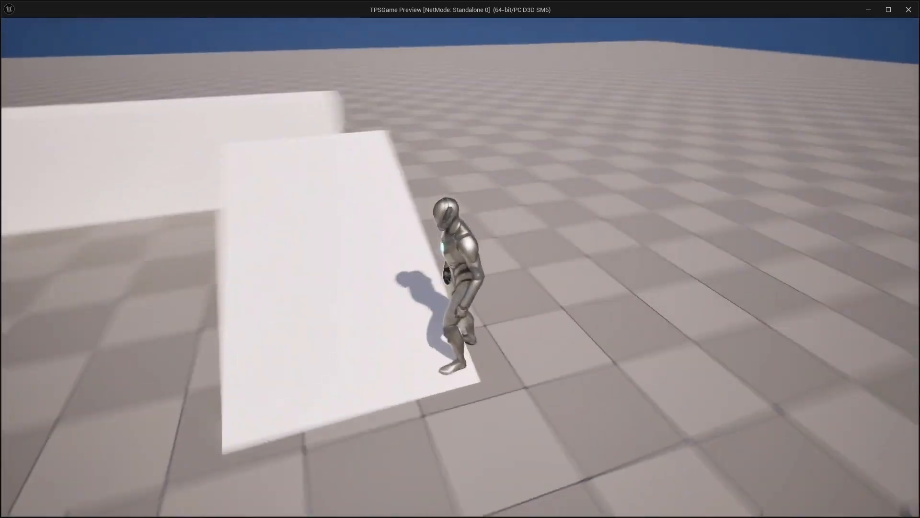
pyautogui.press('w')
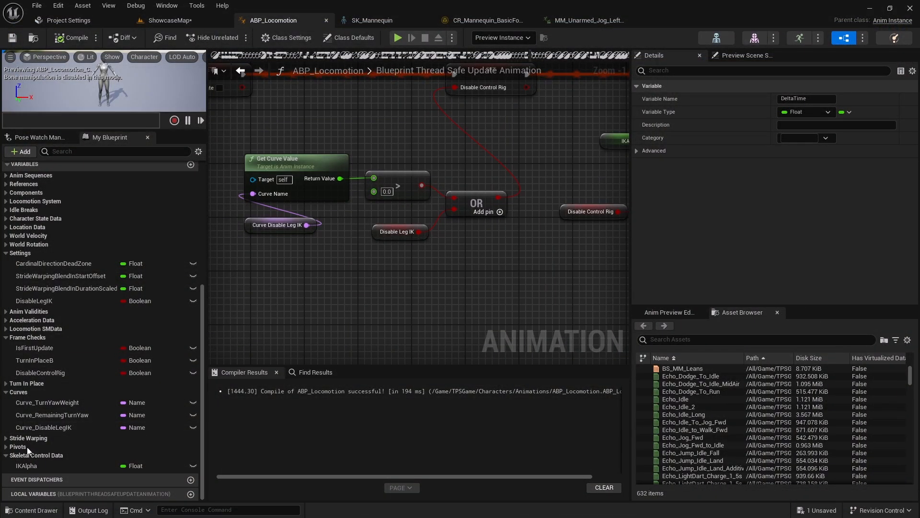
# Enable the DisableControlRig default value, compile and save, and test the character on the ramp in a play session
pyautogui.click(62, 373)
pyautogui.click(781, 267)
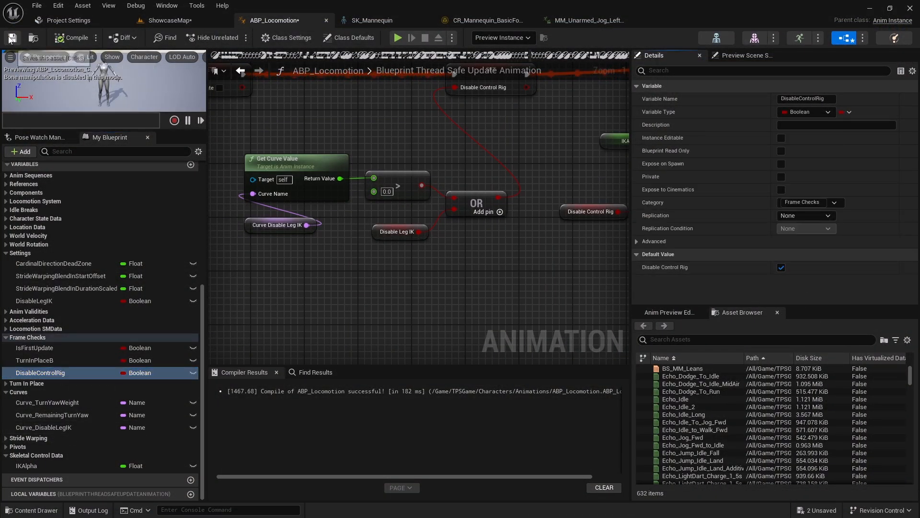
pyautogui.click(398, 37)
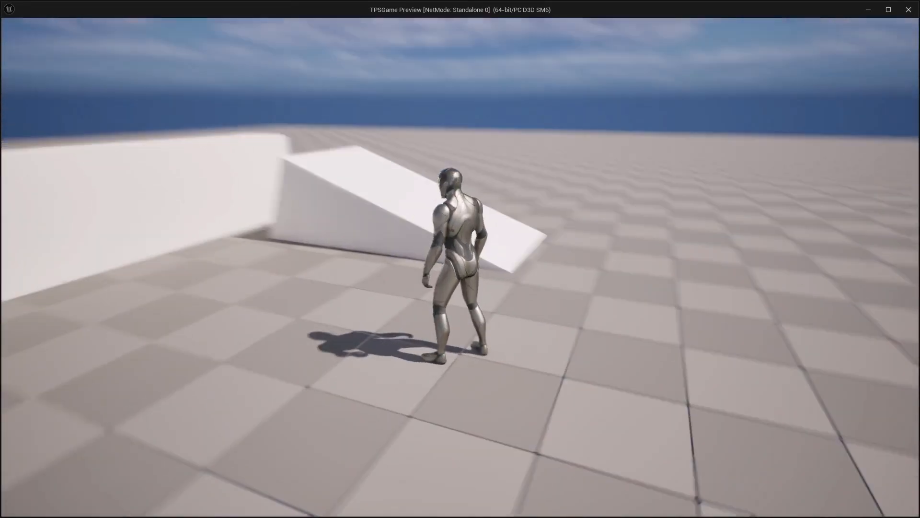
pyautogui.press('w')
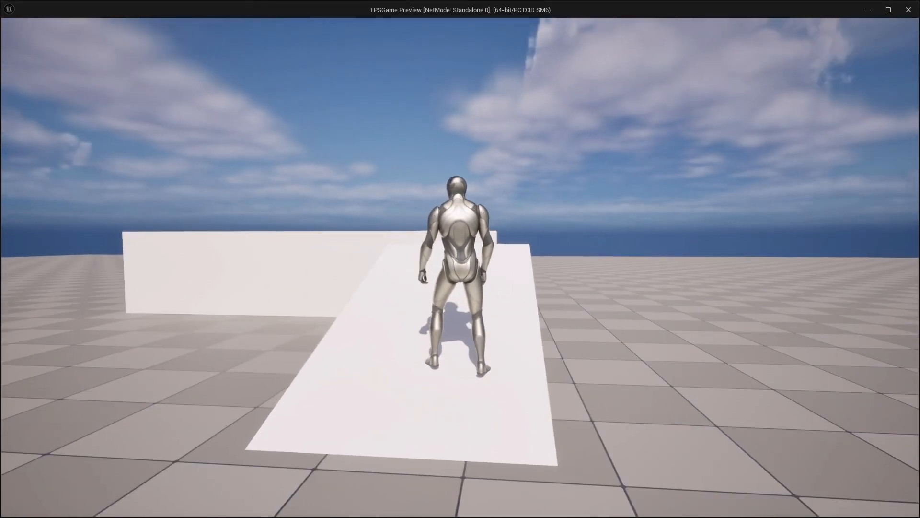
pyautogui.press('w')
pyautogui.press('w')
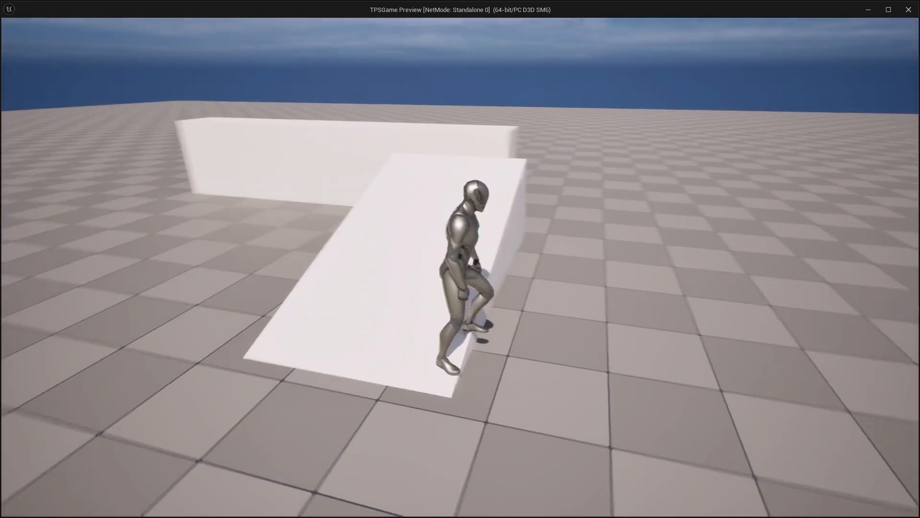
pyautogui.press('w')
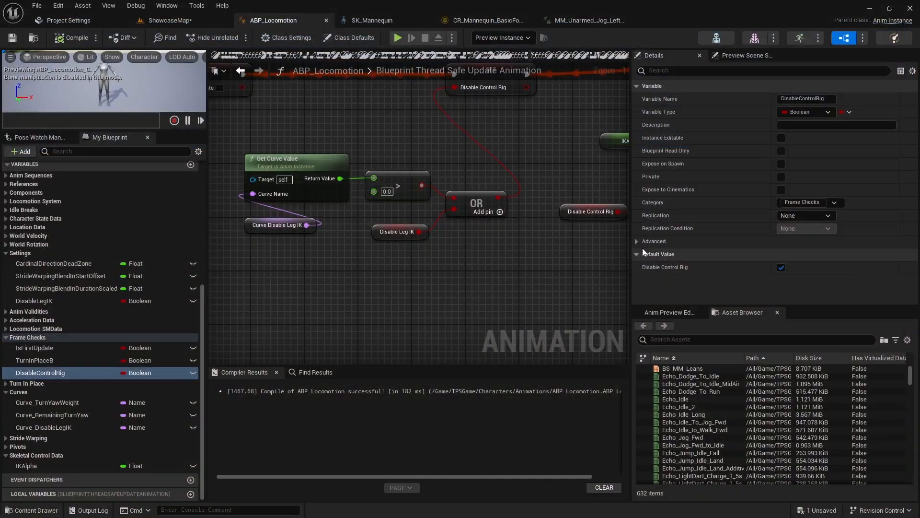
# Turn off the default value of the DisableControlRig variable and compile the animation blueprint
pyautogui.moveTo(451, 242); pyautogui.dragTo(374, 272, button='right')
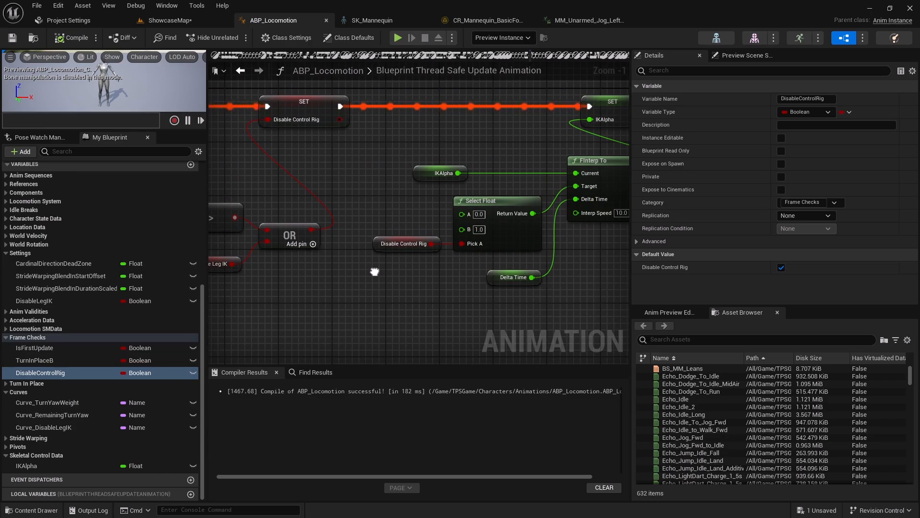
pyautogui.moveTo(374, 272); pyautogui.dragTo(462, 272, button='right')
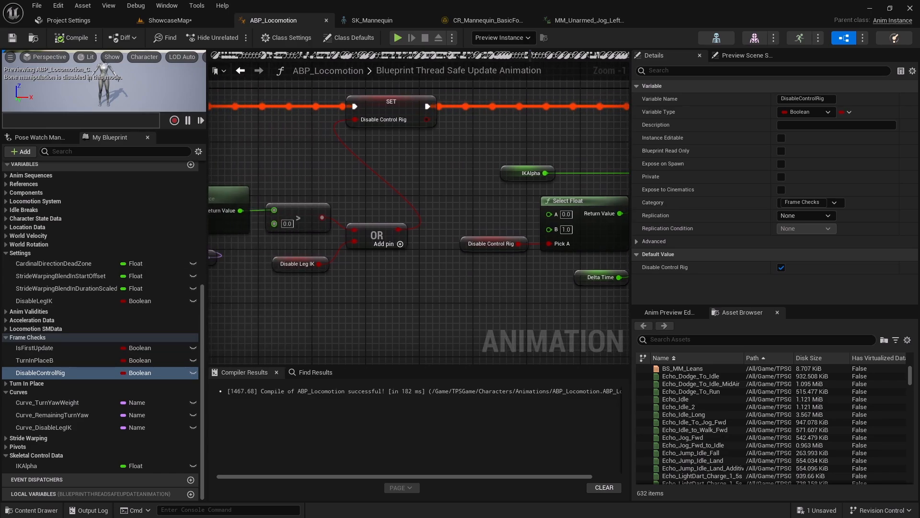
pyautogui.moveTo(480, 295); pyautogui.dragTo(426, 274, button='right')
pyautogui.click(416, 167)
pyautogui.moveTo(399, 213); pyautogui.dragTo(368, 196, button='right')
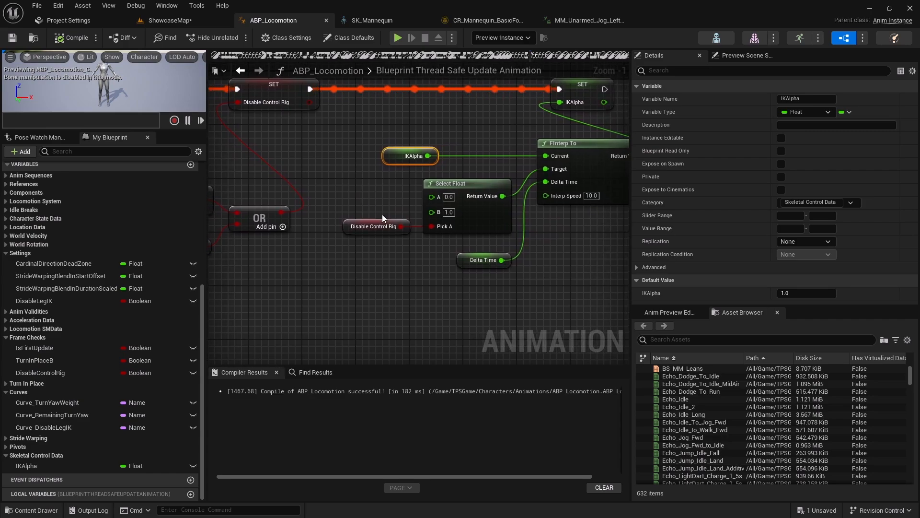
pyautogui.click(376, 226)
pyautogui.moveTo(337, 198); pyautogui.dragTo(438, 205, button='right')
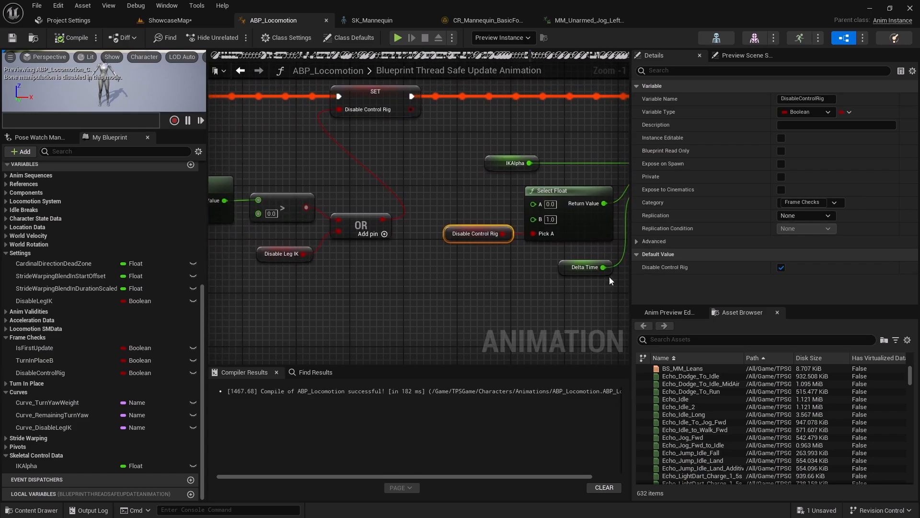
pyautogui.click(781, 267)
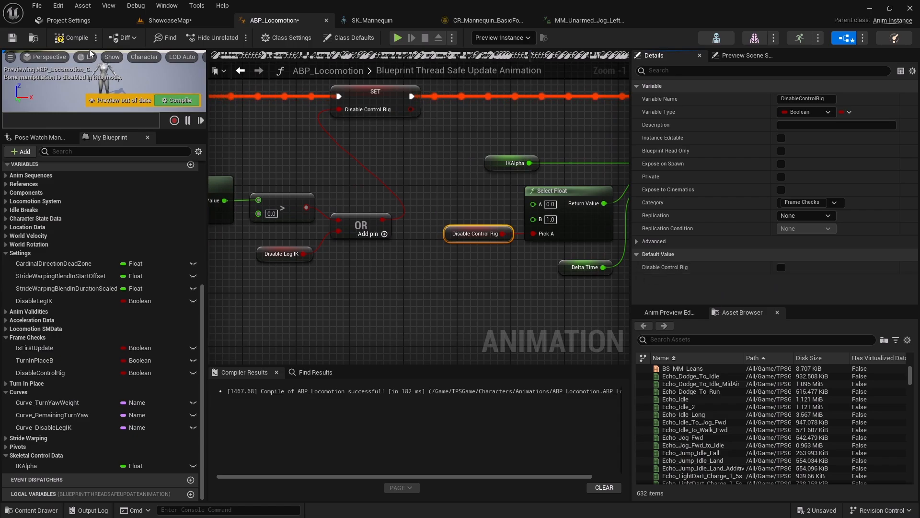
pyautogui.click(72, 38)
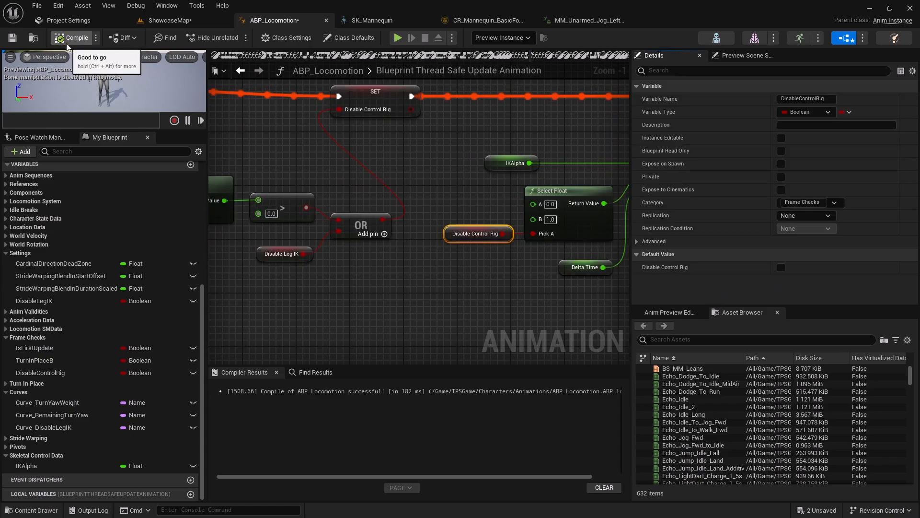
# Enable the DisableLegIK default value, compile, and test the character's legs on the ramp in a play session
pyautogui.click(55, 300)
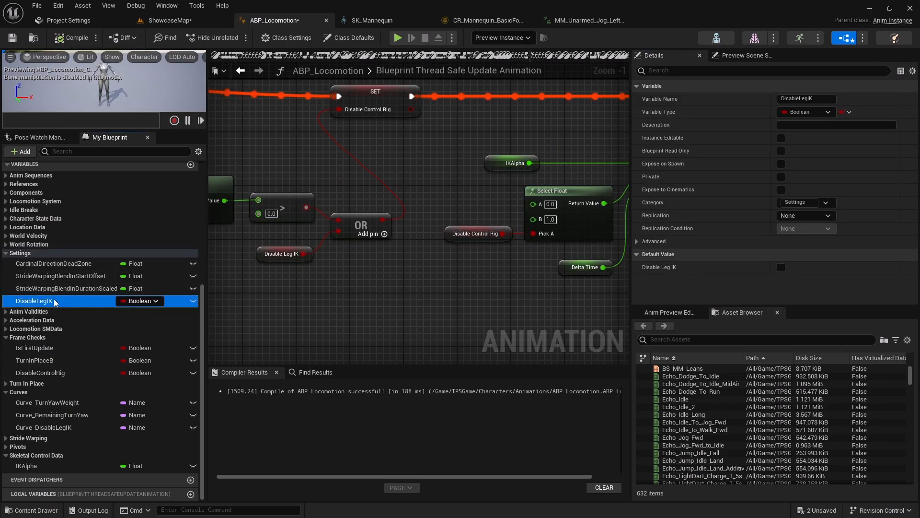
pyautogui.click(782, 268)
pyautogui.click(76, 39)
pyautogui.click(396, 38)
pyautogui.click(497, 238)
pyautogui.press('w')
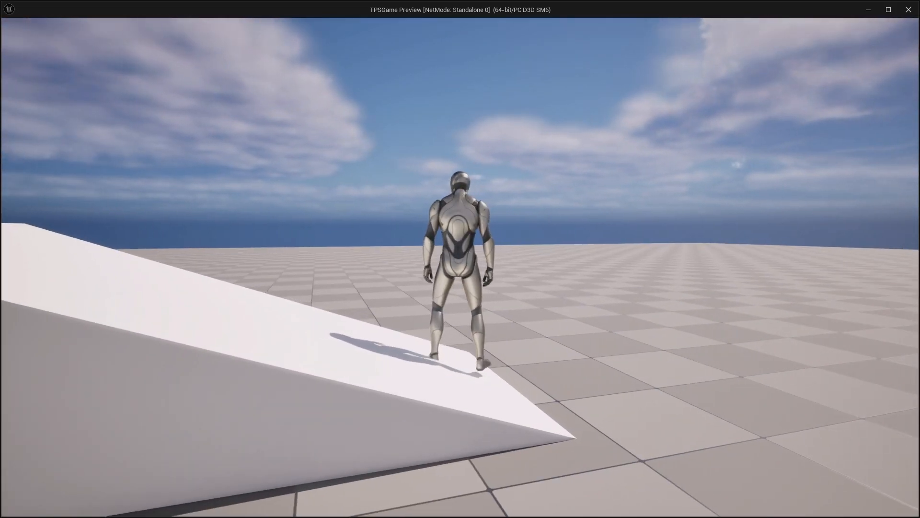
pyautogui.press('w')
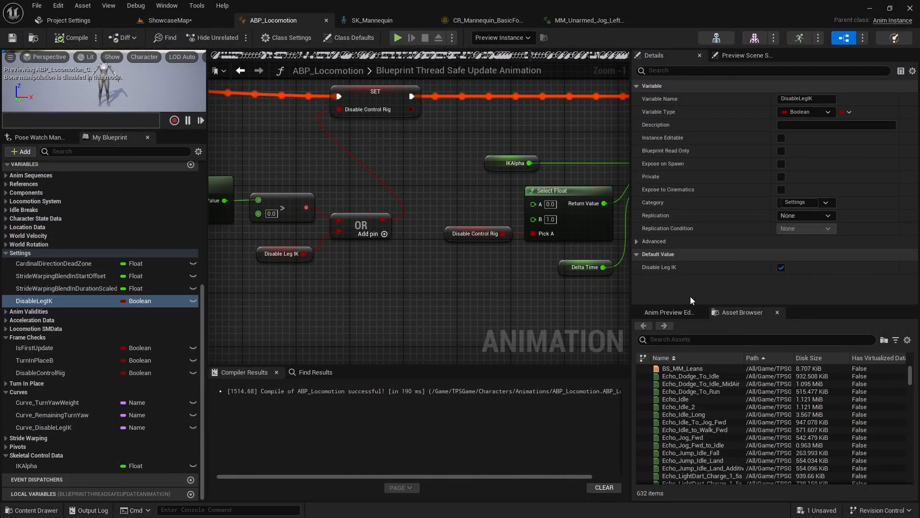
# Turn off the default value of the DisableLegIK variable, and compile and save the animation blueprint
pyautogui.click(781, 270)
pyautogui.click(71, 38)
pyautogui.click(12, 37)
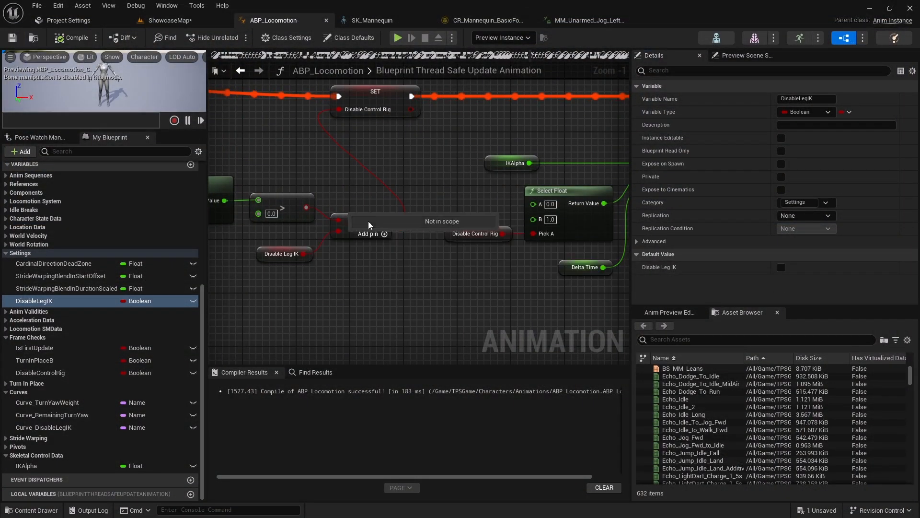
# Playtest leg IK by running, stopping and jumping with the character on the open floor and the ramp
pyautogui.moveTo(376, 202); pyautogui.dragTo(393, 172, button='right')
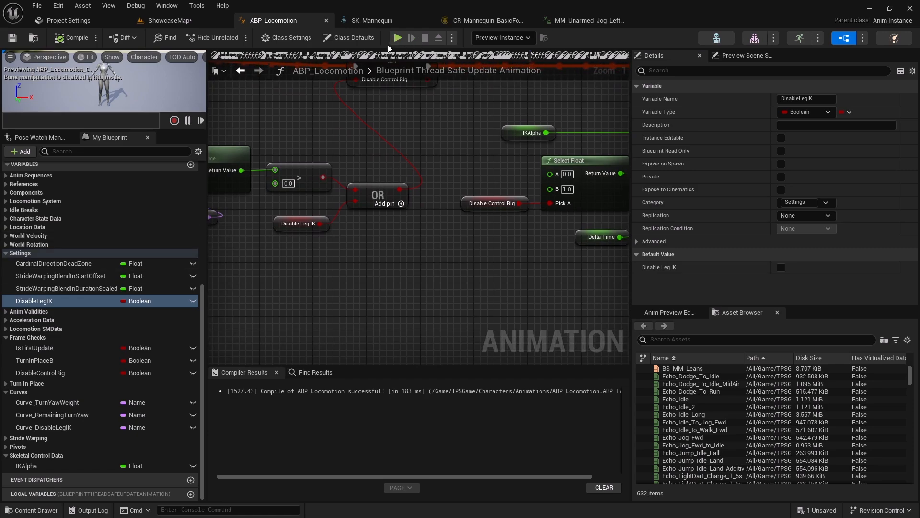
pyautogui.click(398, 37)
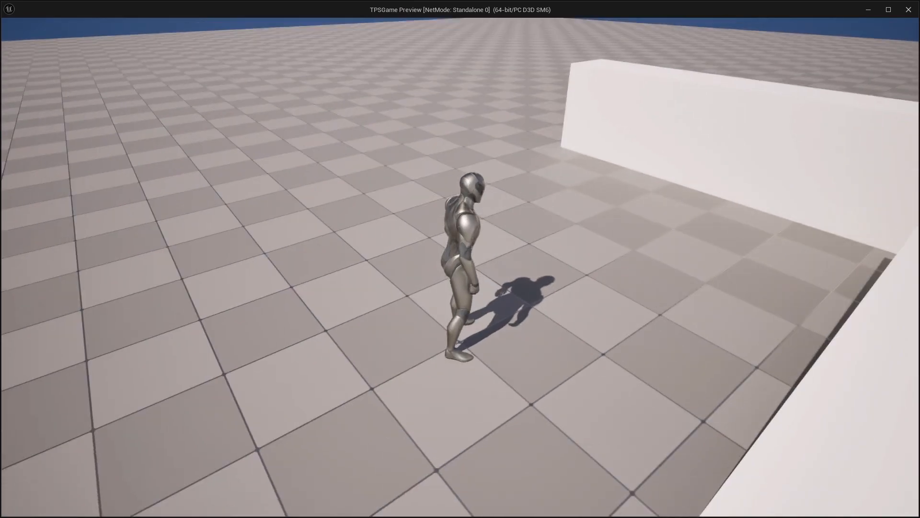
pyautogui.press('w')
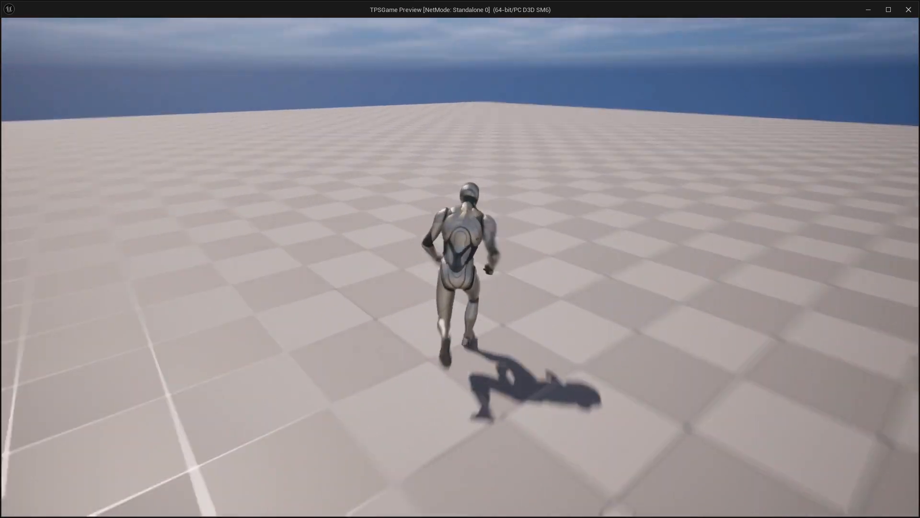
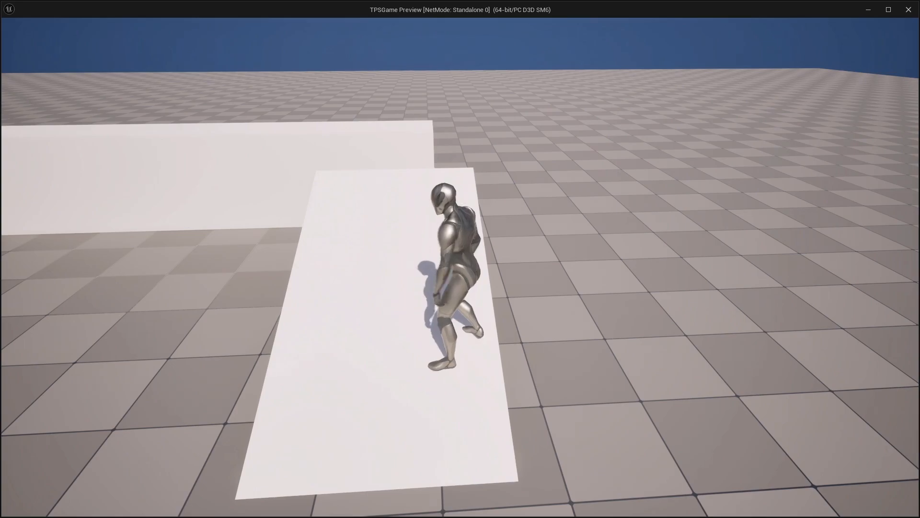
pyautogui.press('s')
pyautogui.press('w')
pyautogui.press('space')
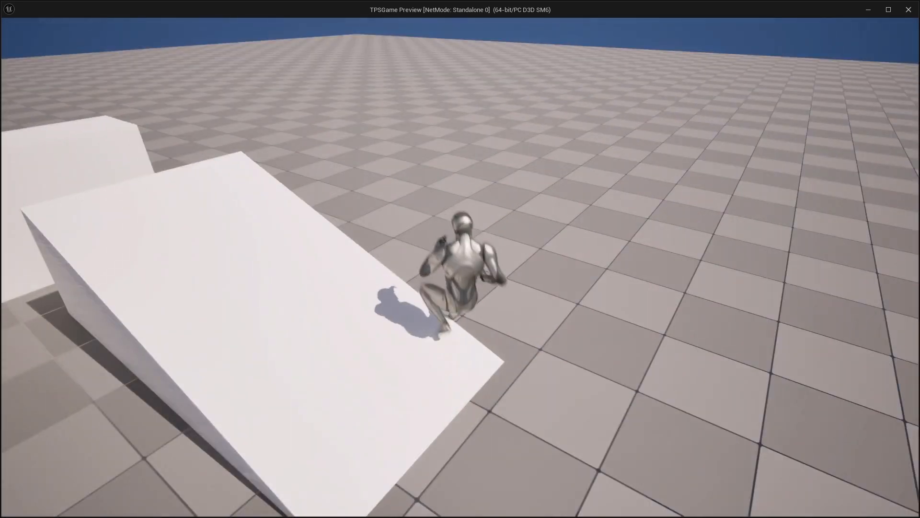
pyautogui.press('w')
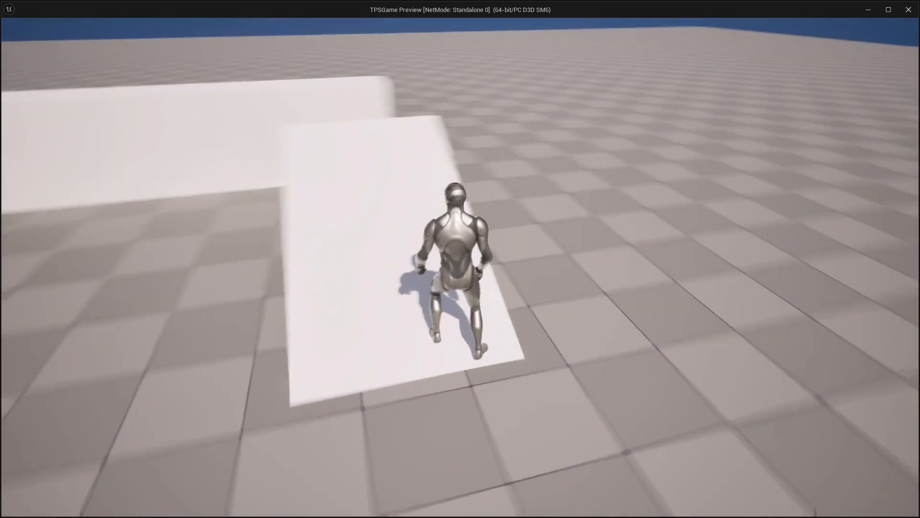
pyautogui.press('w')
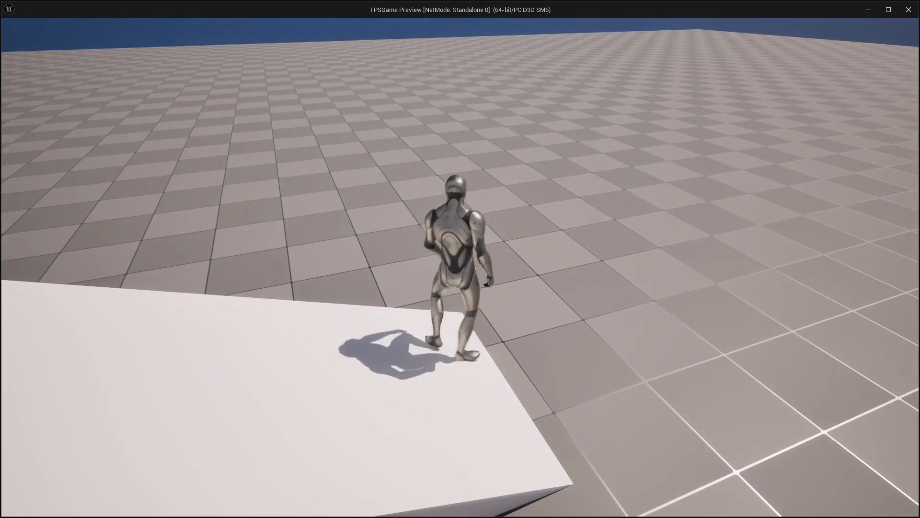
pyautogui.press('d')
pyautogui.press('w')
pyautogui.press('space')
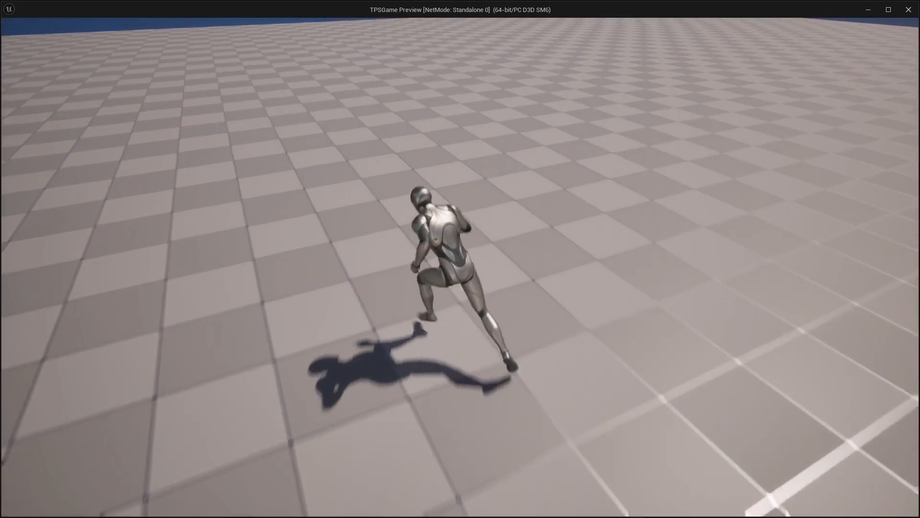
pyautogui.press('w')
pyautogui.press('d')
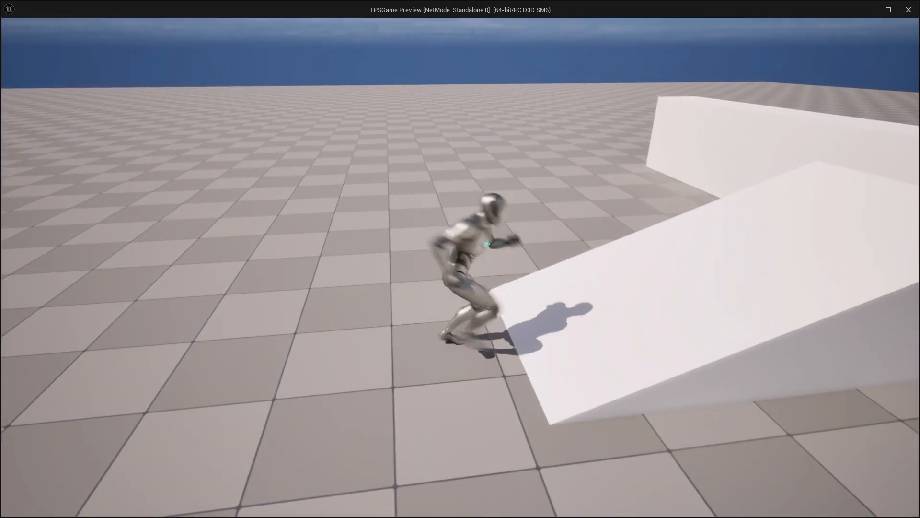
pyautogui.press('w')
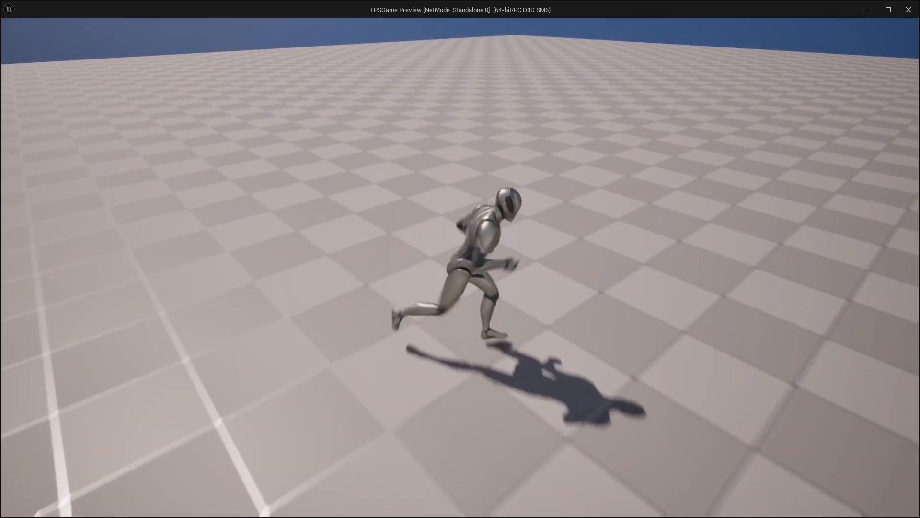
pyautogui.press('w')
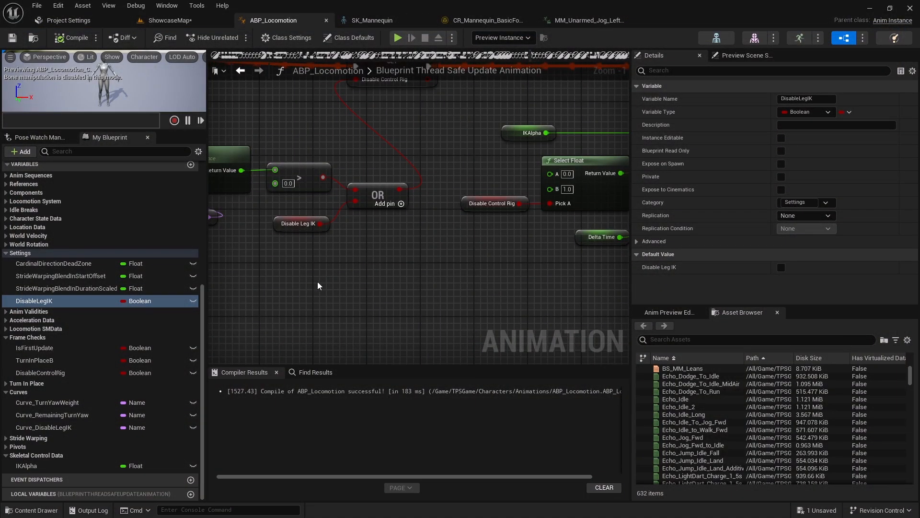
# Save all modified assets in the project
pyautogui.moveTo(318, 286); pyautogui.dragTo(333, 256, button='right')
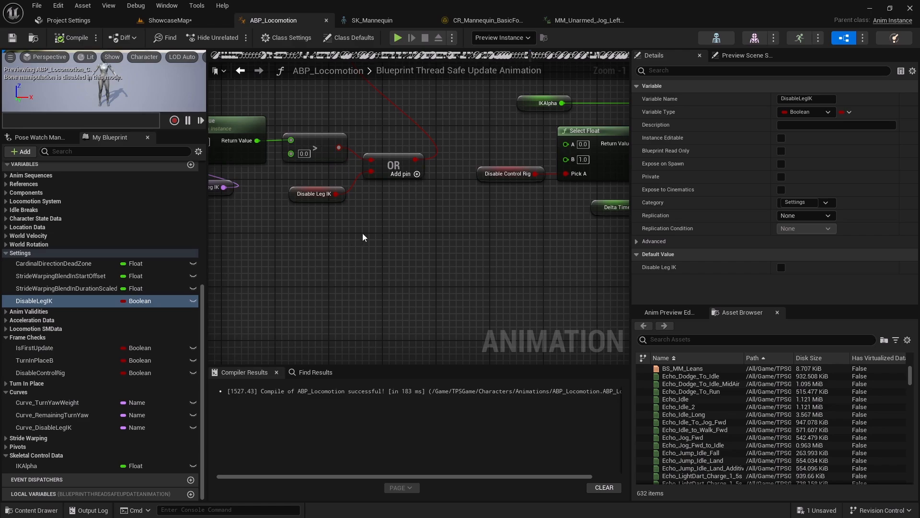
pyautogui.moveTo(320, 233); pyautogui.dragTo(359, 254, button='right')
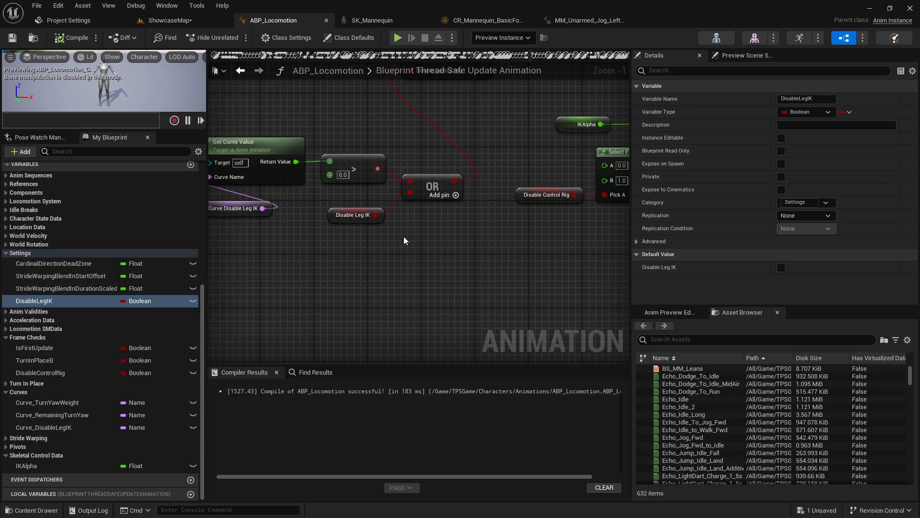
pyautogui.moveTo(438, 228); pyautogui.dragTo(421, 262, button='right')
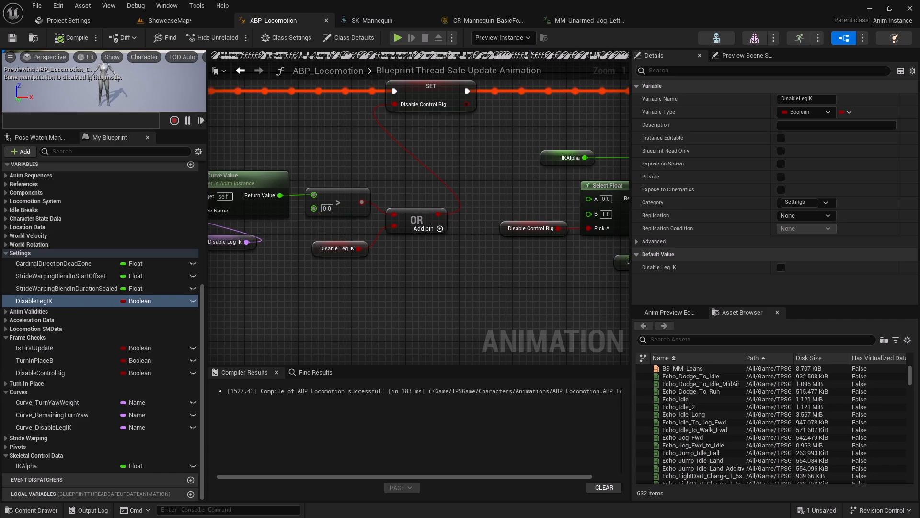
pyautogui.moveTo(334, 279); pyautogui.dragTo(367, 266, button='right')
pyautogui.click(37, 5)
pyautogui.click(62, 63)
# Open the DT_Animset data table from TPSGame/Data/DataTable/Locomotion and examine the walk Config settings of the Unarmed row
pyautogui.click(169, 20)
pyautogui.scroll(-3, 70, 446)
pyautogui.scroll(7, 70, 442)
pyautogui.click(55, 415)
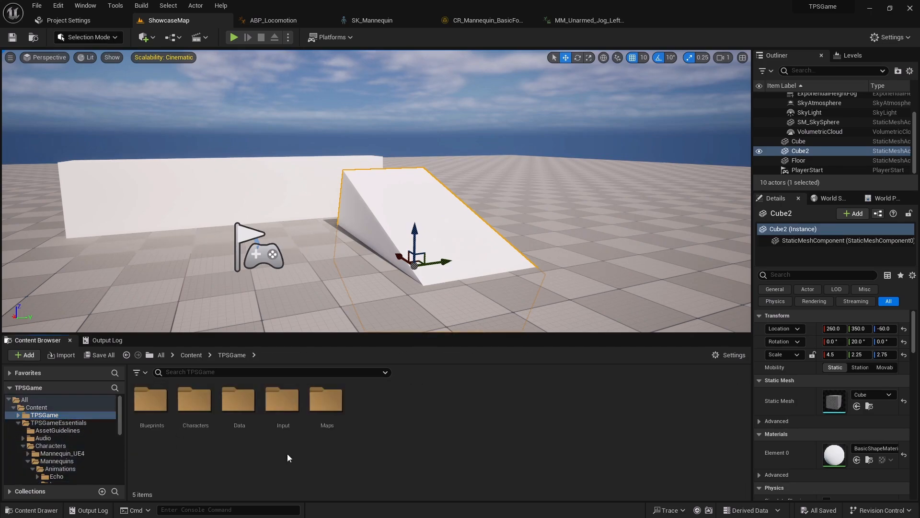
pyautogui.doubleClick(238, 422)
pyautogui.doubleClick(166, 435)
pyautogui.doubleClick(167, 434)
pyautogui.doubleClick(162, 413)
pyautogui.scroll(-5, 162, 413)
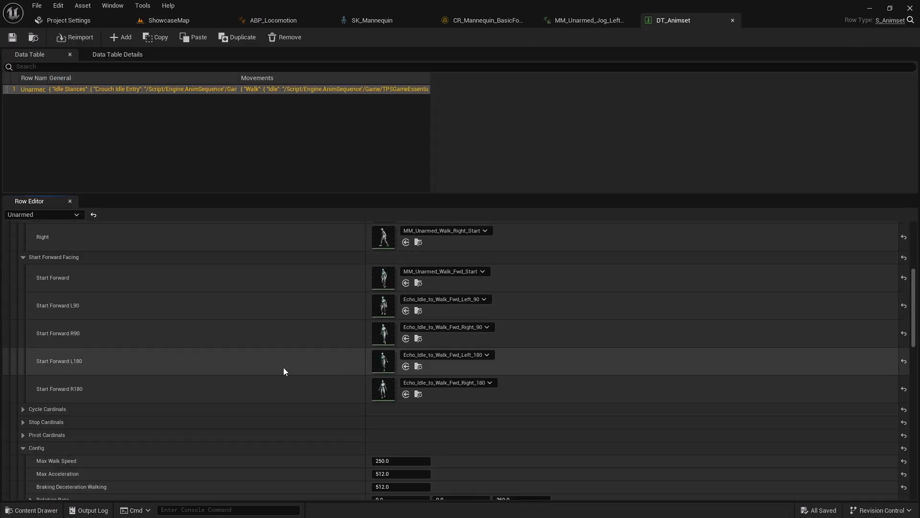
pyautogui.scroll(-3, 284, 367)
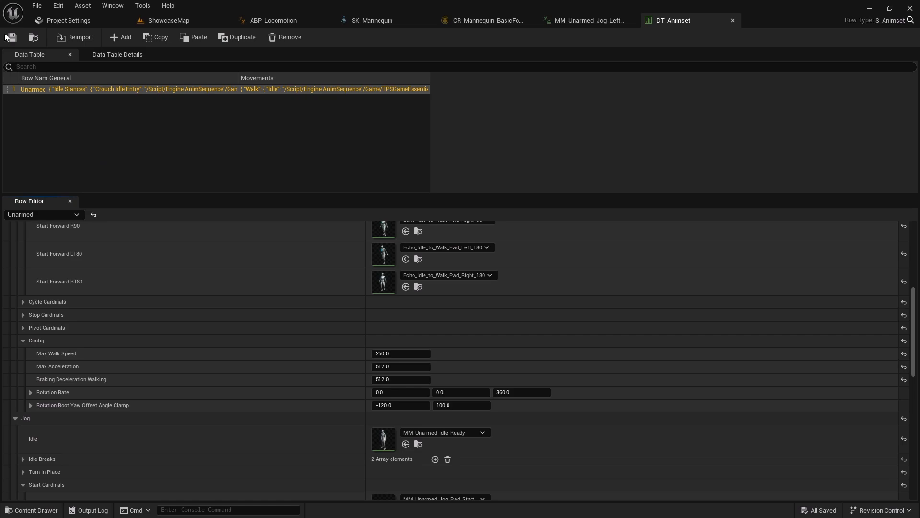
# Open the S_Animset structure from Data/Structs/Locomotion and examine its default movement values
pyautogui.click(169, 20)
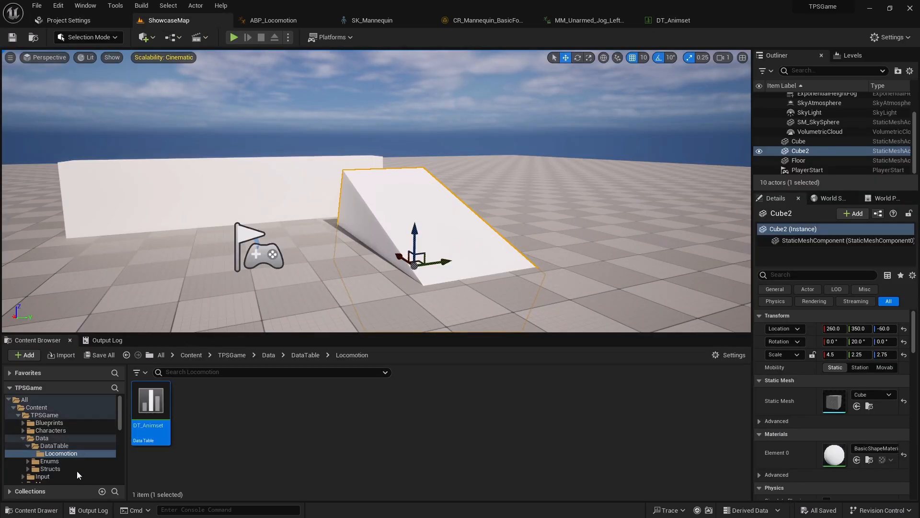
pyautogui.scroll(-2, 74, 468)
pyautogui.click(66, 438)
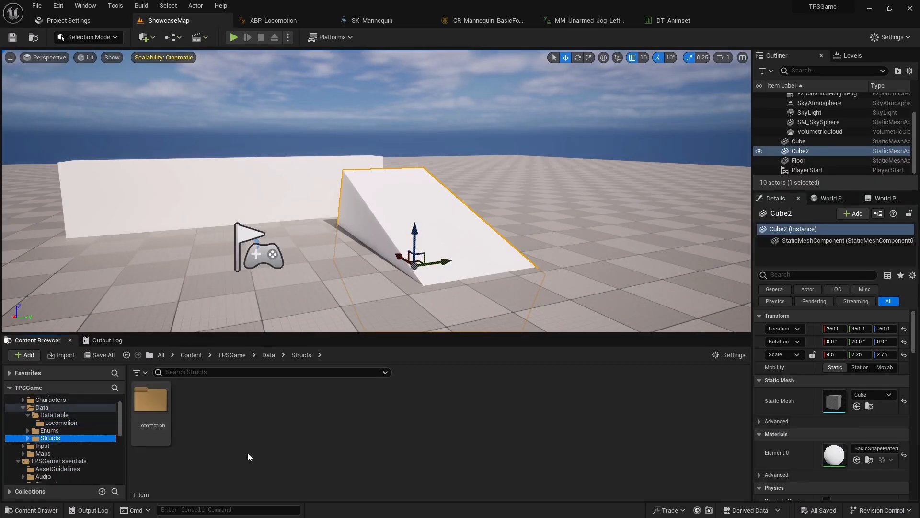
pyautogui.doubleClick(170, 422)
pyautogui.click(238, 412)
pyautogui.doubleClick(239, 412)
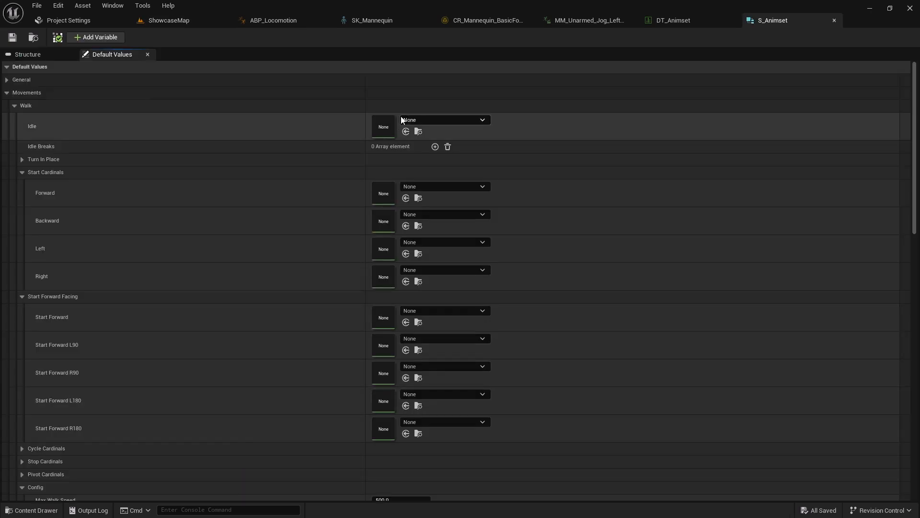
pyautogui.scroll(-3, 356, 251)
# Open the S_Anim_Config structure from the Structs/Locomotion/Movement folder and show its member variables
pyautogui.click(145, 22)
pyautogui.scroll(3, 58, 407)
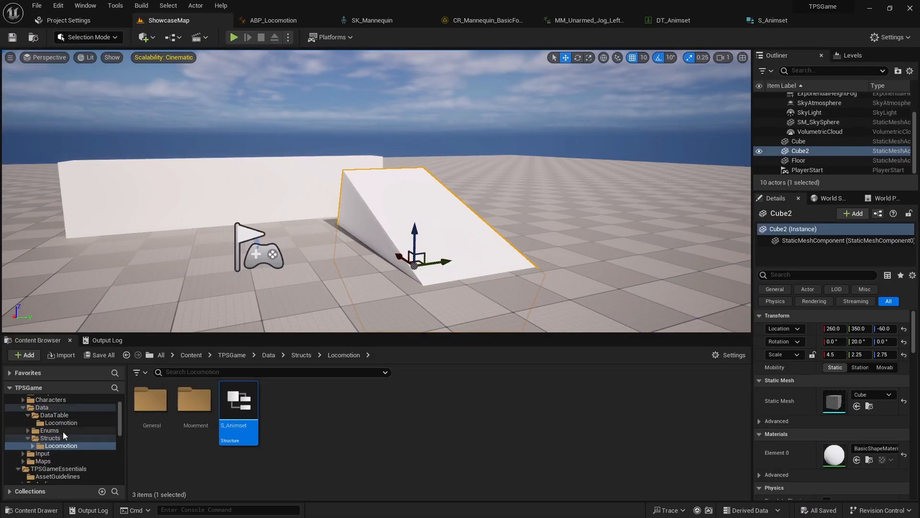
pyautogui.doubleClick(195, 402)
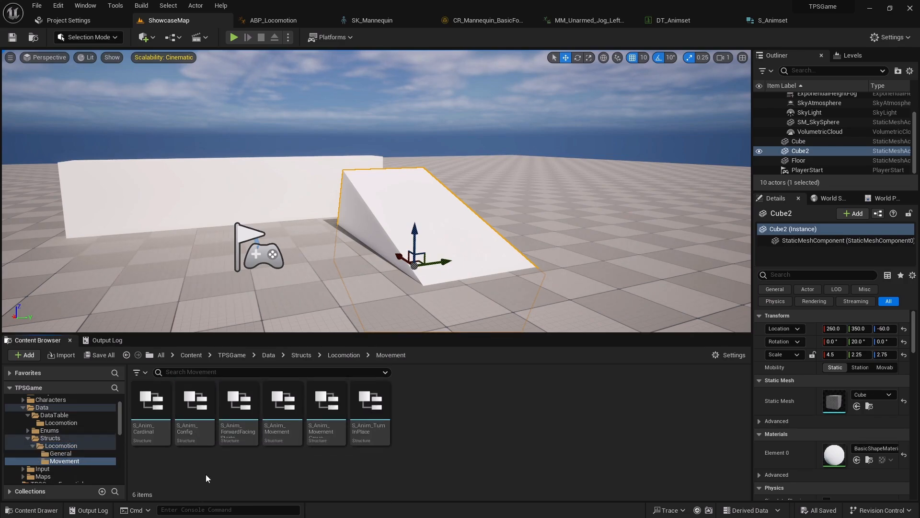
pyautogui.doubleClick(192, 424)
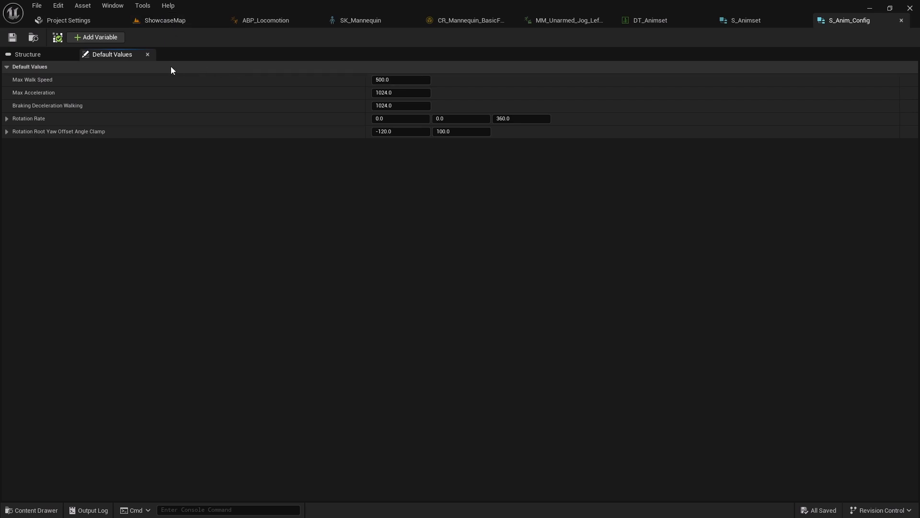
pyautogui.click(48, 57)
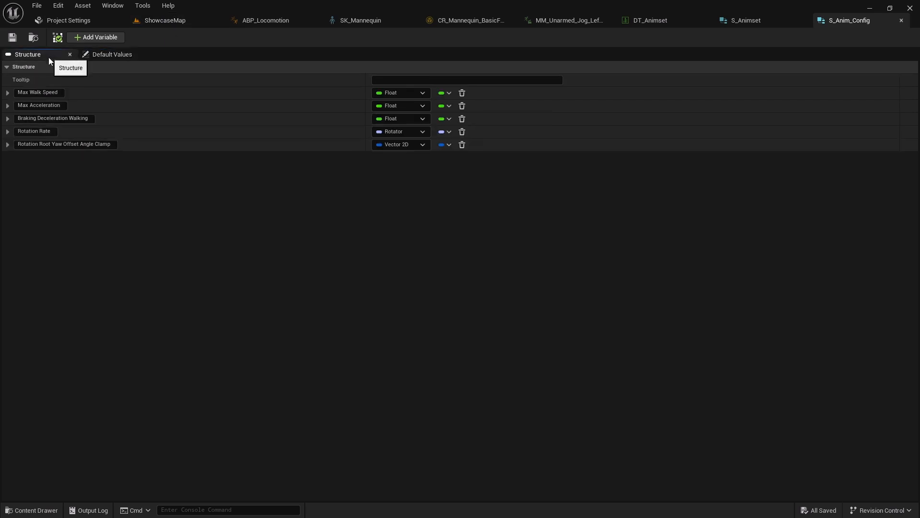
# Add Boolean variables Disable Leg IK and Disable Leg IK While Moving to S_Anim_Config, check their defaults and save the structure
pyautogui.click(103, 38)
pyautogui.click(46, 157)
pyautogui.write('Disable Leg IK')
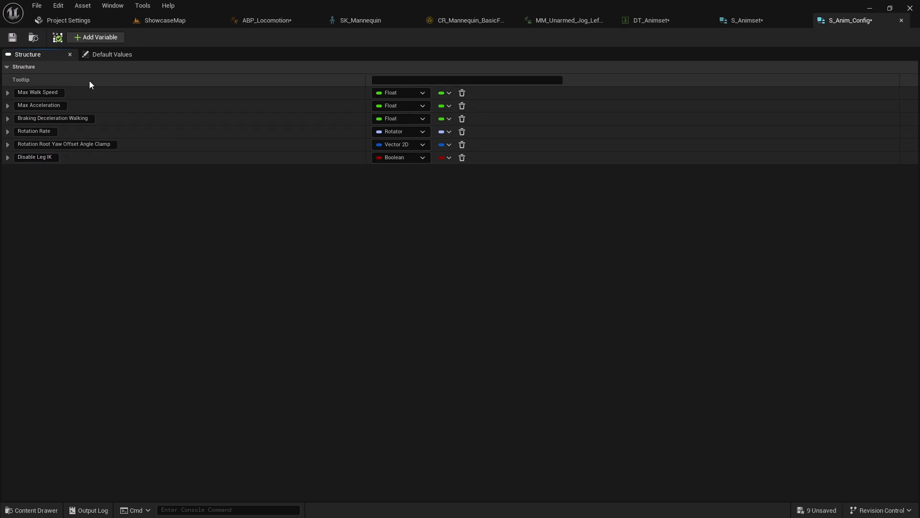
pyautogui.click(99, 38)
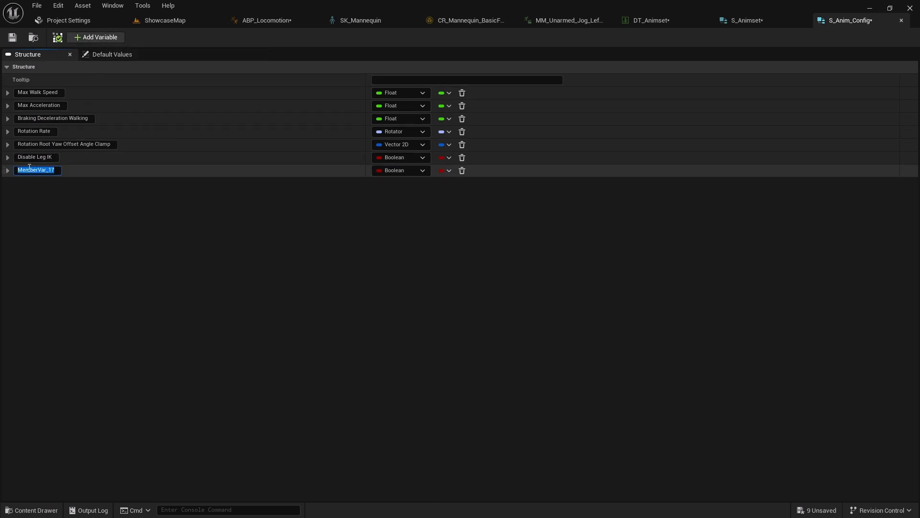
pyautogui.write('Disable Leg IK While Moving')
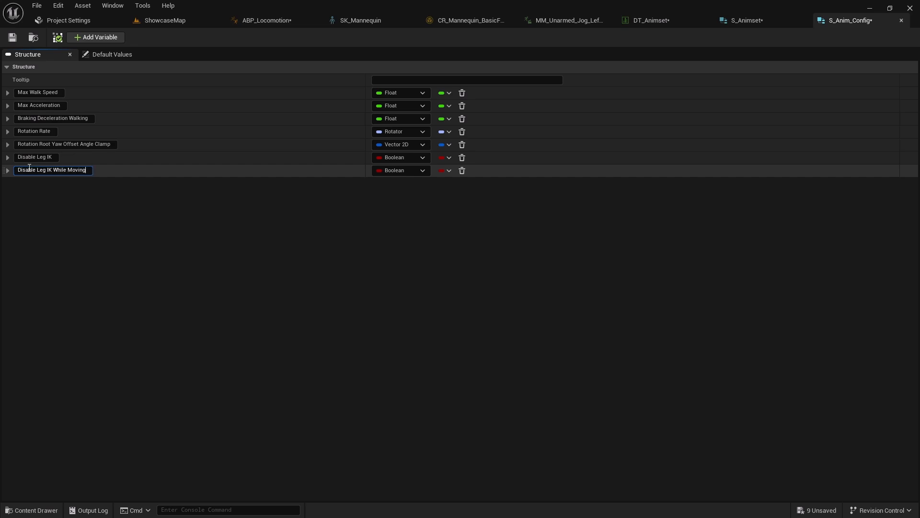
pyautogui.press('Return')
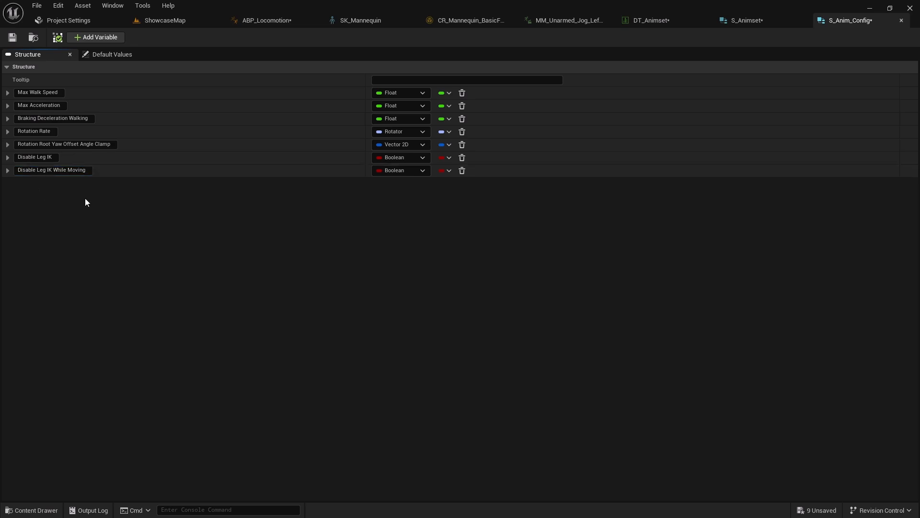
pyautogui.click(136, 55)
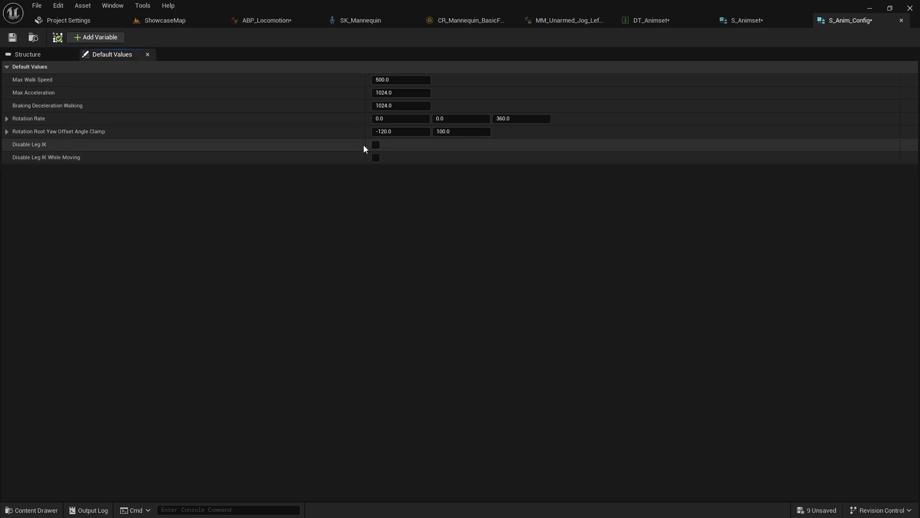
pyautogui.click(12, 37)
# Open and save the S_Anim_Movement structure and the movement group structure that holds Walk, Jog and Crouch
pyautogui.click(164, 20)
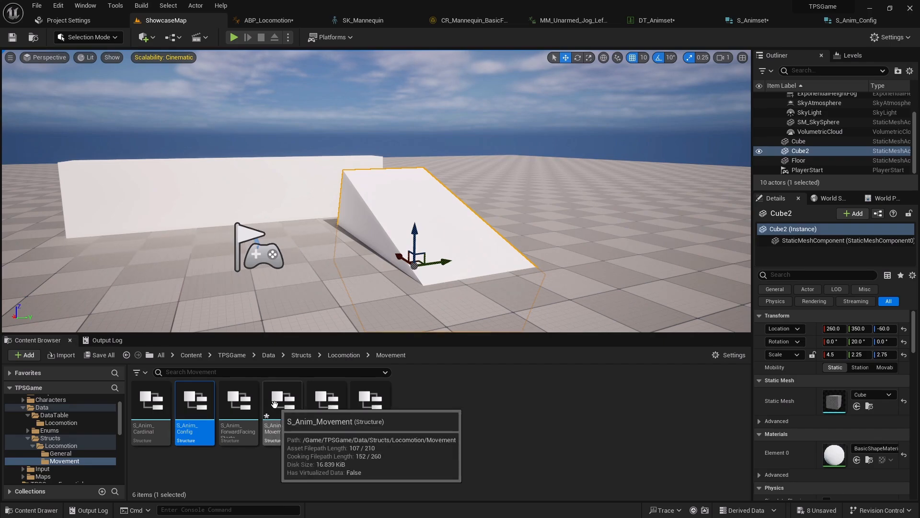
pyautogui.doubleClick(277, 407)
pyautogui.click(13, 37)
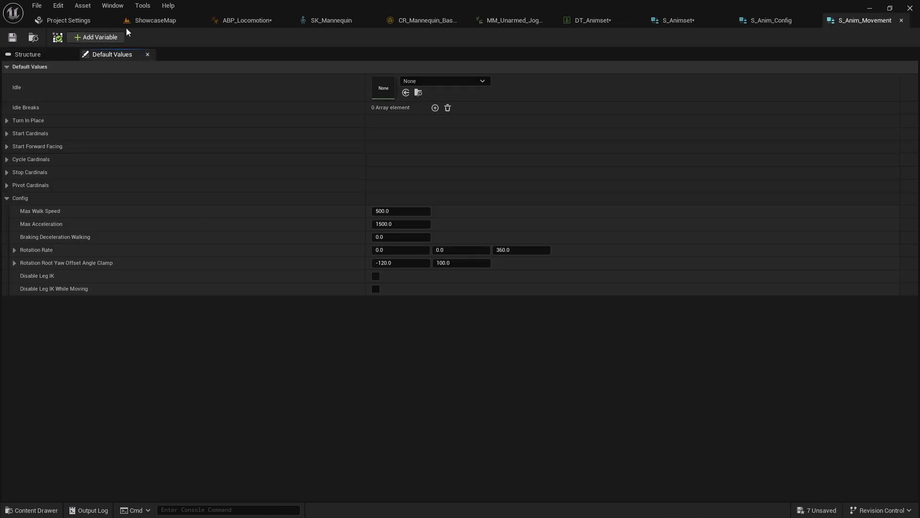
pyautogui.click(144, 20)
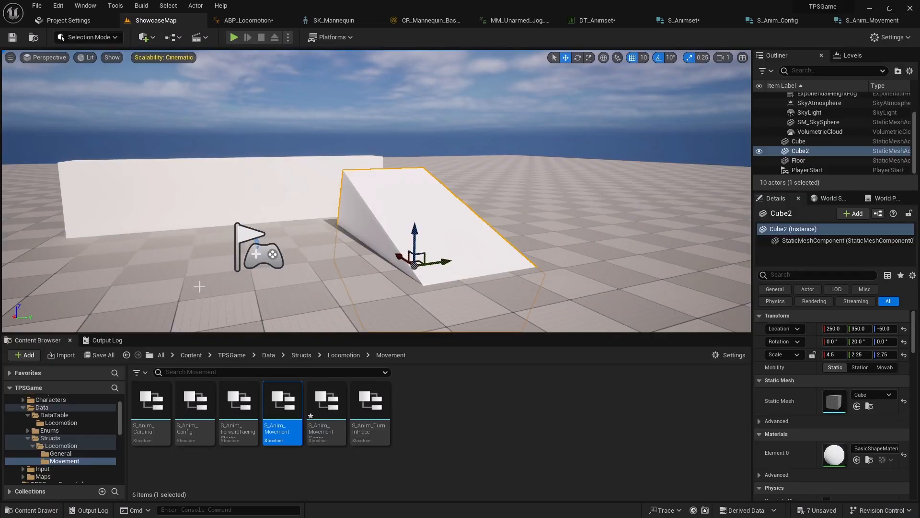
pyautogui.doubleClick(329, 406)
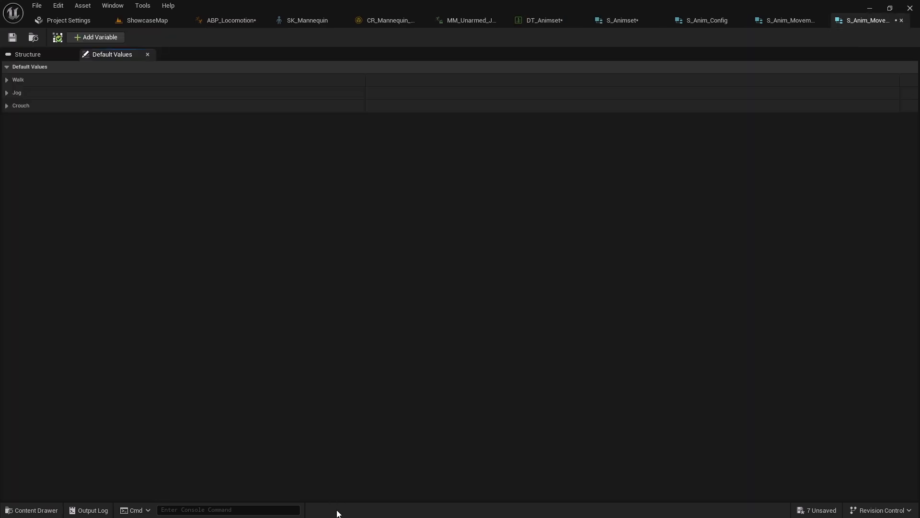
pyautogui.click(13, 38)
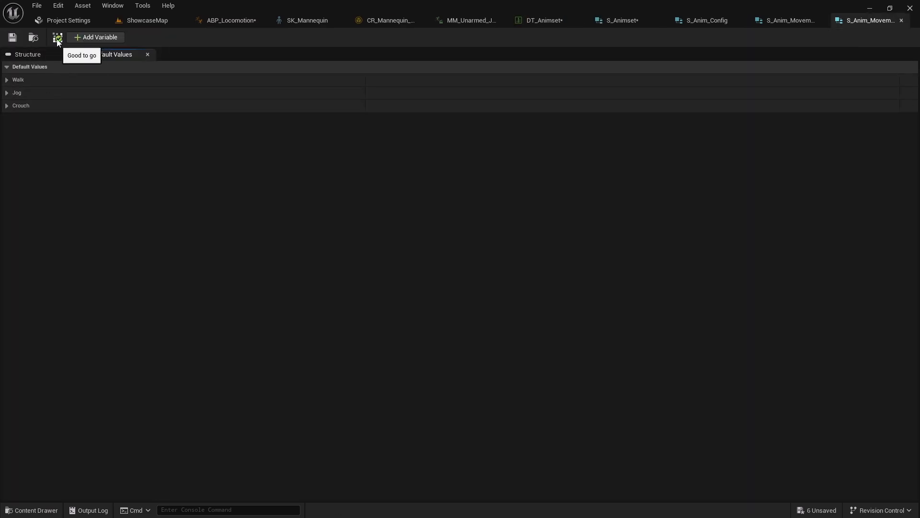
# Open and save the S_Anim_Sprint and S_Anim_General structures from the Structs/Locomotion/General folder
pyautogui.click(131, 22)
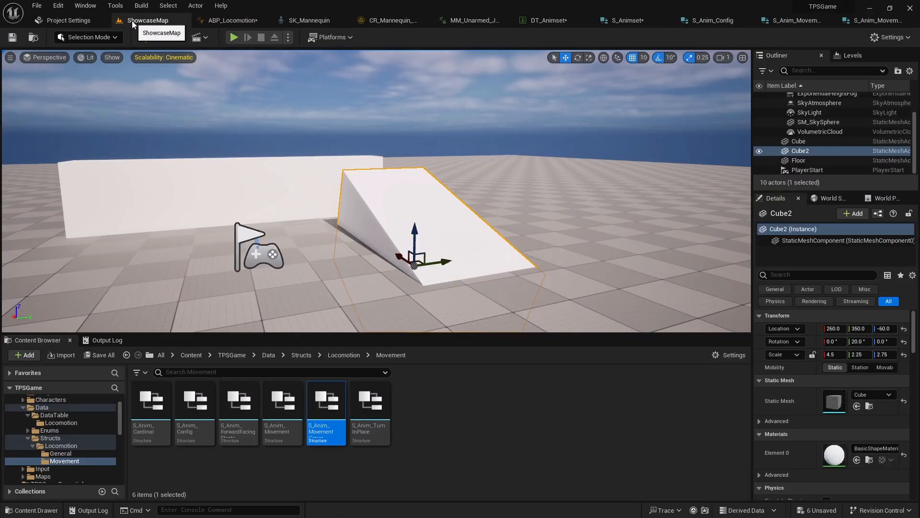
pyautogui.click(69, 454)
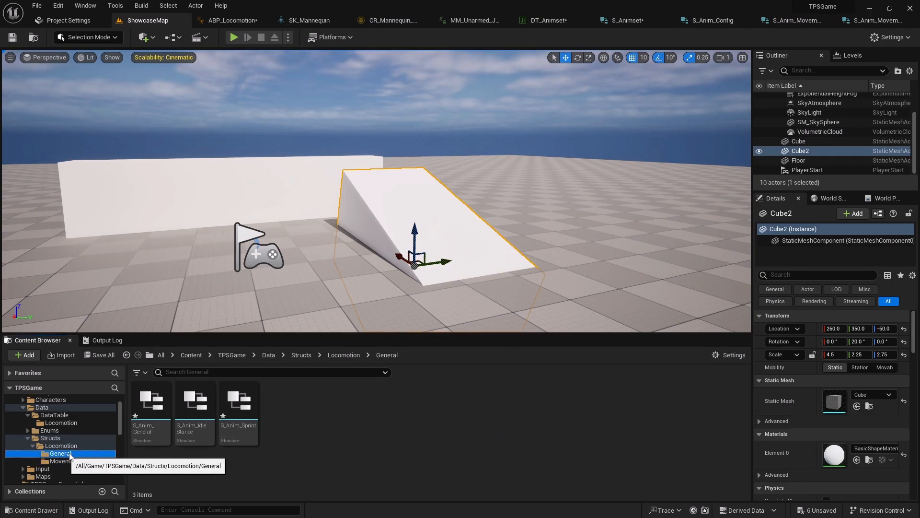
pyautogui.doubleClick(248, 429)
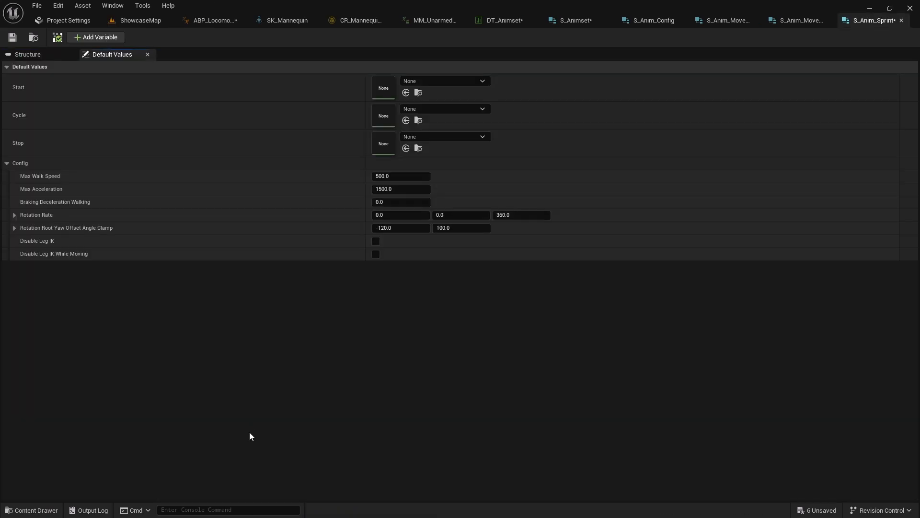
pyautogui.click(17, 37)
pyautogui.click(122, 22)
pyautogui.doubleClick(157, 399)
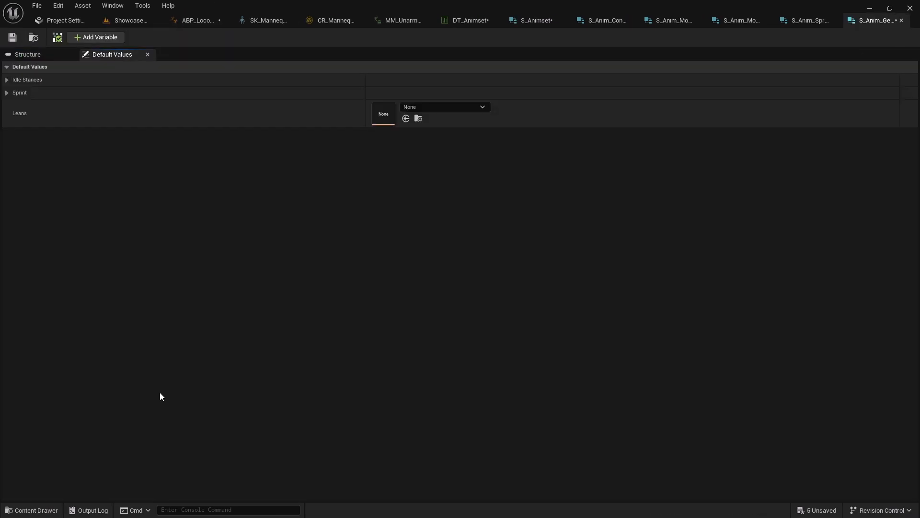
pyautogui.click(13, 36)
# Save the S_Animset structure and the DT_Animset data table
pyautogui.click(131, 22)
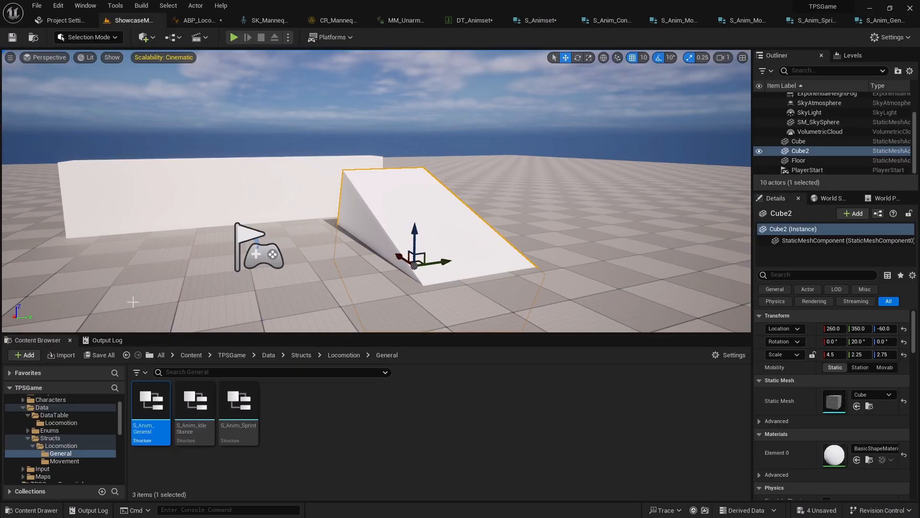
pyautogui.click(61, 445)
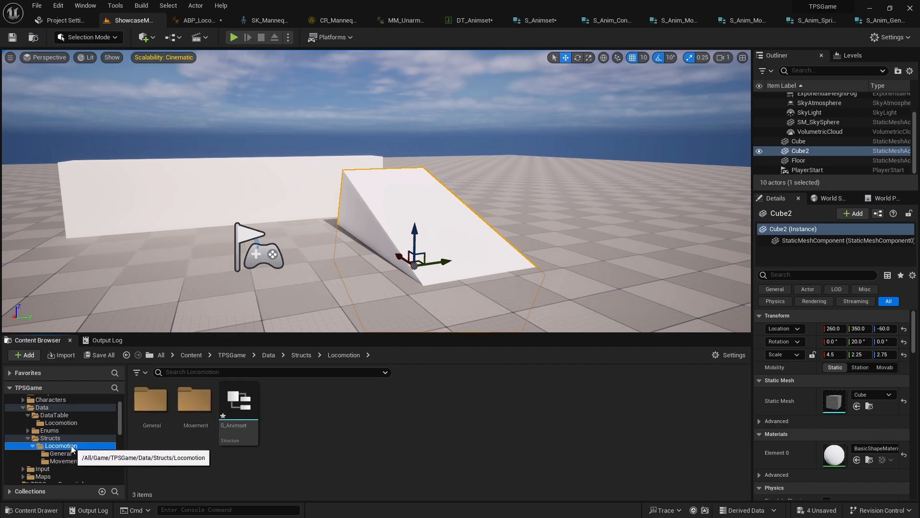
pyautogui.doubleClick(231, 426)
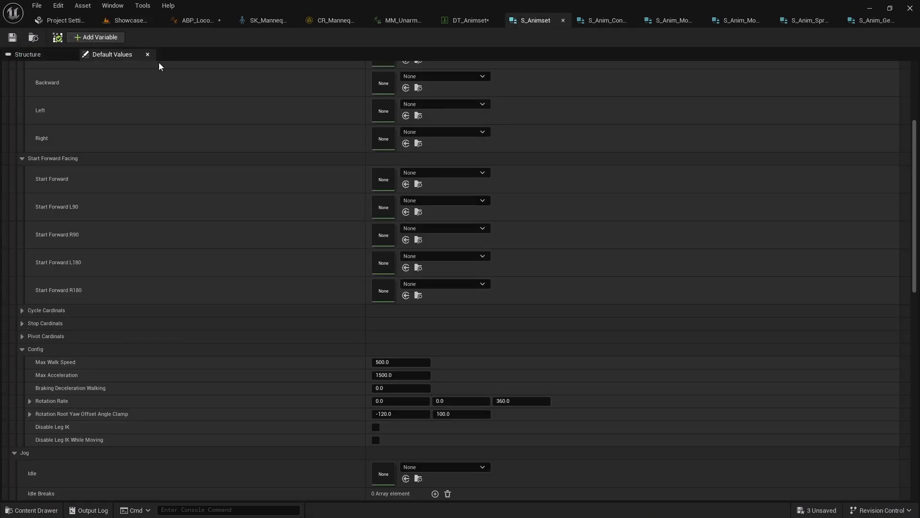
pyautogui.click(448, 22)
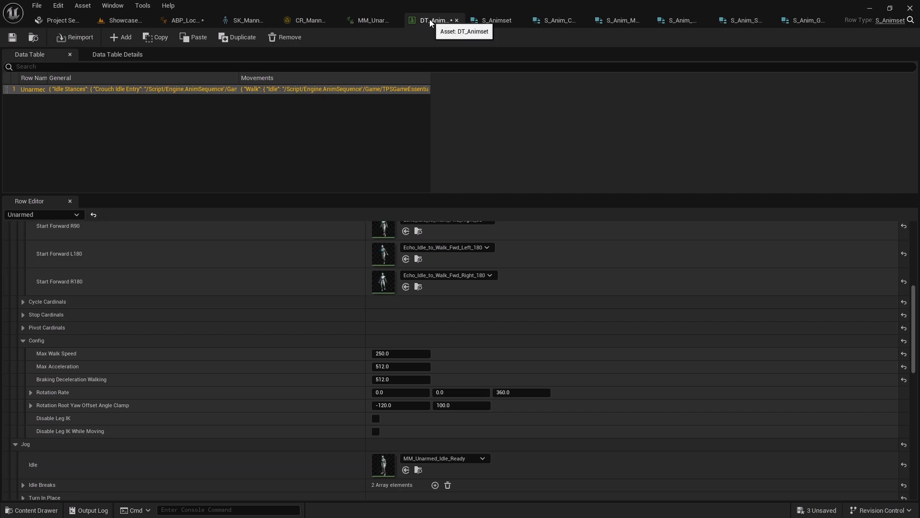
pyautogui.click(12, 39)
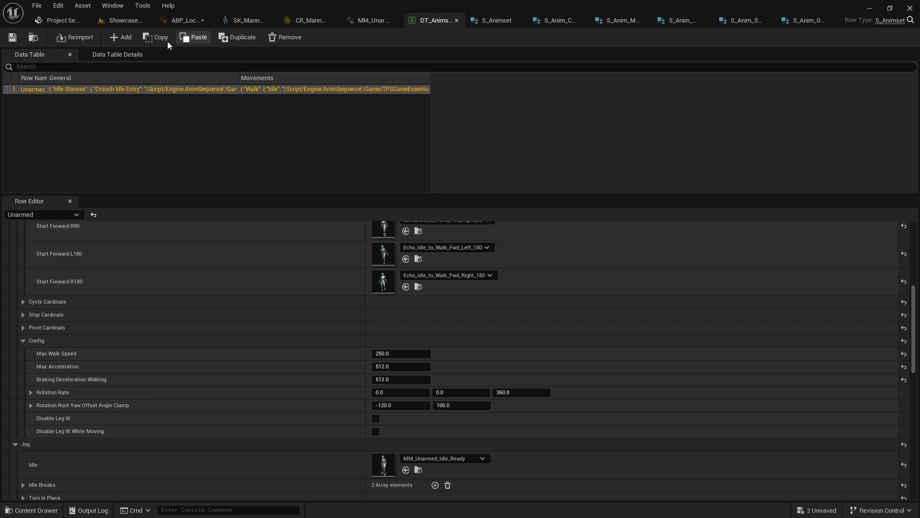
# Open the BPC_LocomotionSystem component blueprint from TPSGame/Blueprints/Components and compile it
pyautogui.click(123, 20)
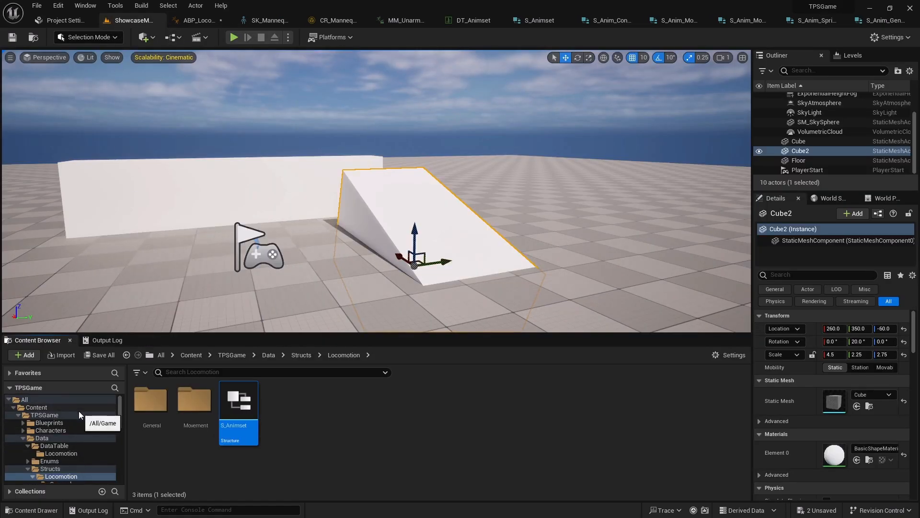
pyautogui.click(53, 422)
pyautogui.doubleClick(150, 400)
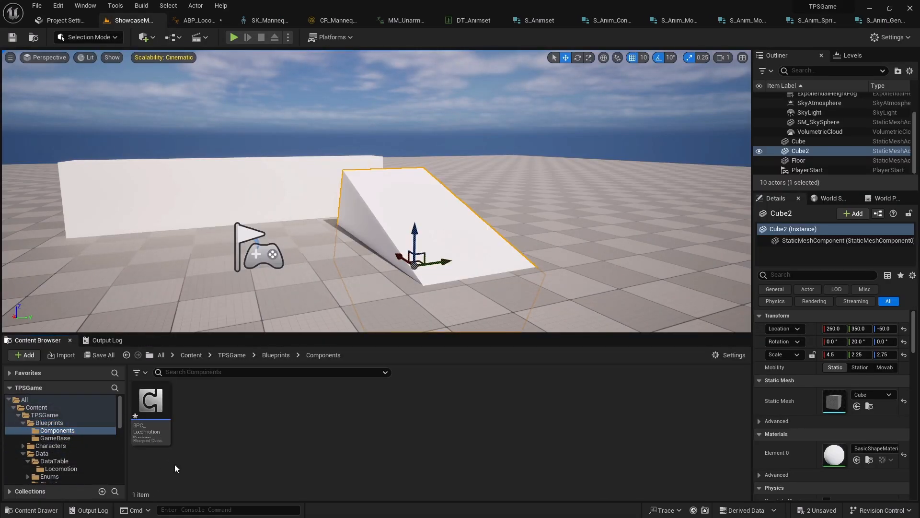
pyautogui.doubleClick(150, 400)
pyautogui.click(76, 41)
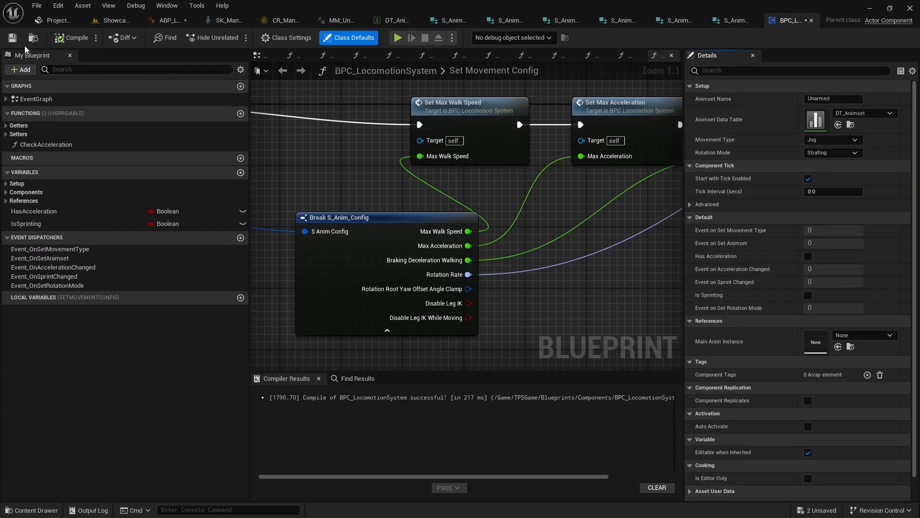
# Save the BPC_LocomotionSystem blueprint together with the remaining unsaved assets
pyautogui.click(37, 6)
pyautogui.click(79, 71)
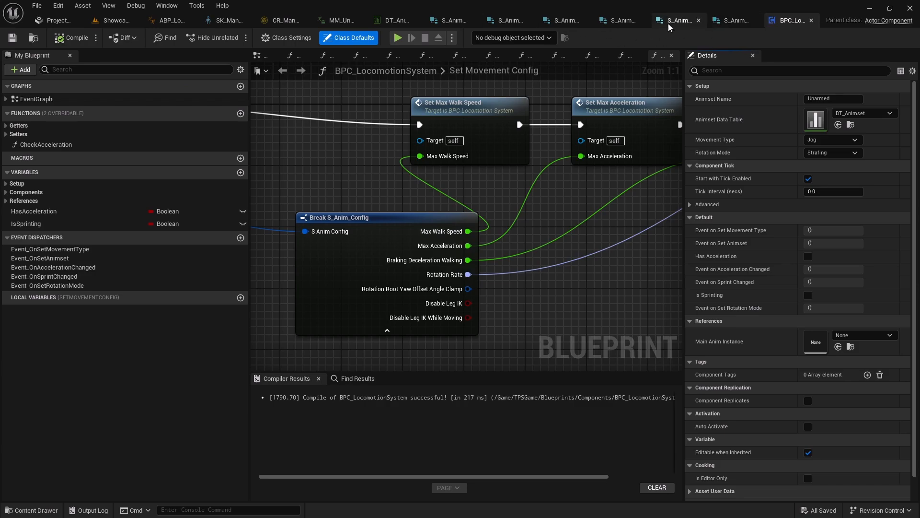
pyautogui.click(37, 6)
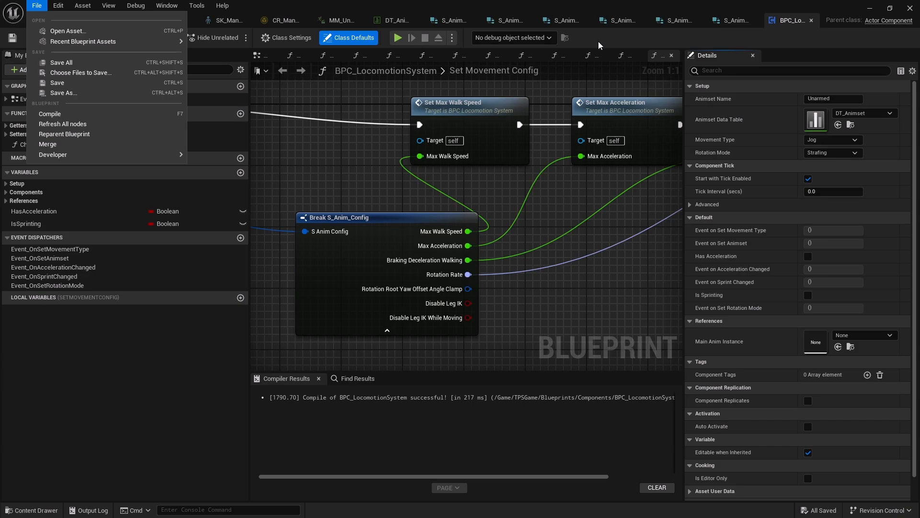
pyautogui.click(532, 180)
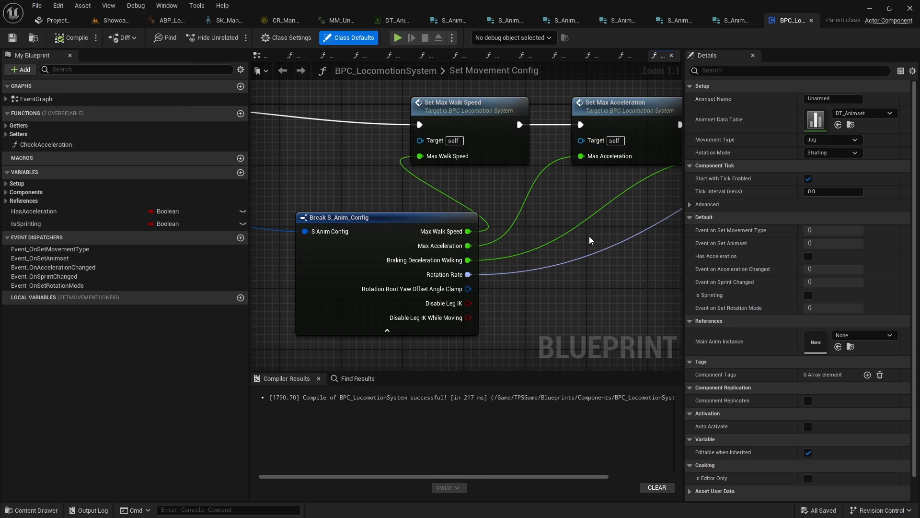
# Examine the Disable Leg IK and Disable Leg IK While Moving options in the Walk and Crouch configs of DT_Animset's Unarmed row
pyautogui.click(390, 23)
pyautogui.scroll(7, 201, 431)
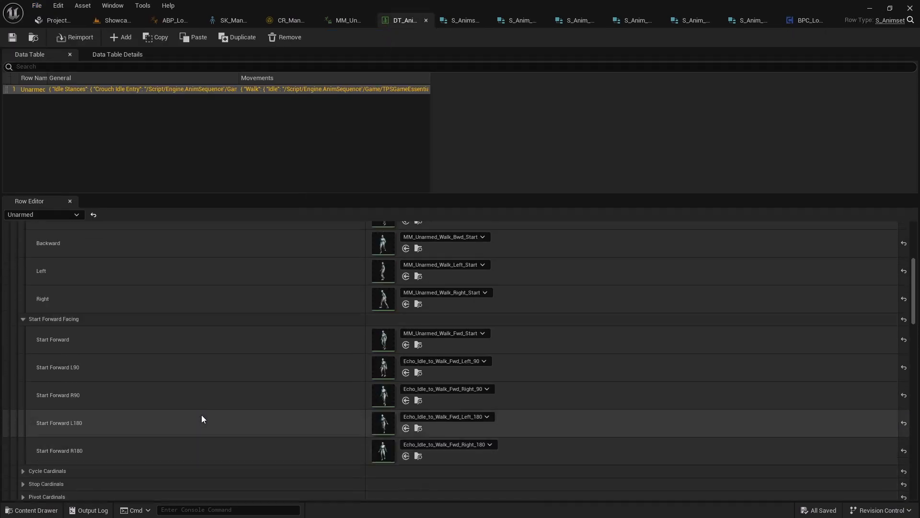
pyautogui.scroll(-10, 229, 384)
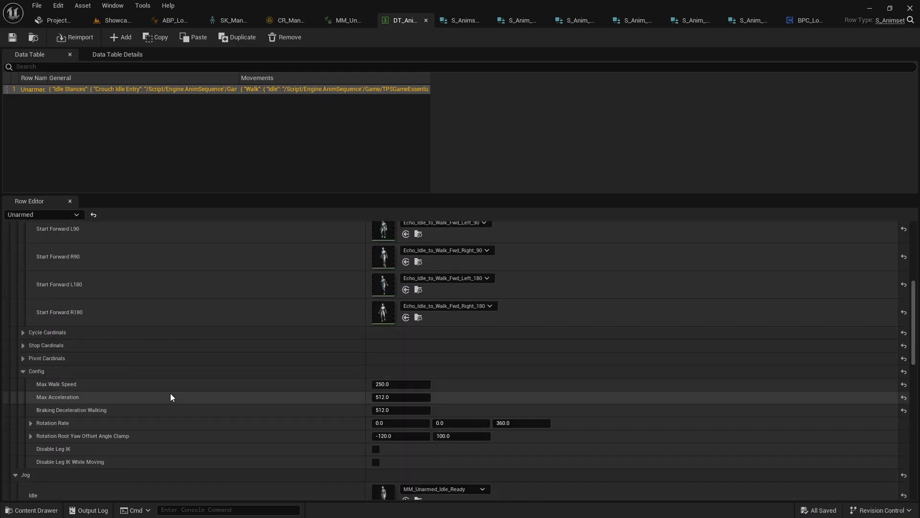
pyautogui.scroll(-2, 79, 366)
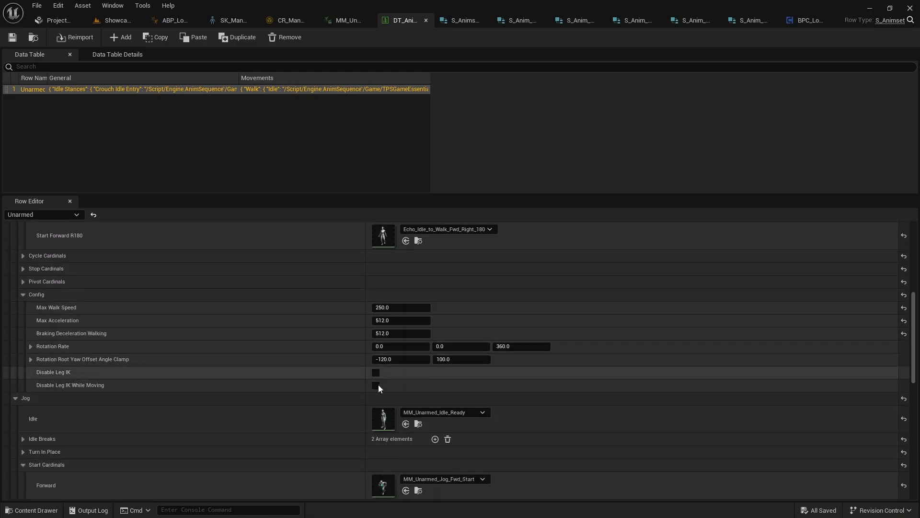
pyautogui.scroll(15, 301, 376)
pyautogui.scroll(-16, 179, 341)
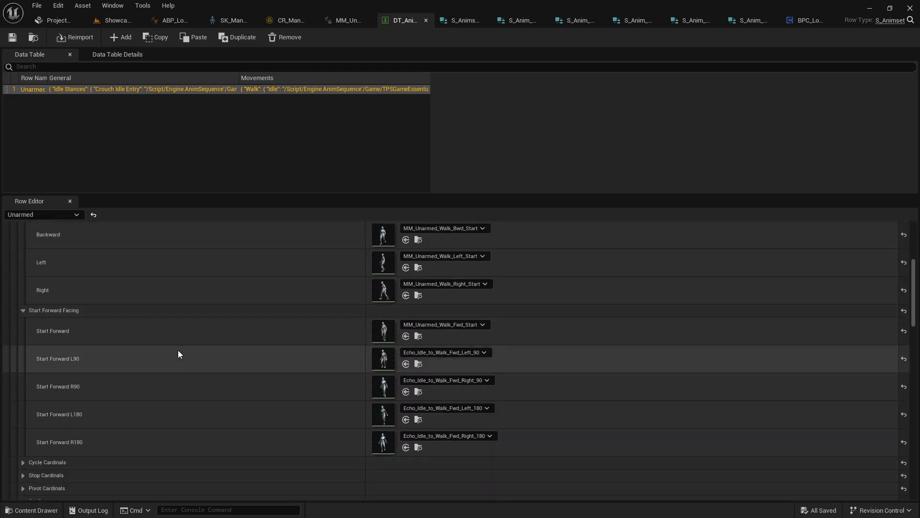
pyautogui.scroll(-20, 181, 353)
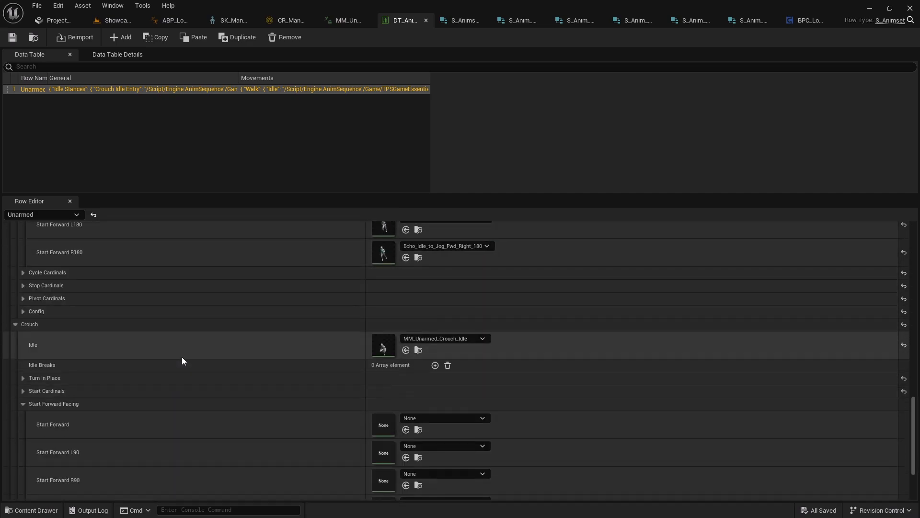
pyautogui.click(23, 492)
pyautogui.scroll(-4, 187, 459)
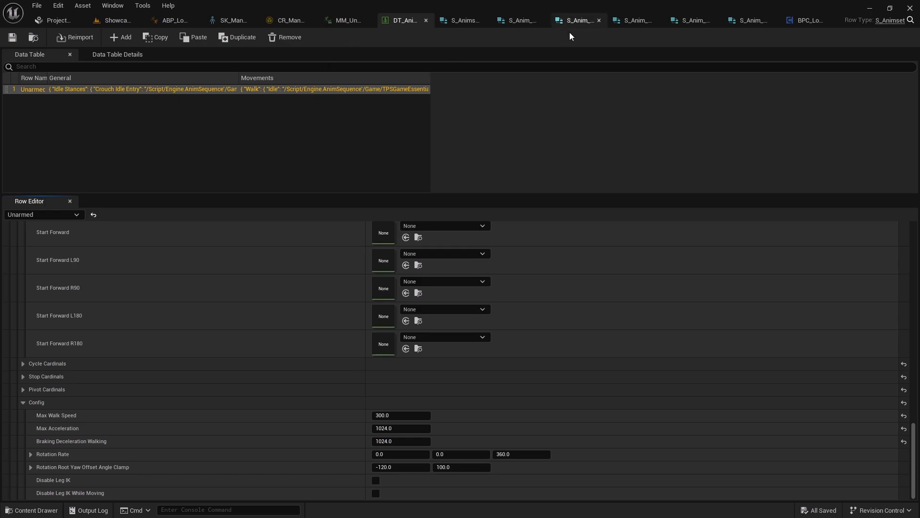
# Open the Configs collapsed graph inside the SetAnimationData function of ABP_Locomotion
pyautogui.click(170, 20)
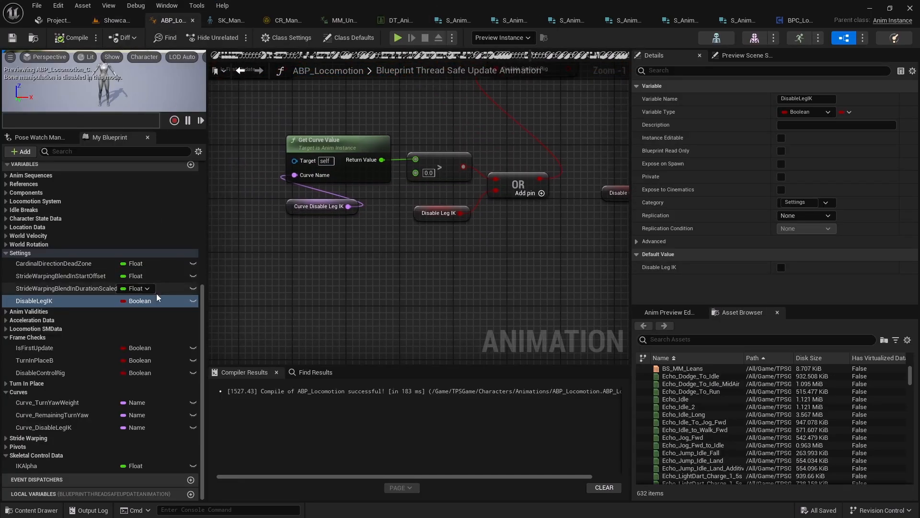
pyautogui.scroll(10, 132, 285)
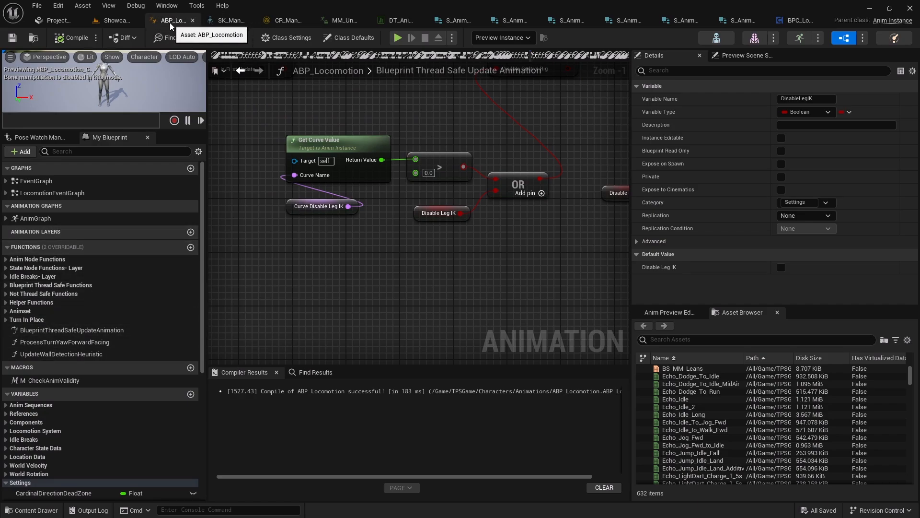
pyautogui.click(6, 294)
pyautogui.doubleClick(41, 317)
pyautogui.scroll(5, 294, 308)
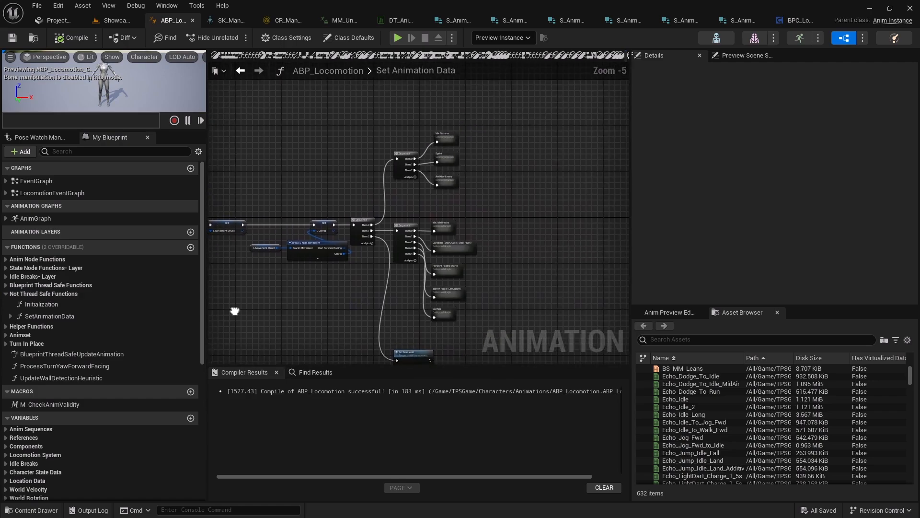
pyautogui.moveTo(465, 184); pyautogui.dragTo(468, 94, button='right')
pyautogui.scroll(-1, 468, 93)
pyautogui.moveTo(497, 253); pyautogui.dragTo(468, 175, button='right')
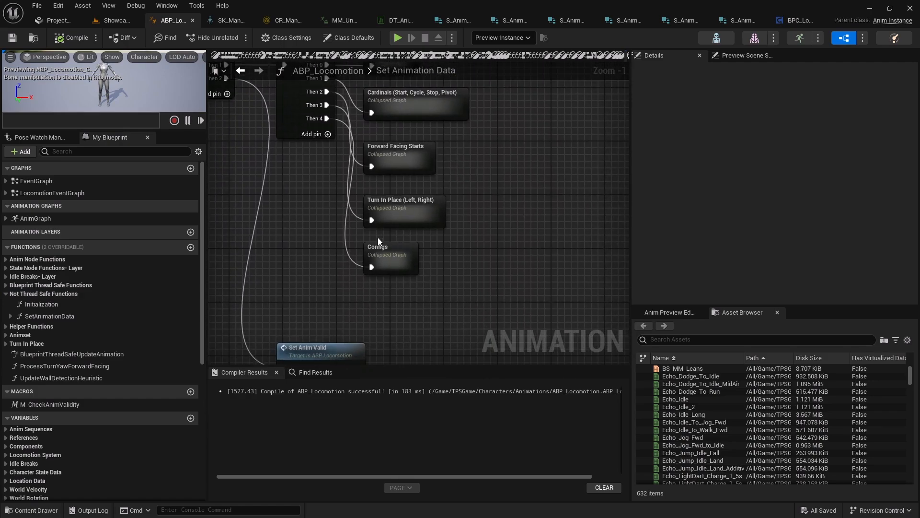
pyautogui.doubleClick(396, 263)
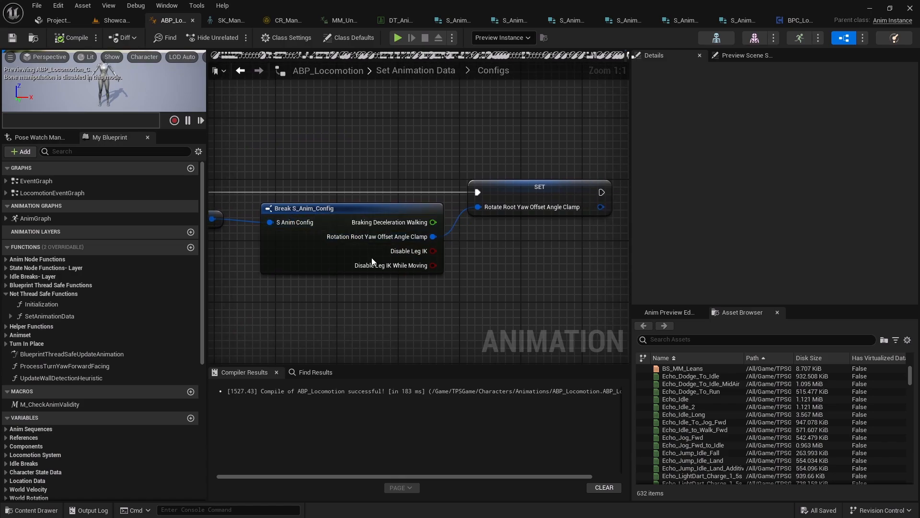
# Add a DisableLegIK setter after the Rotate Root Yaw Offset Angle Clamp setter, feed it from the config's Disable Leg IK output, and compile
pyautogui.moveTo(483, 324); pyautogui.dragTo(402, 314, button='right')
pyautogui.moveTo(457, 188)
pyautogui.mouseDown()
pyautogui.moveTo(513, 187)
pyautogui.moveTo(467, 187)
pyautogui.mouseUp()
pyautogui.moveTo(506, 228); pyautogui.dragTo(409, 220, button='right')
pyautogui.moveTo(250, 236); pyautogui.dragTo(293, 226, button='right')
pyautogui.rightClick(286, 230)
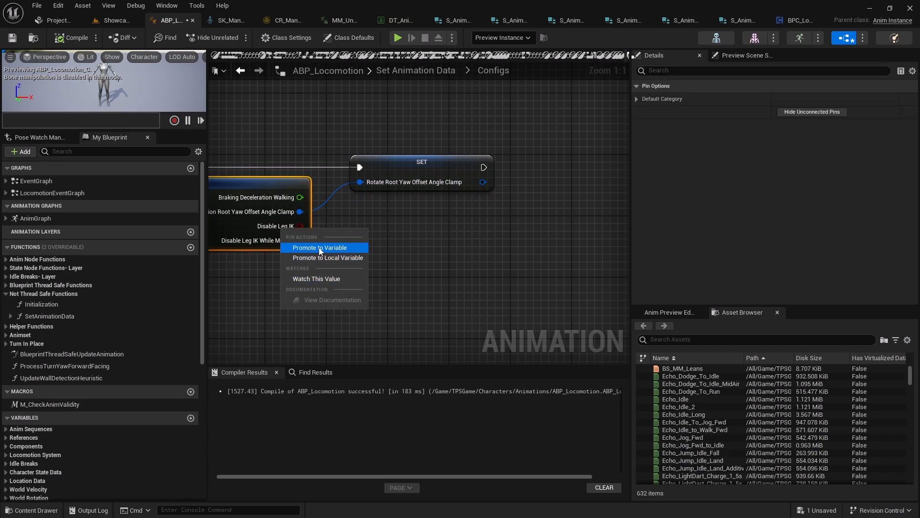
pyautogui.click(410, 266)
pyautogui.scroll(-8, 100, 396)
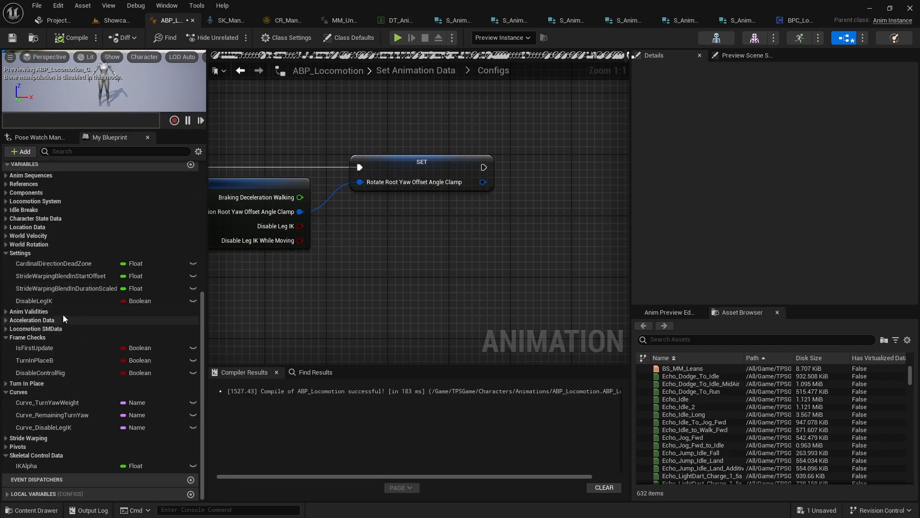
pyautogui.keyDown('alt'); pyautogui.moveTo(48, 300); pyautogui.dragTo(533, 165); pyautogui.keyUp('alt')
pyautogui.moveTo(300, 226); pyautogui.dragTo(545, 182)
pyautogui.moveTo(547, 243); pyautogui.dragTo(464, 220, button='right')
pyautogui.moveTo(364, 225); pyautogui.dragTo(399, 209, button='right')
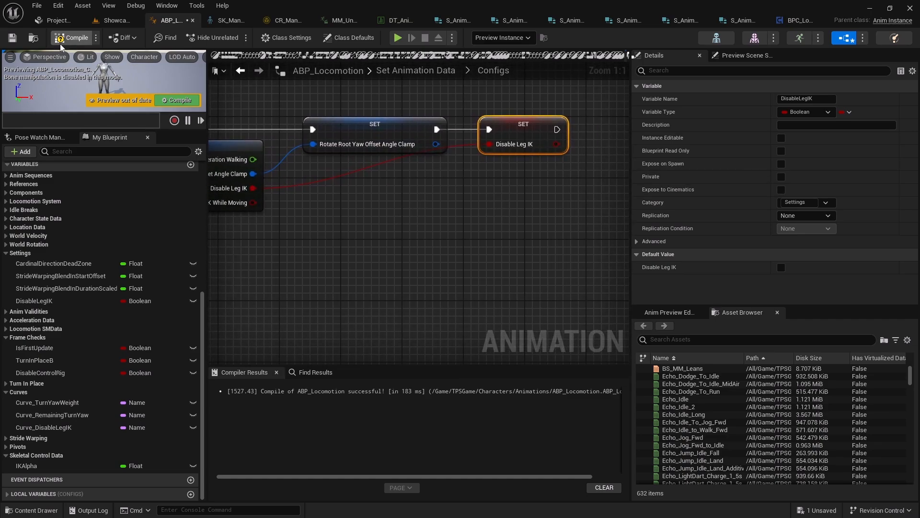
pyautogui.click(60, 39)
# Promote the config's Disable Leg IK While Moving output to a variable named DisableLegIKWhileMoving in the Settings category
pyautogui.moveTo(262, 148); pyautogui.dragTo(221, 163, button='right')
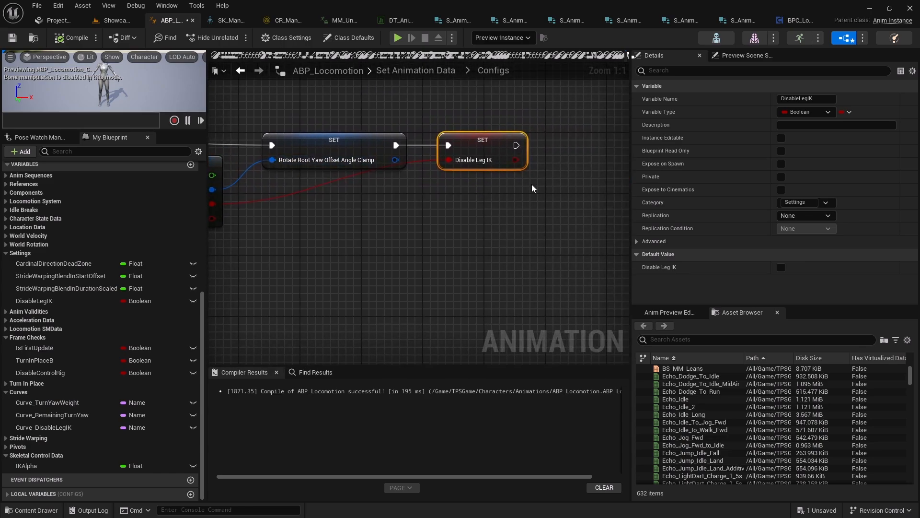
pyautogui.click(628, 174)
pyautogui.moveTo(632, 171); pyautogui.dragTo(654, 171)
pyautogui.moveTo(340, 188); pyautogui.dragTo(396, 191, button='right')
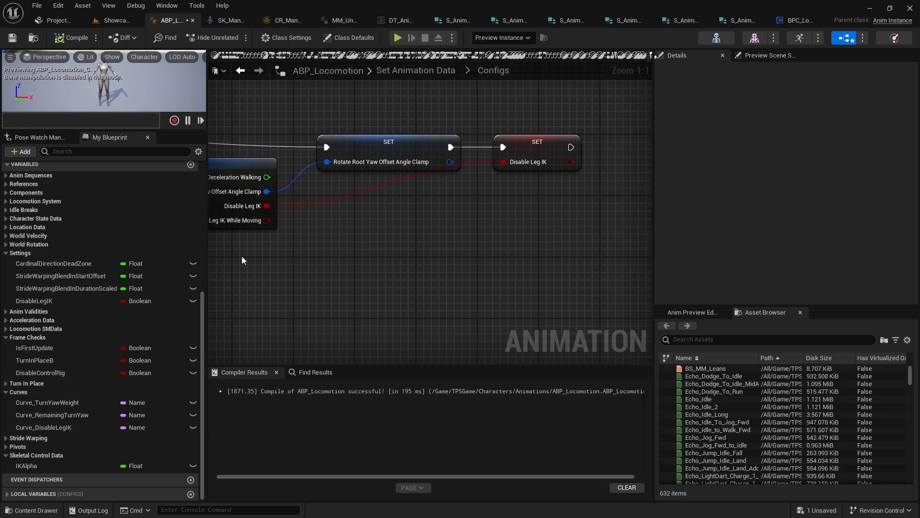
pyautogui.rightClick(226, 223)
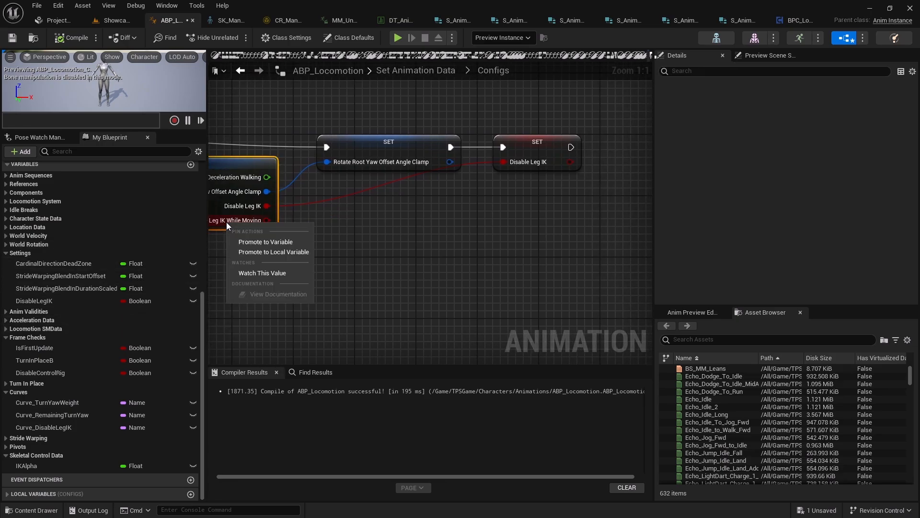
pyautogui.click(276, 242)
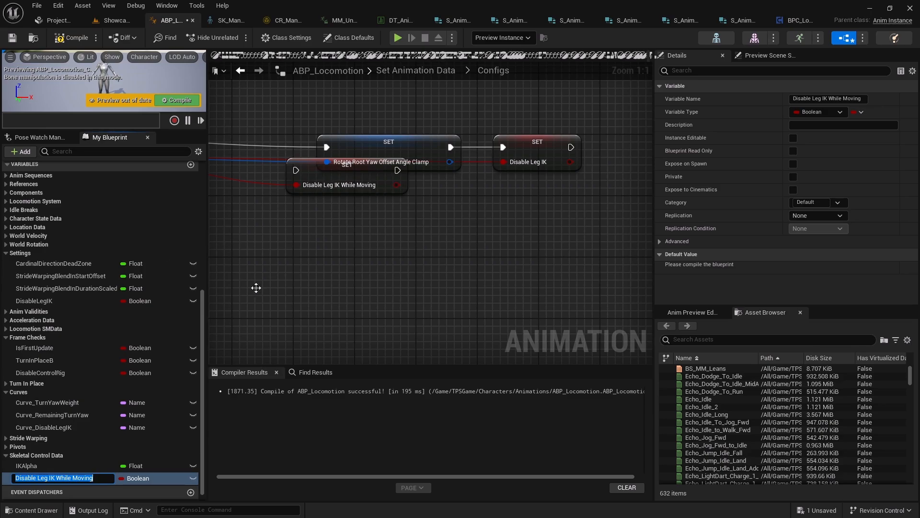
pyautogui.click(36, 480)
pyautogui.press('BackSpace')
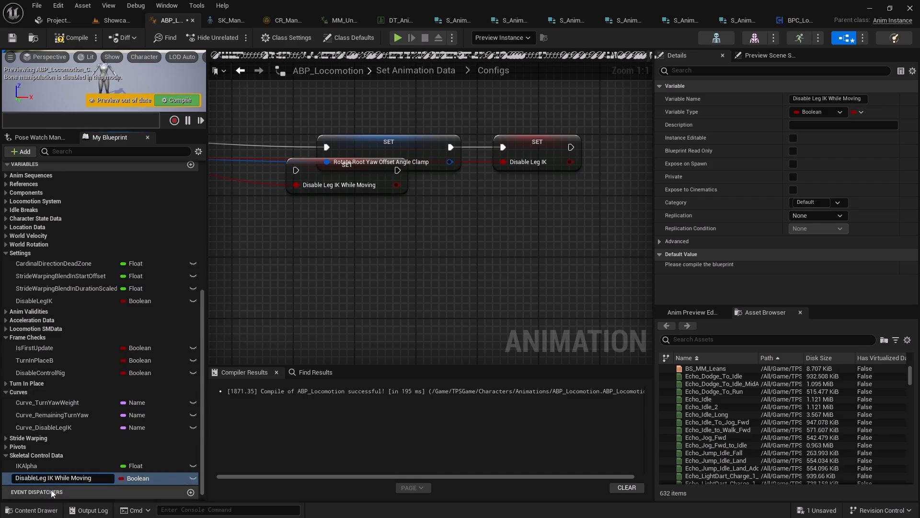
pyautogui.press('BackSpace')
pyautogui.press('Return')
pyautogui.moveTo(67, 478); pyautogui.dragTo(76, 338)
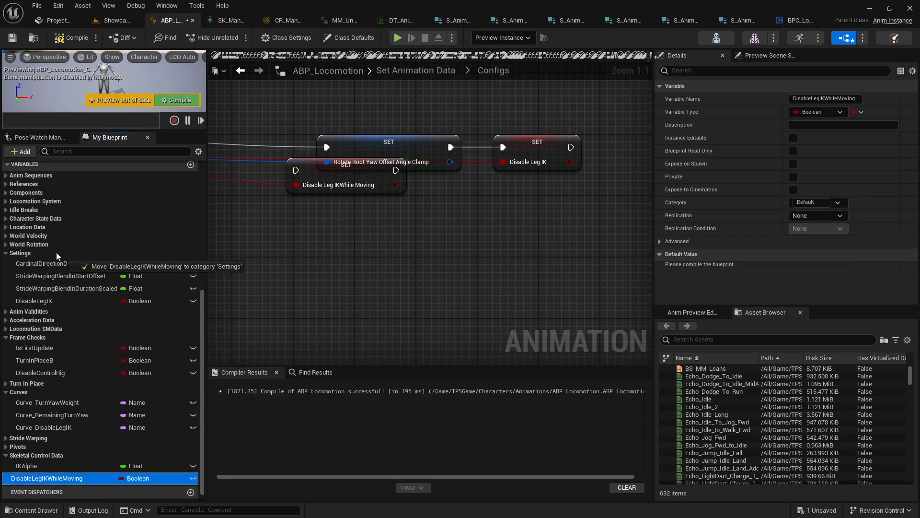
pyautogui.moveTo(30, 251); pyautogui.dragTo(29, 252)
# Place the DisableLegIKWhileMoving setter after the Disable Leg IK setter, connect their execution, and compile the blueprint
pyautogui.scroll(-2, 241, 267)
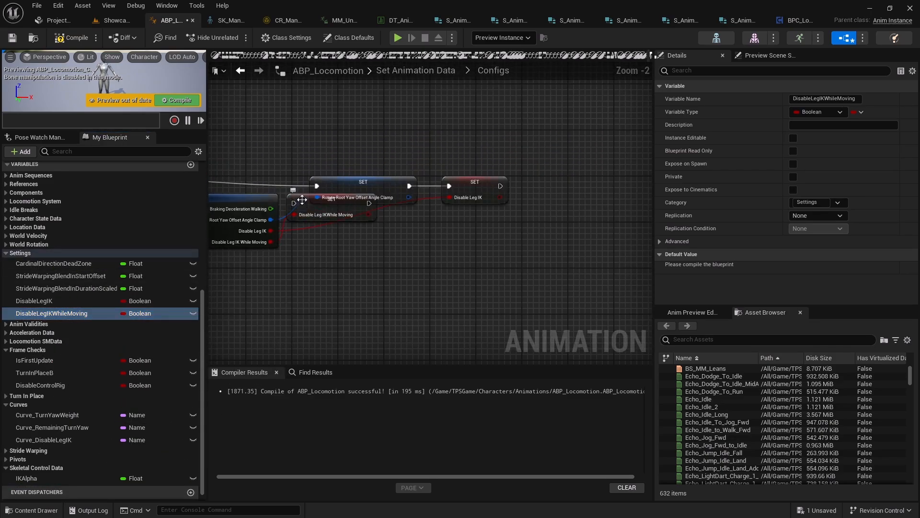
pyautogui.moveTo(303, 196); pyautogui.dragTo(553, 198)
pyautogui.scroll(2, 527, 187)
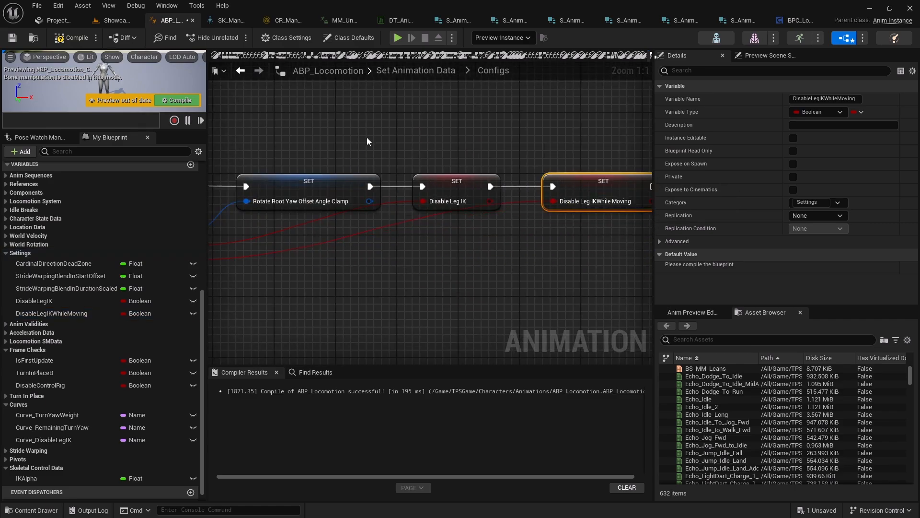
pyautogui.click(71, 37)
# Go back to the Disable Control Rig logic in the Blueprint Thread Safe Update Animation function
pyautogui.scroll(-5, 411, 156)
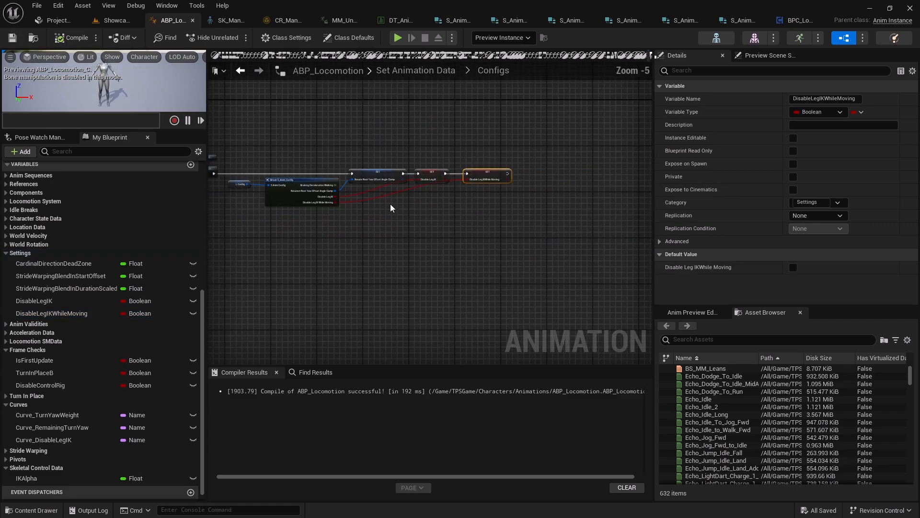
pyautogui.click(243, 73)
pyautogui.click(239, 73)
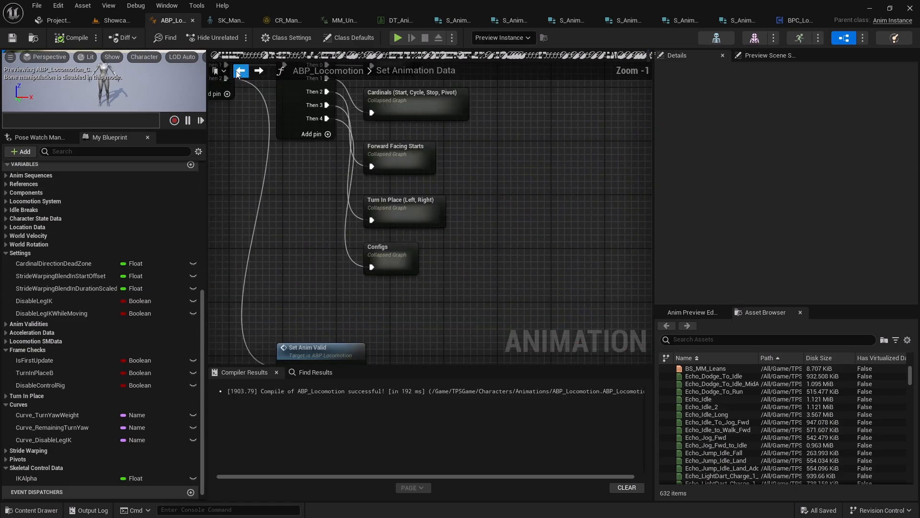
pyautogui.click(238, 73)
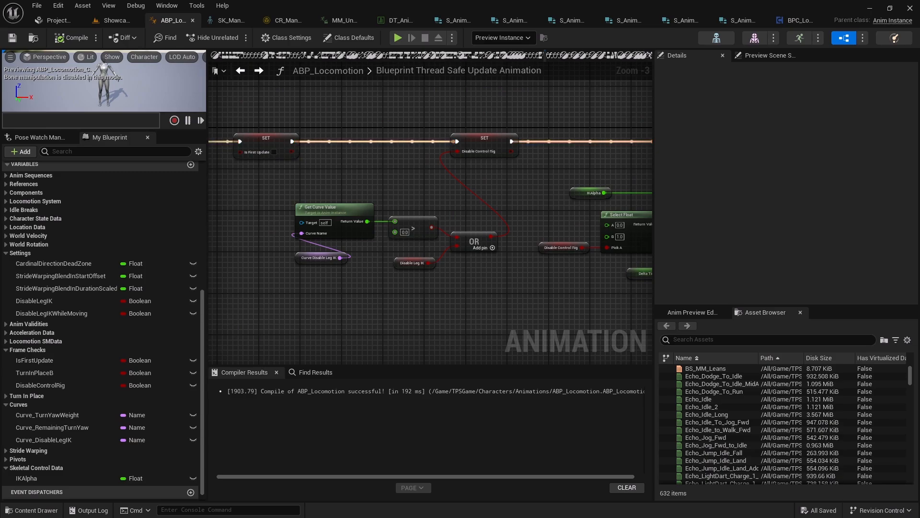
pyautogui.moveTo(400, 286); pyautogui.dragTo(350, 261, button='right')
pyautogui.scroll(2, 432, 260)
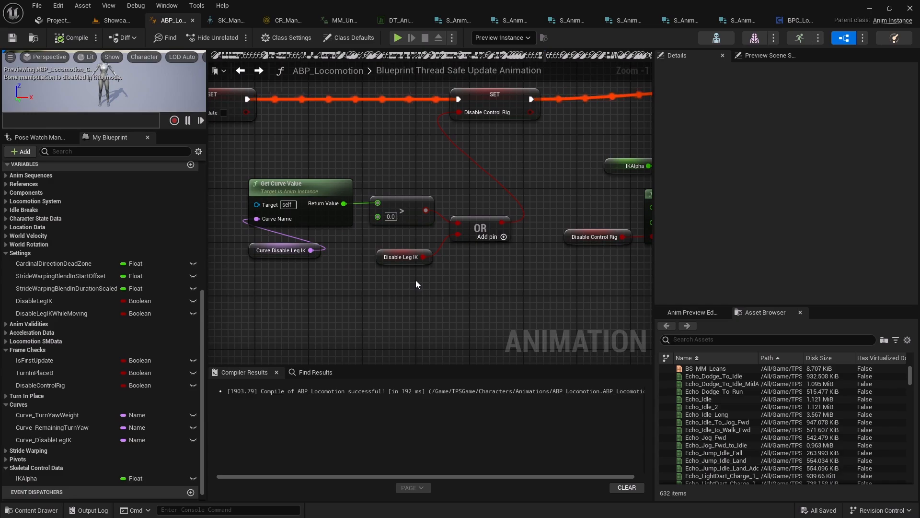
# Add a DisableLegIKWhileMoving getter below the Disable Leg IK node and combine it with HasAcceleration in an AND Boolean node
pyautogui.moveTo(79, 311); pyautogui.dragTo(312, 288)
pyautogui.scroll(1, 337, 299)
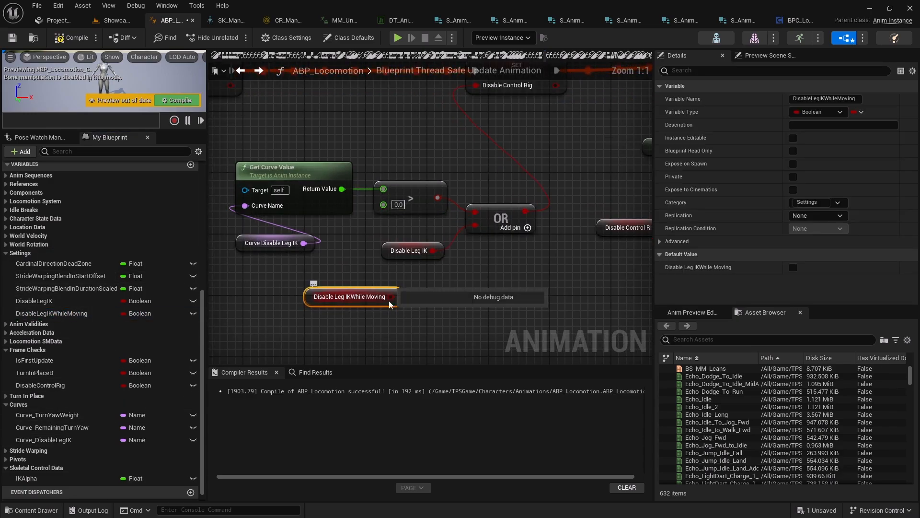
pyautogui.moveTo(386, 298); pyautogui.dragTo(405, 312)
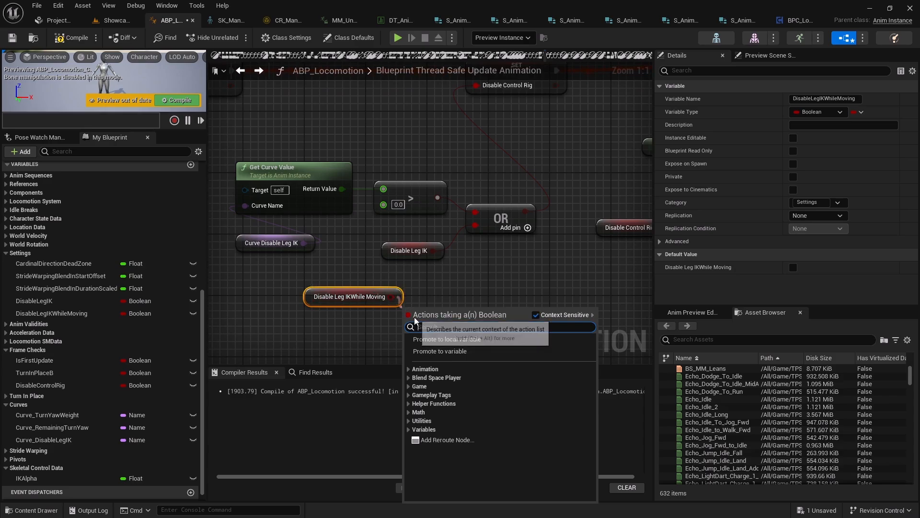
pyautogui.write('and')
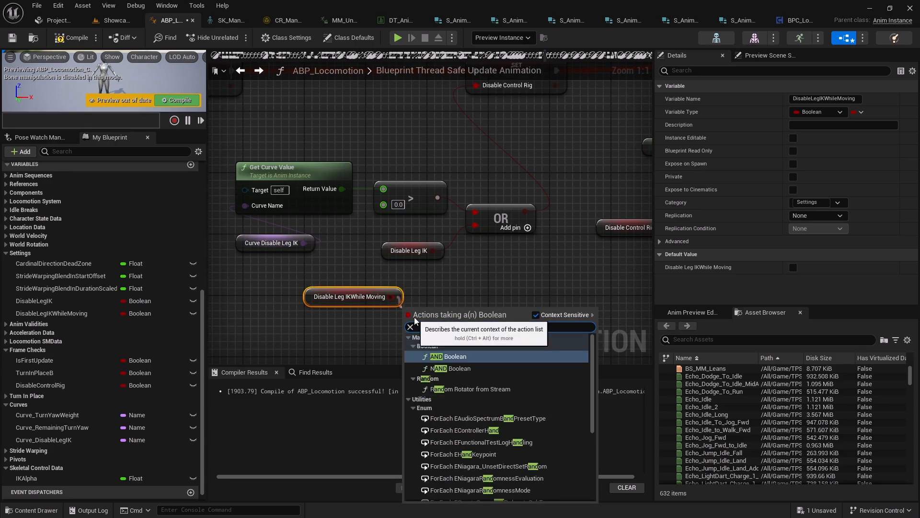
pyautogui.press('Return')
pyautogui.moveTo(406, 326); pyautogui.dragTo(355, 344)
pyautogui.write('hasacc')
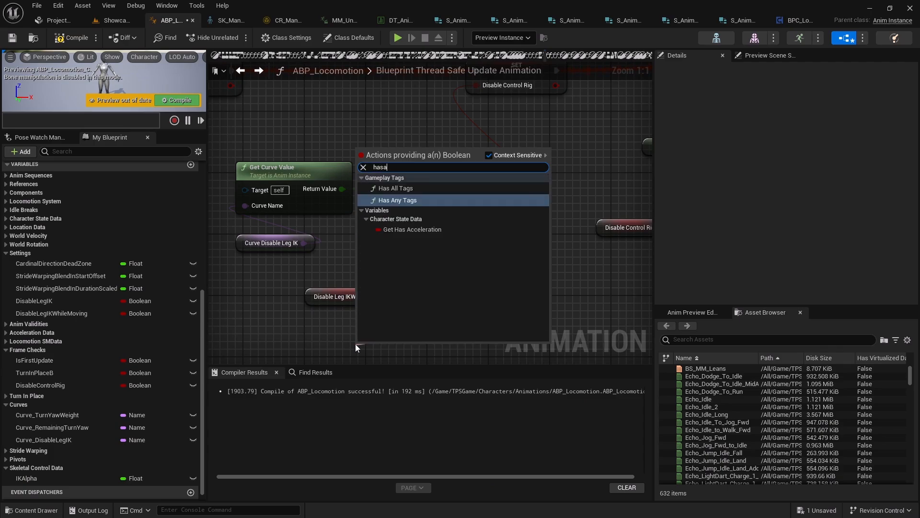
pyautogui.press('Return')
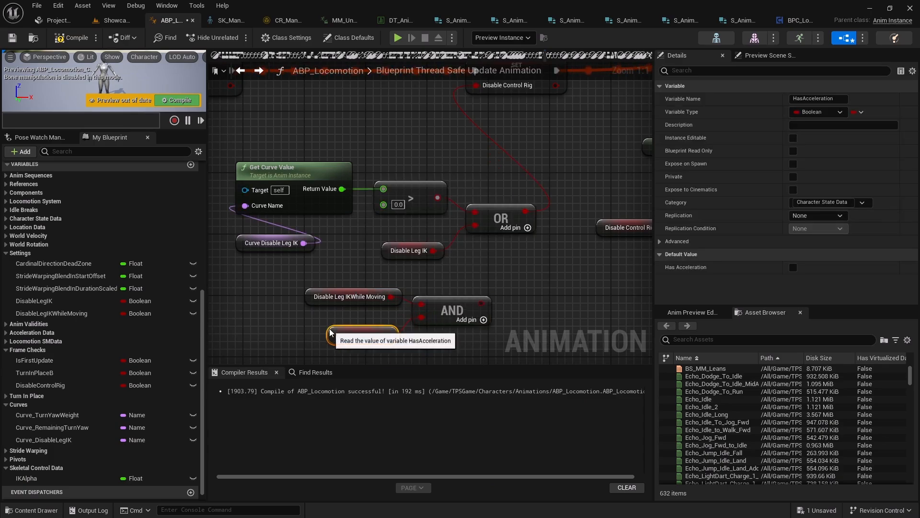
pyautogui.moveTo(355, 344); pyautogui.dragTo(339, 322, button='right')
# Add a third input to the OR node driving Disable Control Rig, connect the AND result to it, and select the new nodes
pyautogui.click(503, 207)
pyautogui.moveTo(460, 216); pyautogui.dragTo(466, 281)
pyautogui.moveTo(479, 310); pyautogui.dragTo(507, 261, button='right')
pyautogui.moveTo(508, 264); pyautogui.dragTo(253, 231)
pyautogui.moveTo(394, 231); pyautogui.dragTo(376, 245, button='right')
pyautogui.scroll(-1, 297, 250)
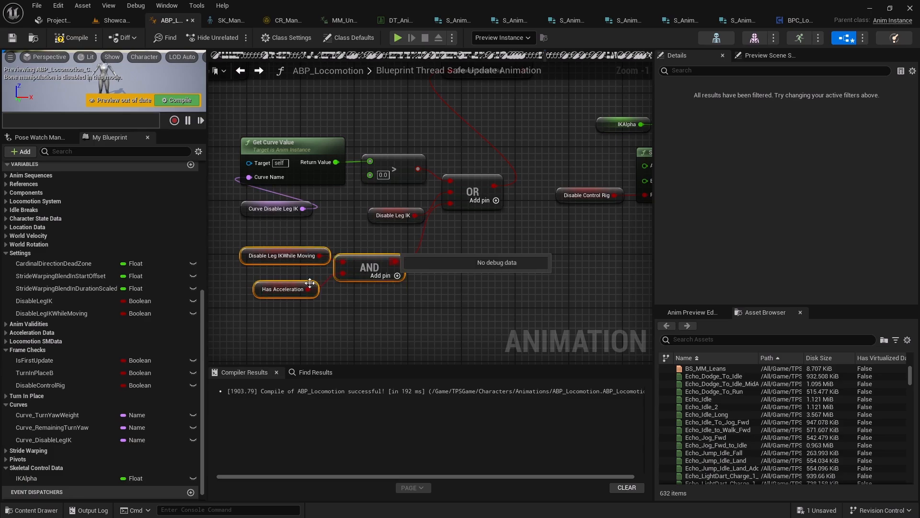
# Set the IKAlpha variable's default value to 0, then compile and save the blueprint
pyautogui.moveTo(395, 246); pyautogui.dragTo(417, 182, button='right')
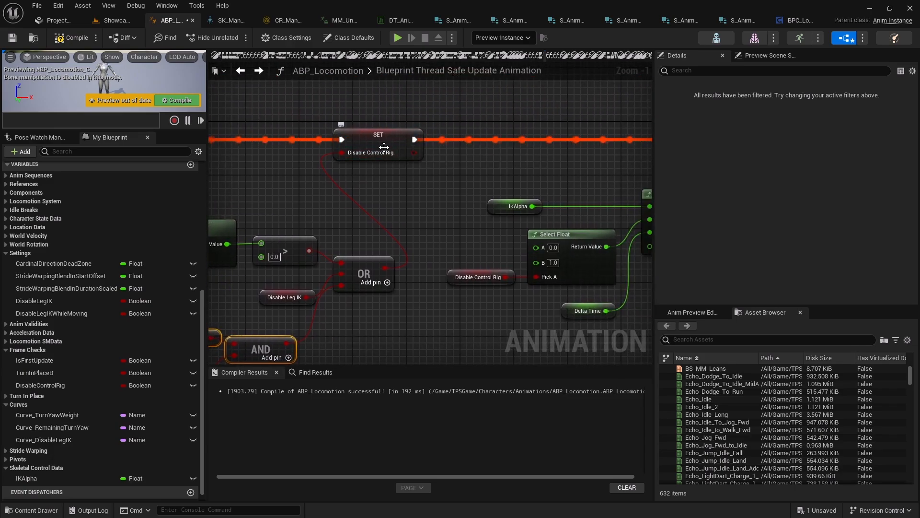
pyautogui.moveTo(384, 161); pyautogui.dragTo(334, 242, button='right')
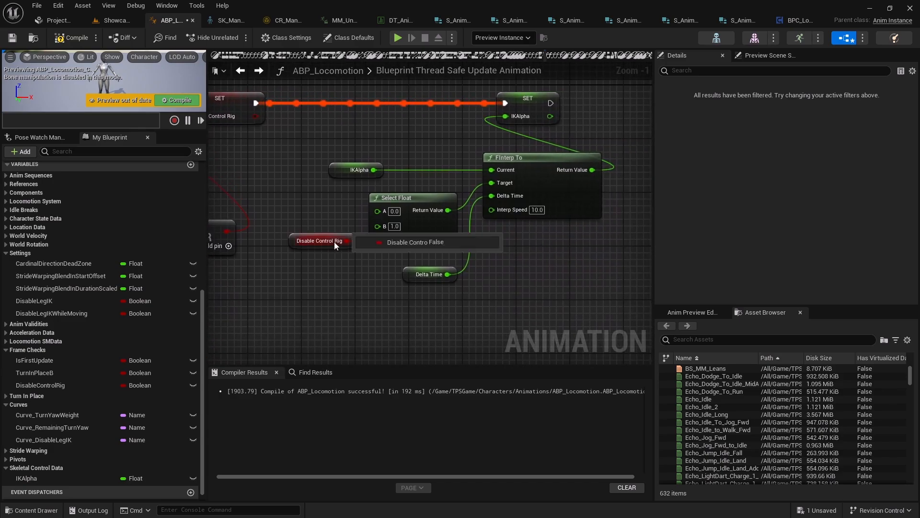
pyautogui.click(425, 224)
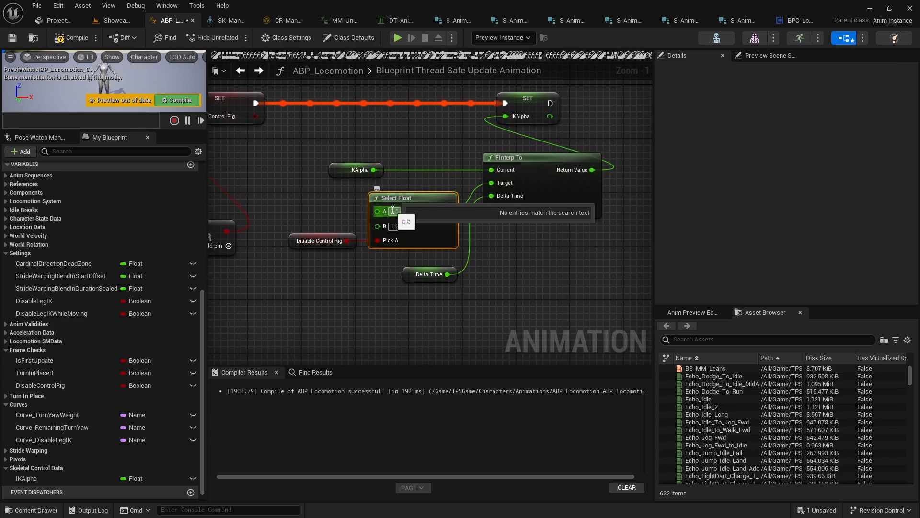
pyautogui.moveTo(398, 178); pyautogui.dragTo(367, 216, button='right')
pyautogui.click(336, 207)
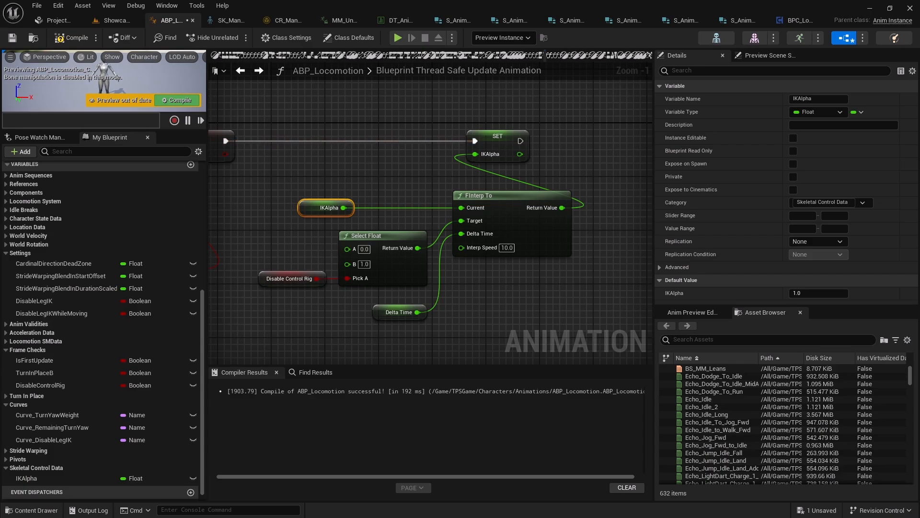
pyautogui.click(807, 293)
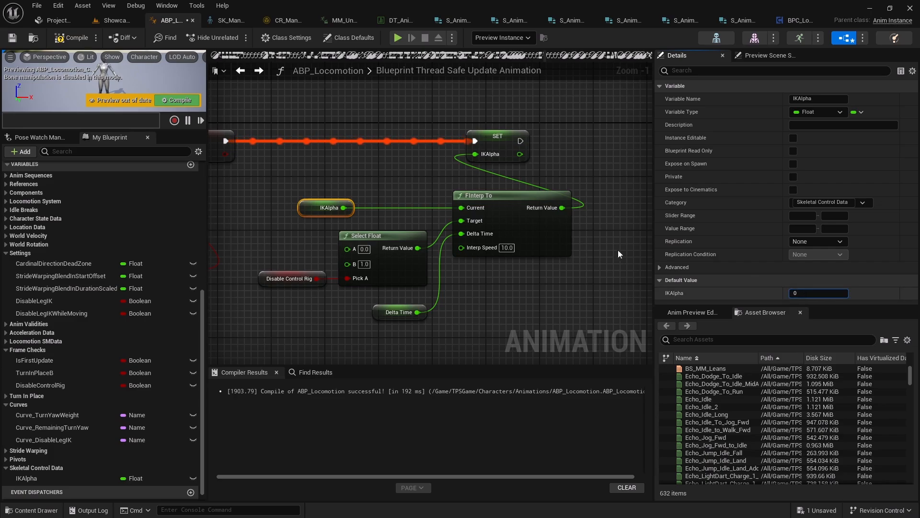
pyautogui.click(72, 38)
pyautogui.click(13, 38)
# Examine the Select Float and FInterp To nodes that feed the IKAlpha setter
pyautogui.moveTo(332, 165); pyautogui.dragTo(354, 161, button='right')
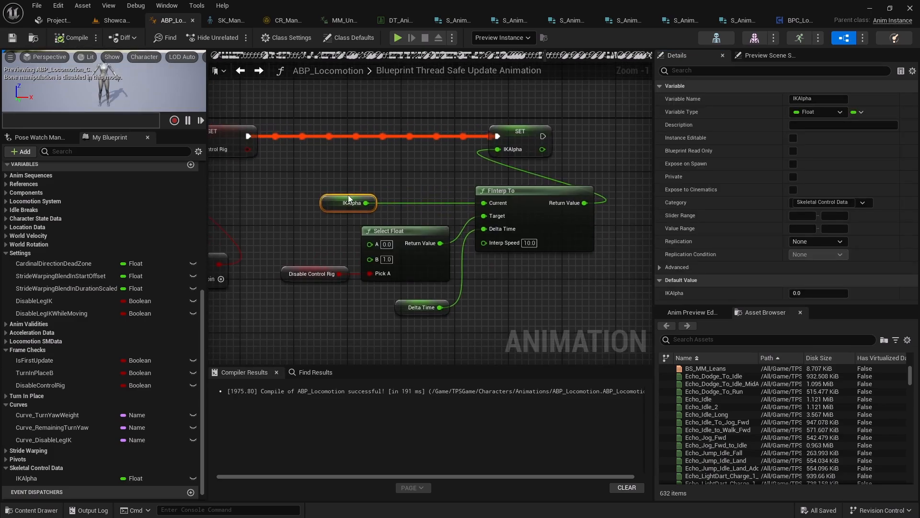
pyautogui.moveTo(353, 194); pyautogui.dragTo(343, 177, button='right')
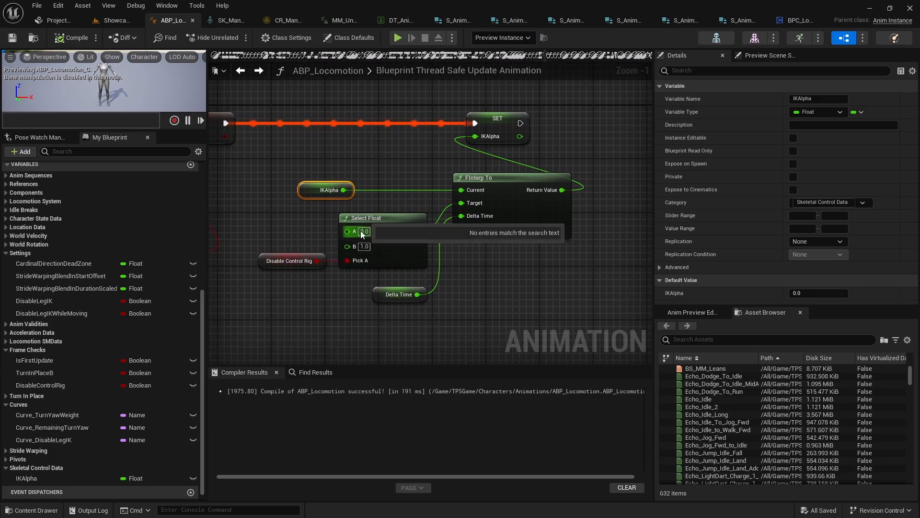
pyautogui.moveTo(433, 310); pyautogui.dragTo(390, 316, button='right')
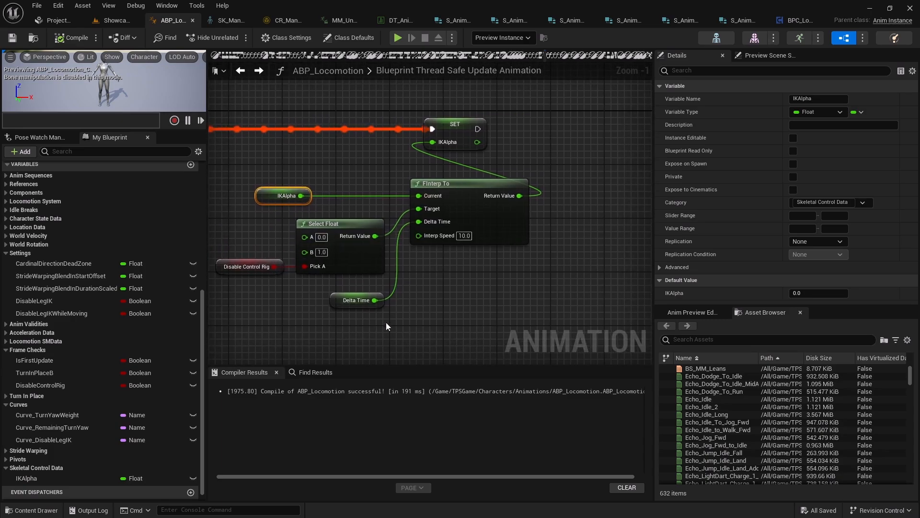
pyautogui.click(420, 189)
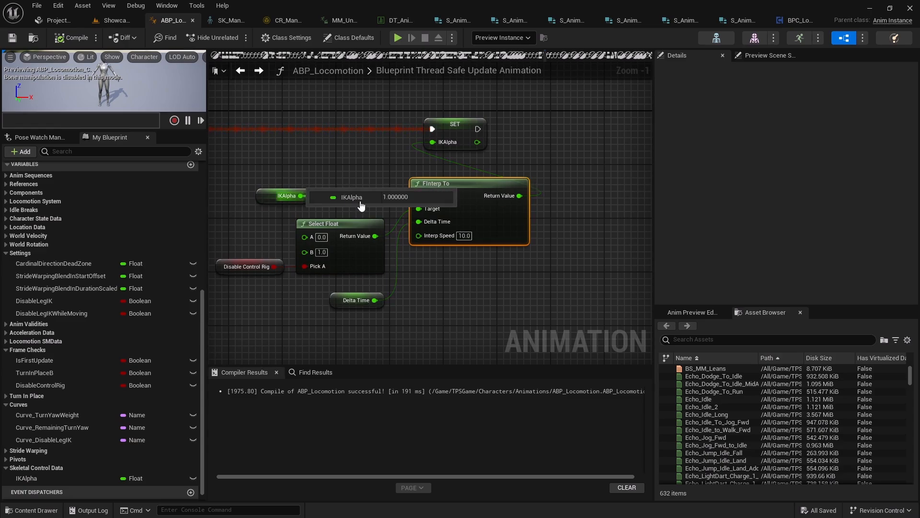
pyautogui.moveTo(340, 179); pyautogui.dragTo(392, 199, button='right')
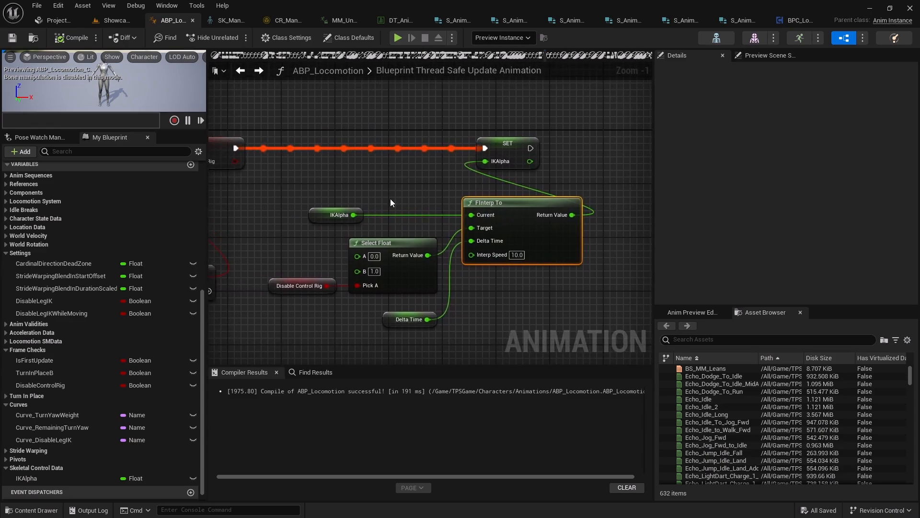
pyautogui.click(495, 140)
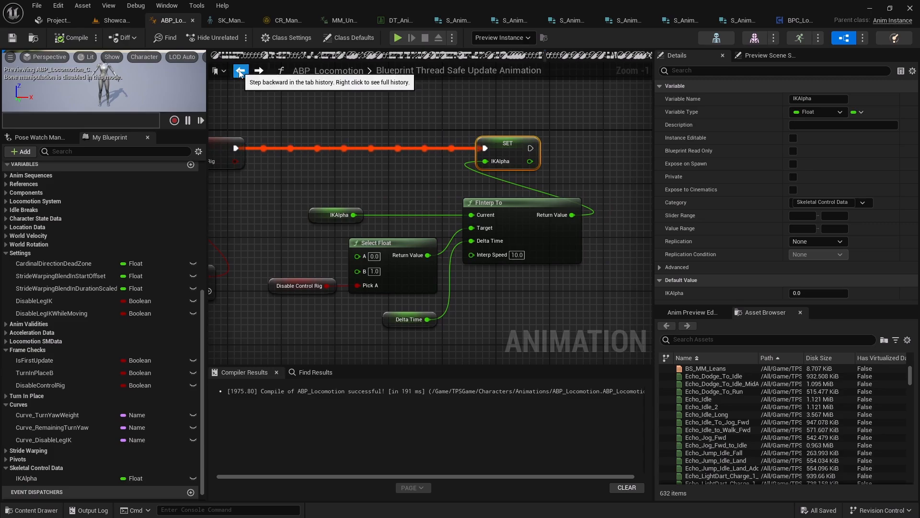
# Open the AnimGraph to inspect the Control Rig node driven by IKAlpha, and compile and save the blueprint
pyautogui.scroll(10, 51, 253)
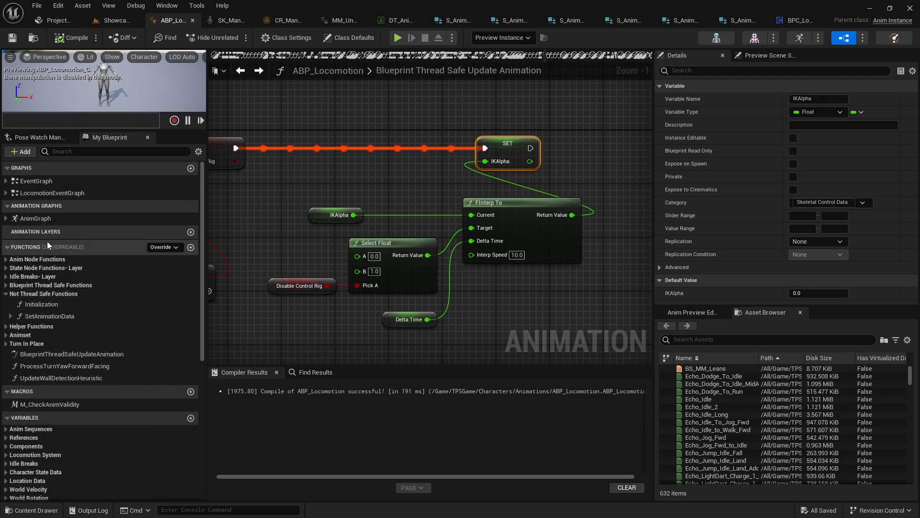
pyautogui.click(36, 219)
pyautogui.doubleClick(48, 219)
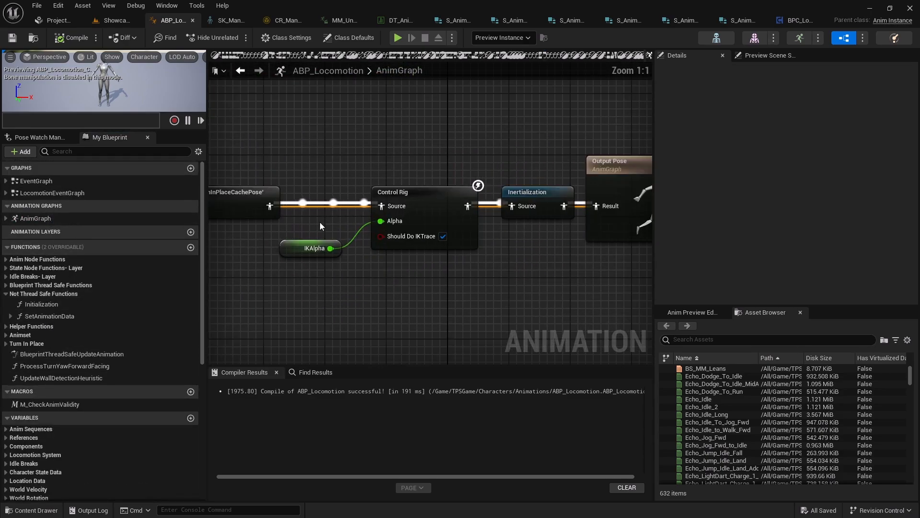
pyautogui.moveTo(320, 222); pyautogui.dragTo(368, 269)
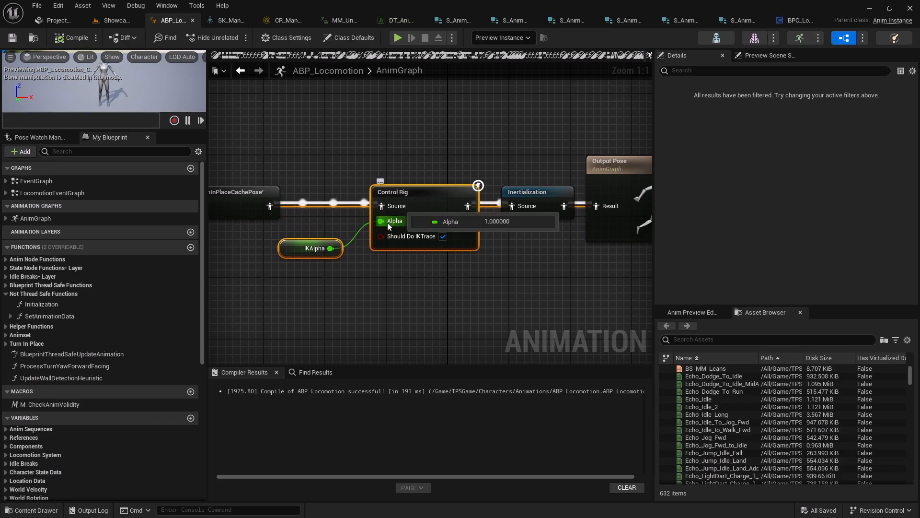
pyautogui.click(401, 193)
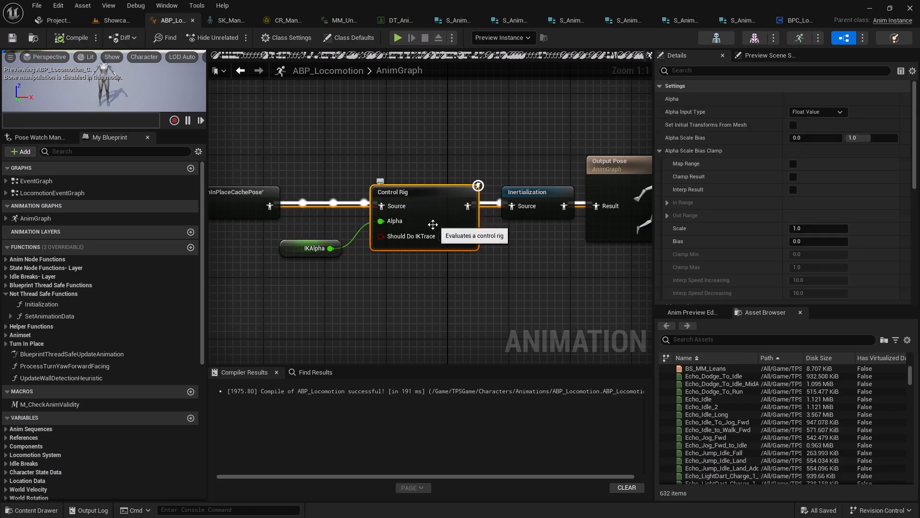
pyautogui.scroll(-2, 447, 274)
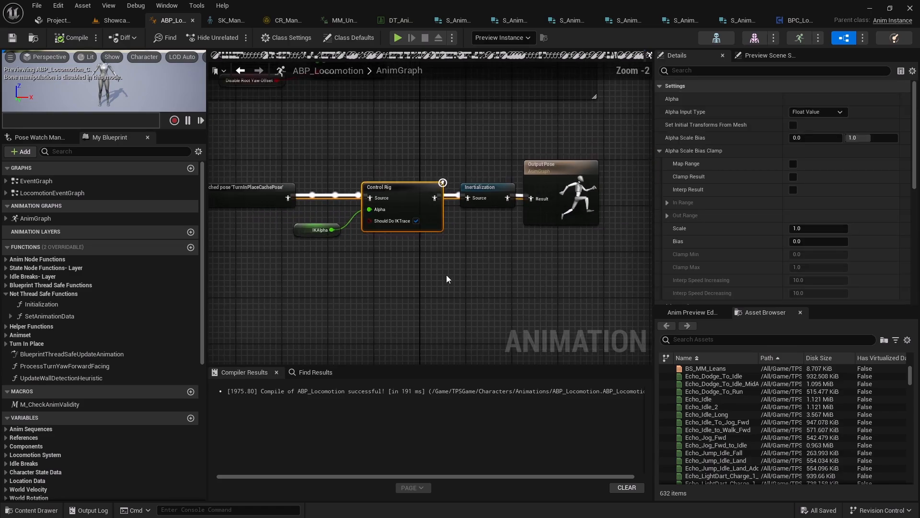
pyautogui.click(78, 39)
pyautogui.moveTo(315, 156); pyautogui.dragTo(436, 278)
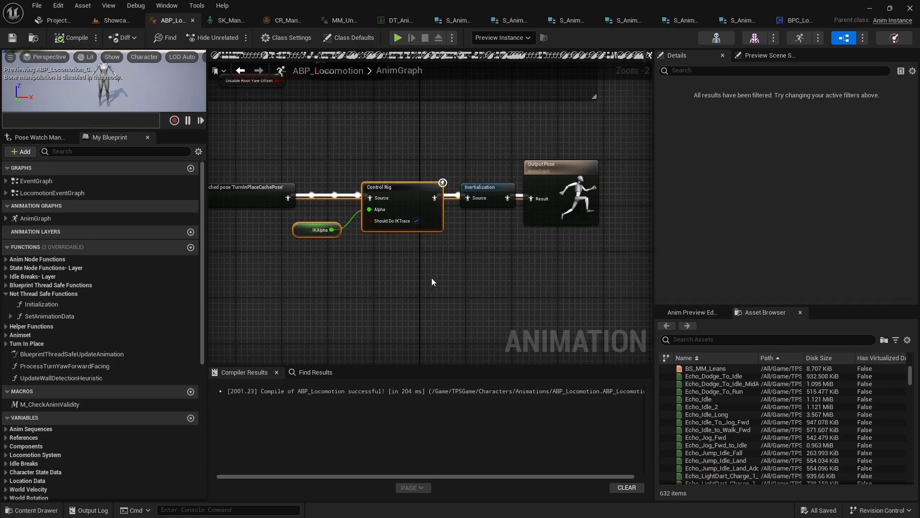
pyautogui.scroll(-2, 383, 268)
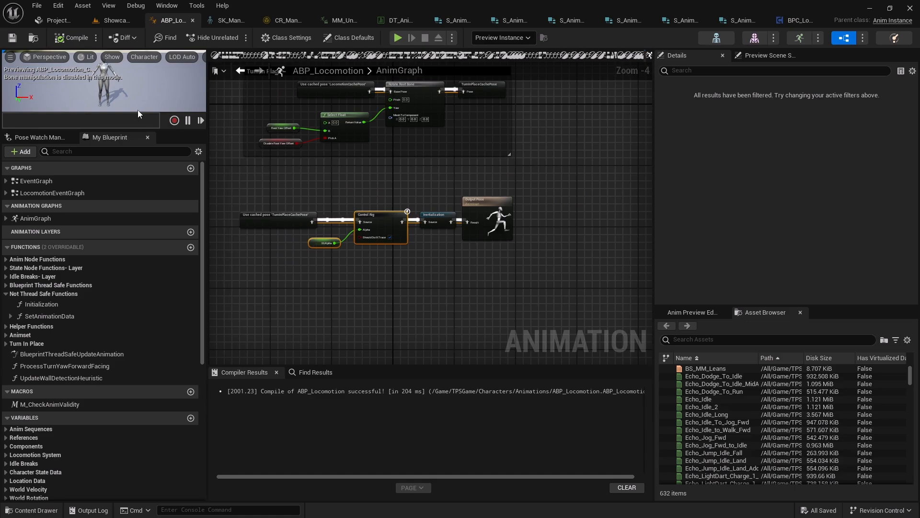
pyautogui.click(8, 42)
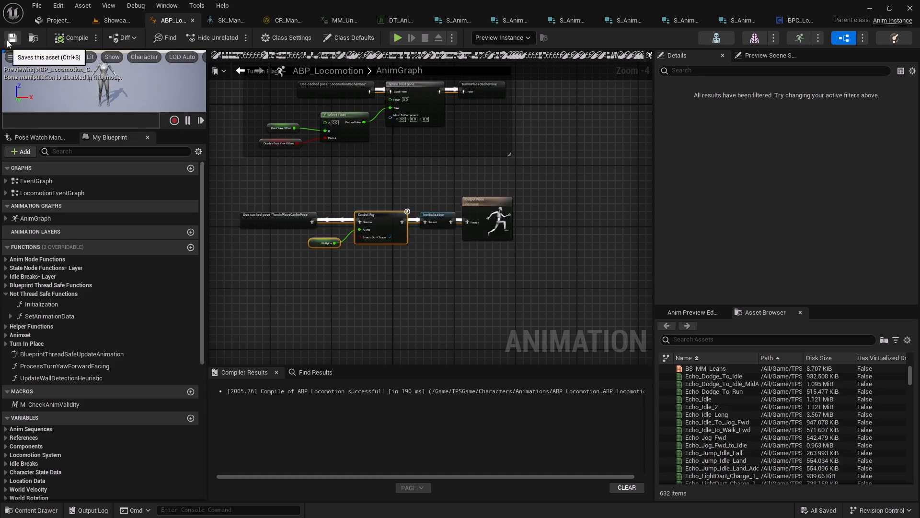
pyautogui.scroll(3, 310, 179)
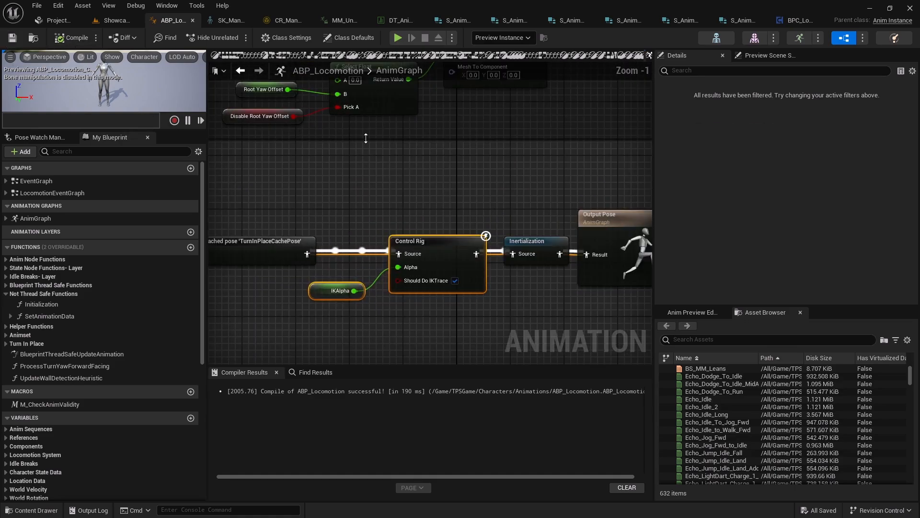
# Play-test the level, moving the character around the ramp both standing and crouching to check the leg IK, and end the preview
pyautogui.click(398, 38)
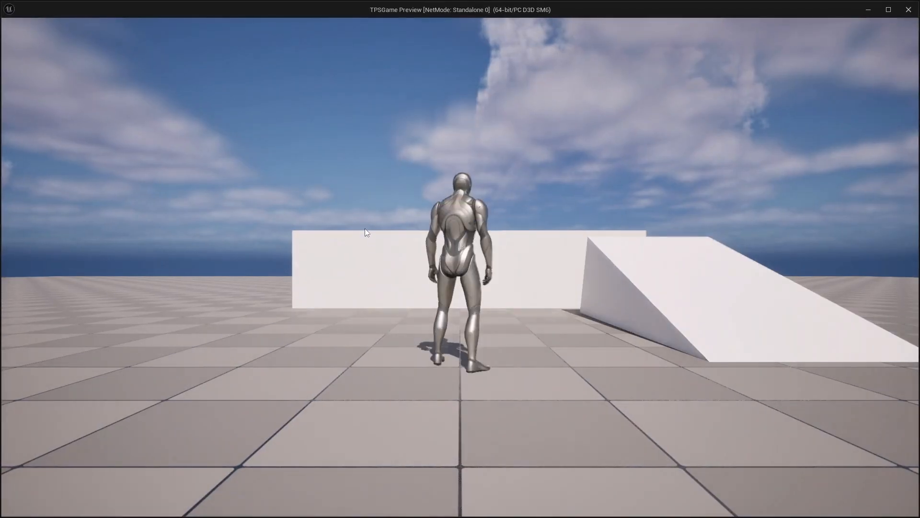
pyautogui.press('w')
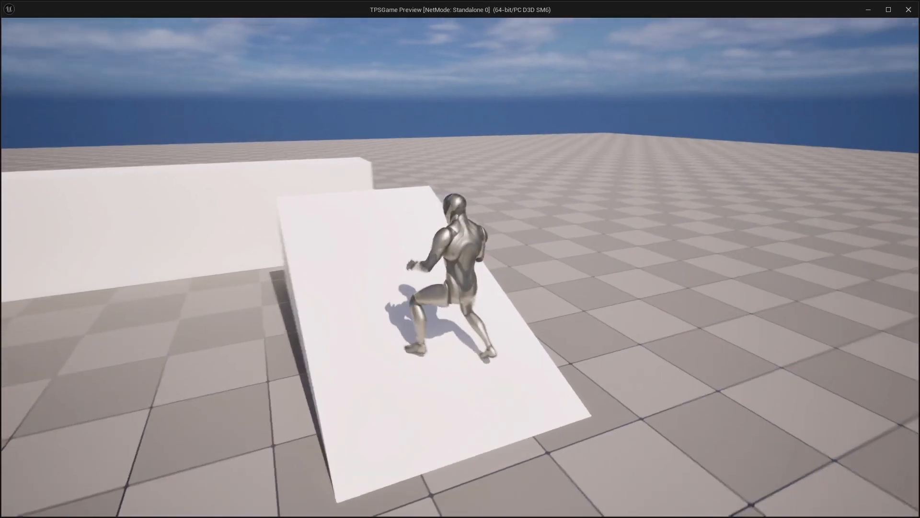
pyautogui.press('w')
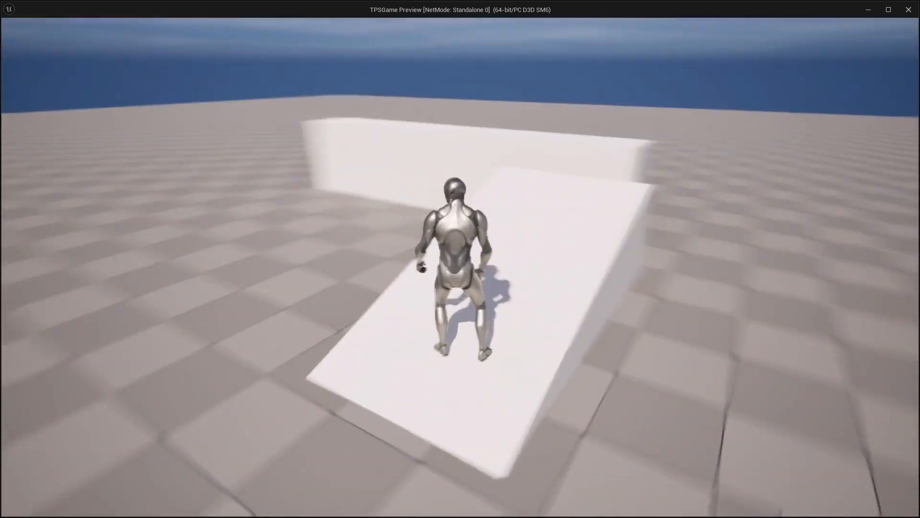
pyautogui.press('a')
pyautogui.press('w')
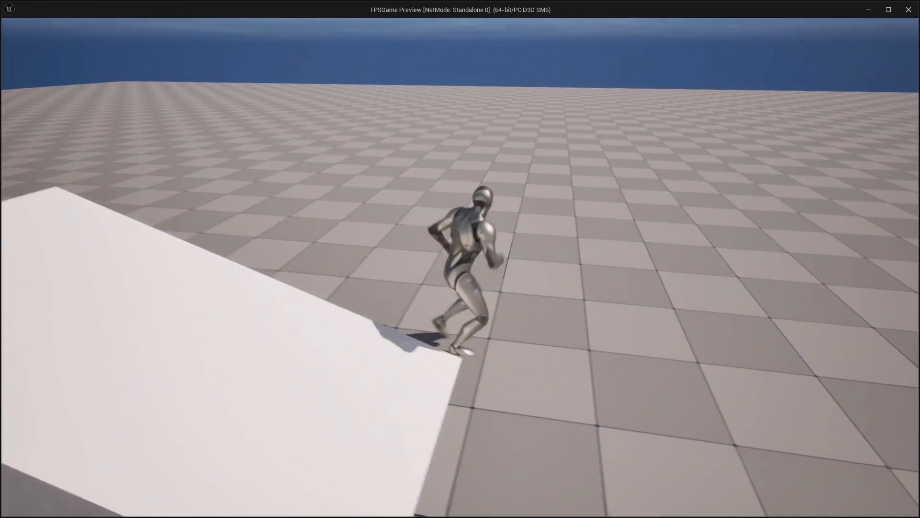
pyautogui.press('a')
pyautogui.press('w')
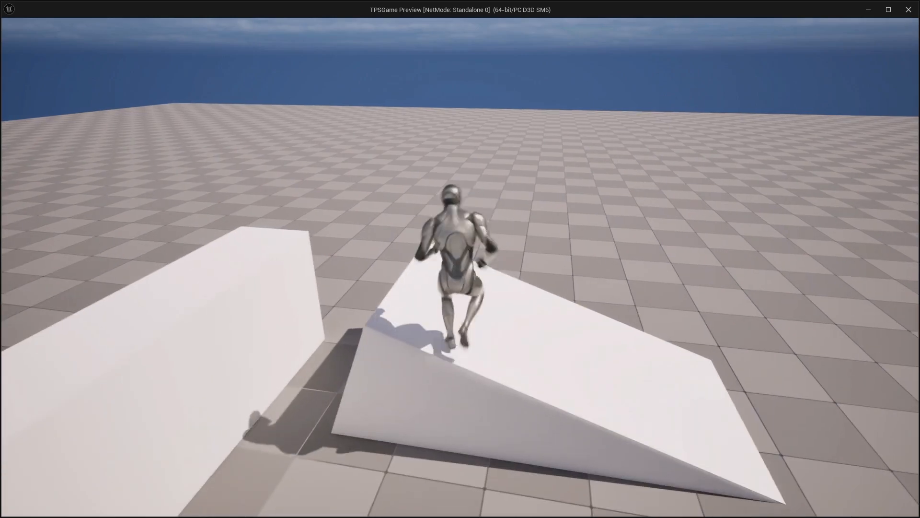
pyautogui.press('d')
pyautogui.press('a')
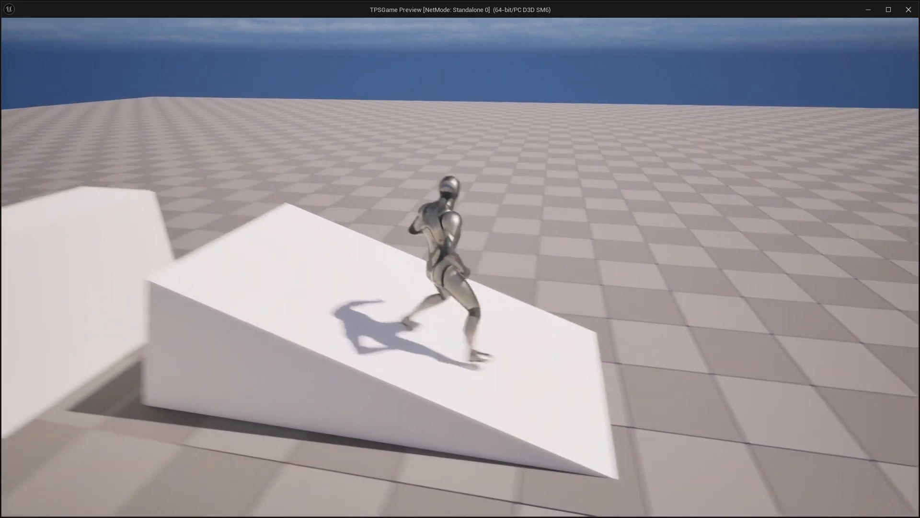
pyautogui.press('d')
pyautogui.press('d')
pyautogui.press('a')
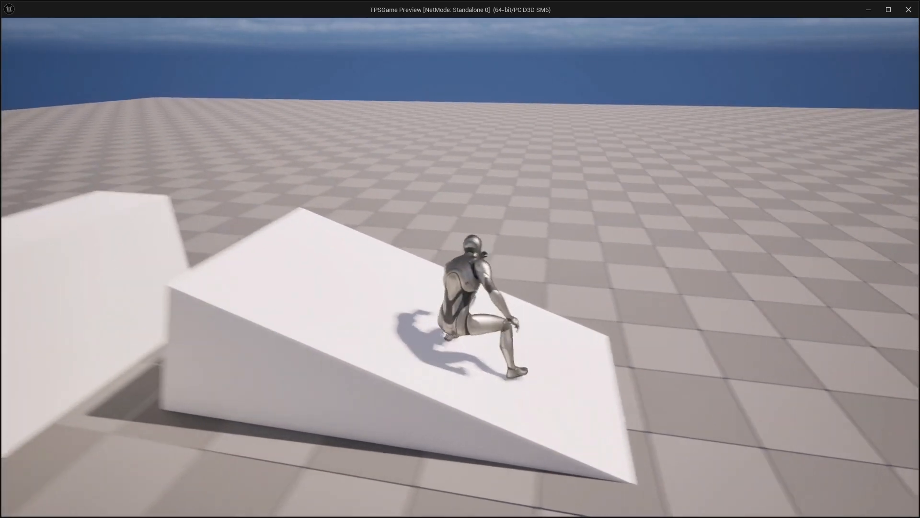
pyautogui.press('d')
pyautogui.press('a')
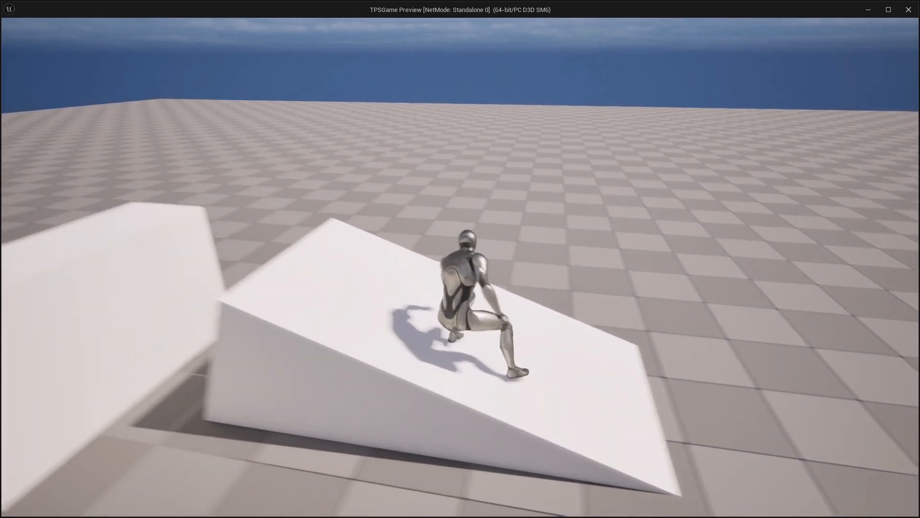
pyautogui.press('d')
pyautogui.press('a')
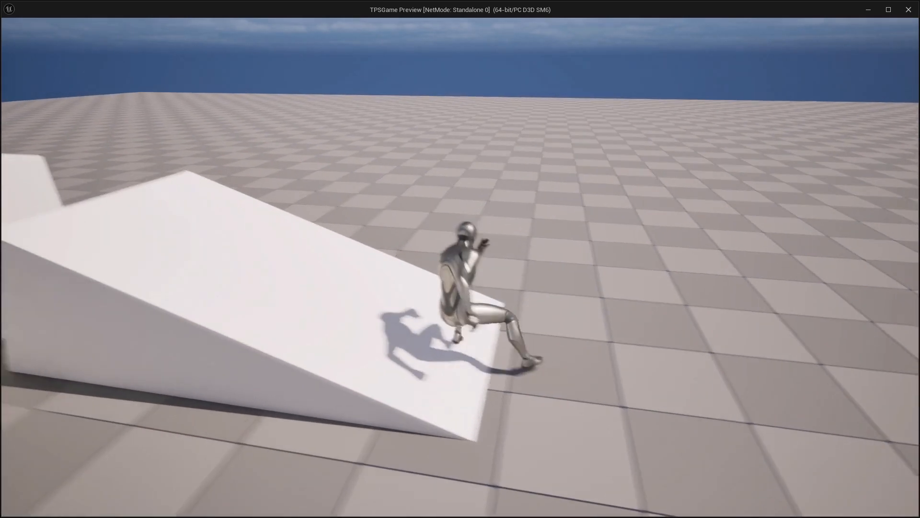
pyautogui.press('d')
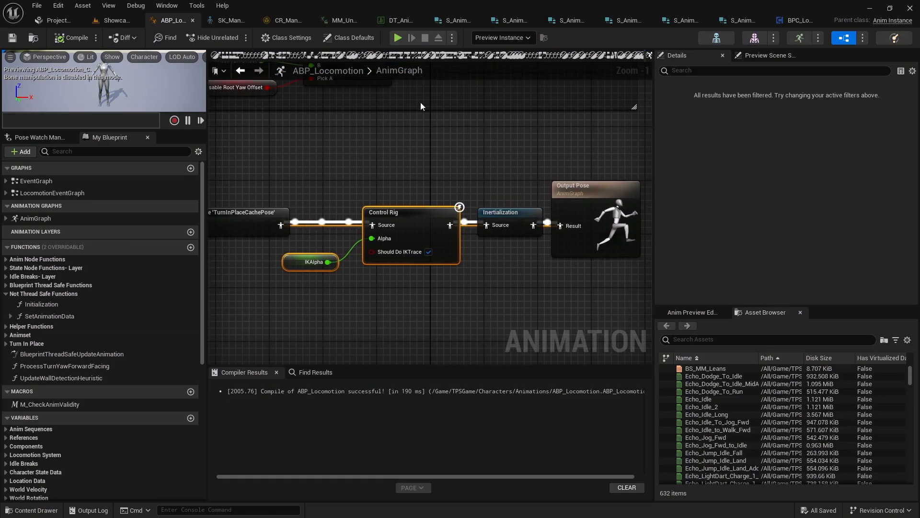
# Enable Disable Leg IK While Moving in the Jog config of DT_Animset's Unarmed row and save the data table
pyautogui.click(402, 20)
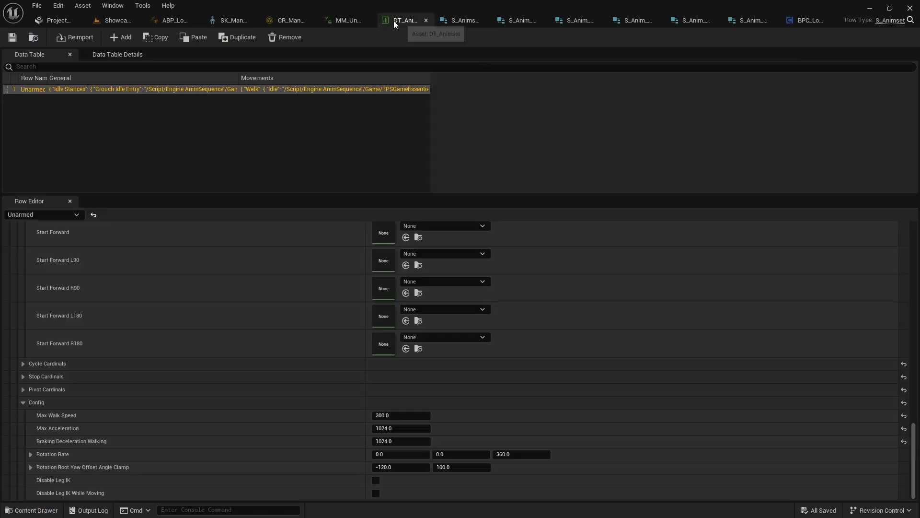
pyautogui.scroll(8, 202, 323)
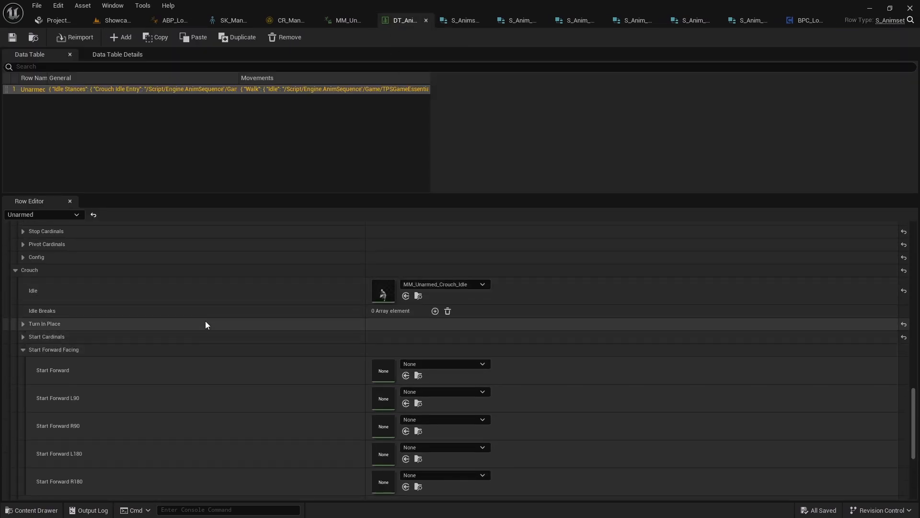
pyautogui.scroll(10, 207, 321)
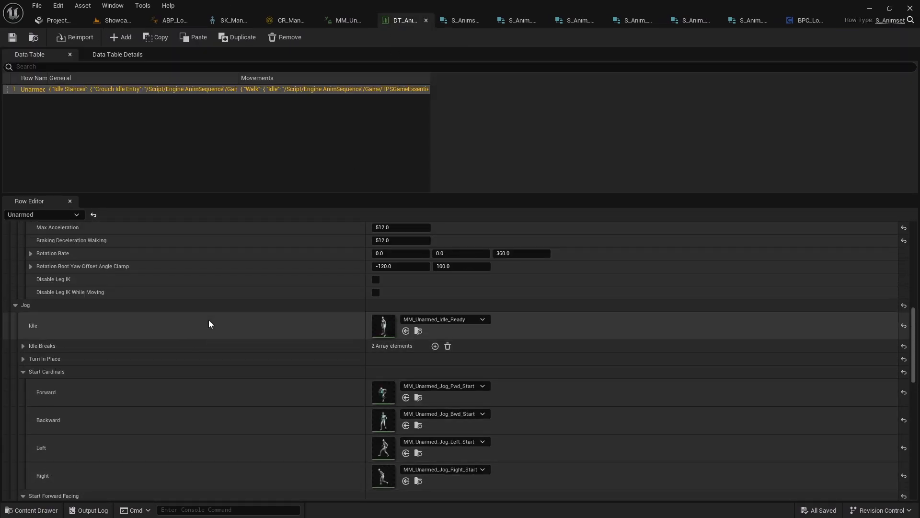
pyautogui.scroll(-10, 147, 312)
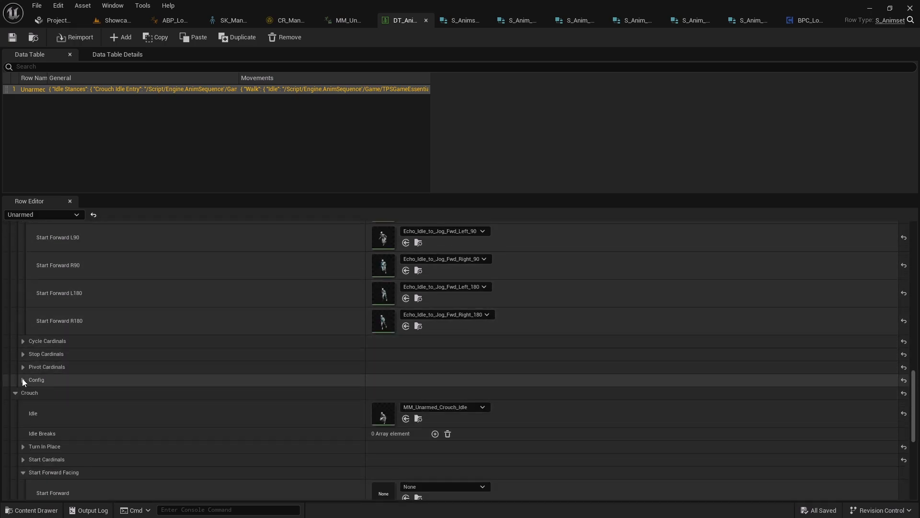
pyautogui.click(22, 379)
pyautogui.scroll(-2, 23, 381)
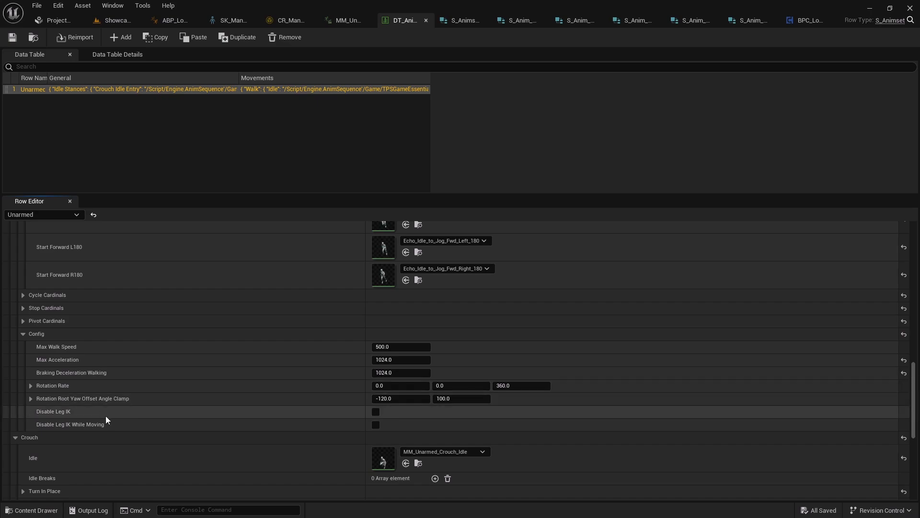
pyautogui.click(376, 425)
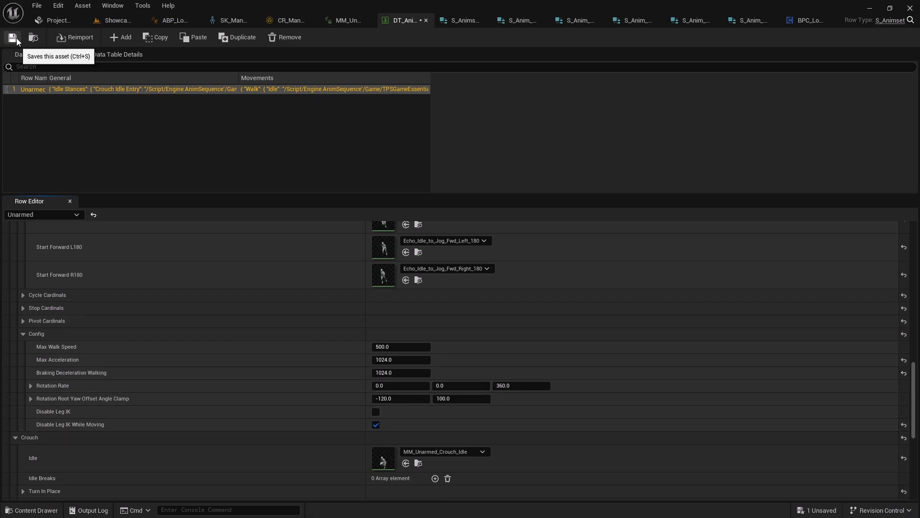
# Play-test the level, jogging the character back and forth on the ramp to check leg IK while moving, and end the preview
pyautogui.click(115, 21)
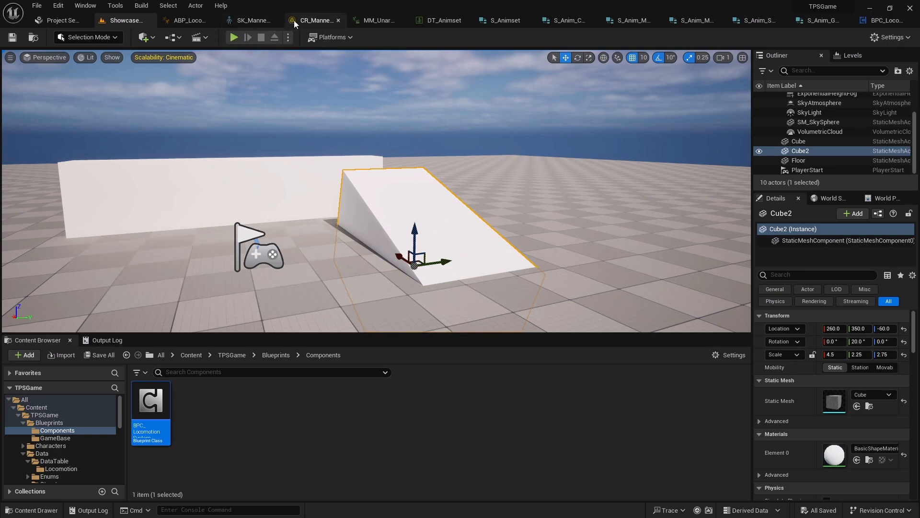
pyautogui.click(188, 20)
pyautogui.click(398, 37)
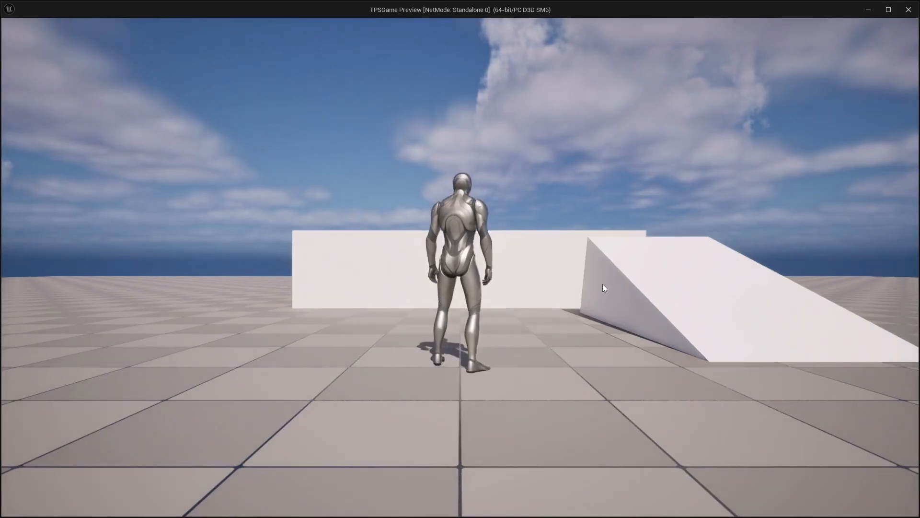
pyautogui.press('w')
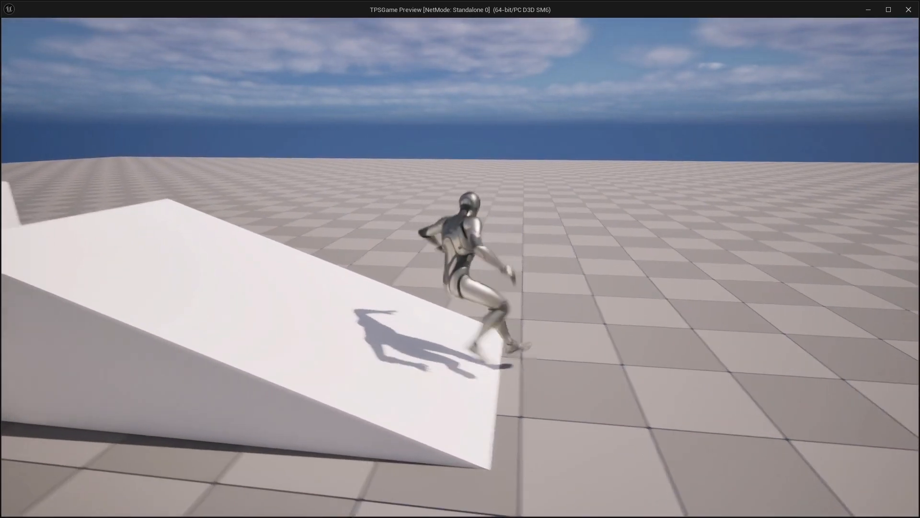
pyautogui.press('a')
pyautogui.press('d')
pyautogui.press('a')
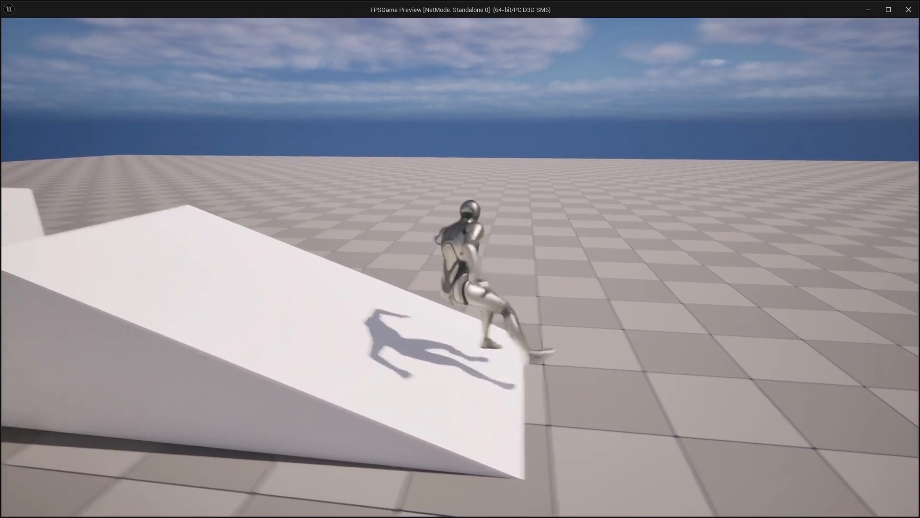
pyautogui.press('d')
pyautogui.press('a')
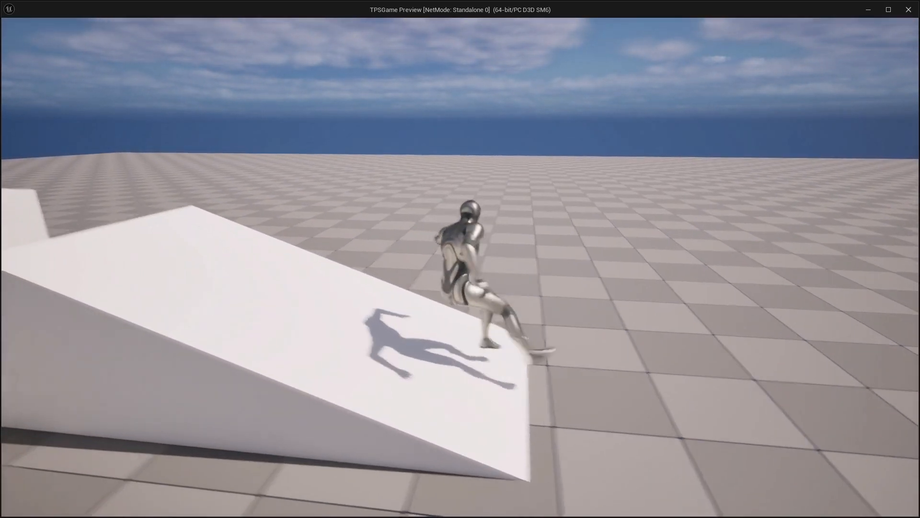
pyautogui.press('d')
pyautogui.press('a')
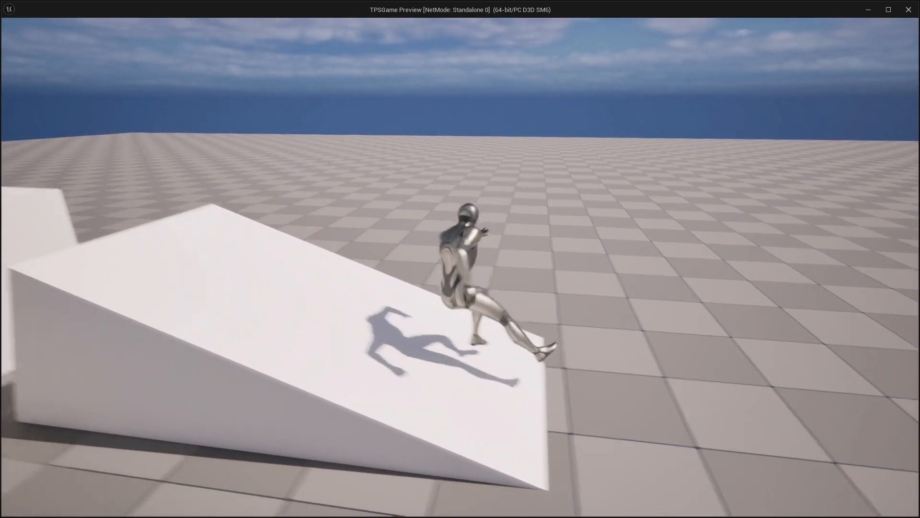
pyautogui.press('d')
pyautogui.press('a')
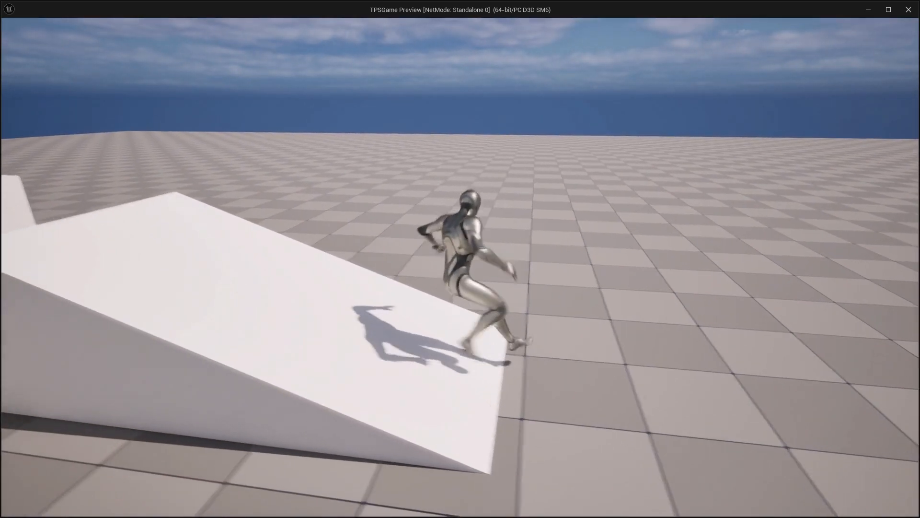
pyautogui.press('d')
pyautogui.press('a')
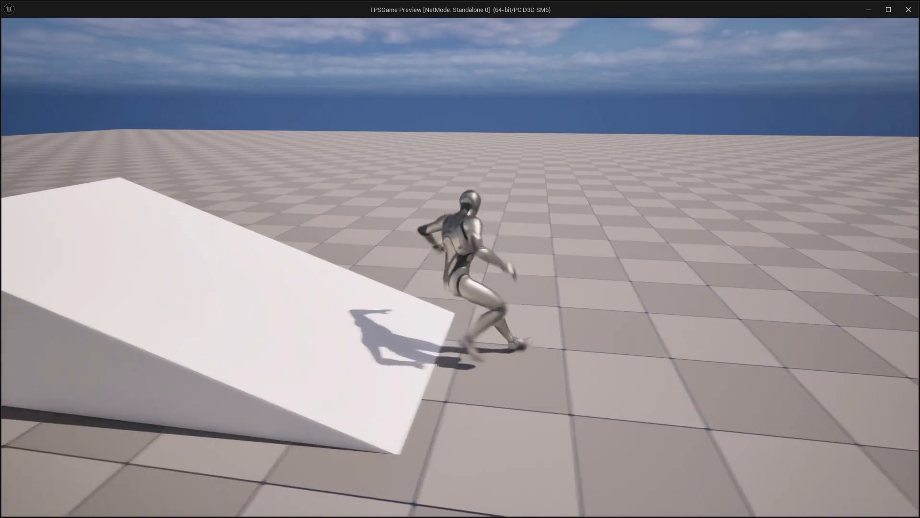
pyautogui.press('d')
pyautogui.press('a')
pyautogui.press('d')
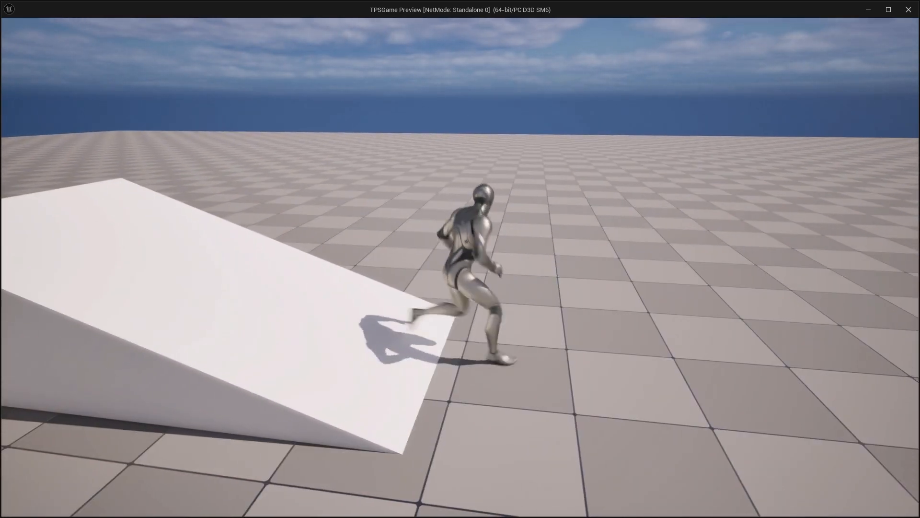
pyautogui.press('a')
pyautogui.press('d')
pyautogui.press('Escape')
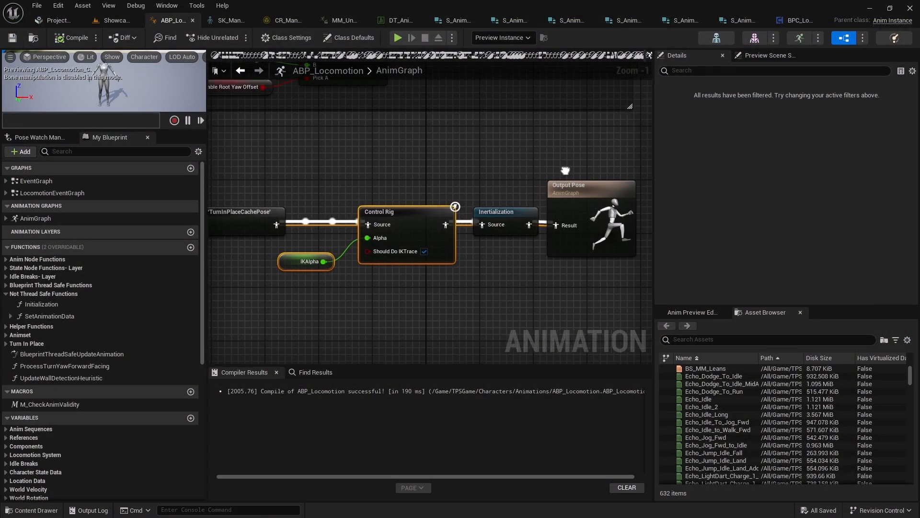
# Turn off Disable Leg IK While Moving in the Jog config of DT_Animset's Unarmed row
pyautogui.click(402, 20)
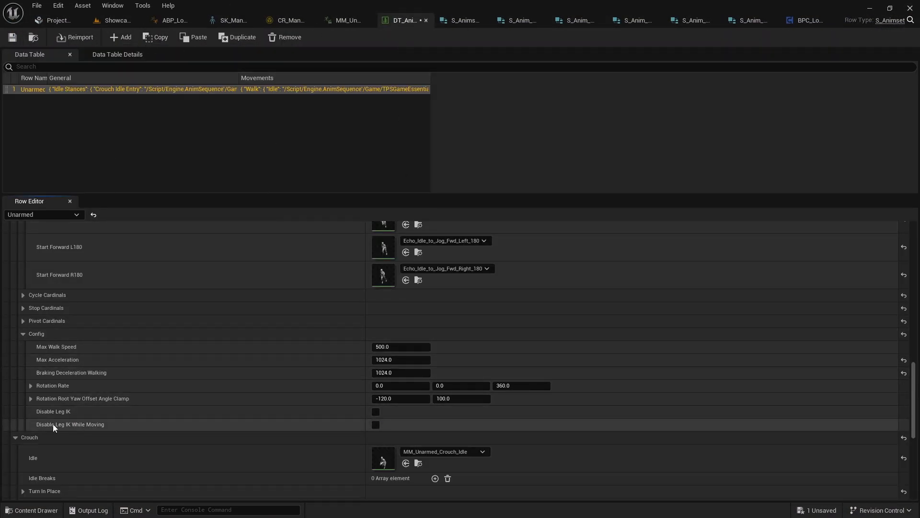
pyautogui.click(116, 22)
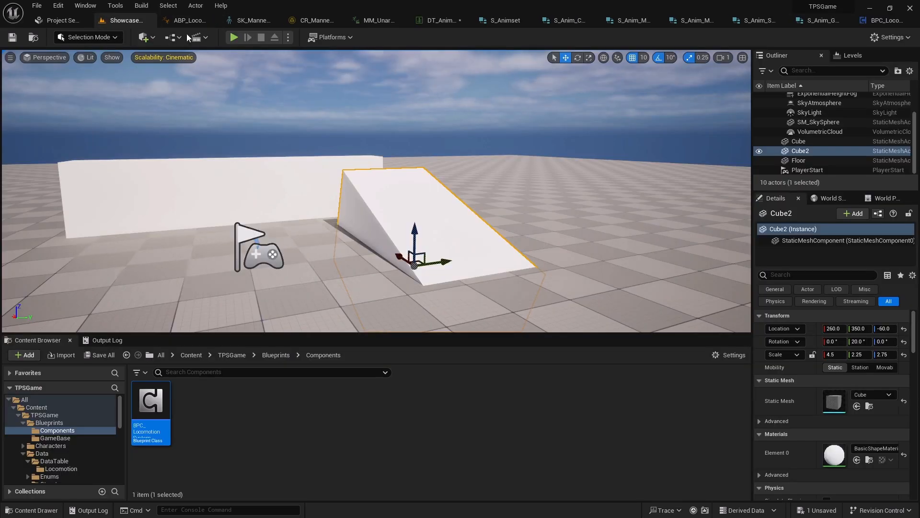
pyautogui.click(233, 36)
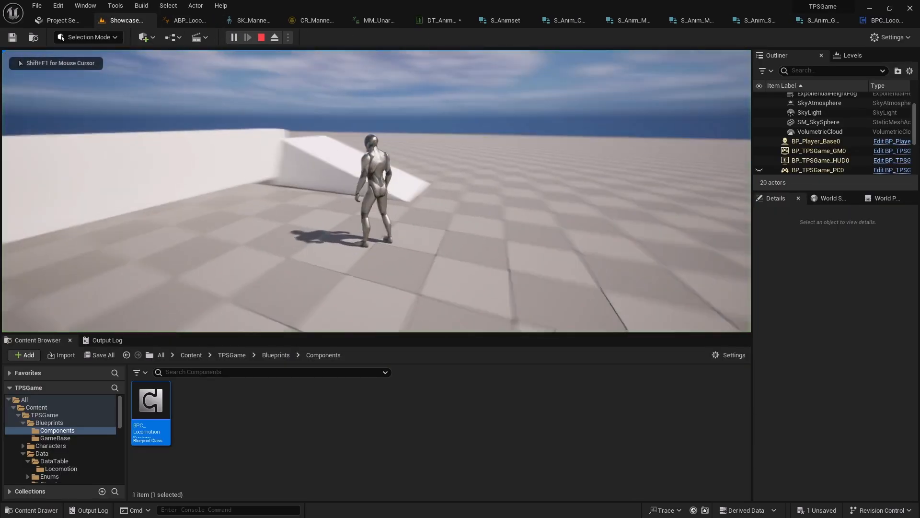
pyautogui.press('Escape')
pyautogui.click(191, 22)
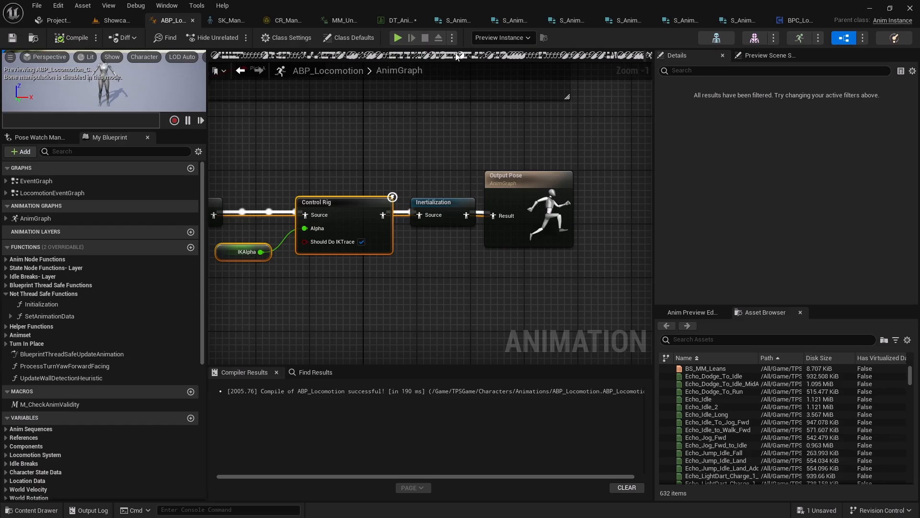
# Preview the level from ABP_Locomotion, jogging the character back and forth on the ramp to compare the leg IK, and end the preview
pyautogui.click(396, 37)
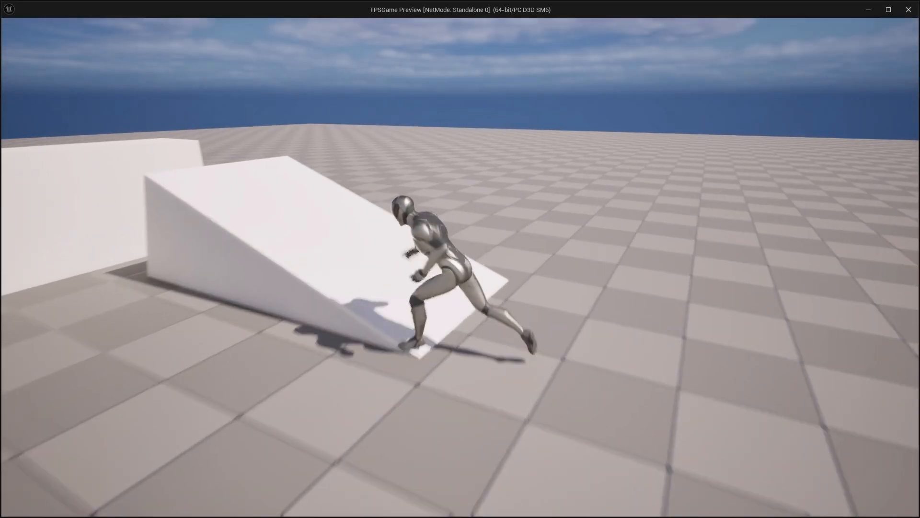
pyautogui.press('a')
pyautogui.press('d')
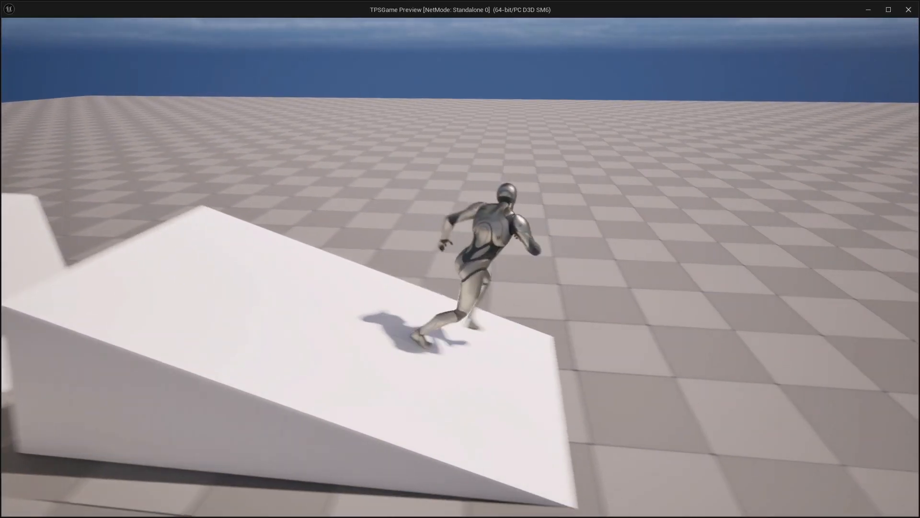
pyautogui.press('a')
pyautogui.press('d')
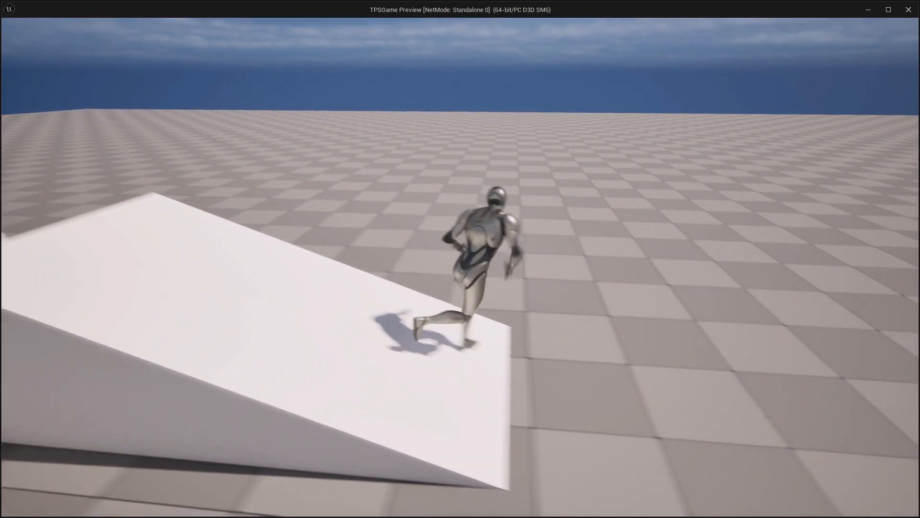
pyautogui.press('a')
pyautogui.press('d')
pyautogui.press('d')
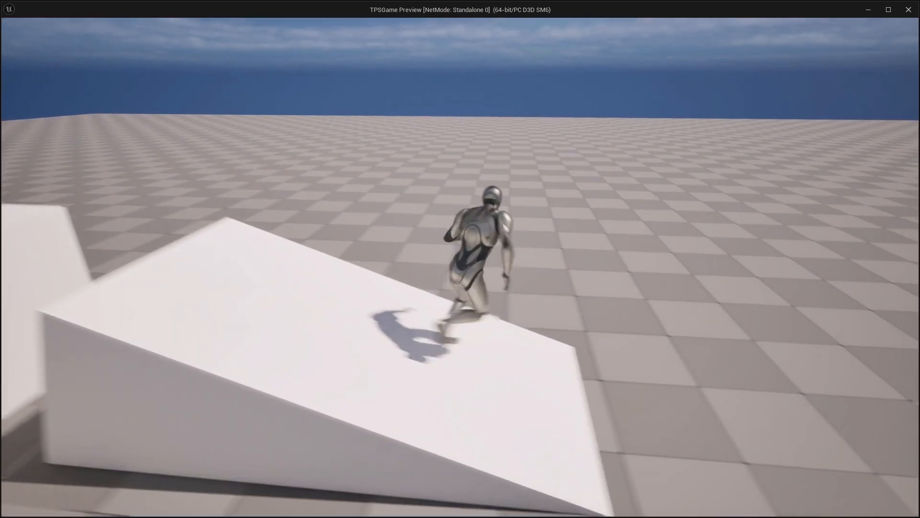
pyautogui.press('a')
pyautogui.press('d')
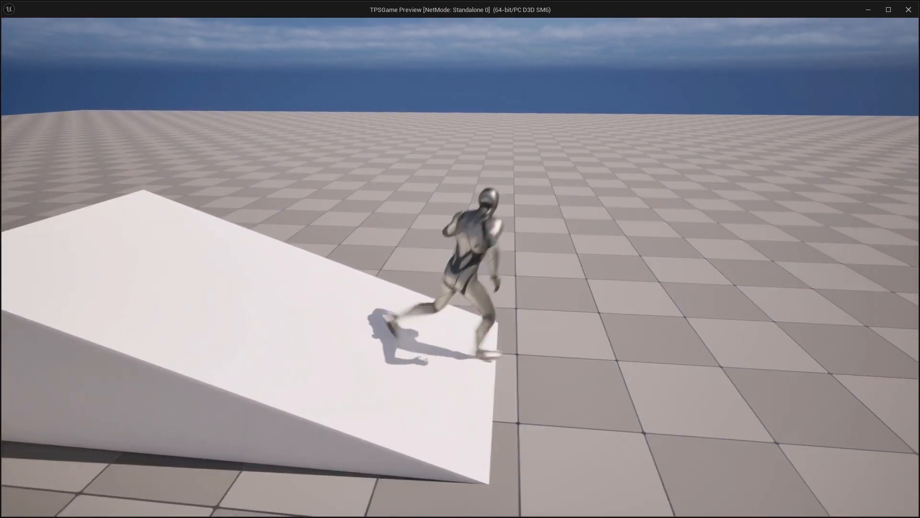
pyautogui.press('a')
pyautogui.press('d')
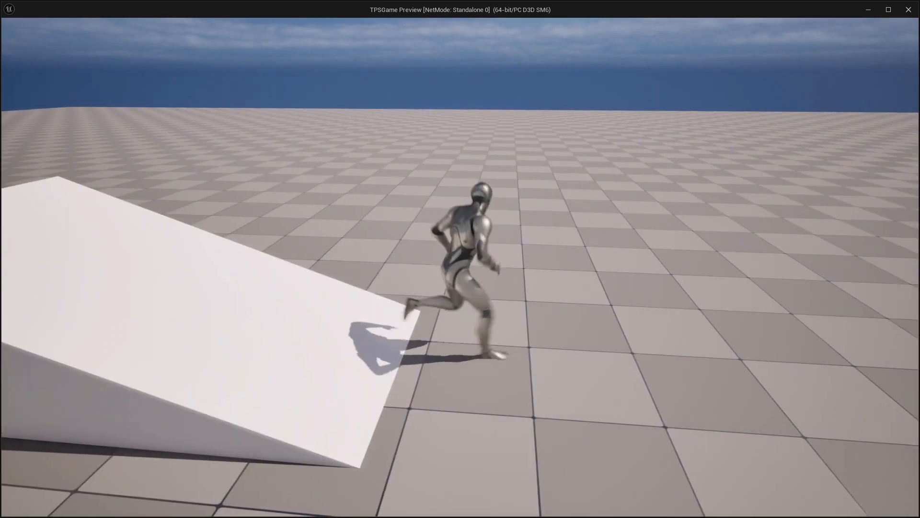
pyautogui.press('a')
pyautogui.press('d')
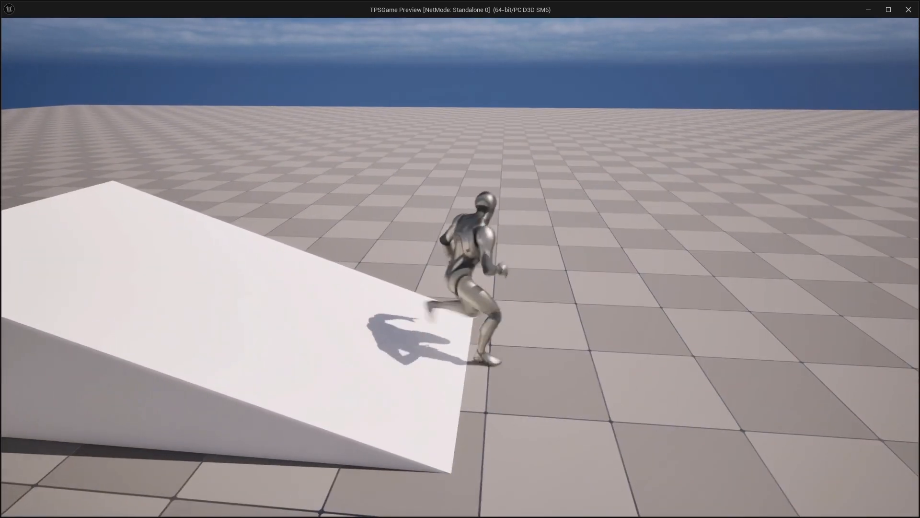
pyautogui.press('a')
pyautogui.press('d')
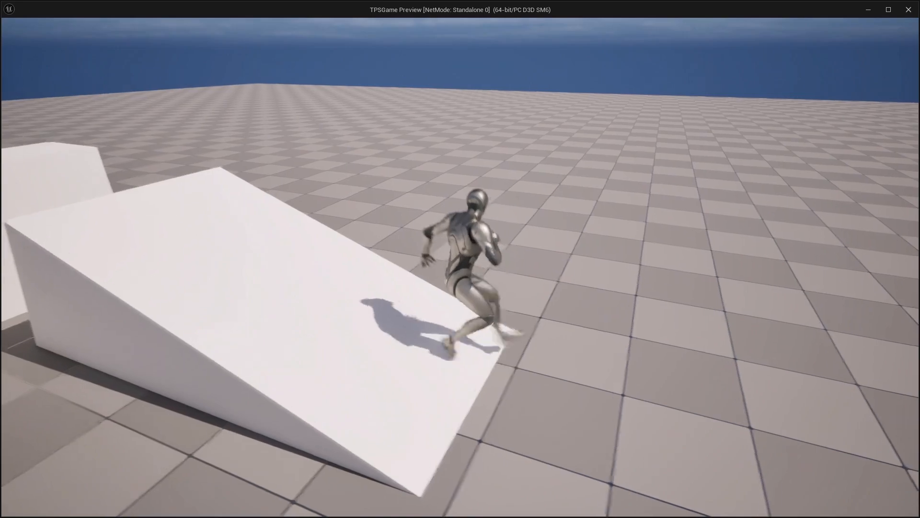
pyautogui.press('a')
pyautogui.press('d')
pyautogui.press('a')
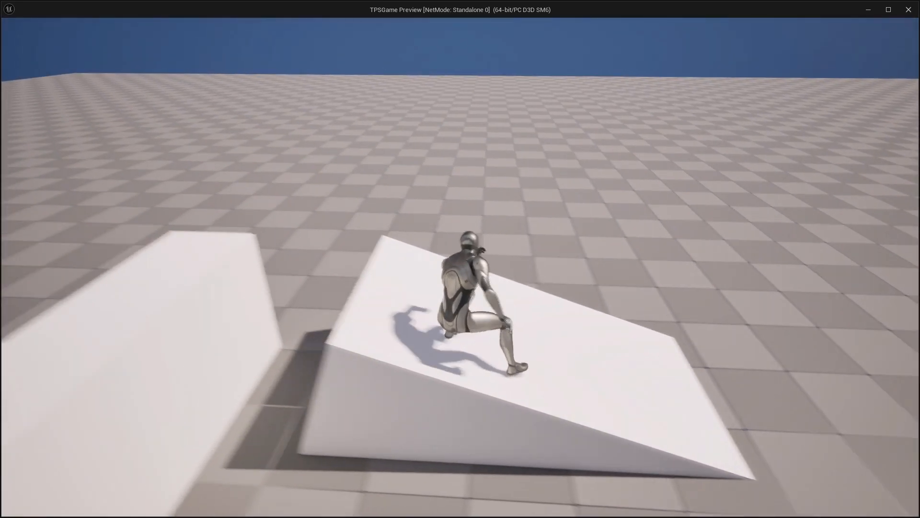
pyautogui.press('d')
pyautogui.press('a')
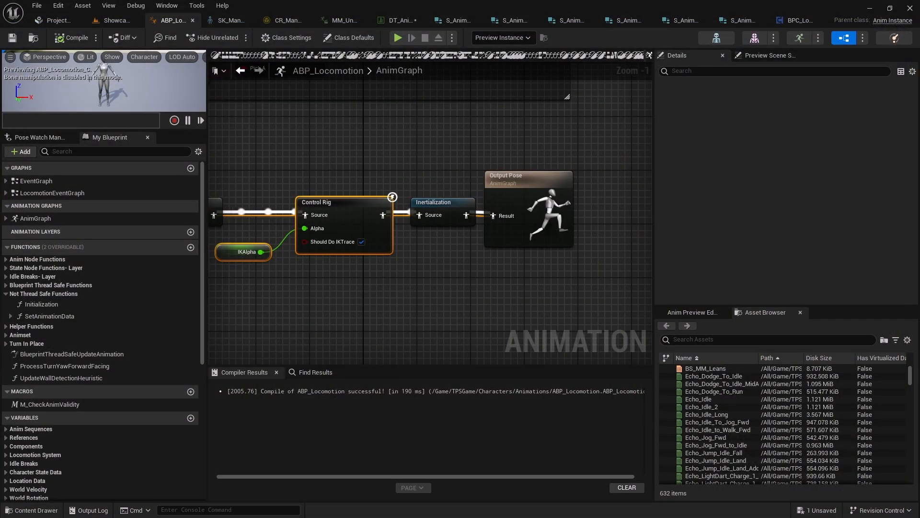
# Examine the conditions feeding the Disable Control Rig setter and the IKAlpha interpolation in the Blueprint Thread Safe Update Animation function
pyautogui.moveTo(374, 268); pyautogui.dragTo(455, 257, button='right')
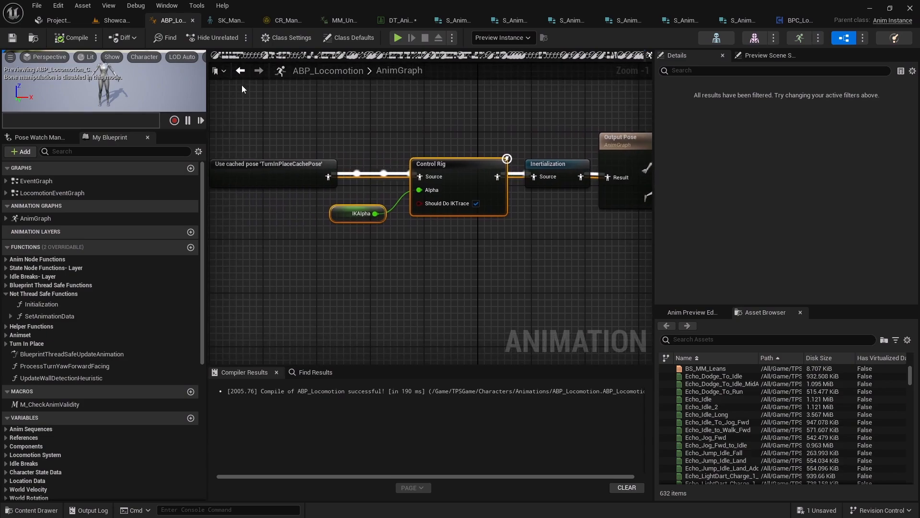
pyautogui.click(240, 70)
pyautogui.moveTo(392, 185); pyautogui.dragTo(489, 163, button='right')
pyautogui.scroll(-4, 488, 163)
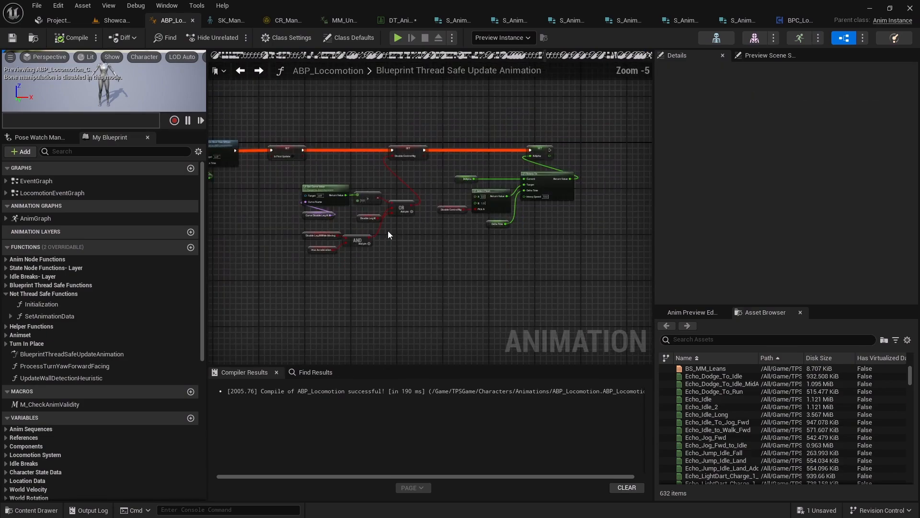
pyautogui.scroll(5, 336, 242)
pyautogui.moveTo(435, 196); pyautogui.dragTo(398, 220, button='right')
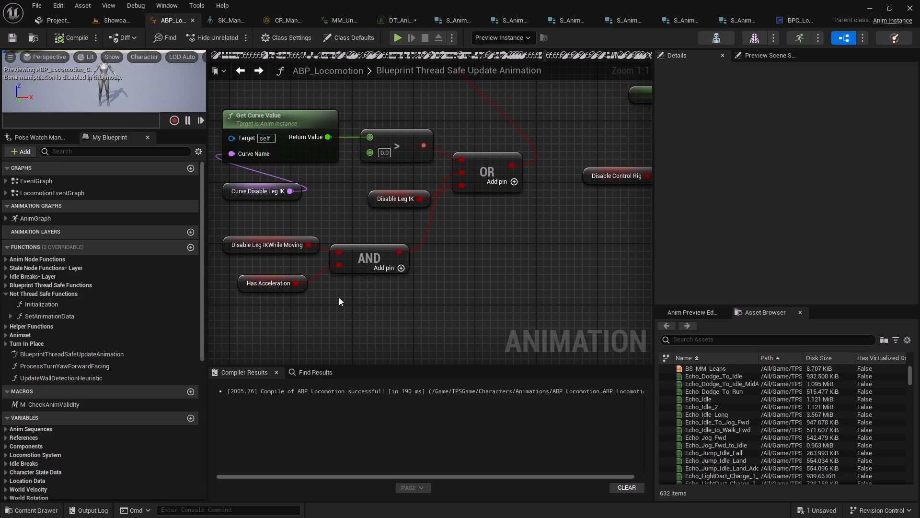
pyautogui.moveTo(356, 303)
pyautogui.mouseDown(button='right')
pyautogui.moveTo(431, 320)
pyautogui.moveTo(365, 306)
pyautogui.mouseUp(button='right')
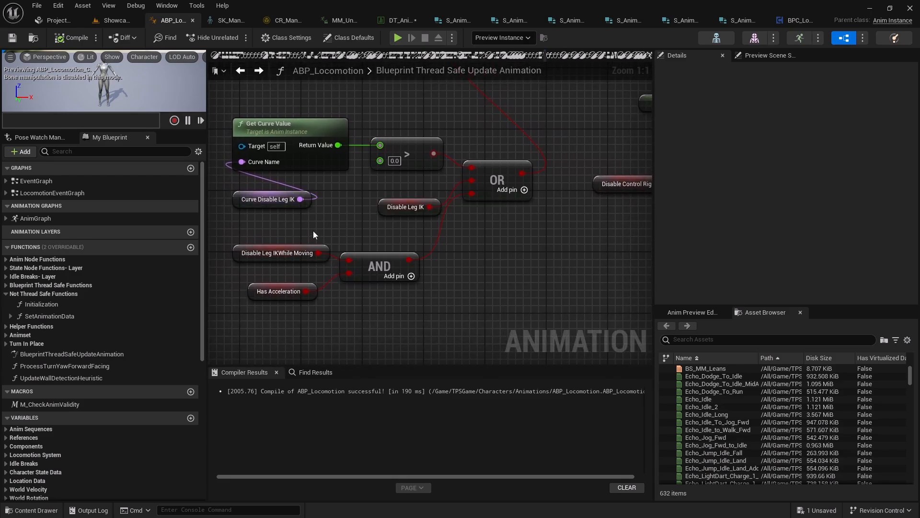
pyautogui.moveTo(488, 288); pyautogui.dragTo(419, 290, button='right')
pyautogui.scroll(-3, 449, 278)
pyautogui.moveTo(539, 268); pyautogui.dragTo(359, 290, button='right')
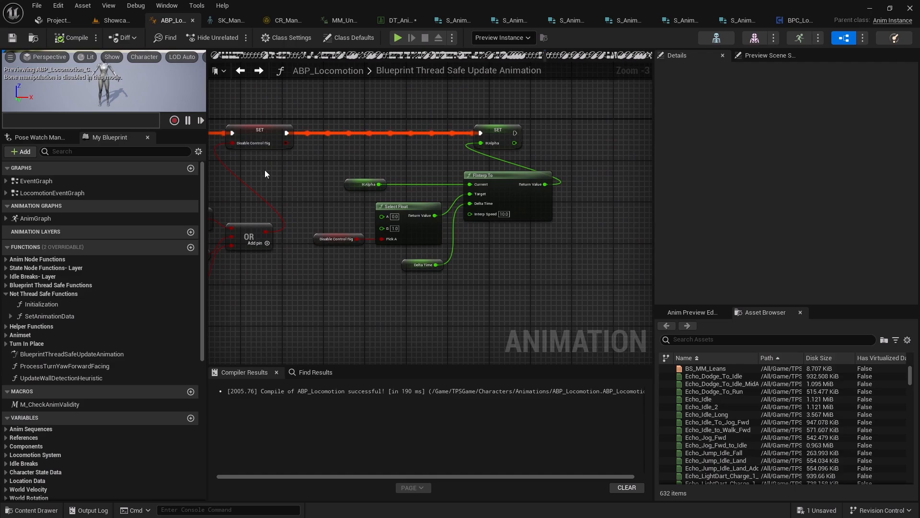
pyautogui.moveTo(264, 169); pyautogui.dragTo(318, 147, button='right')
pyautogui.scroll(3, 318, 147)
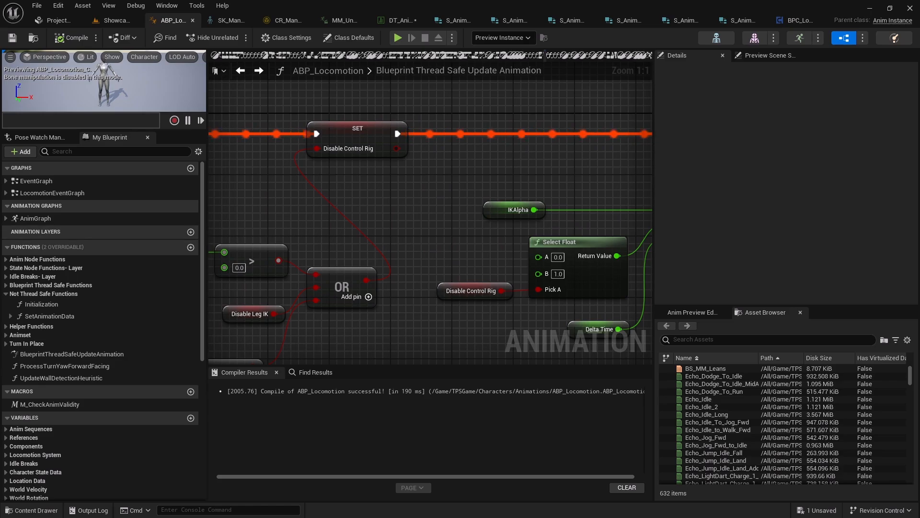
pyautogui.scroll(-2, 334, 267)
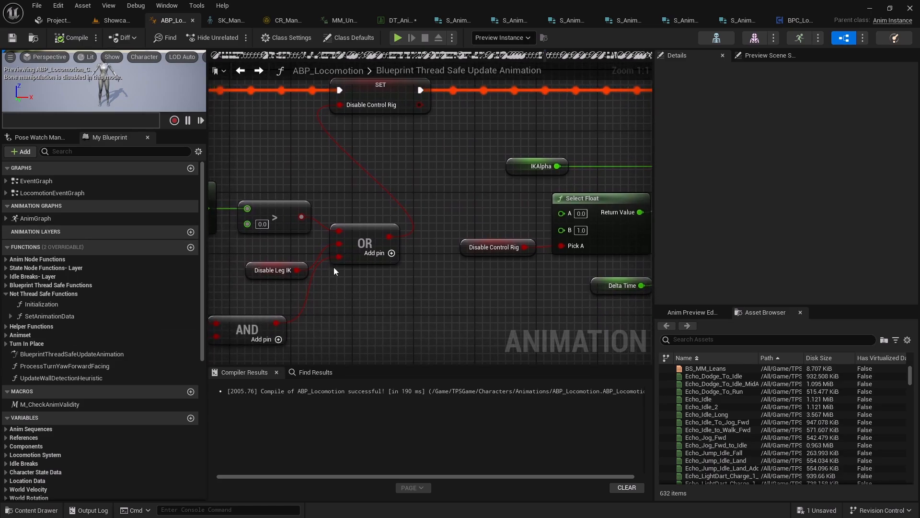